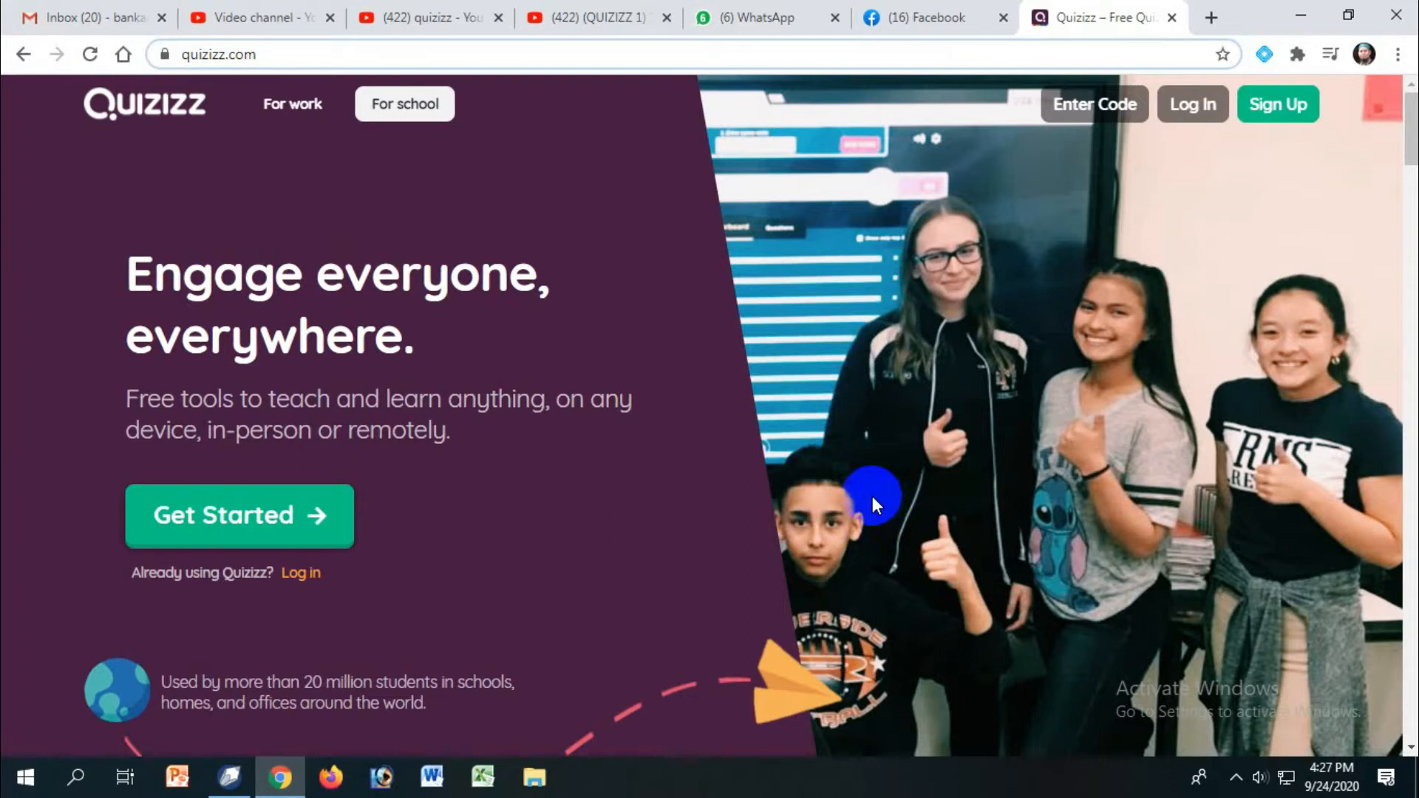
- Log in to Quizizz with a Gmail account
click(176, 53)
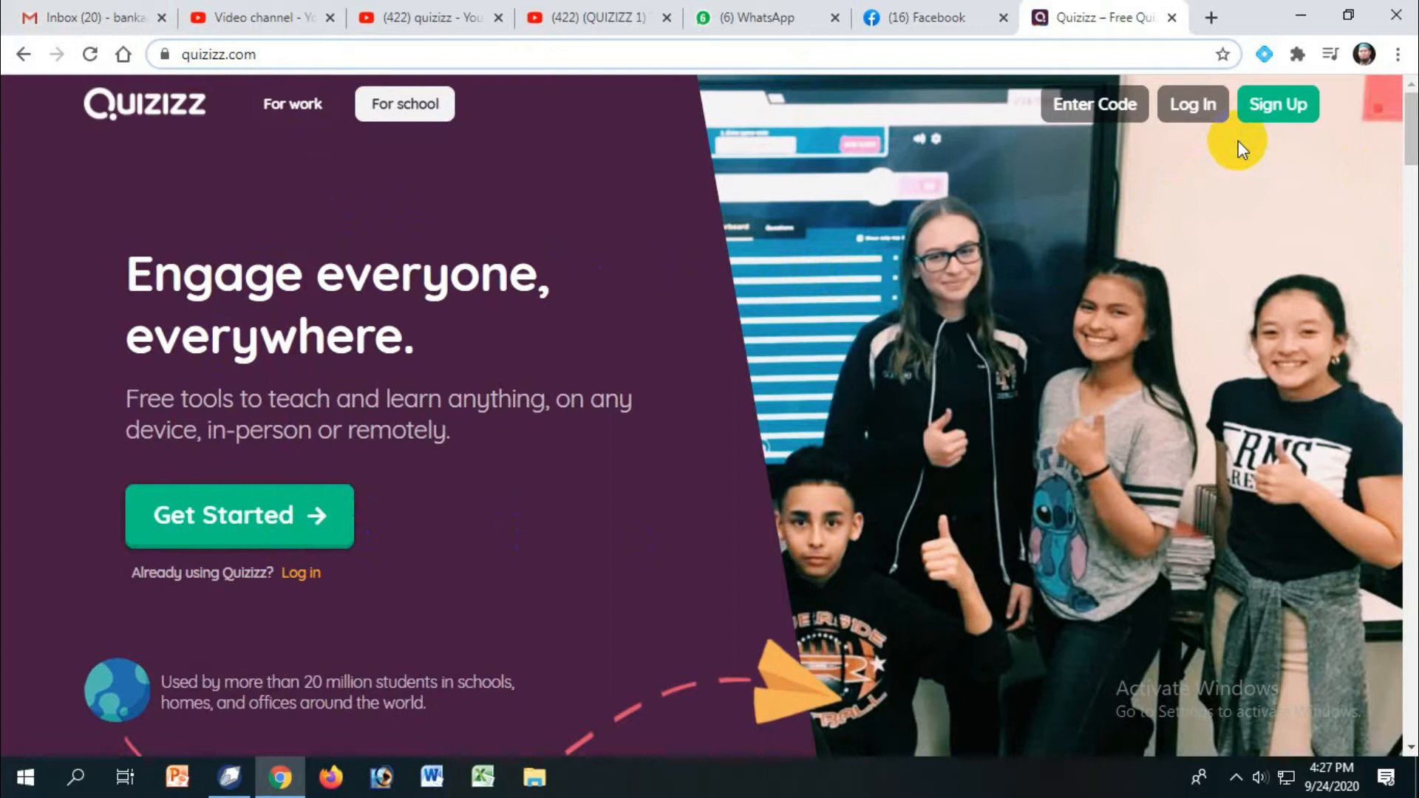
click(1187, 114)
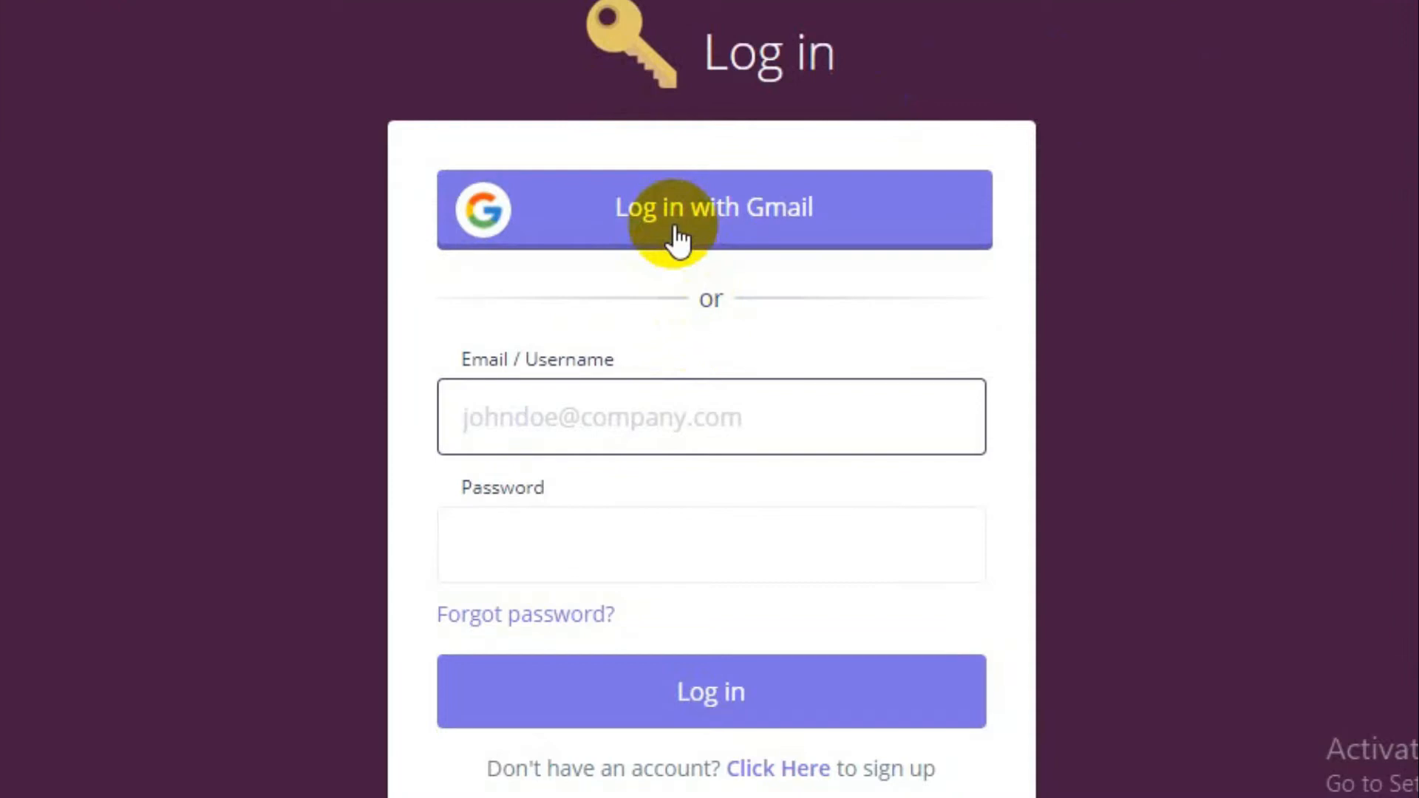
click(678, 239)
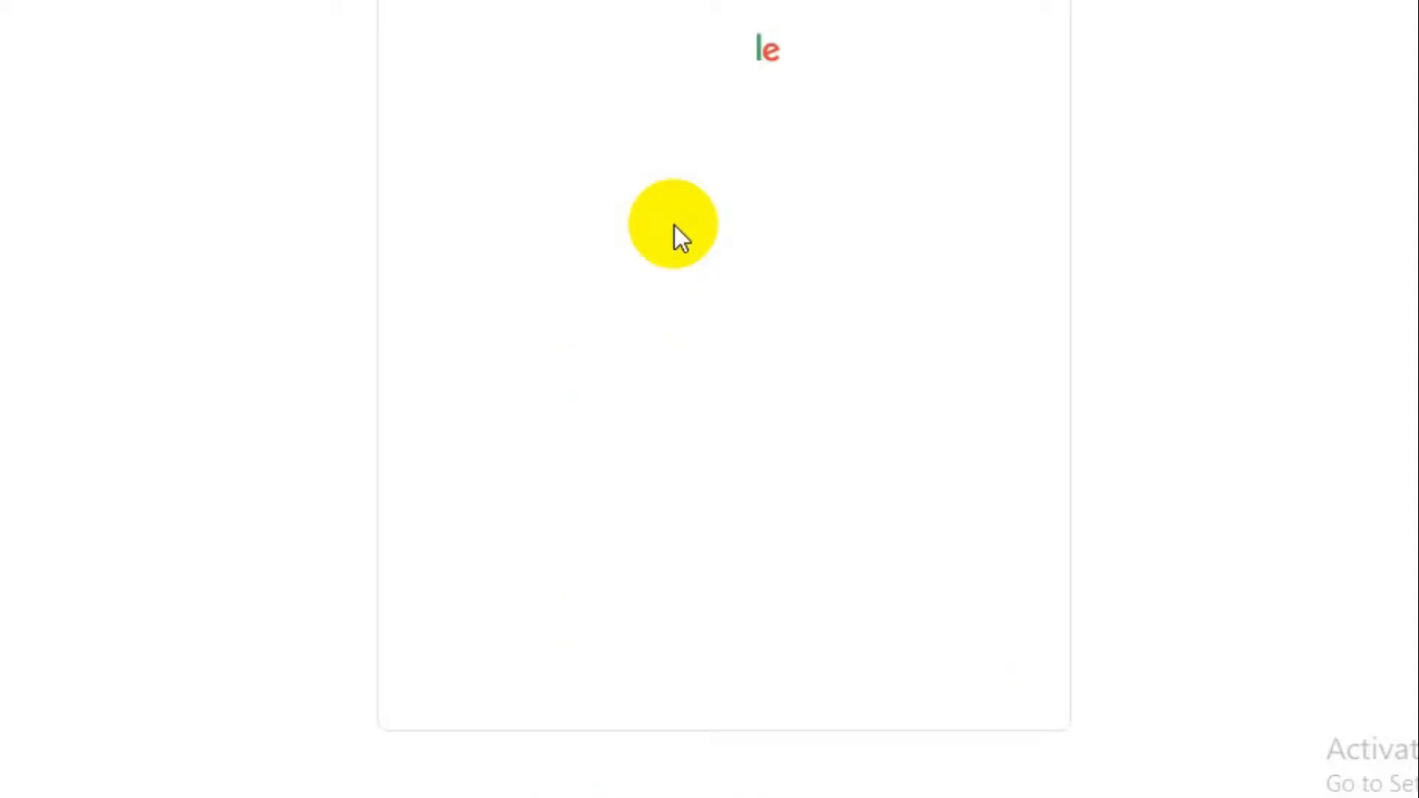
click(673, 193)
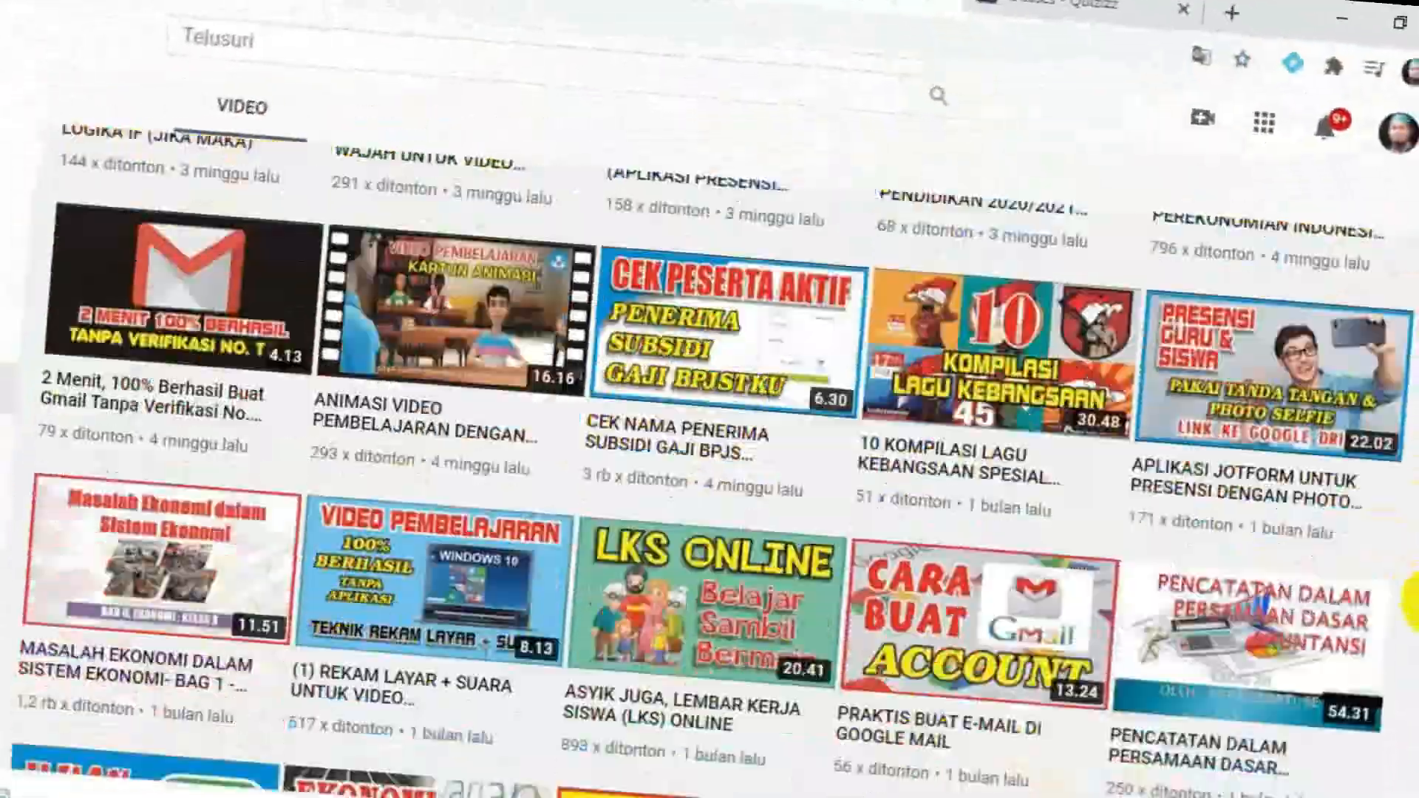
drag(1415, 602, 1417, 689)
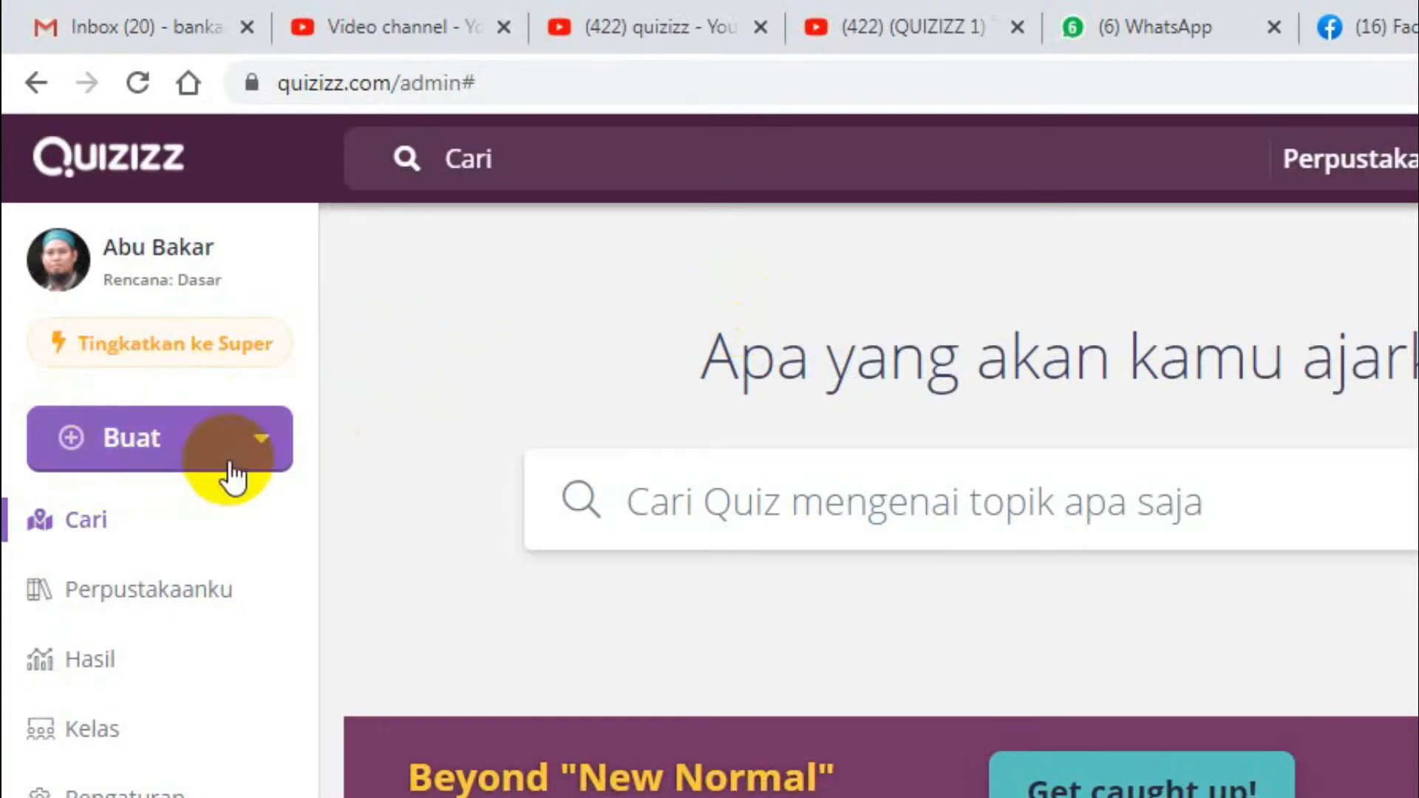
- Create a new quiz named "SOAL MID SEMESTER" with Ilmu Sosial as its subject
click(263, 447)
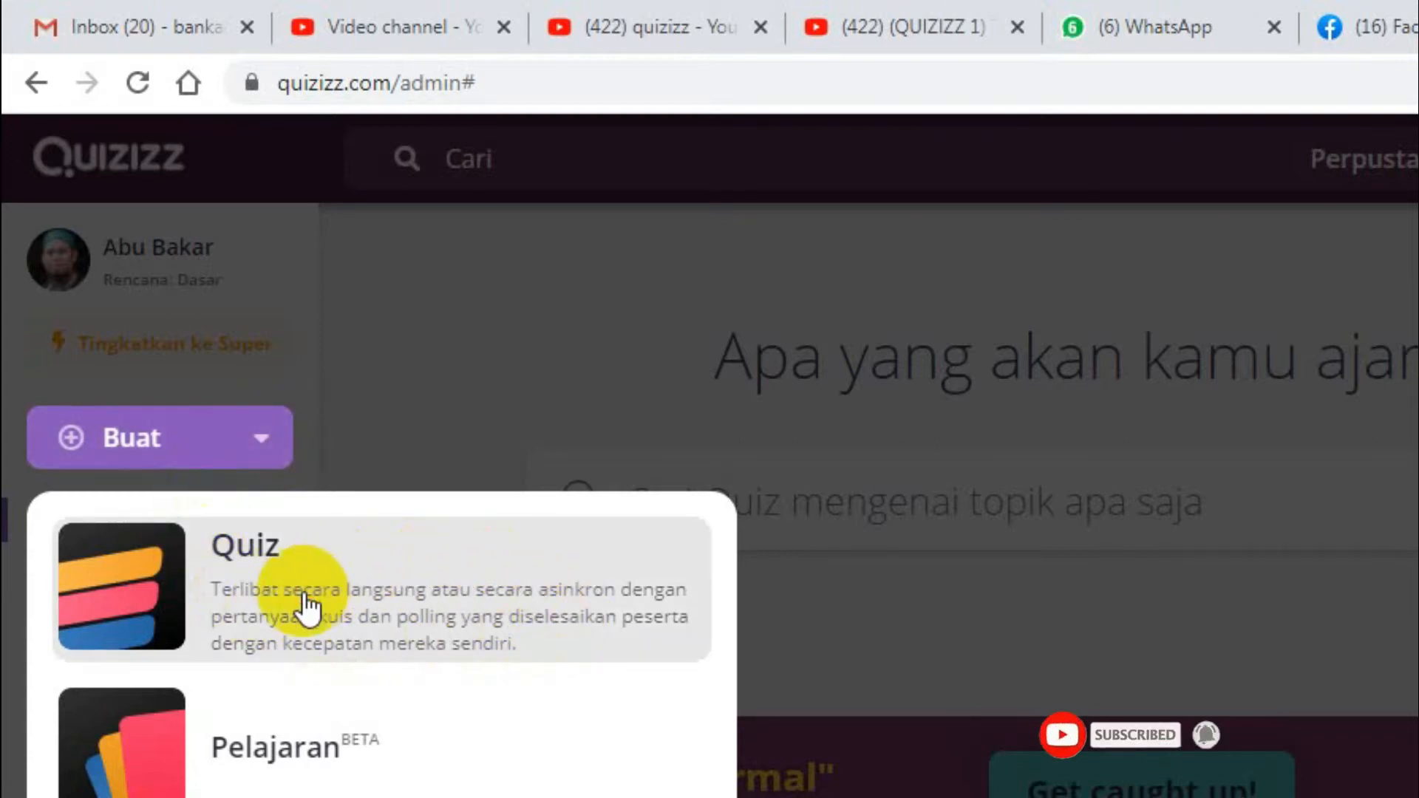
click(358, 610)
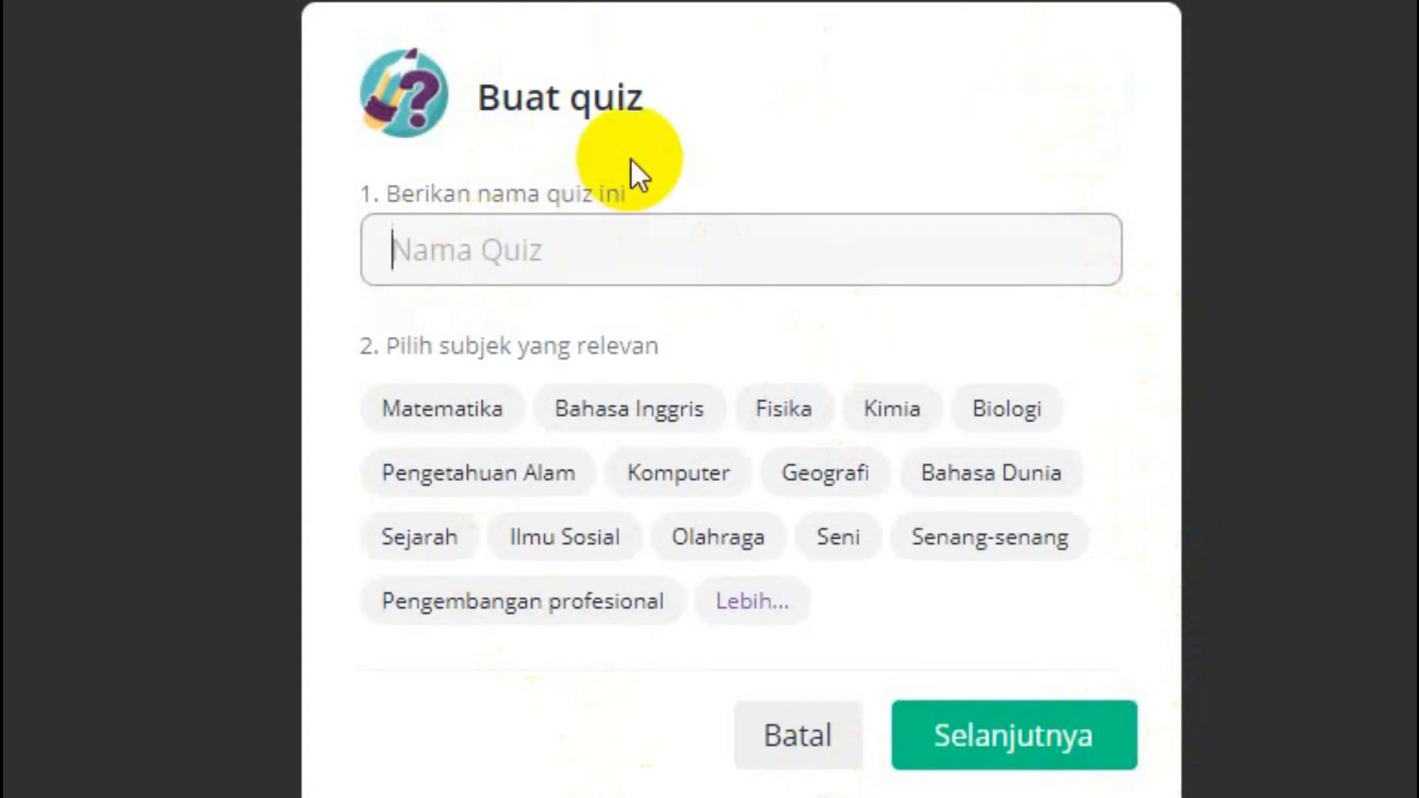
text(SOAL M)
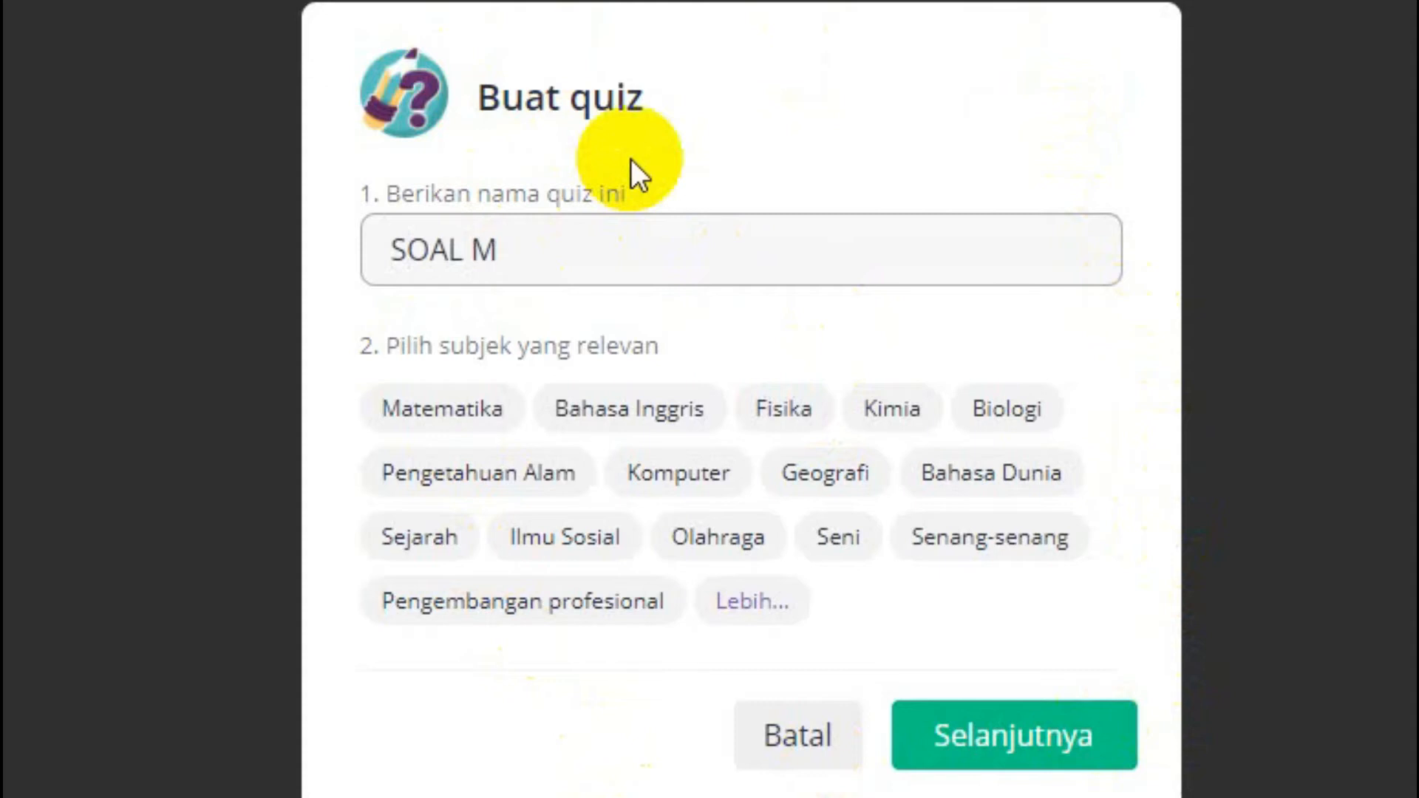
key(BackSpace)
text(MID SEMSTER)
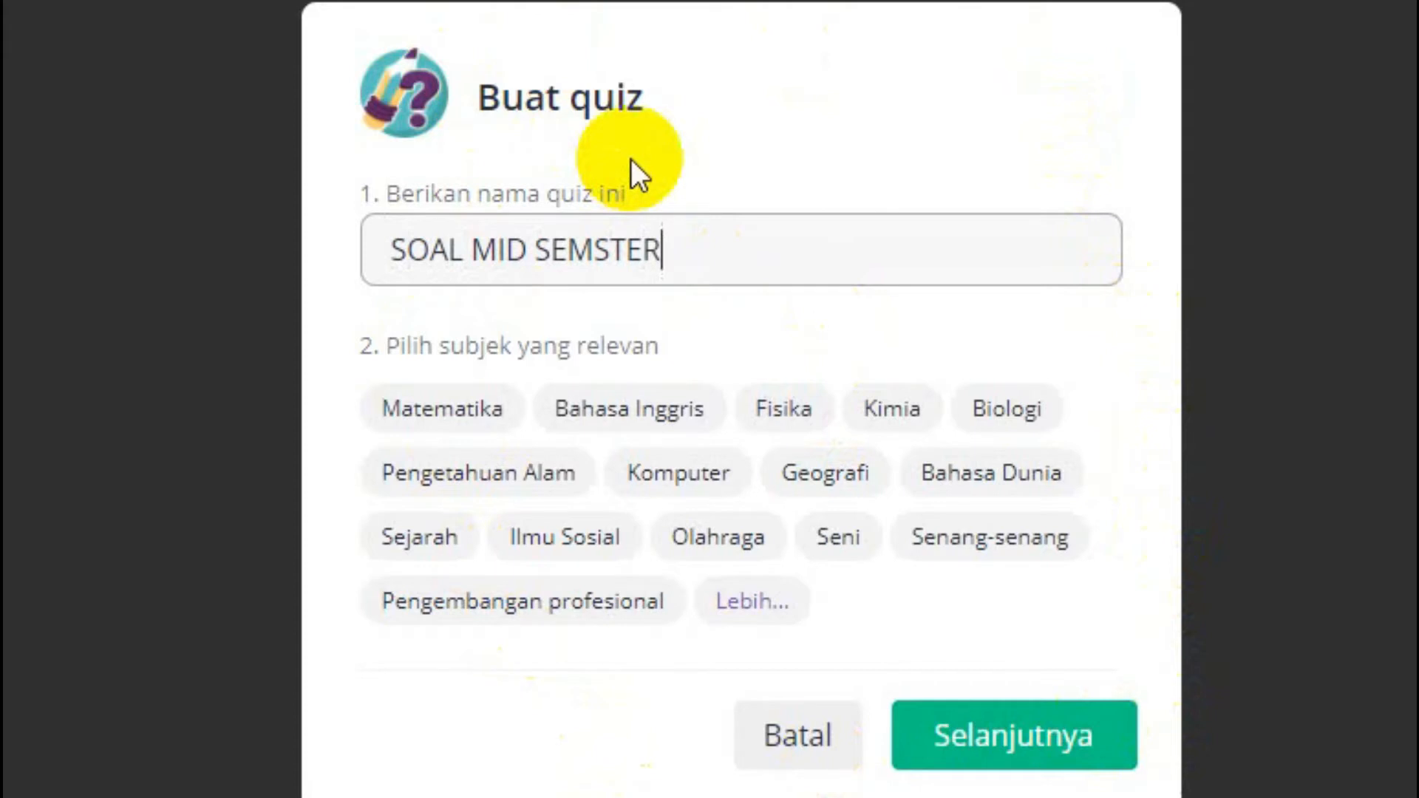
key(Left)
key(Left)
key(Left)
key(Left)
text(E)
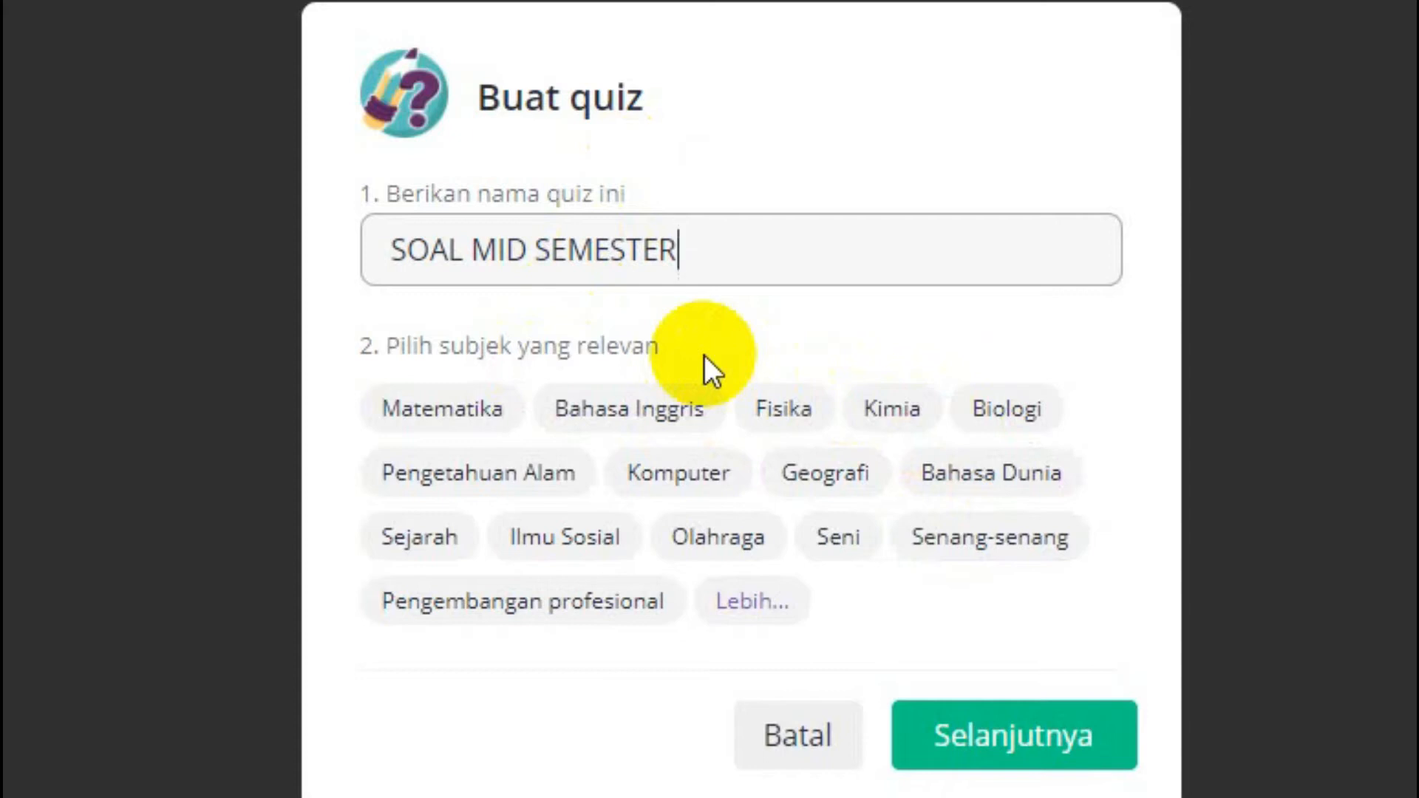
click(581, 539)
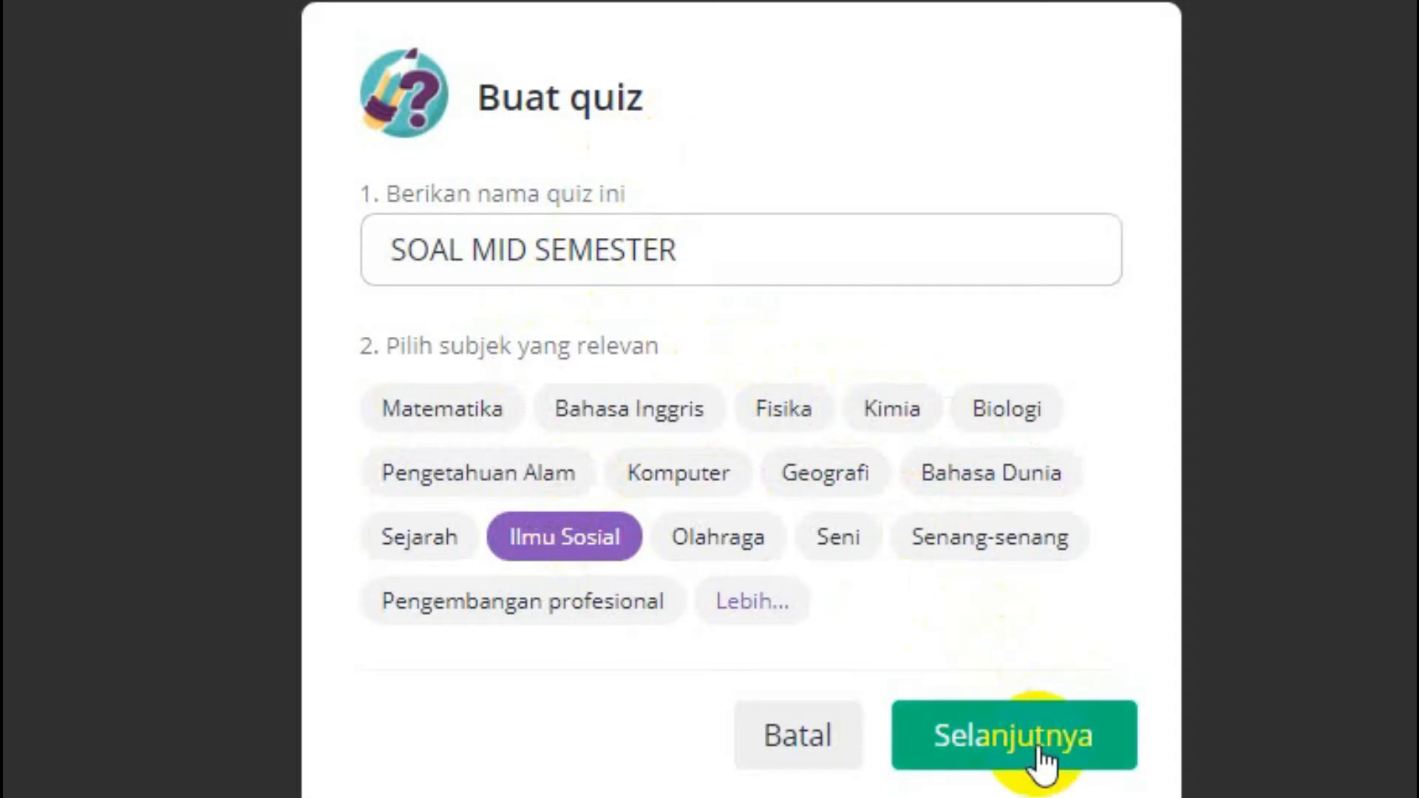
click(1041, 754)
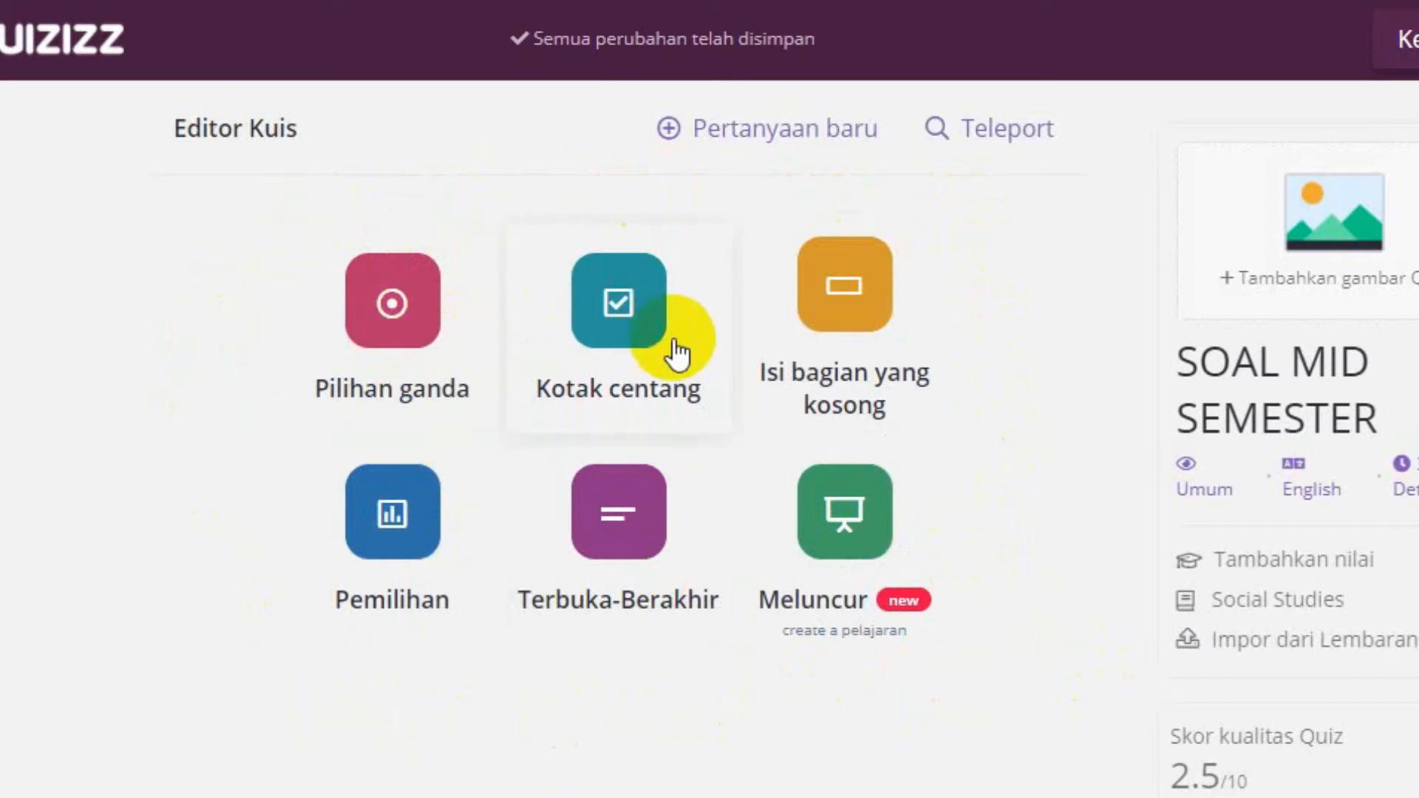
- Look over the available question types, the quiz details and the quiz quality checklist
click(859, 361)
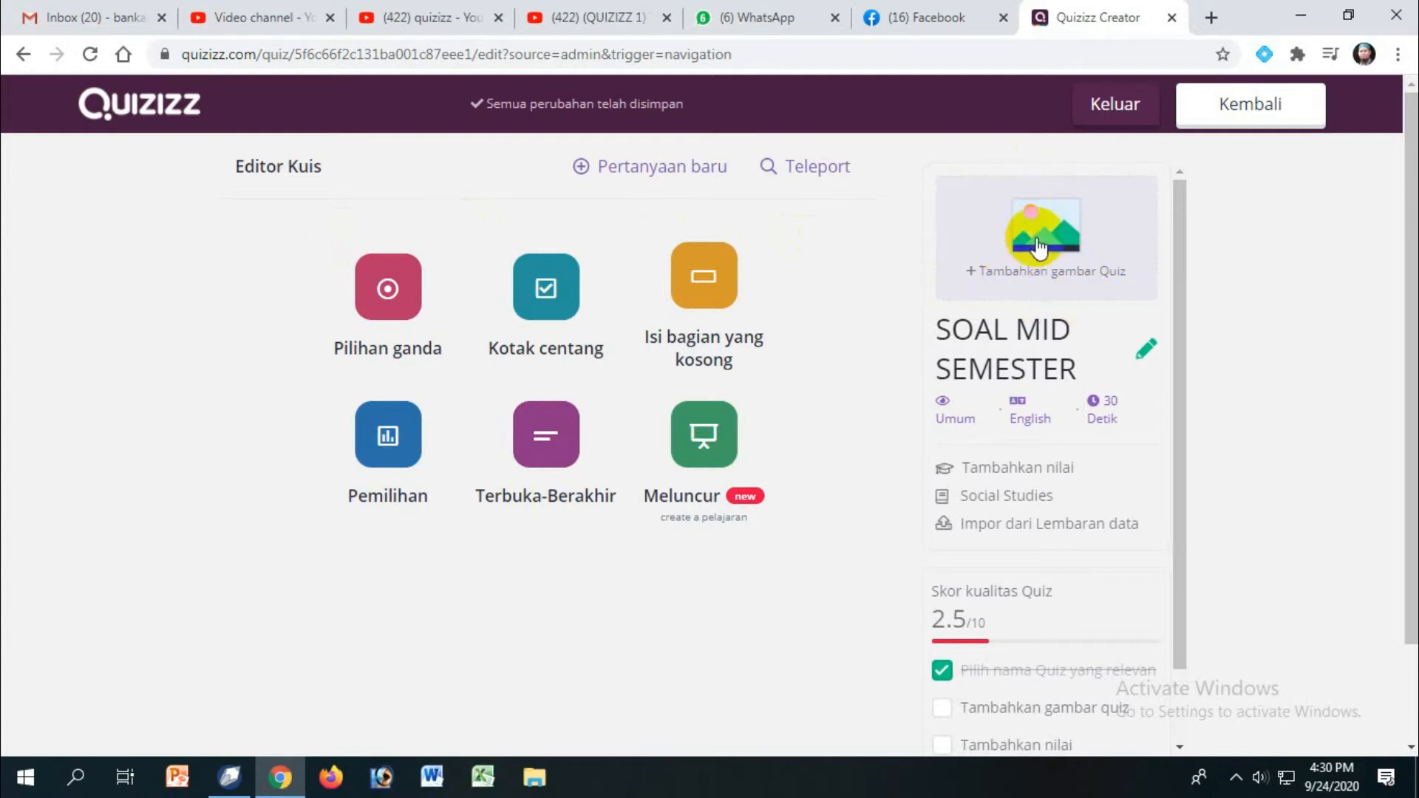
drag(1410, 264, 1413, 362)
drag(1181, 326, 1177, 433)
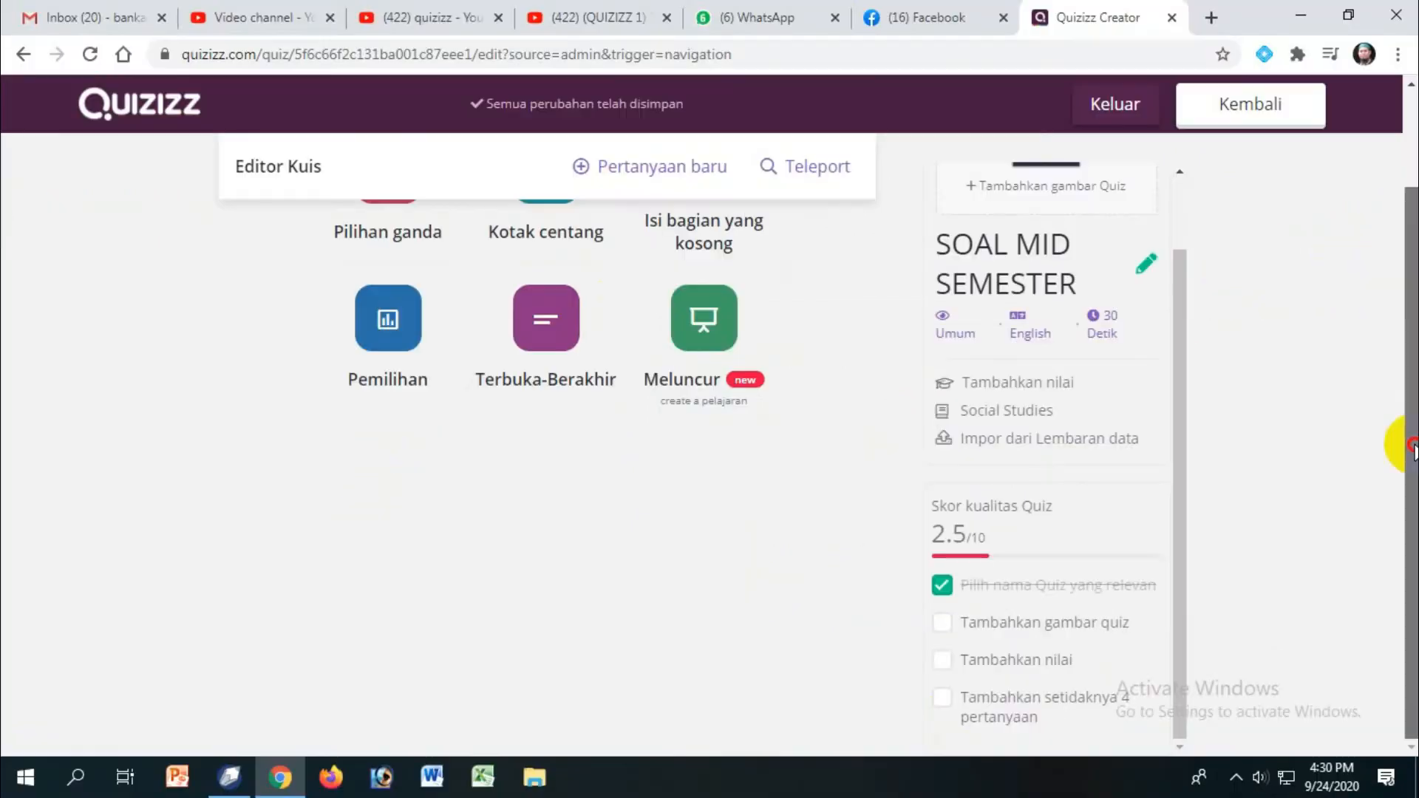
scroll(1384, 172, up, 2)
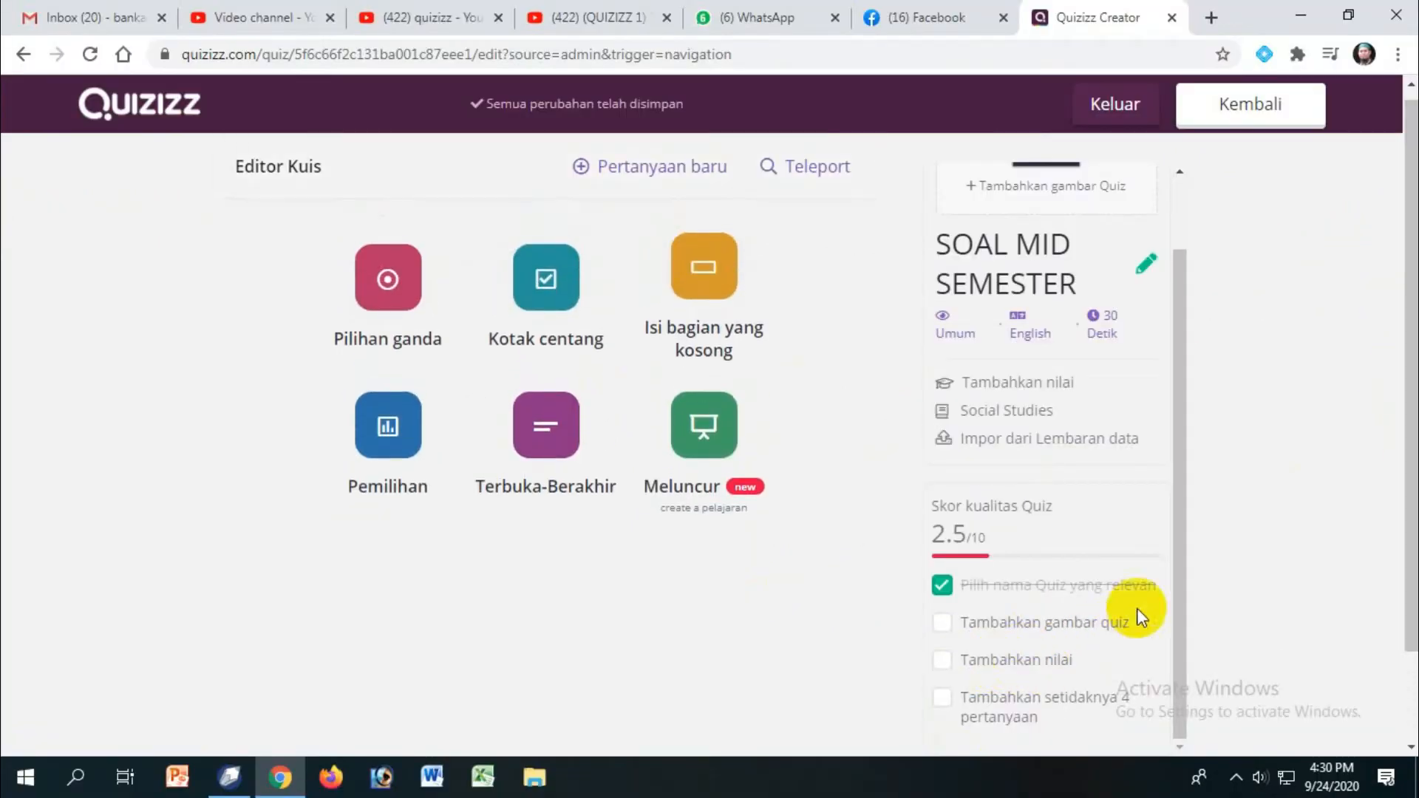
drag(1179, 558, 1180, 621)
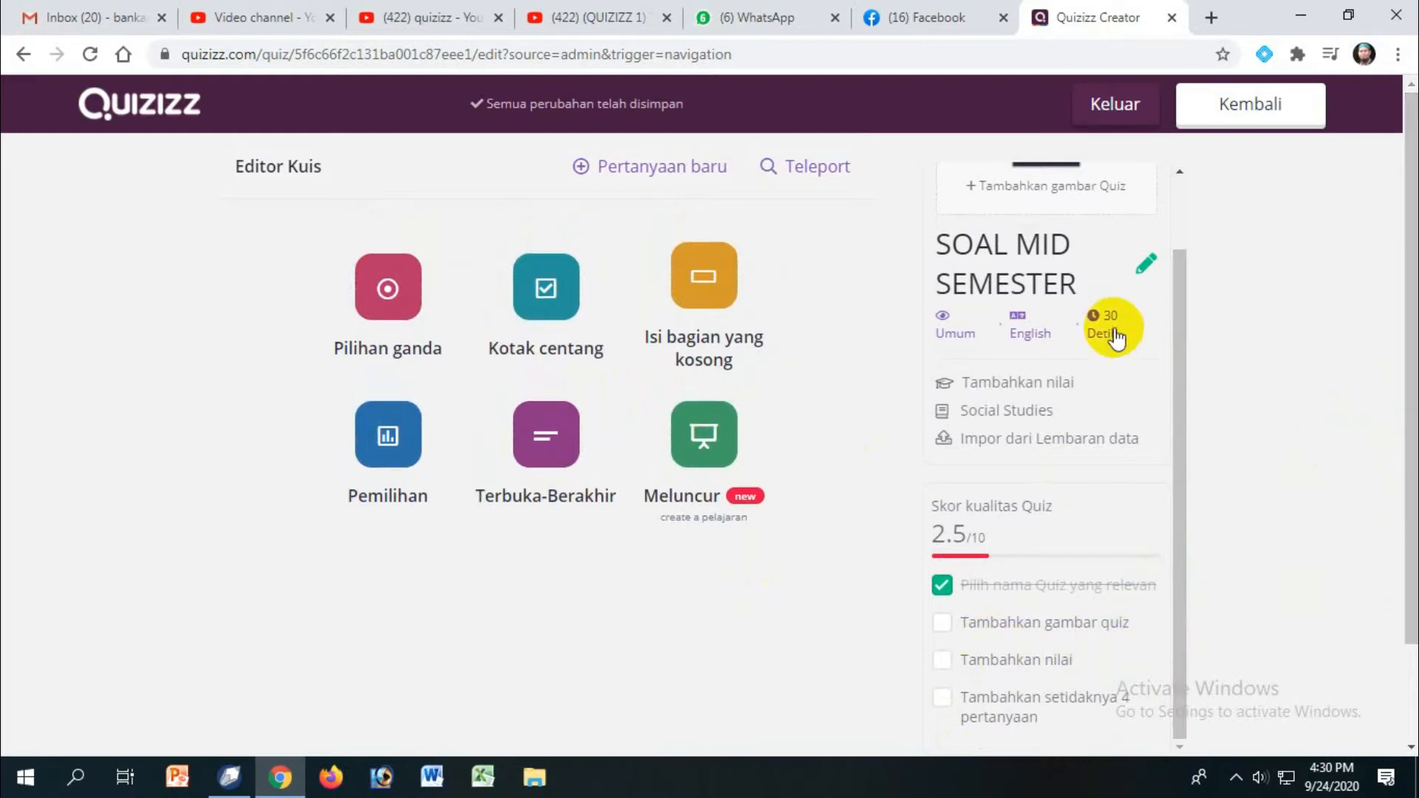
drag(1178, 371, 1183, 277)
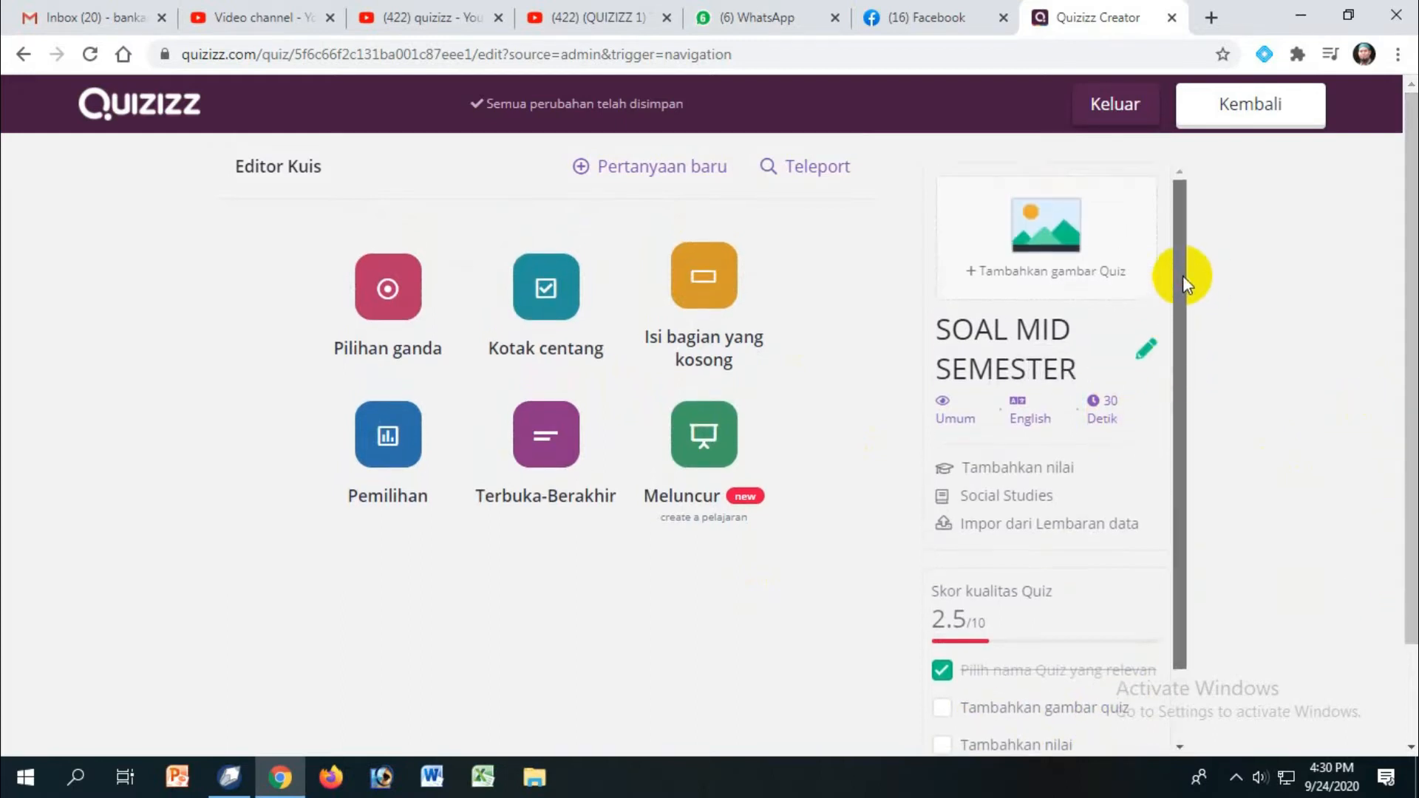
- Upload the image "download" from the SYARIAH folder as the quiz's title image
click(1042, 248)
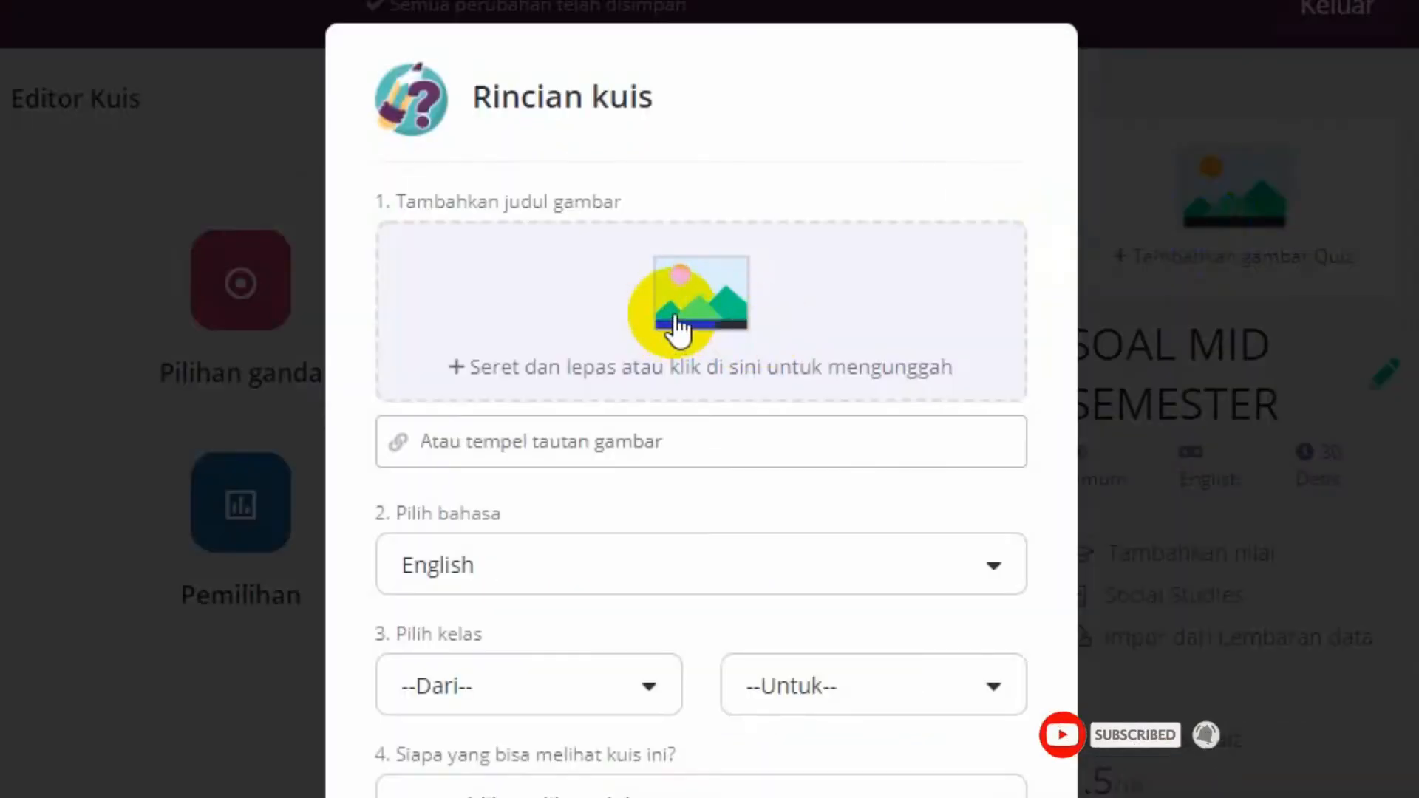
click(674, 318)
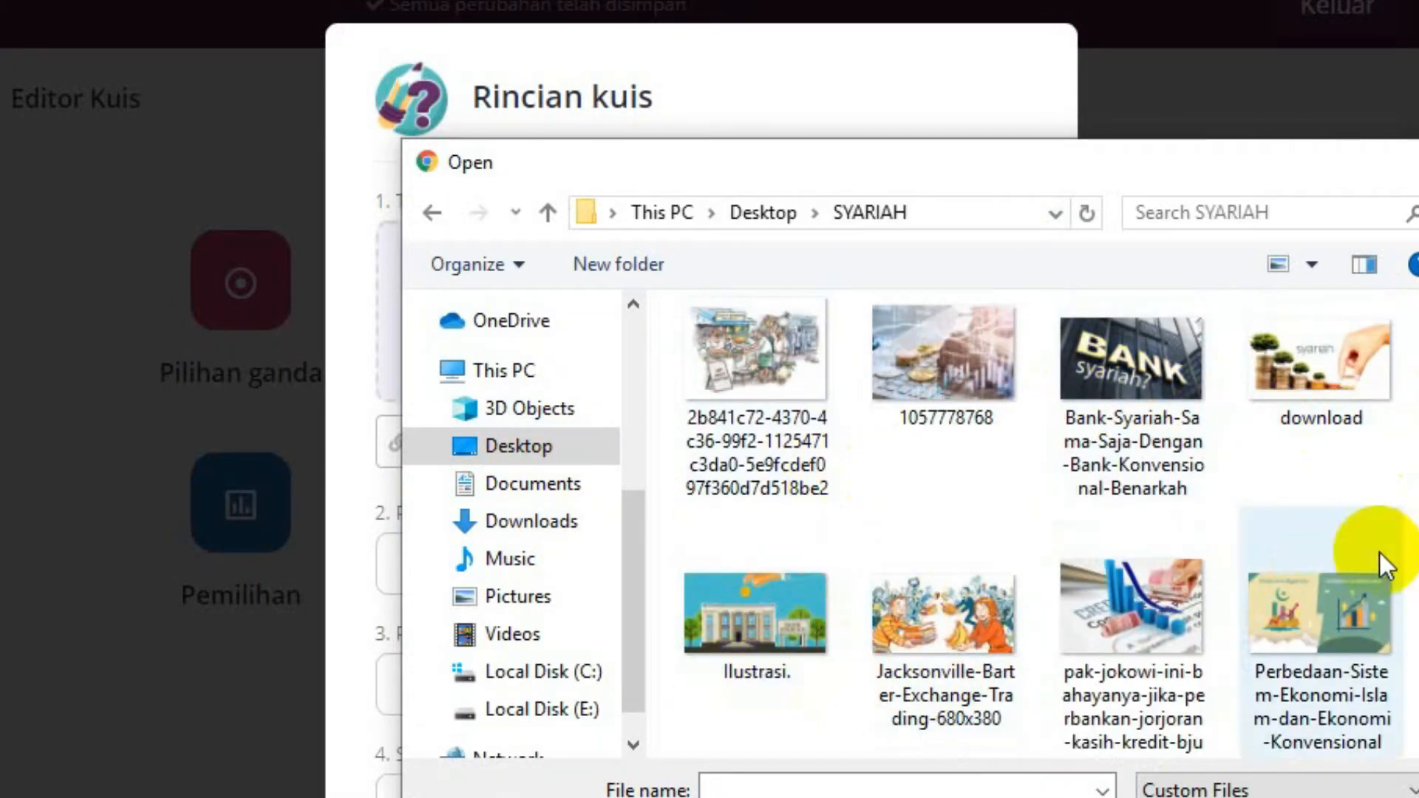
click(1340, 377)
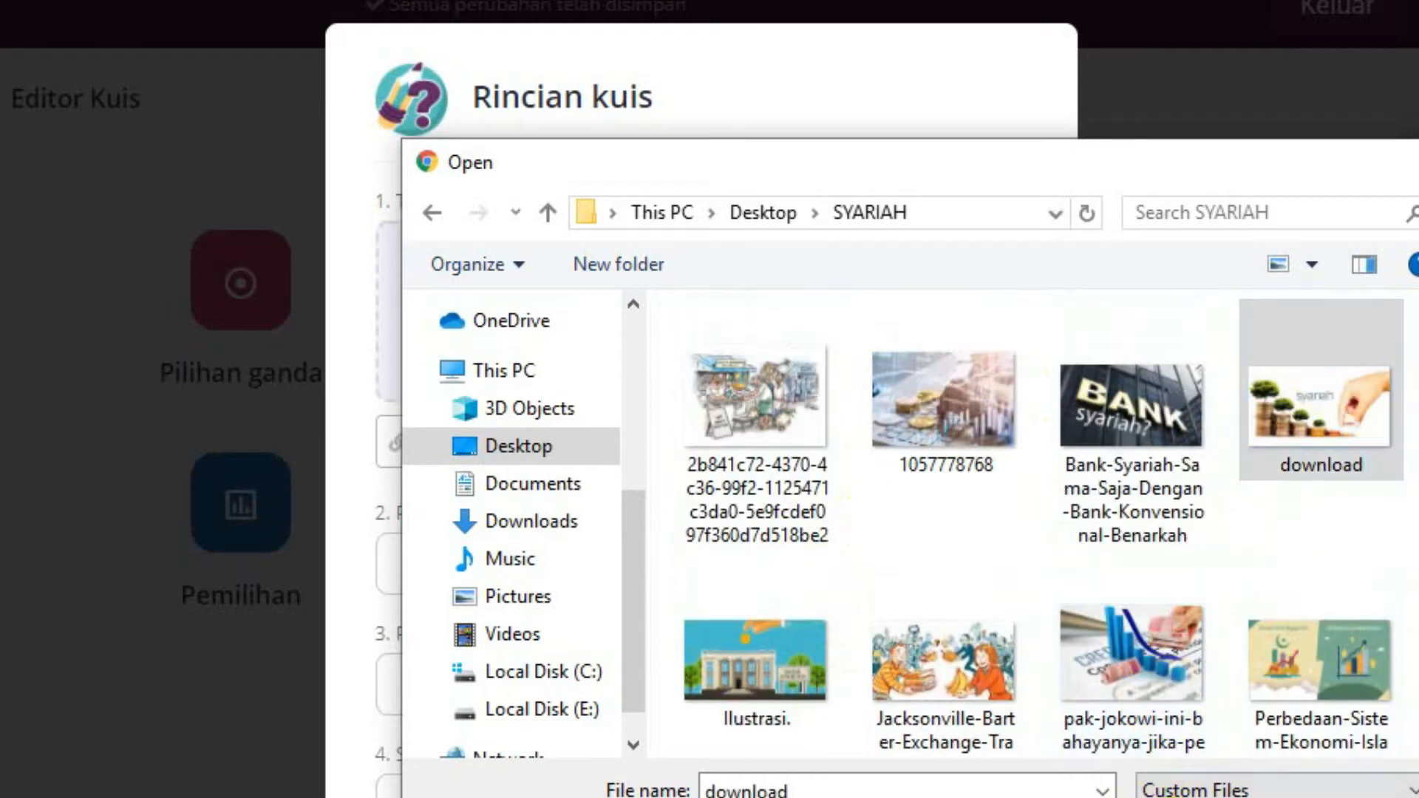
click(1213, 797)
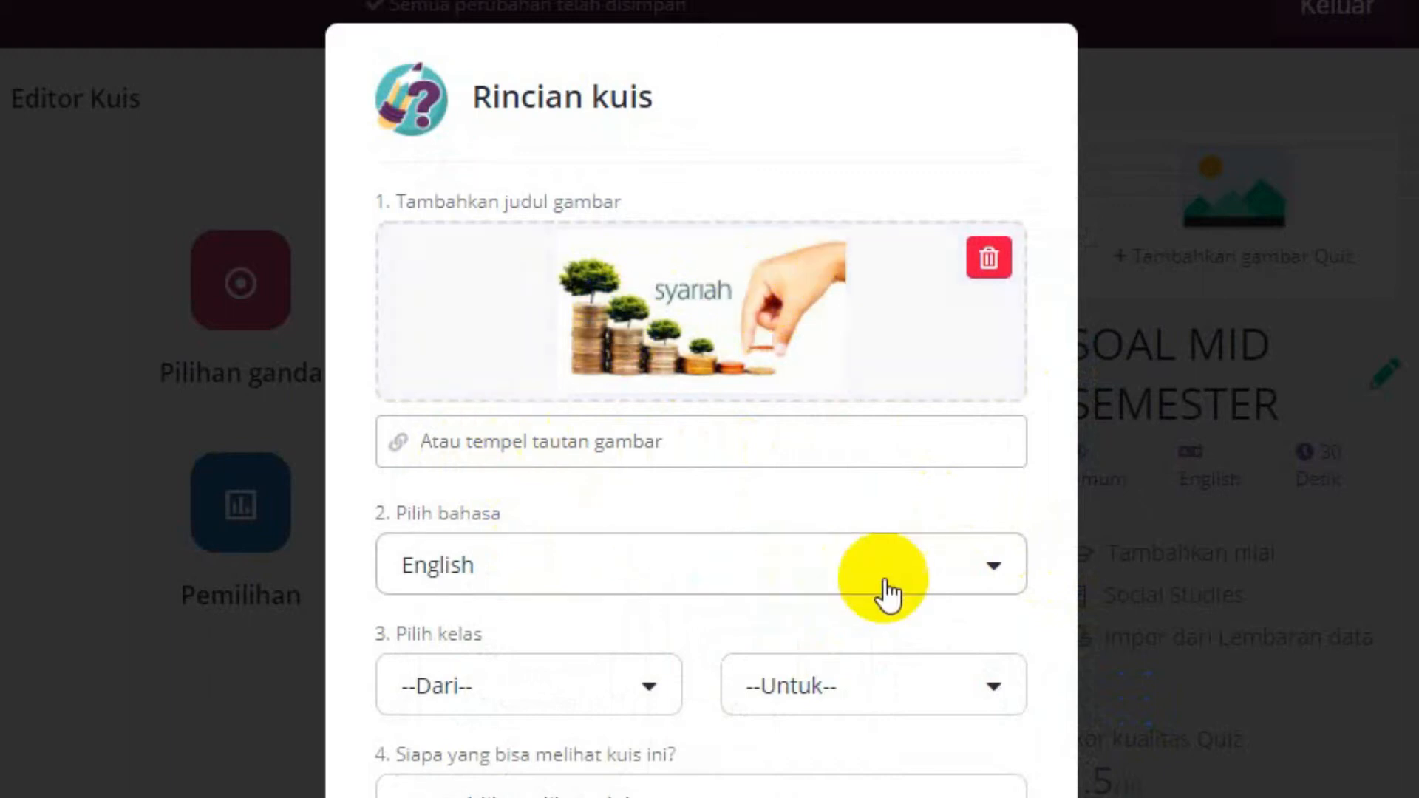
- Set the quiz language to Indonesian and the class range to 10th through 10th, and save the quiz details
click(991, 586)
drag(1012, 649, 1018, 517)
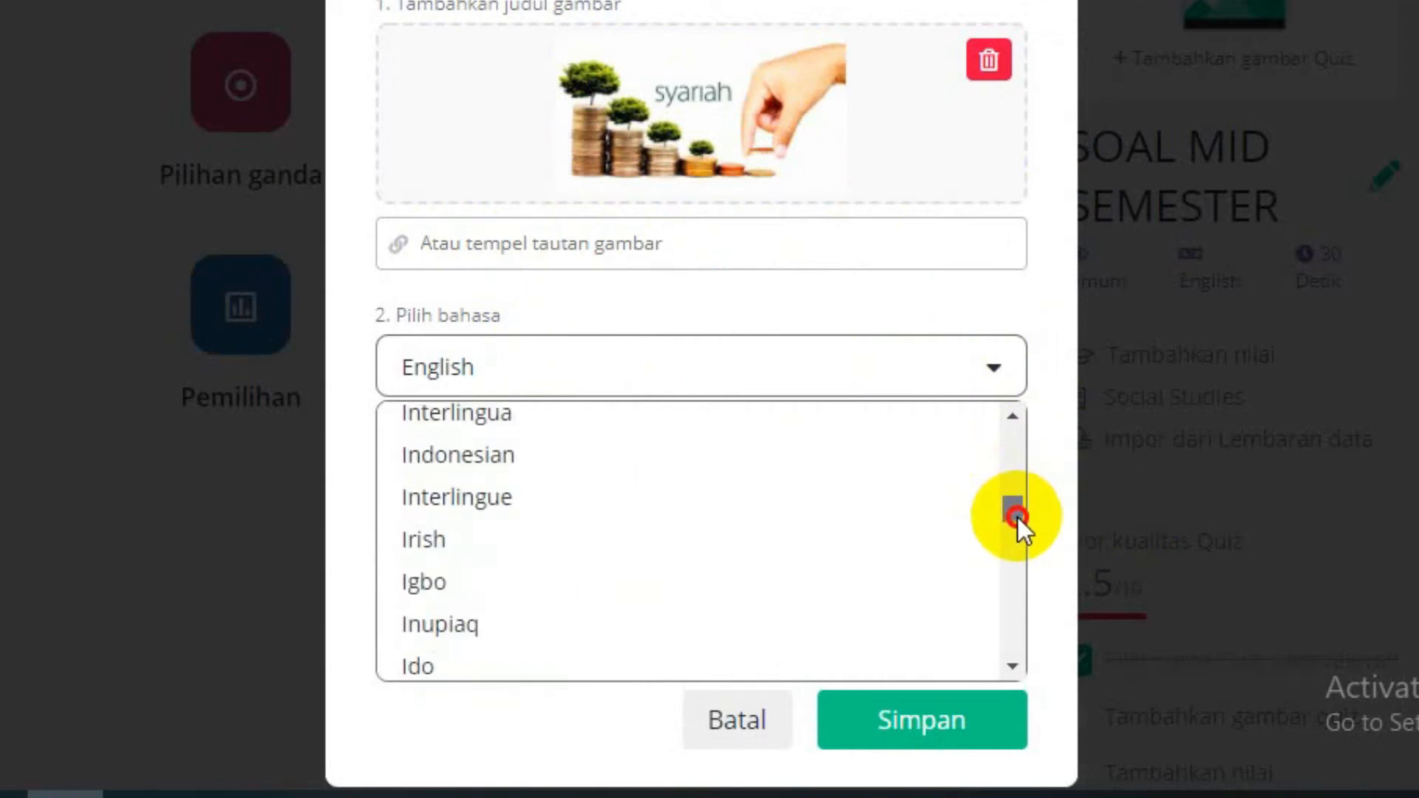
click(612, 462)
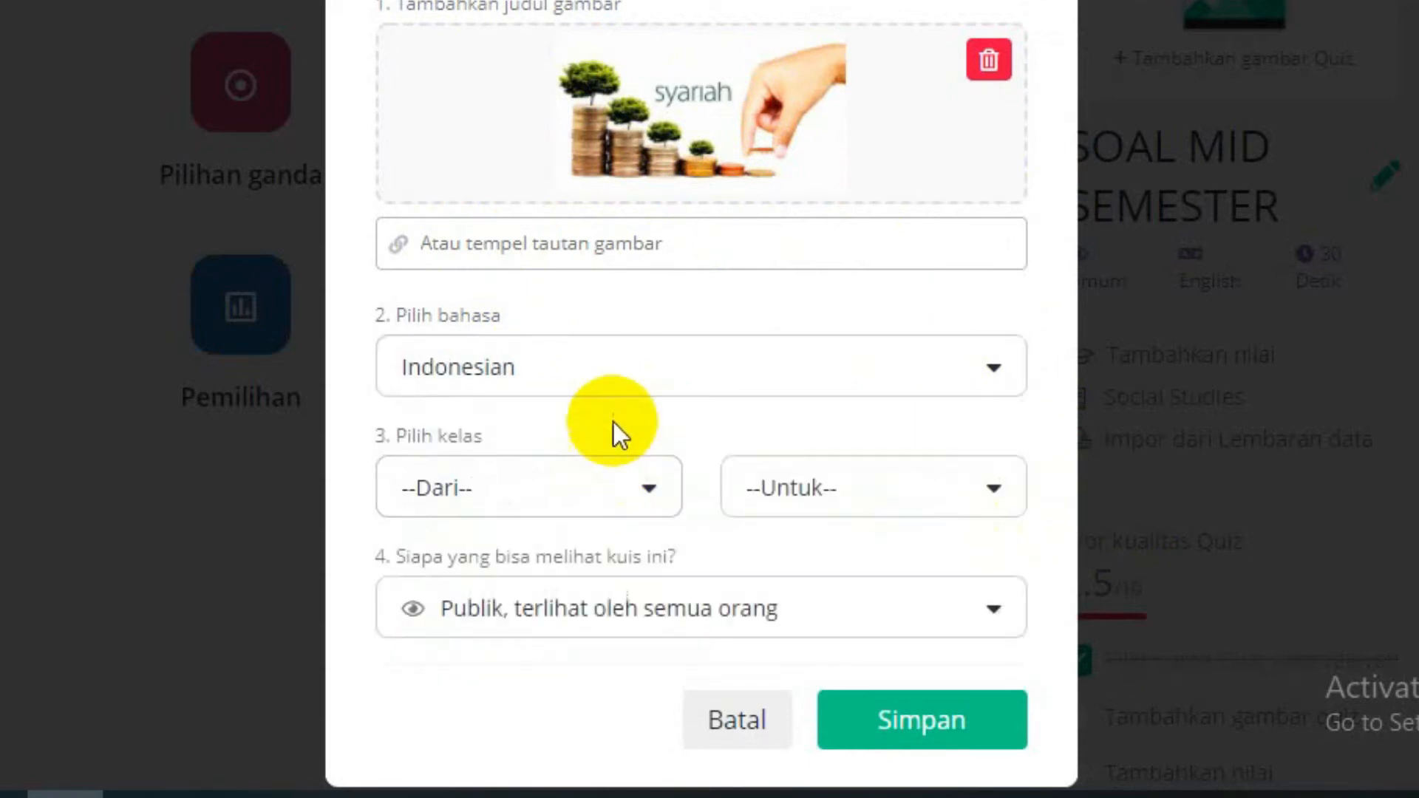
click(649, 496)
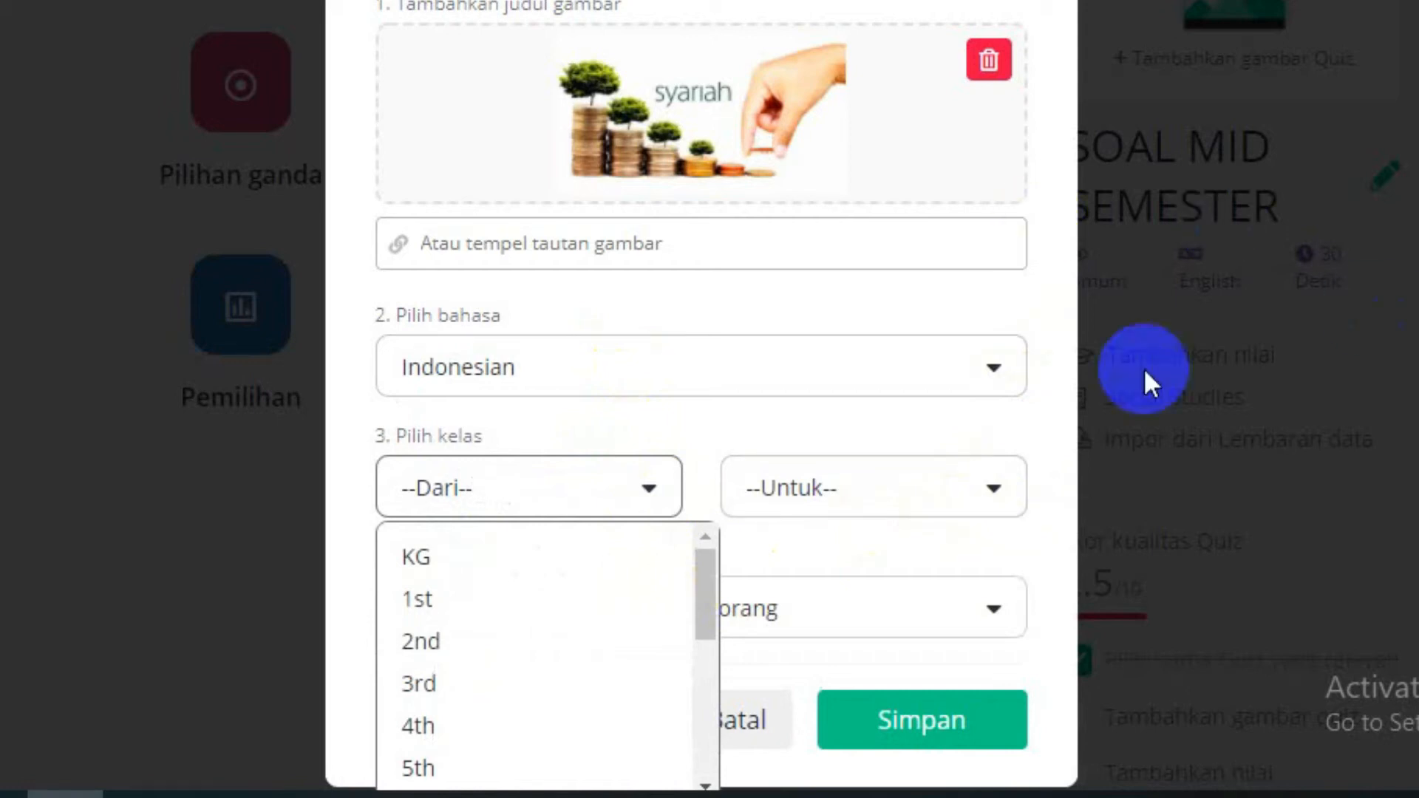
drag(707, 579, 712, 682)
click(591, 686)
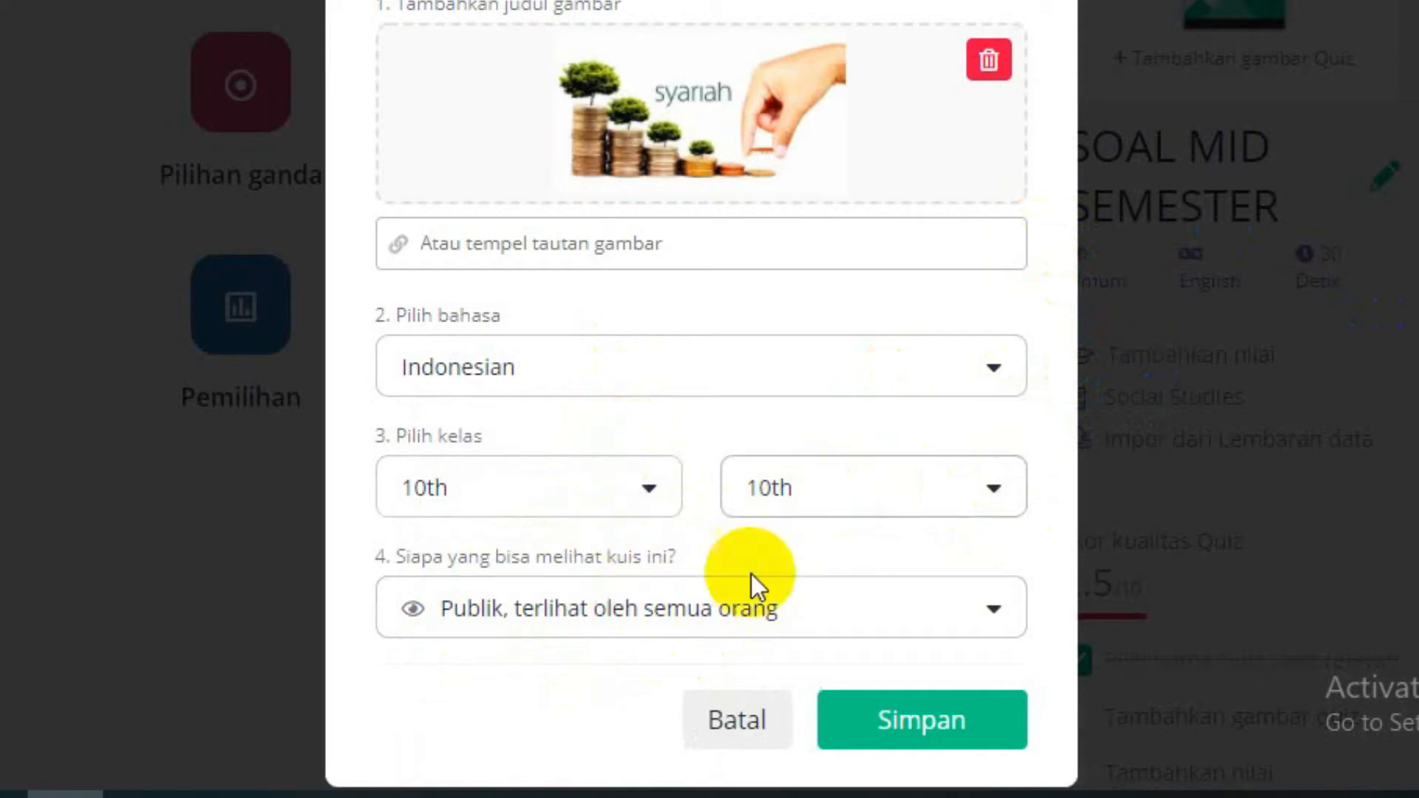
click(933, 730)
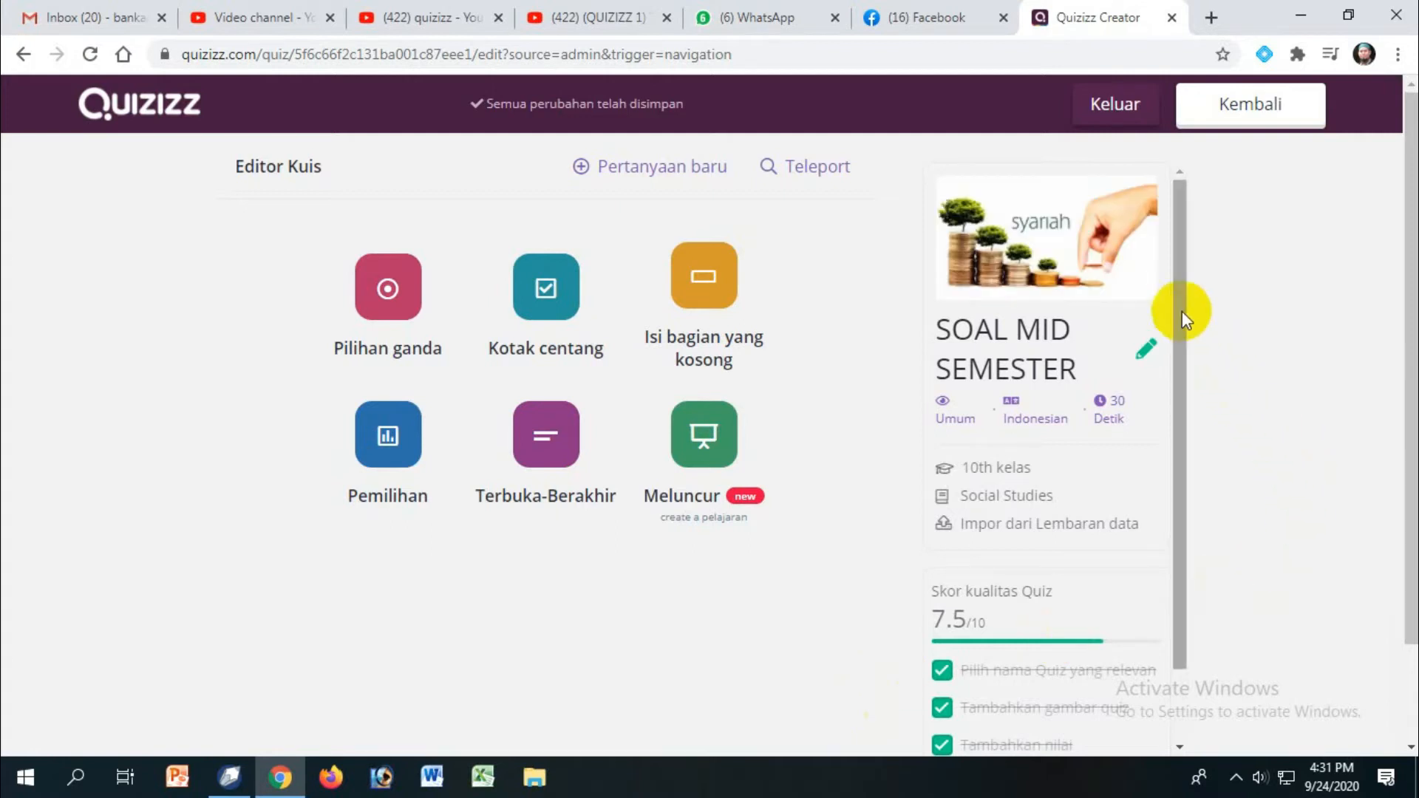
- Add a multiple-choice question with the text "Mata uang Negara Jepang"
drag(1182, 312, 1185, 448)
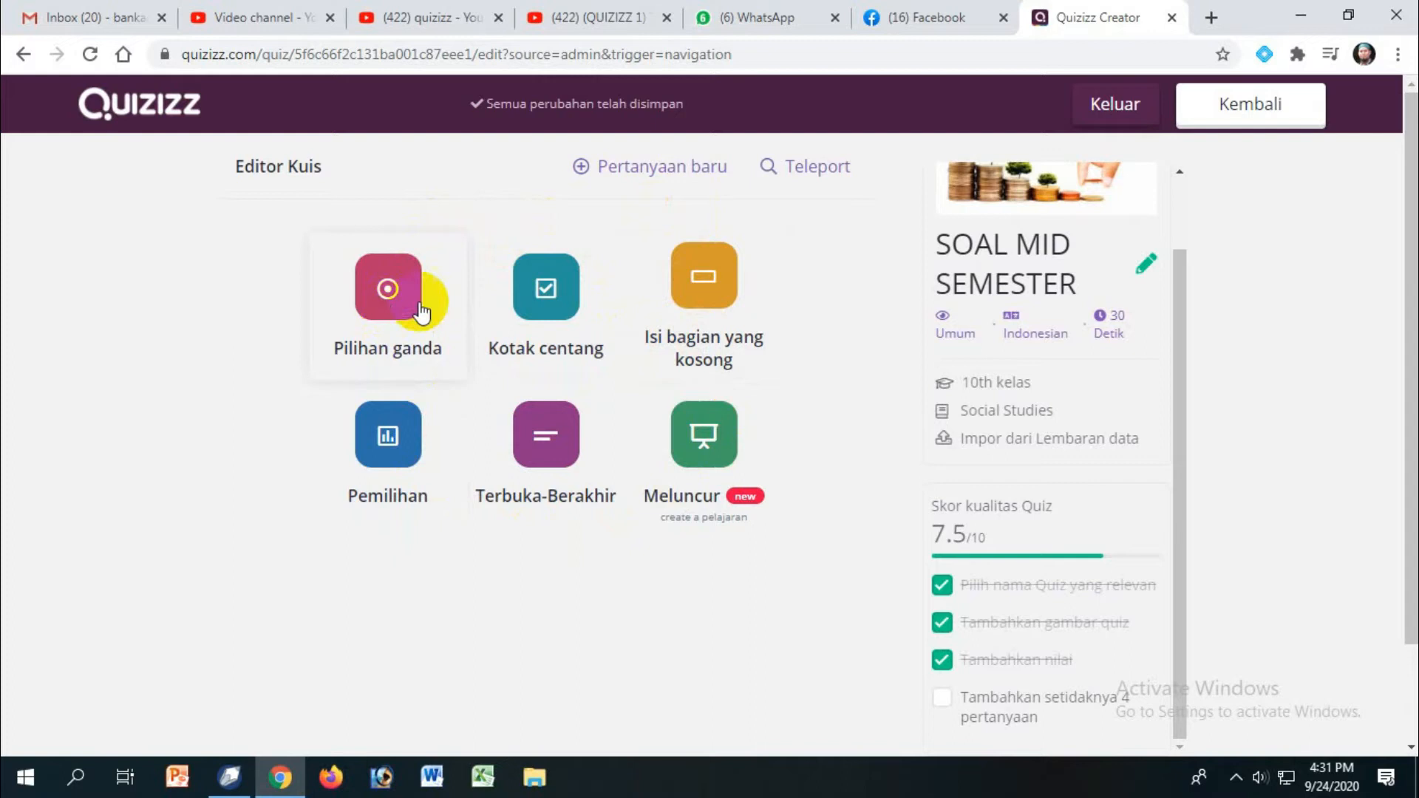
click(374, 317)
scroll(374, 319, down, 1)
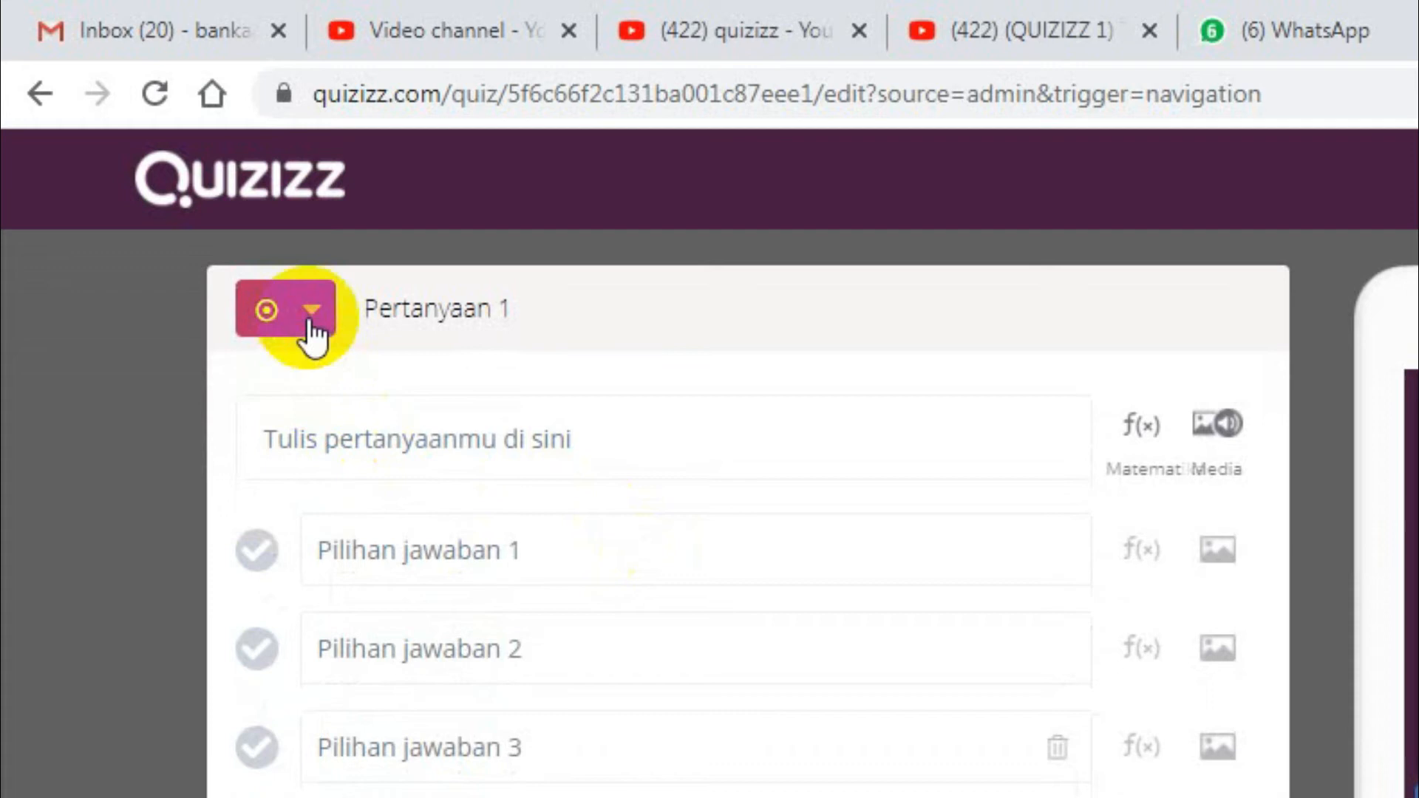
click(179, 185)
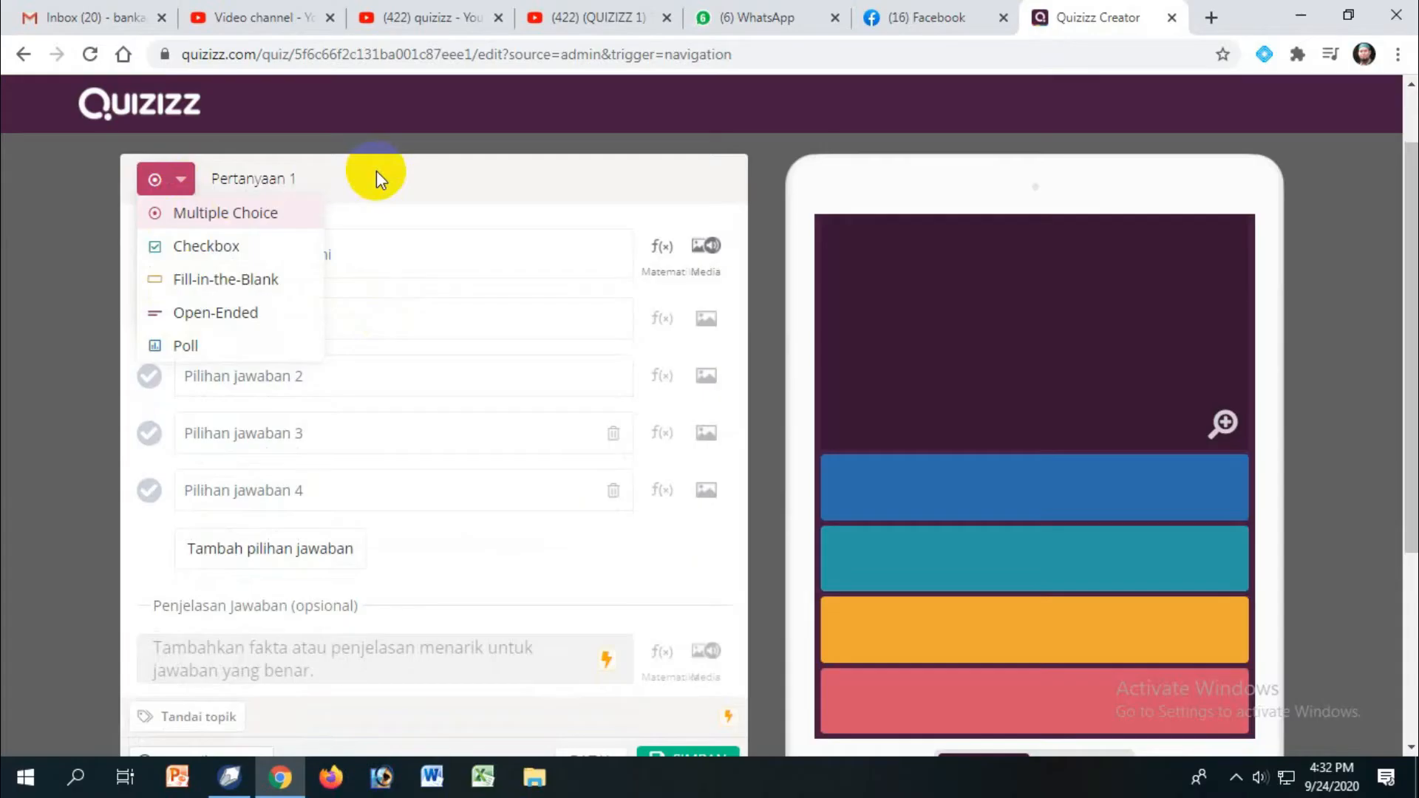
click(376, 171)
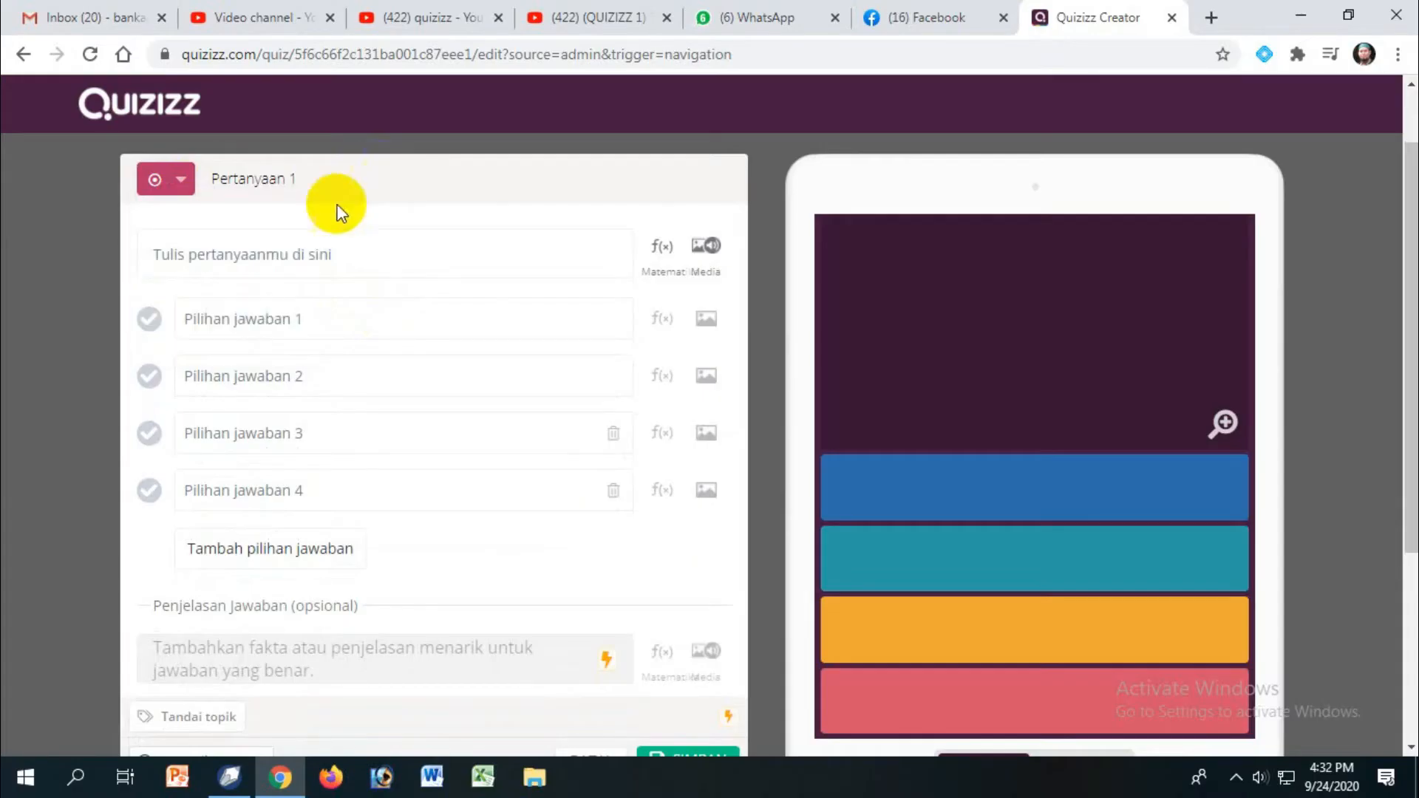
click(281, 259)
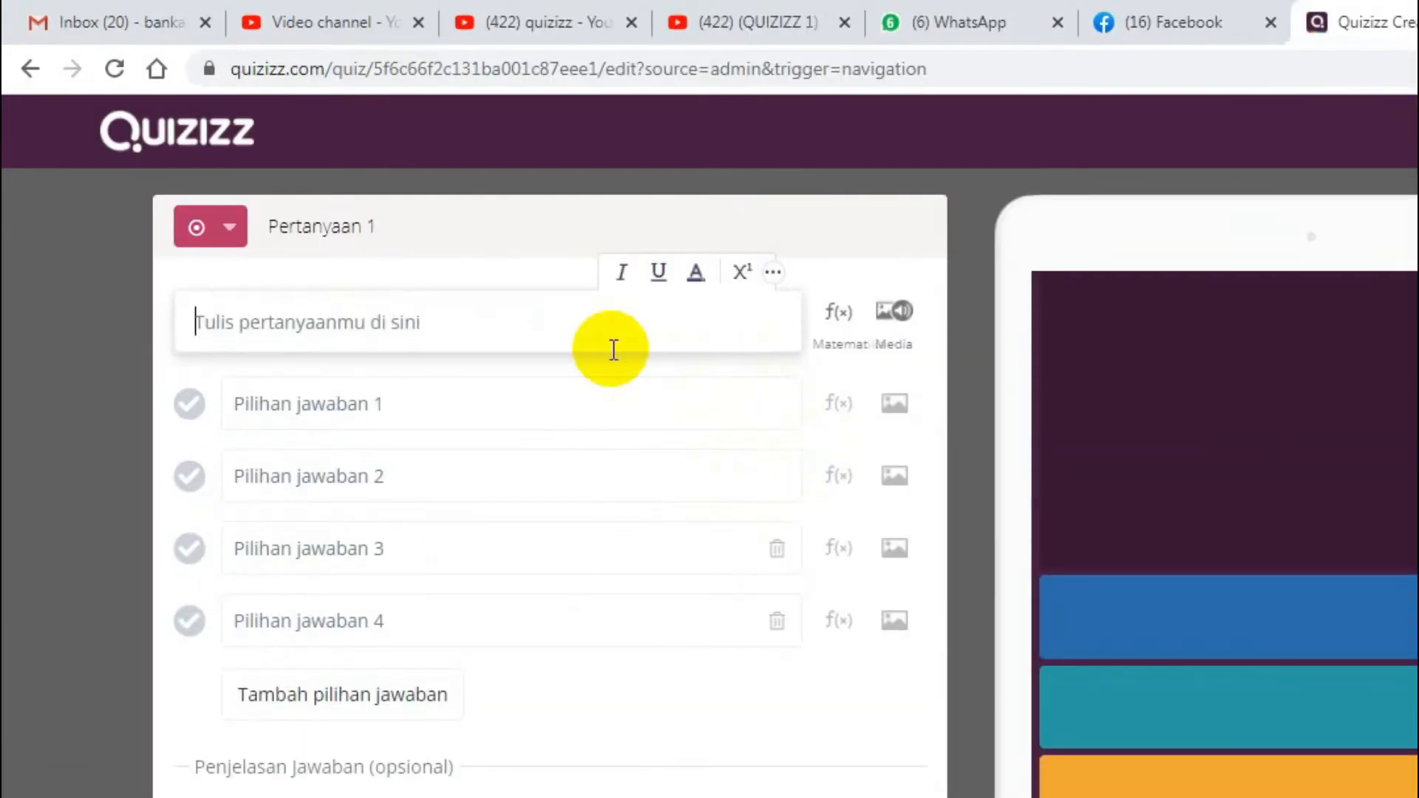
text(Mata uan)
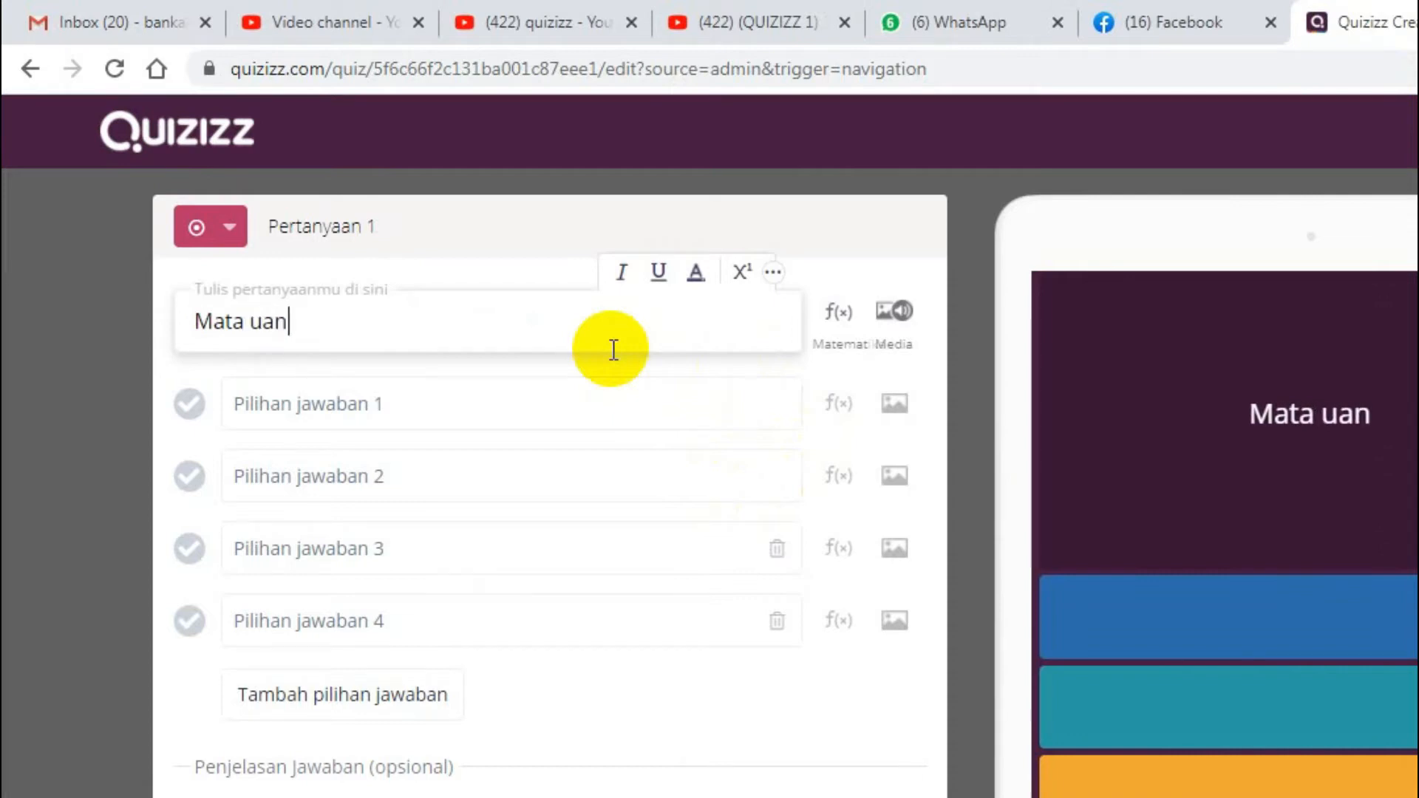
text(g Negara Jepang)
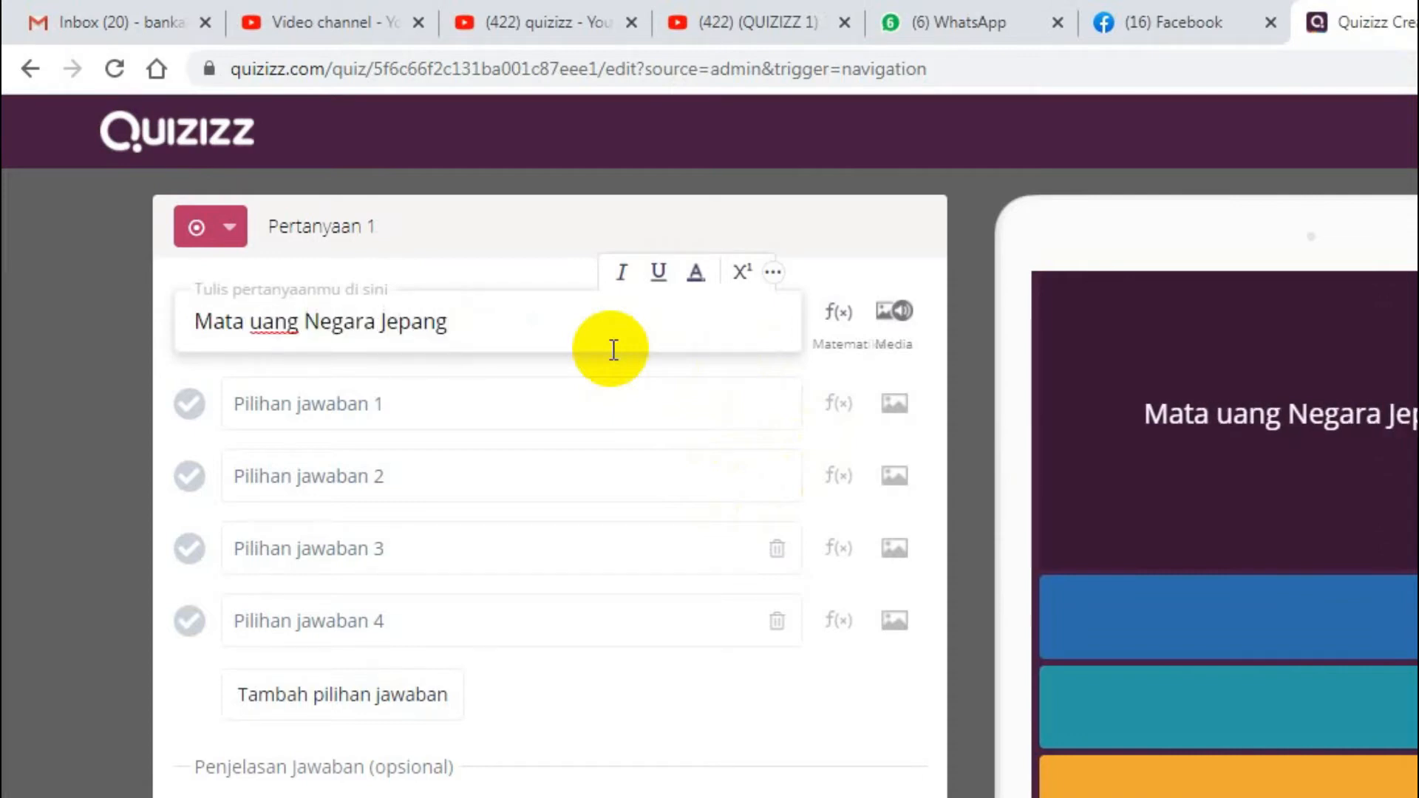
- Fill in the four answer options of the question with Rupiah, Rupee, Yen and Dollar
click(456, 399)
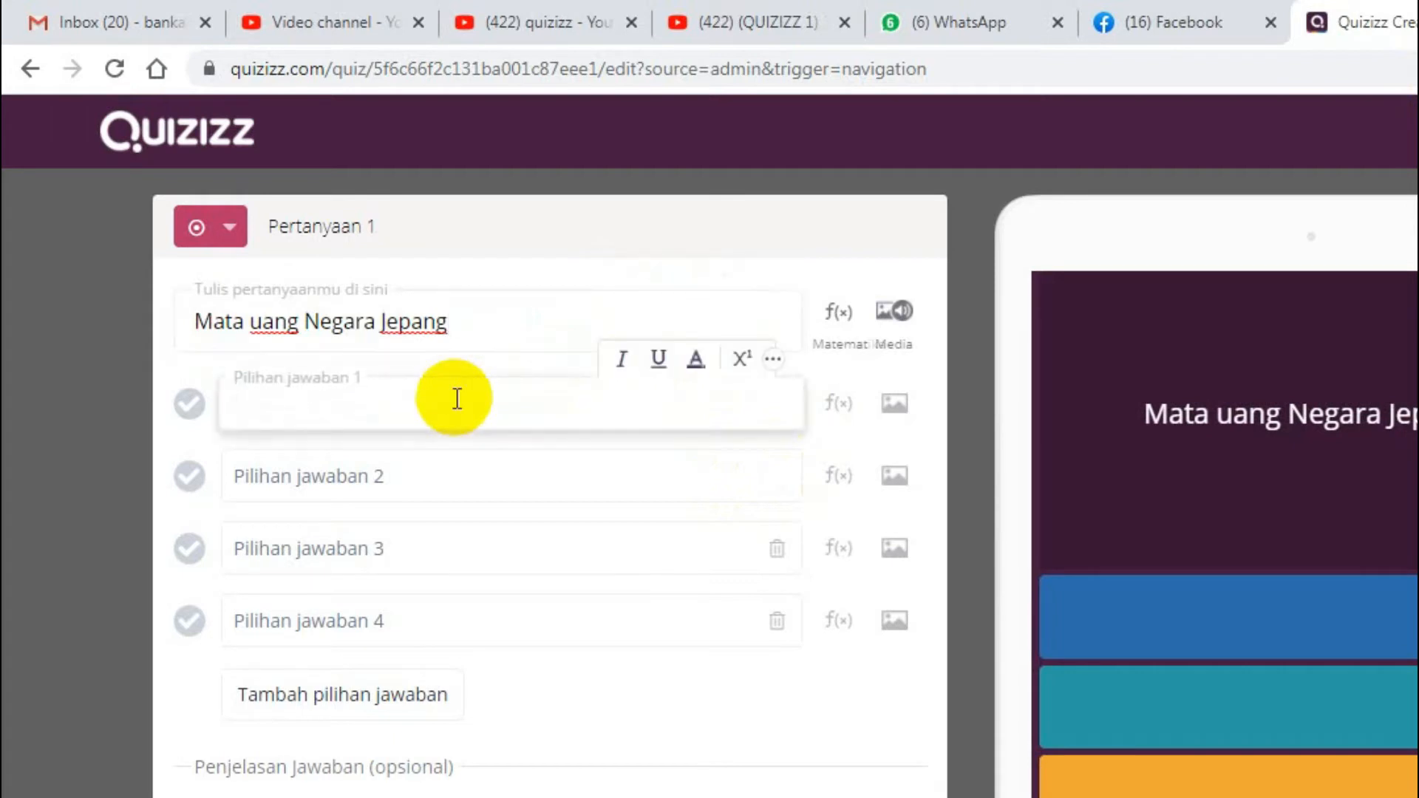
text(Rupiah)
key(Tab)
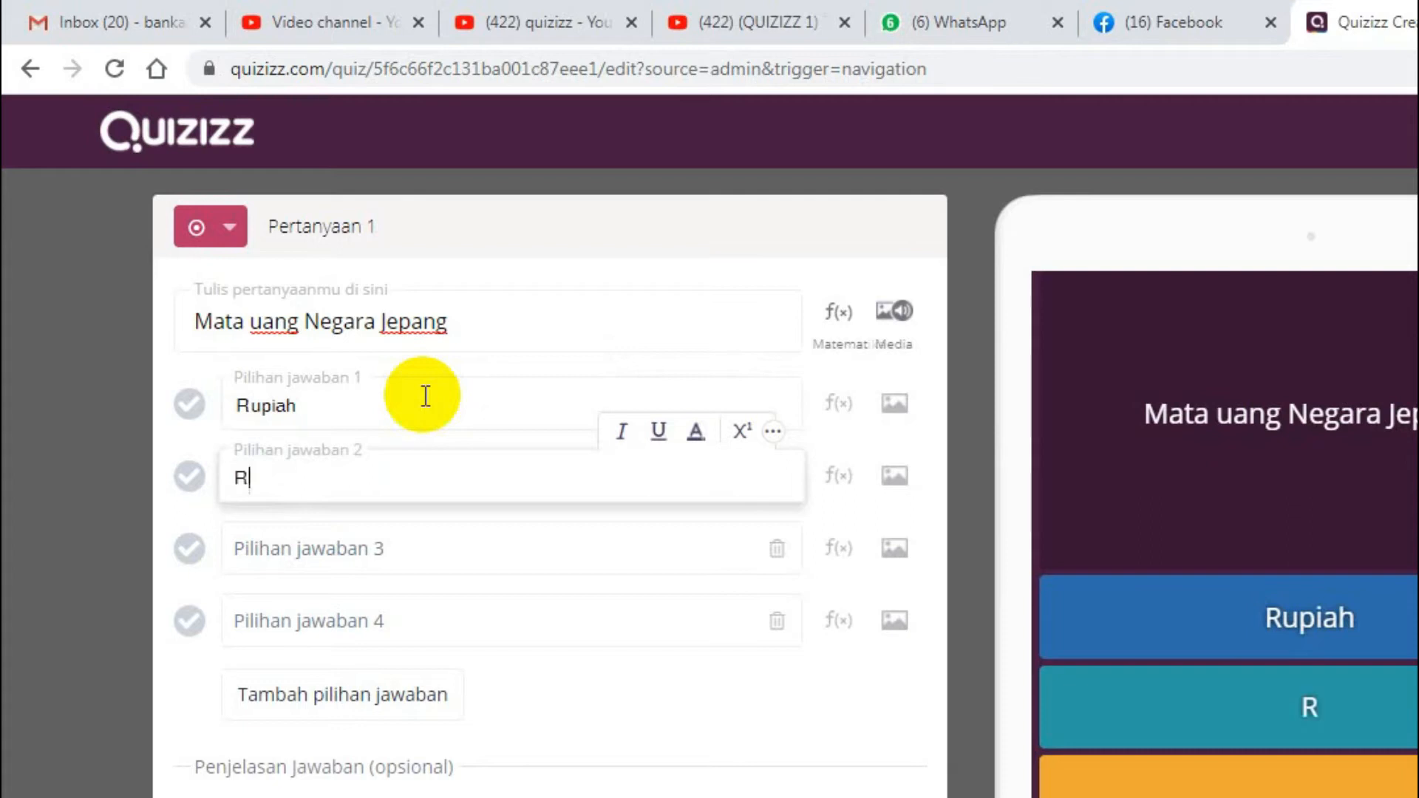
key(Tab)
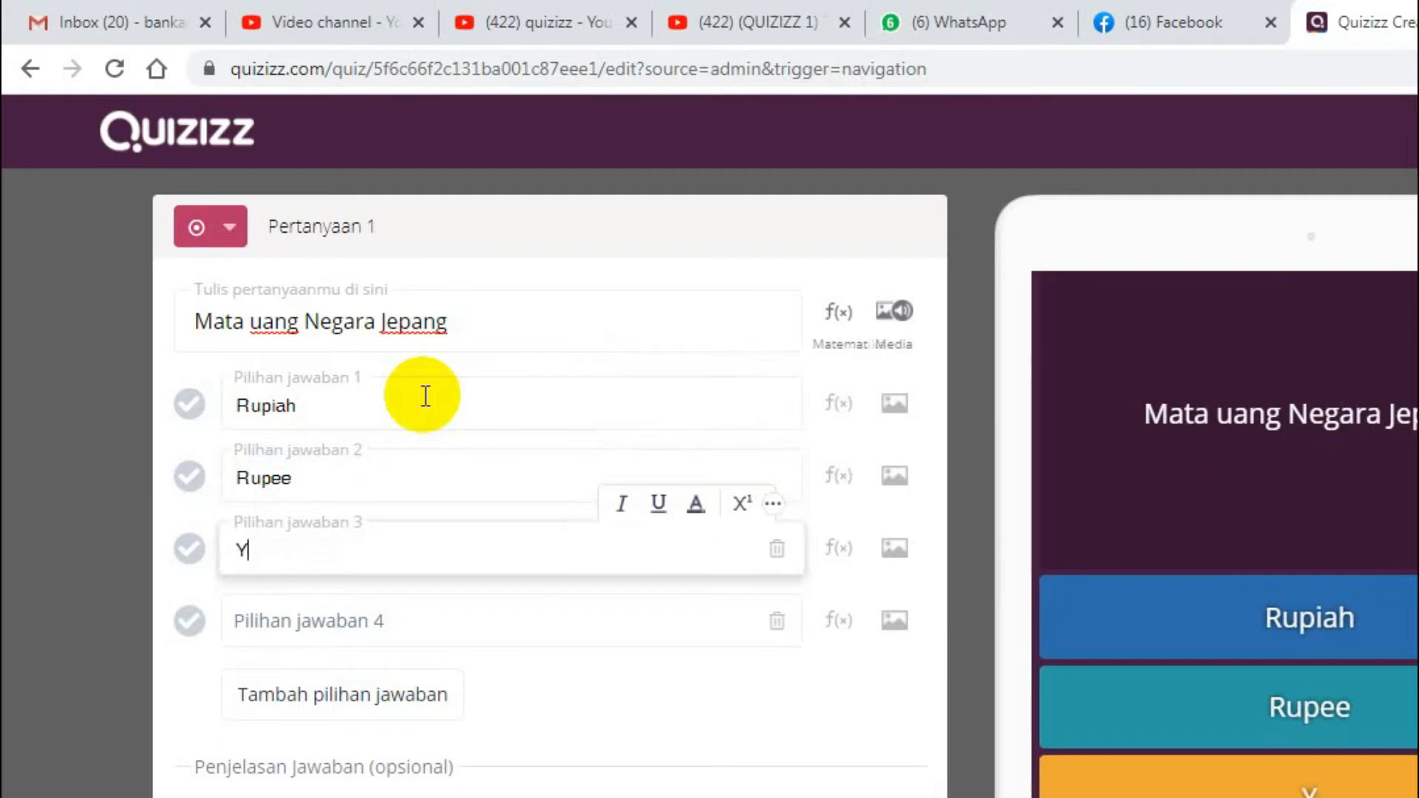
key(Tab)
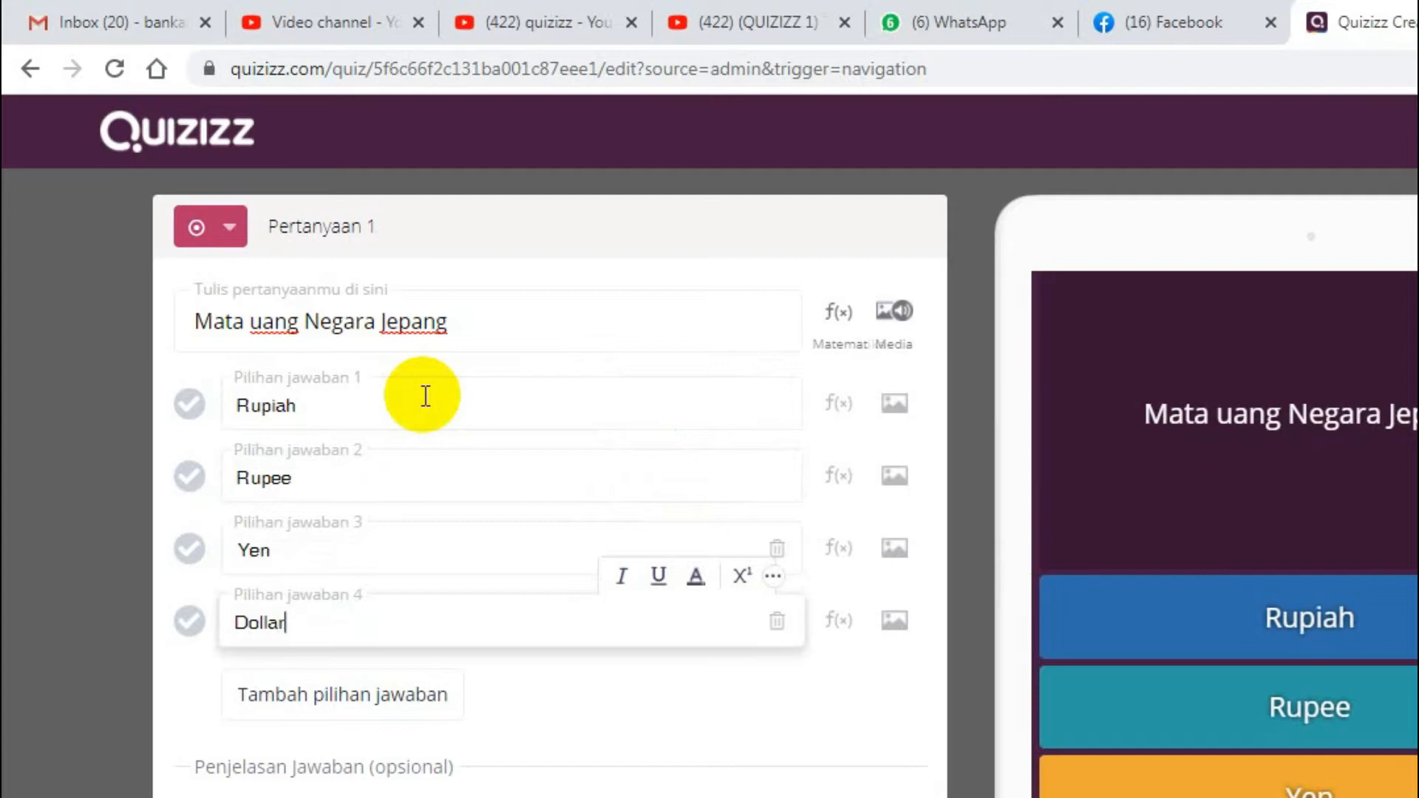
click(536, 232)
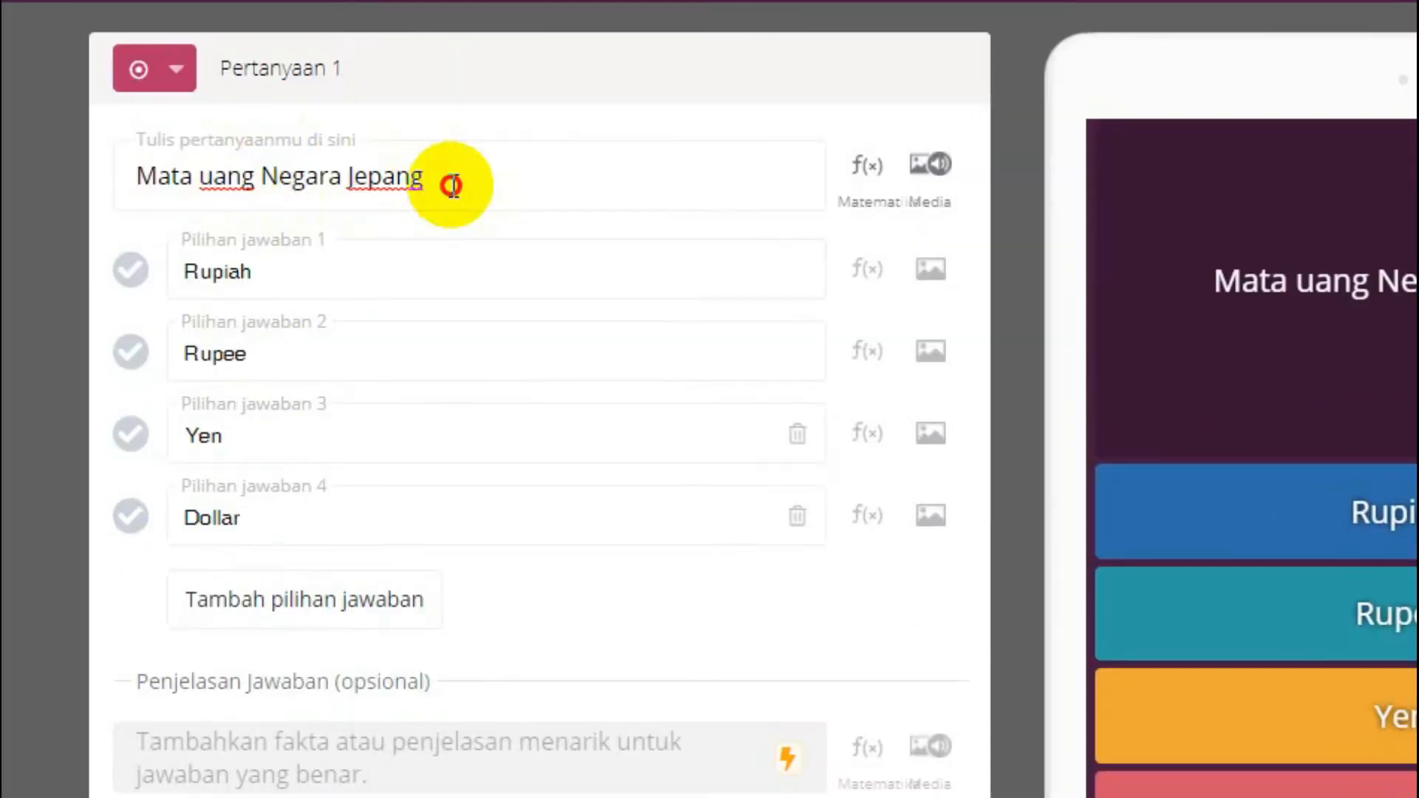
- Try a superscript 2 and a subscript 2 at the end of the question text, and delete both characters
click(452, 184)
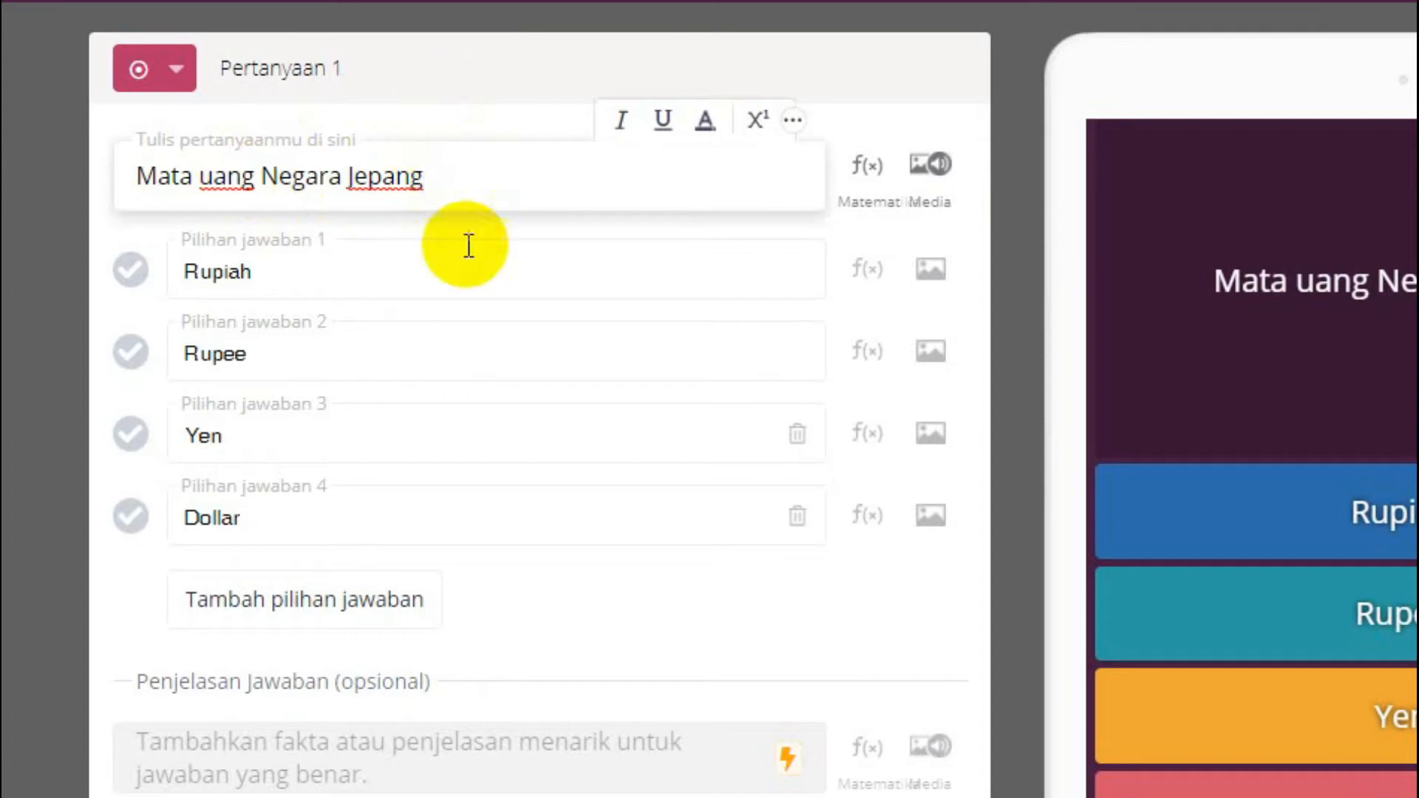
click(759, 127)
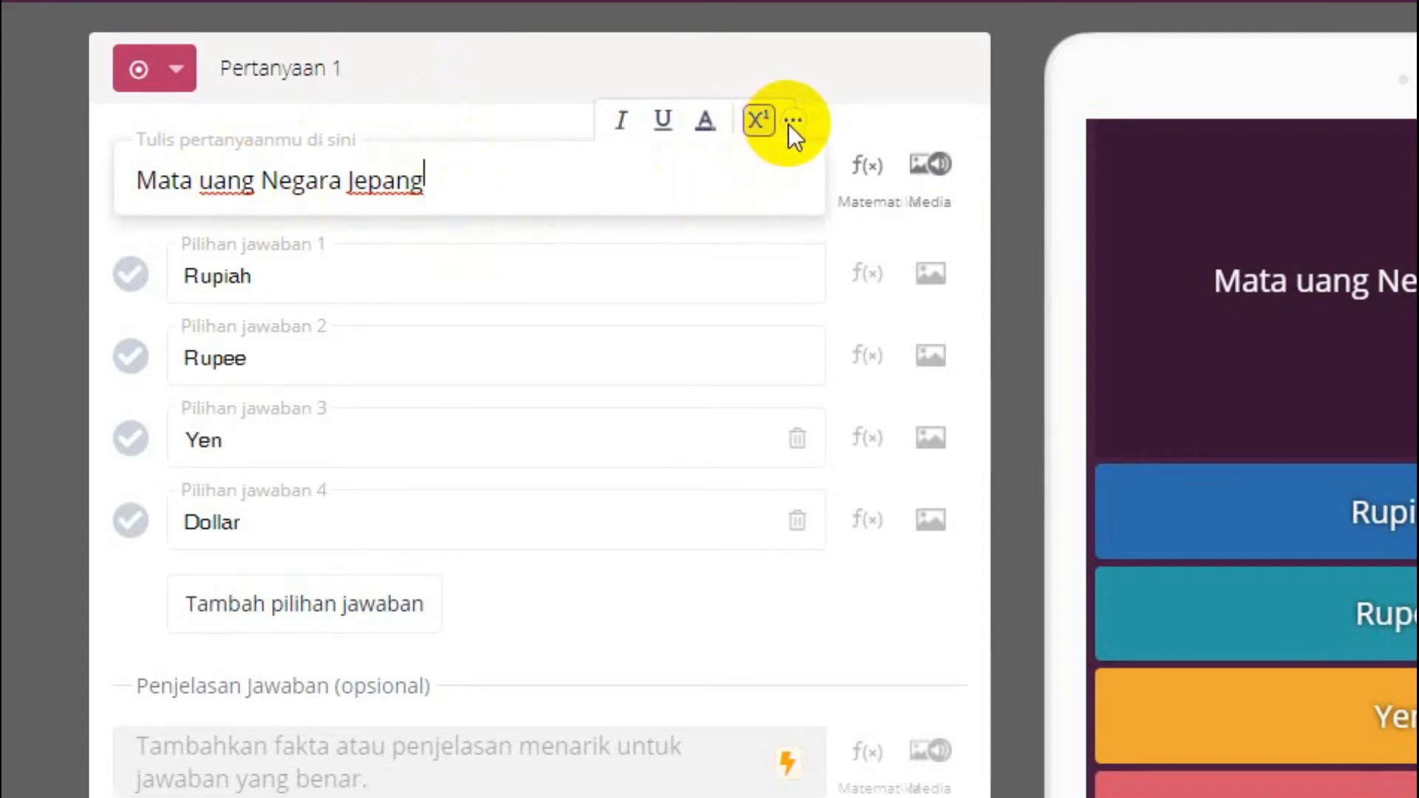
click(793, 124)
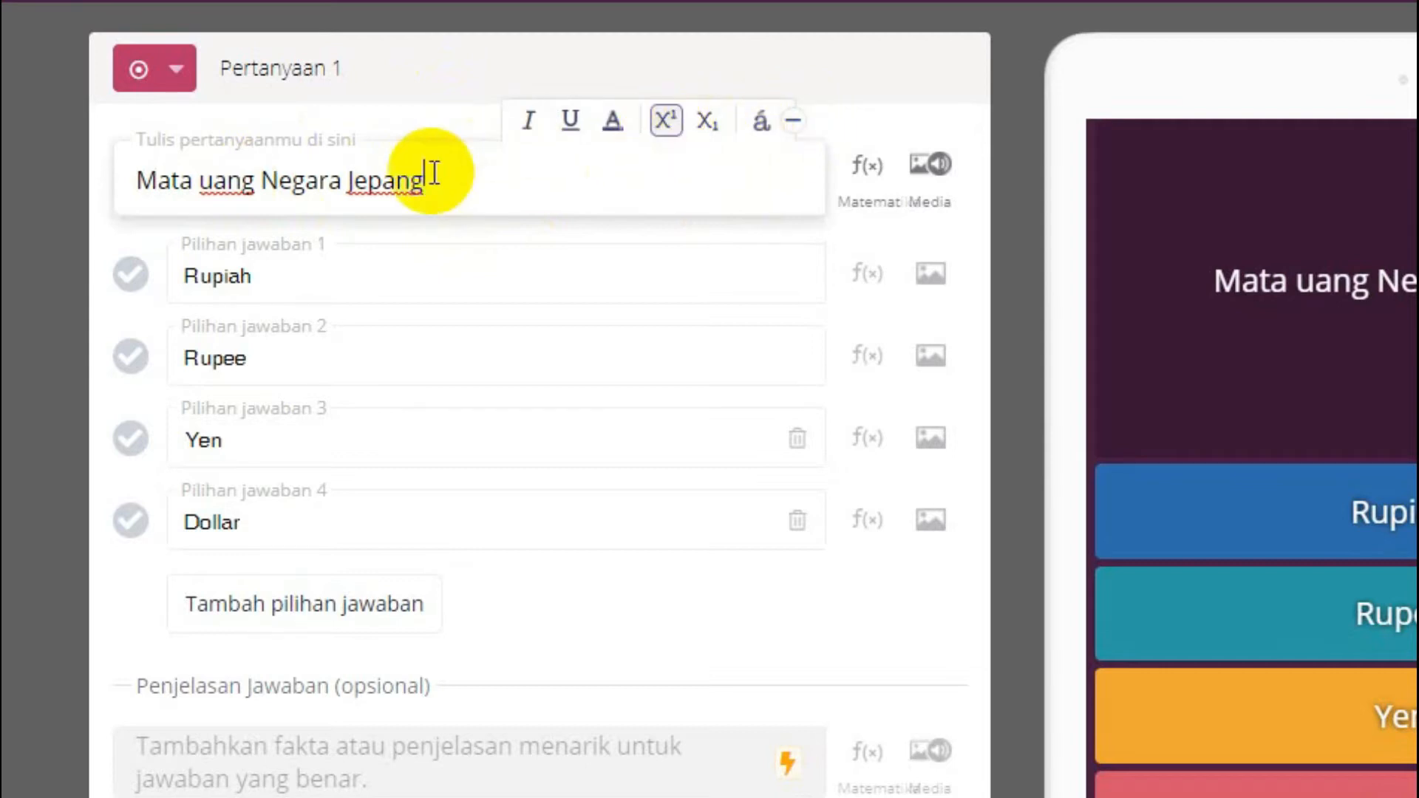
text(2)
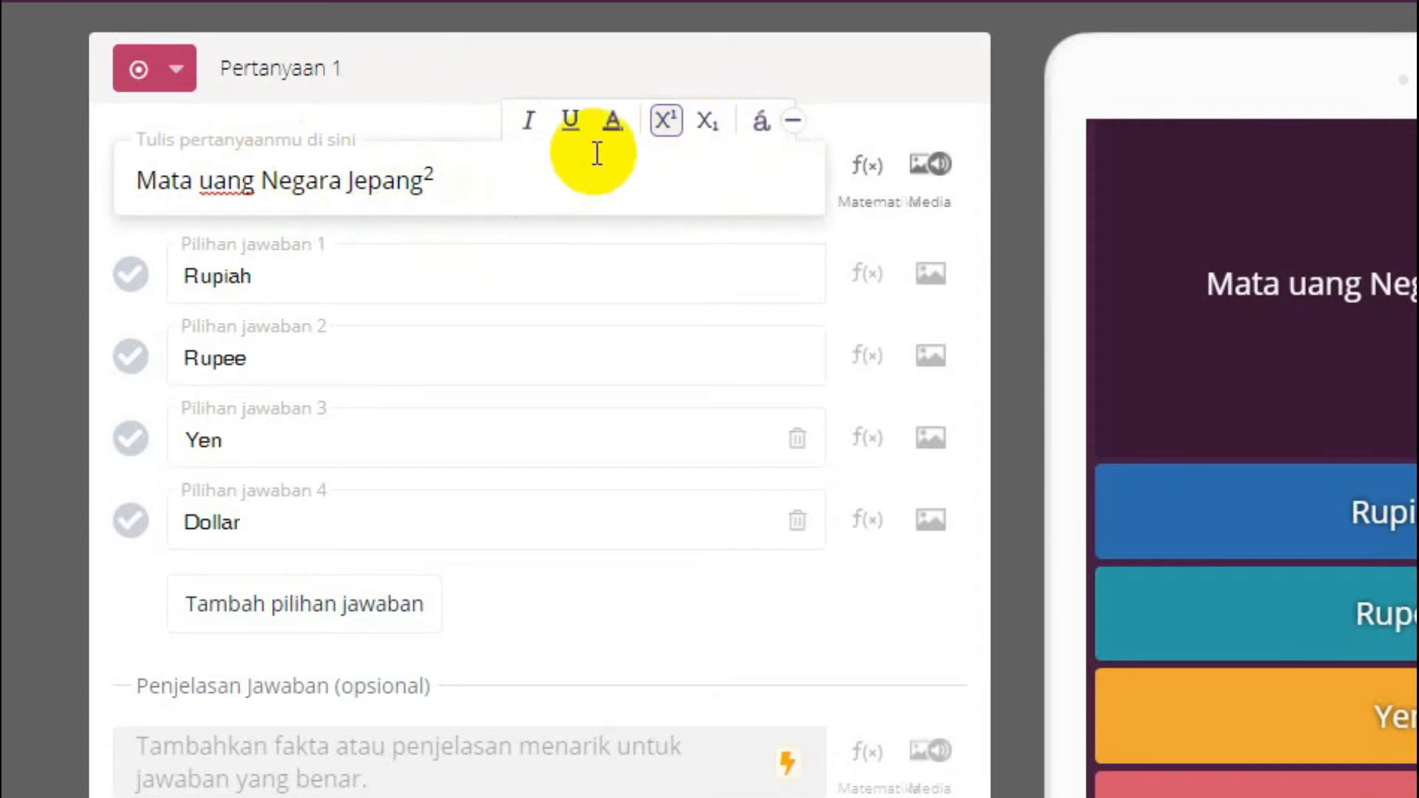
click(704, 122)
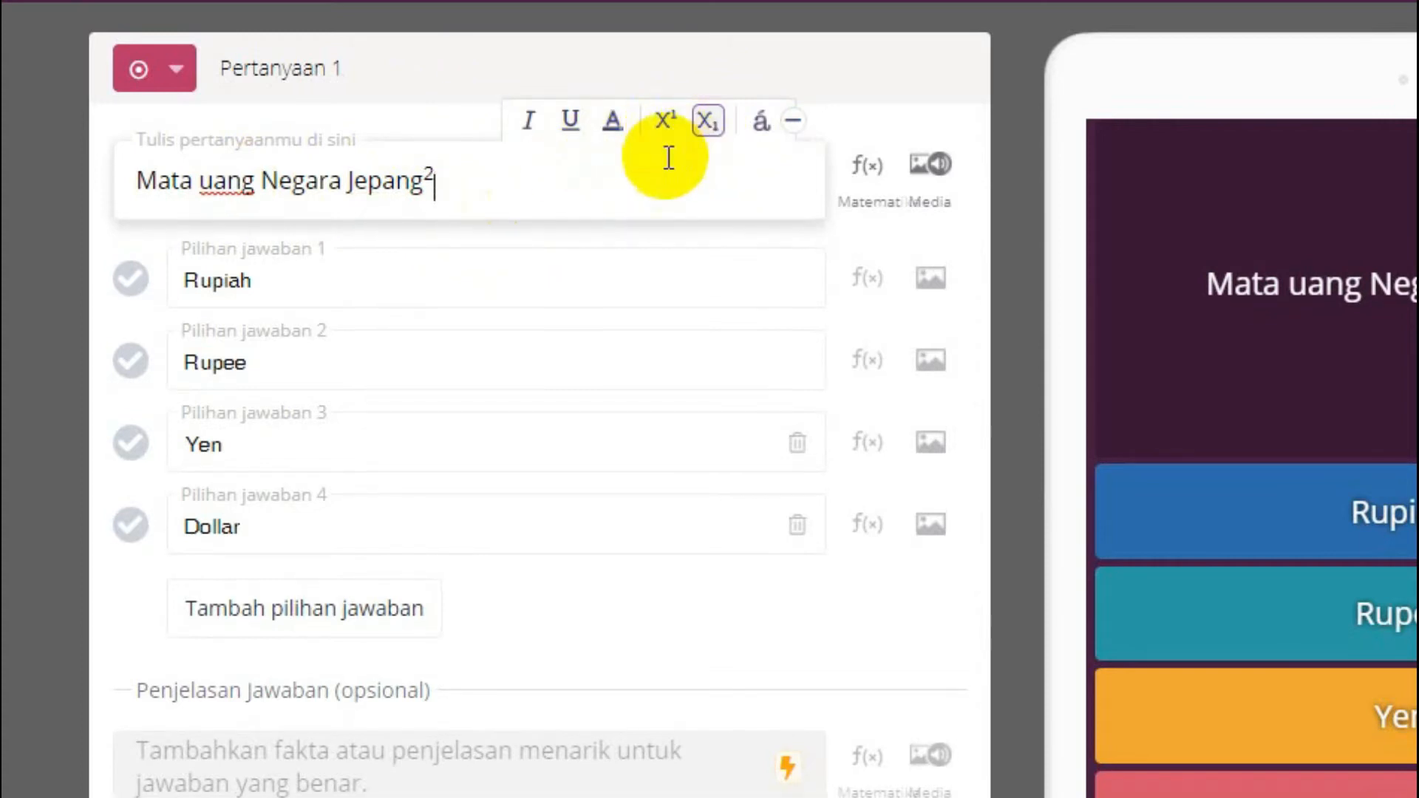
text(2)
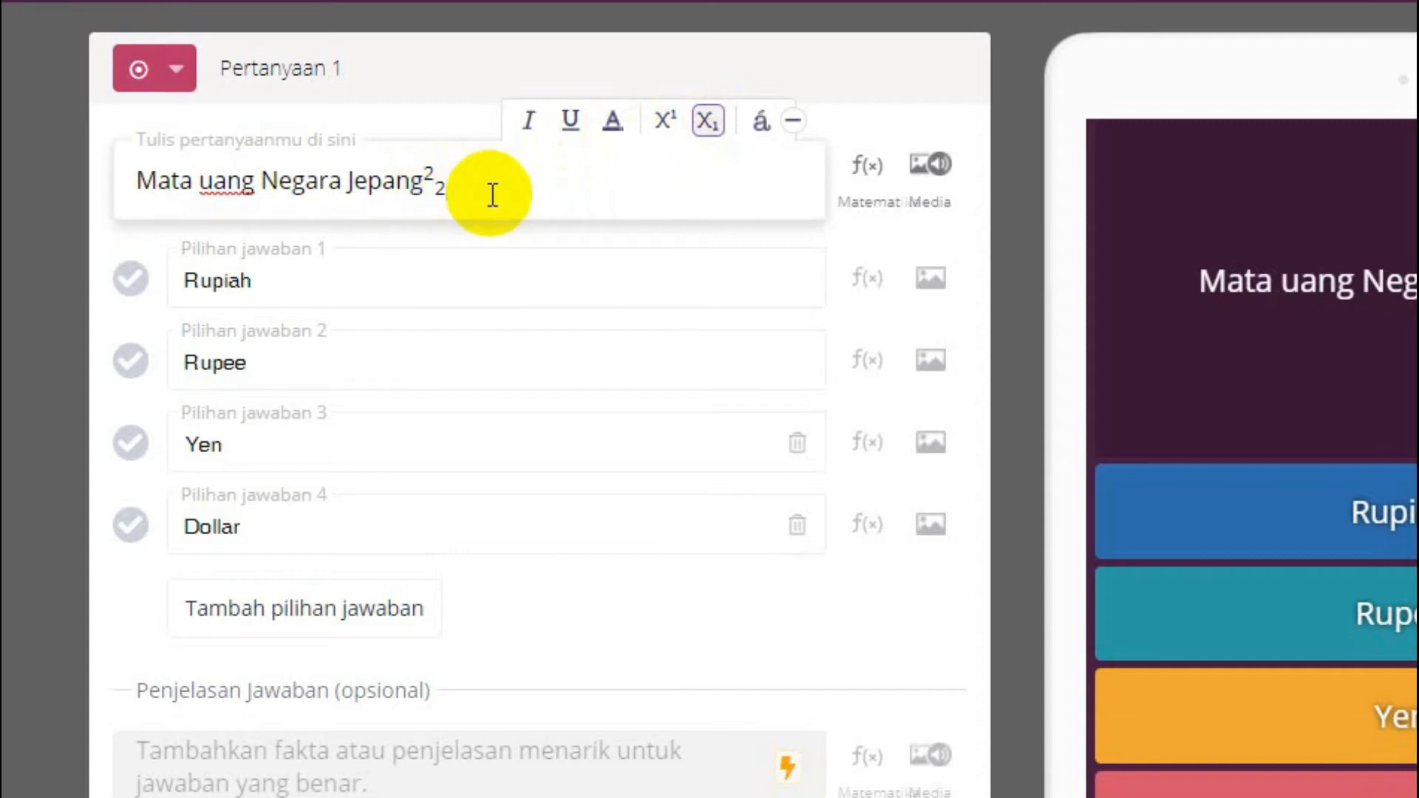
key(BackSpace)
click(457, 169)
key(BackSpace)
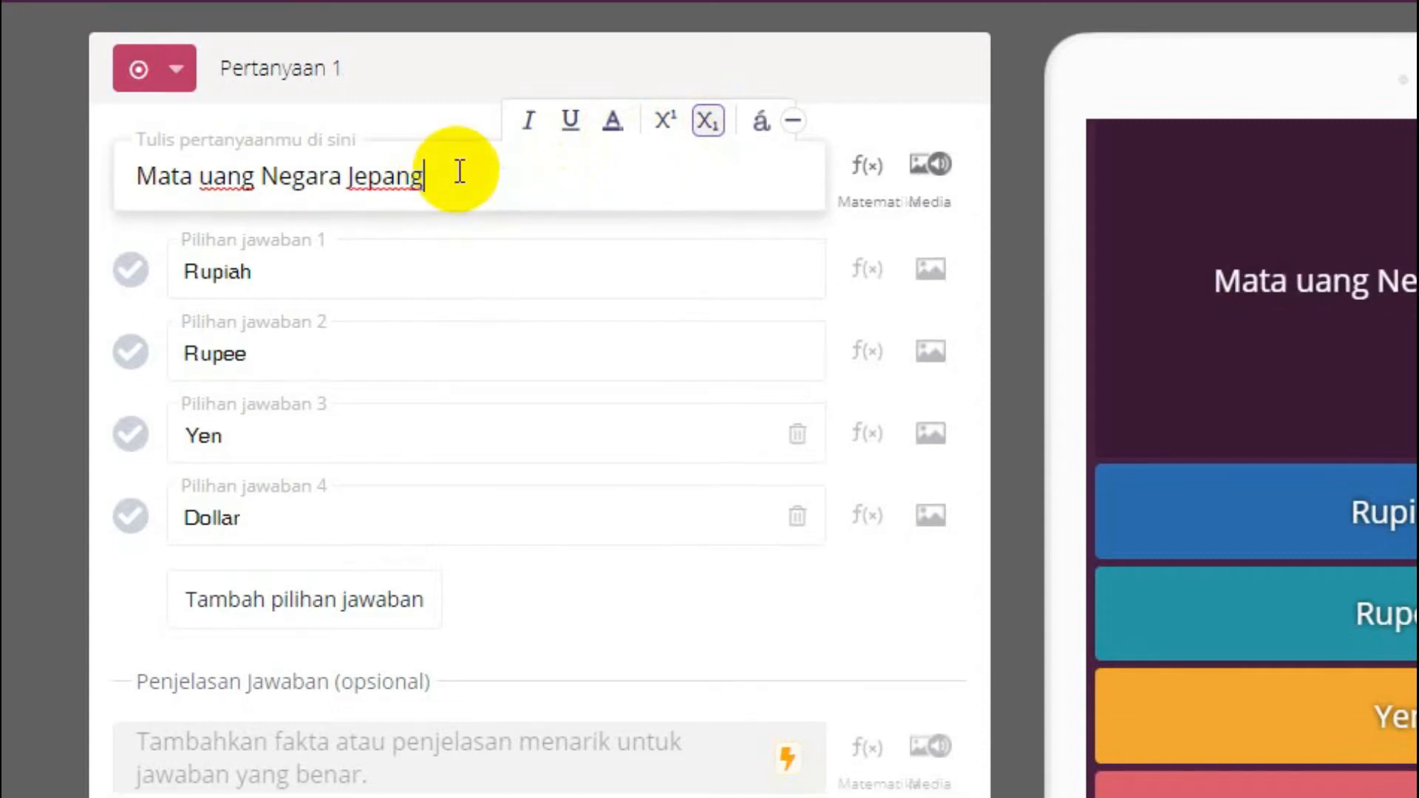
- Insert the equation 1/2 + 2/3 after the question text using the equation editor
click(870, 175)
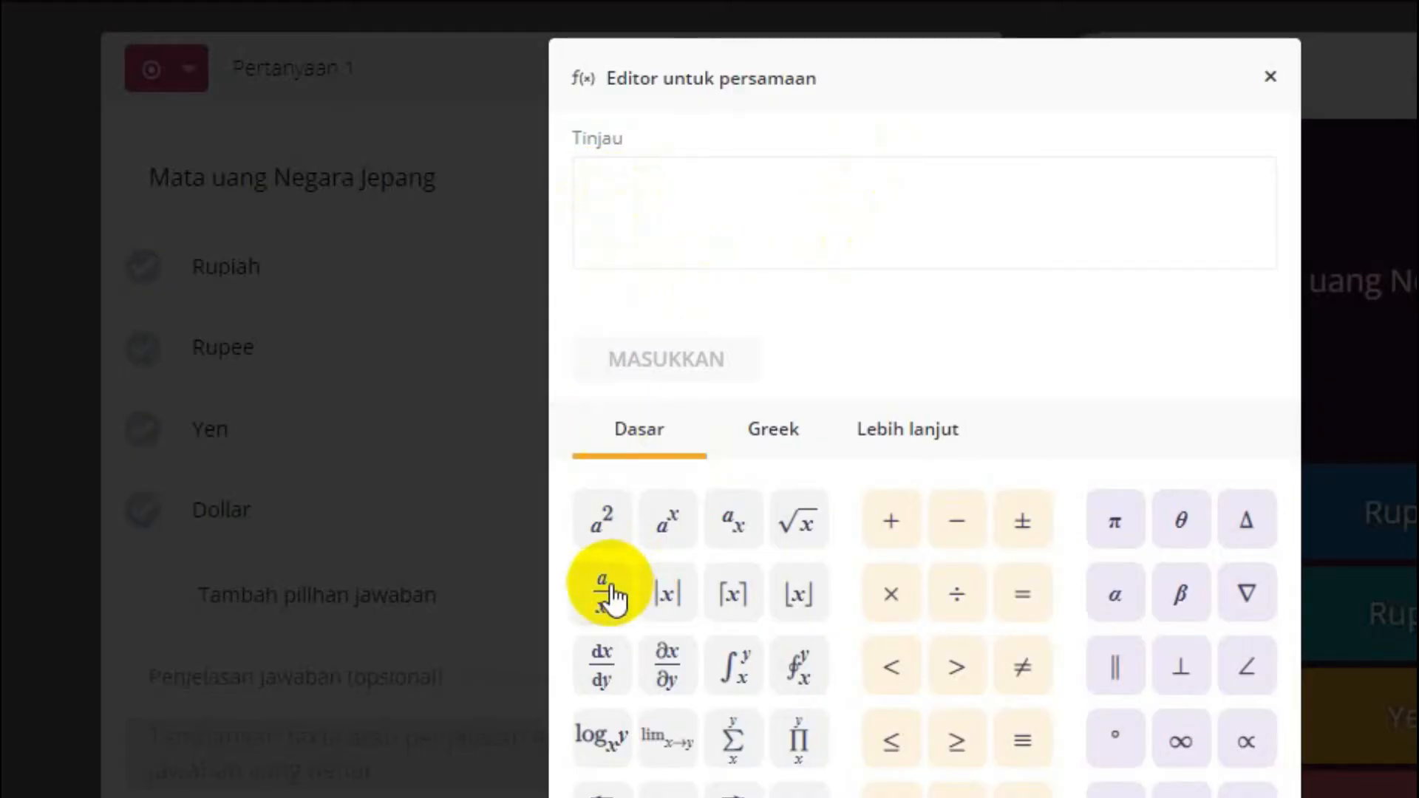
click(613, 597)
text(1)
click(610, 229)
text(2)
click(648, 211)
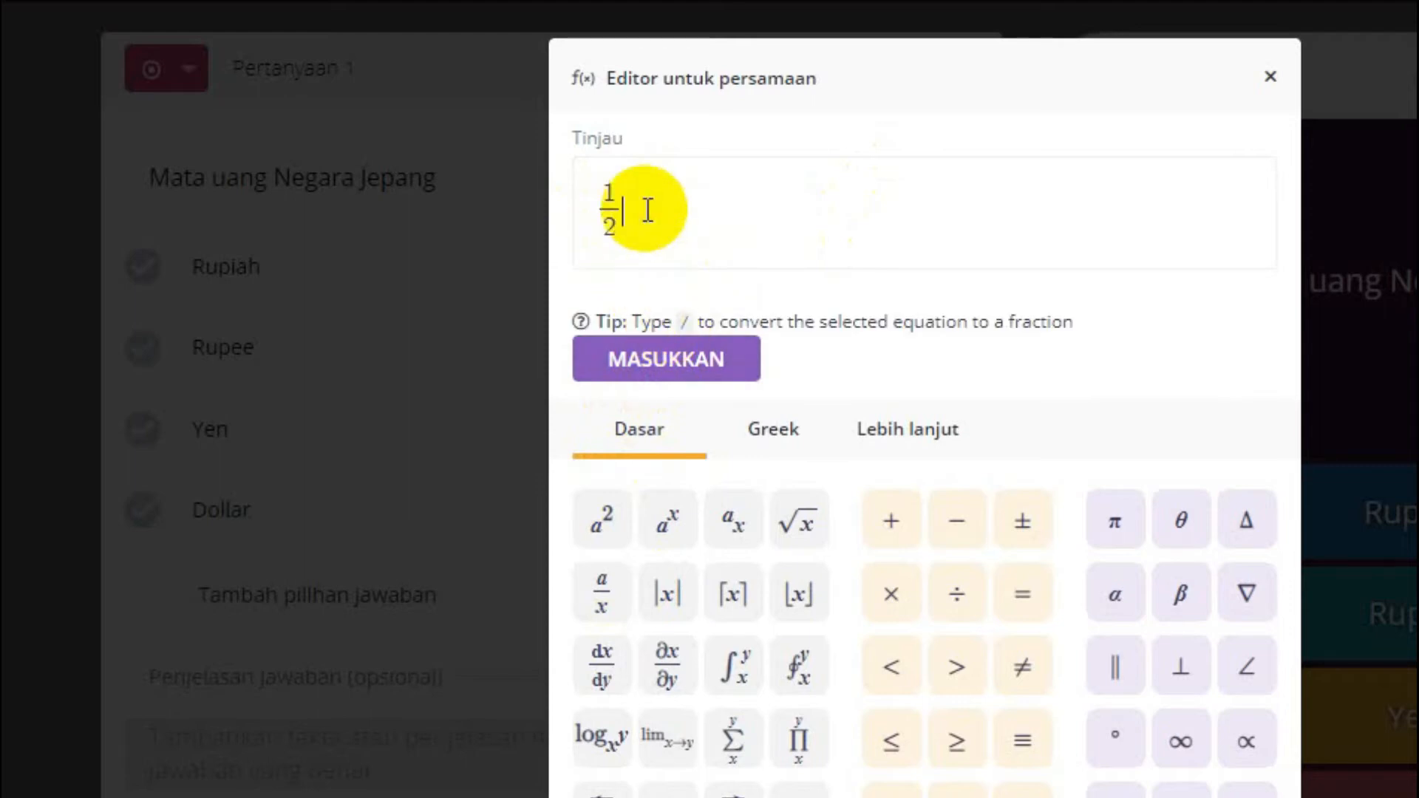
text(+)
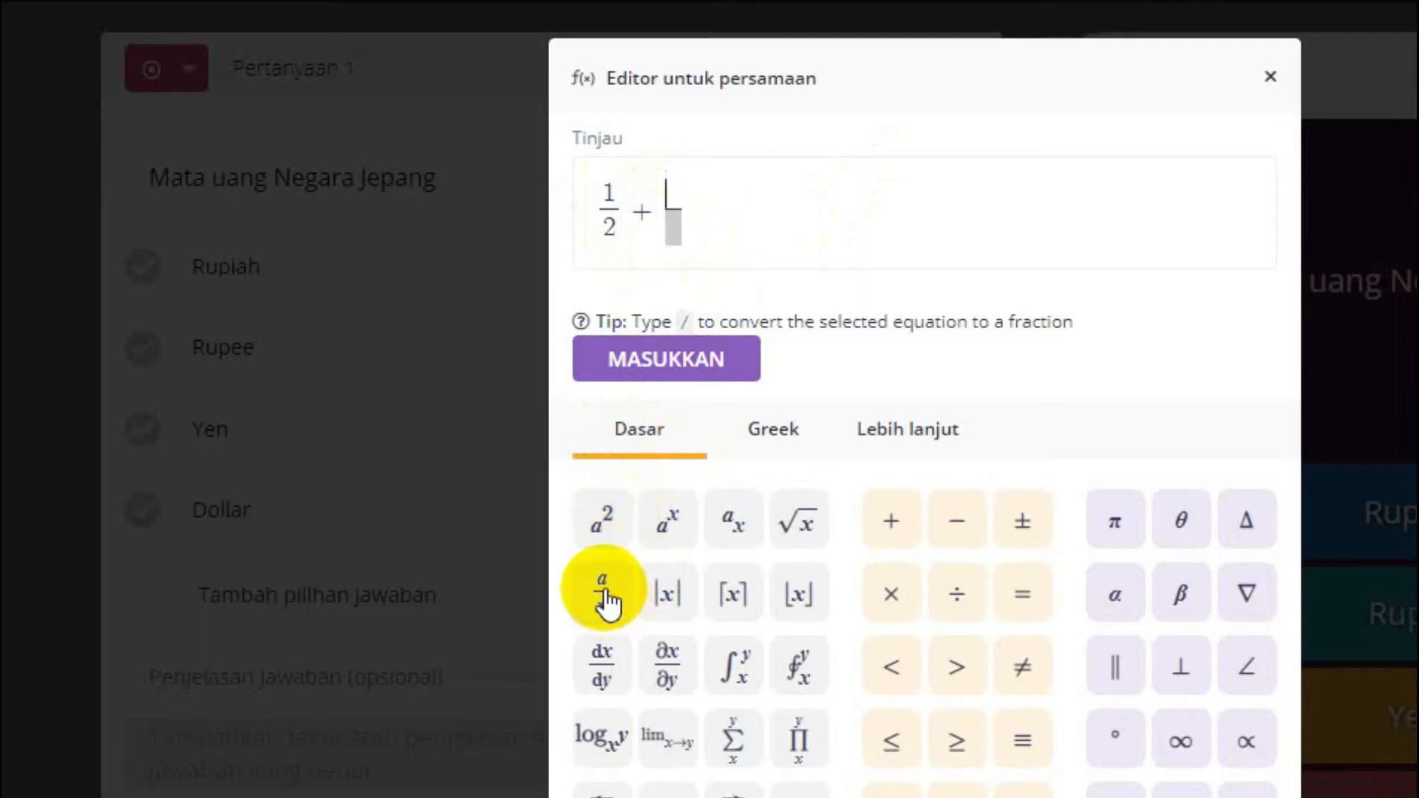
text(2/)
click(673, 225)
text(3)
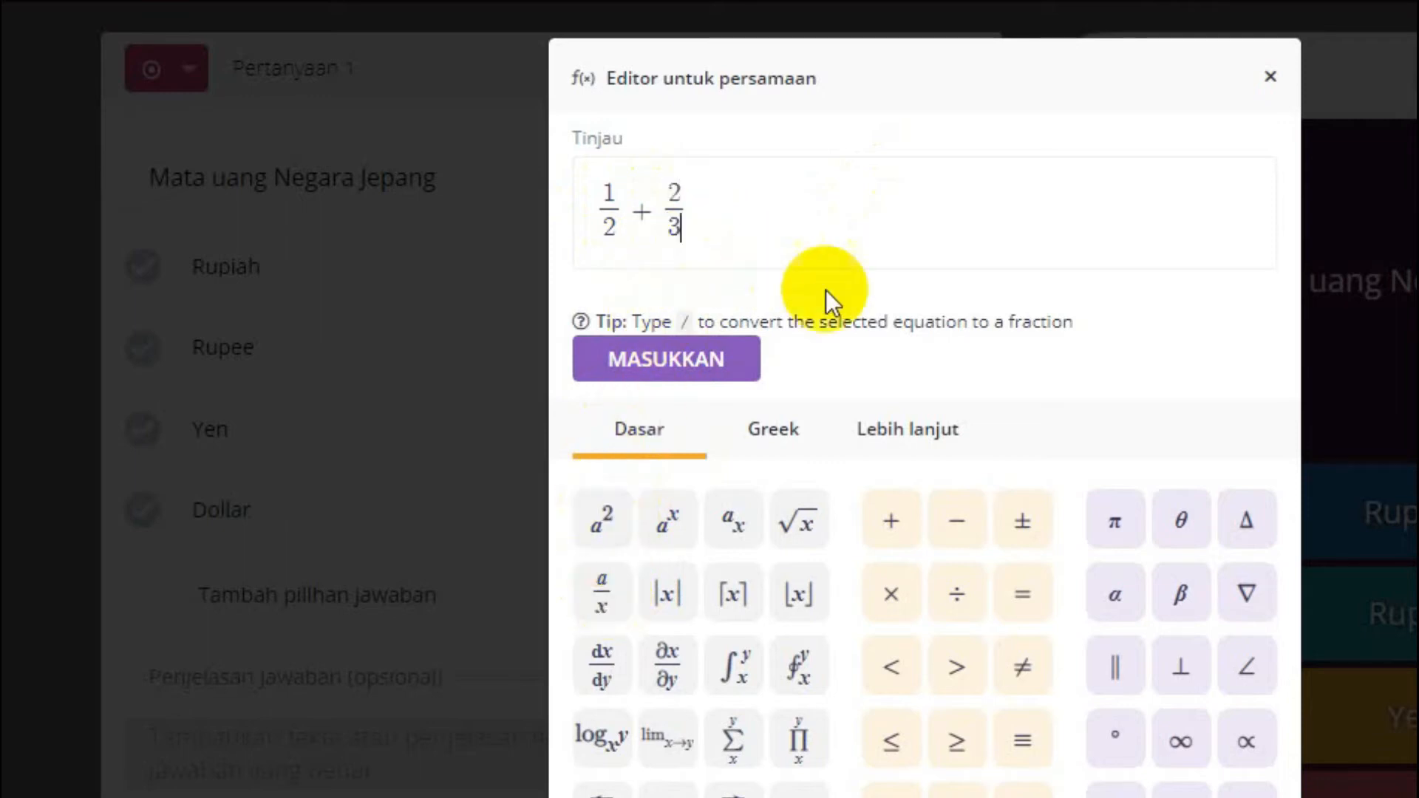
click(689, 361)
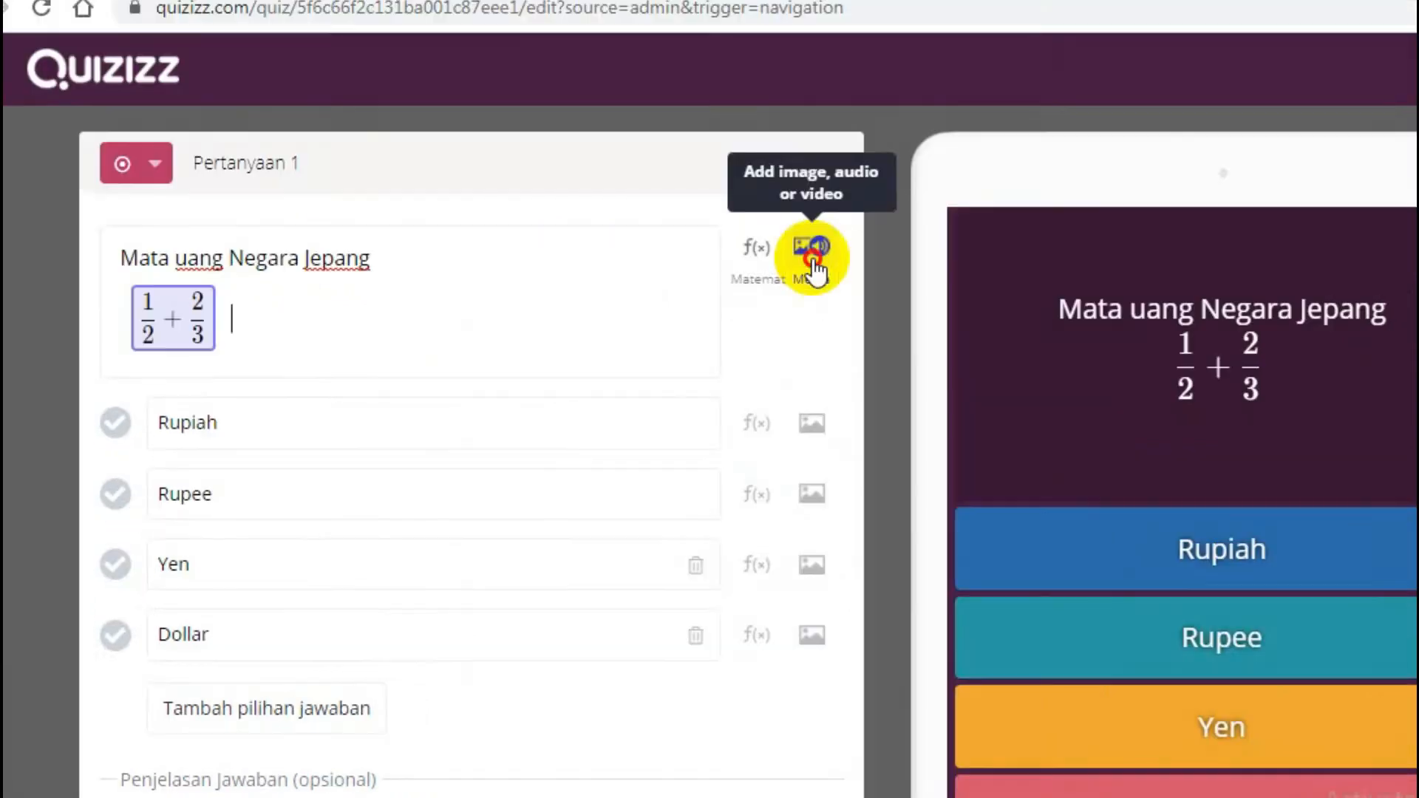
- Check the audio and video media options, and attach the image "1b" from the rumus folder to the question
click(931, 166)
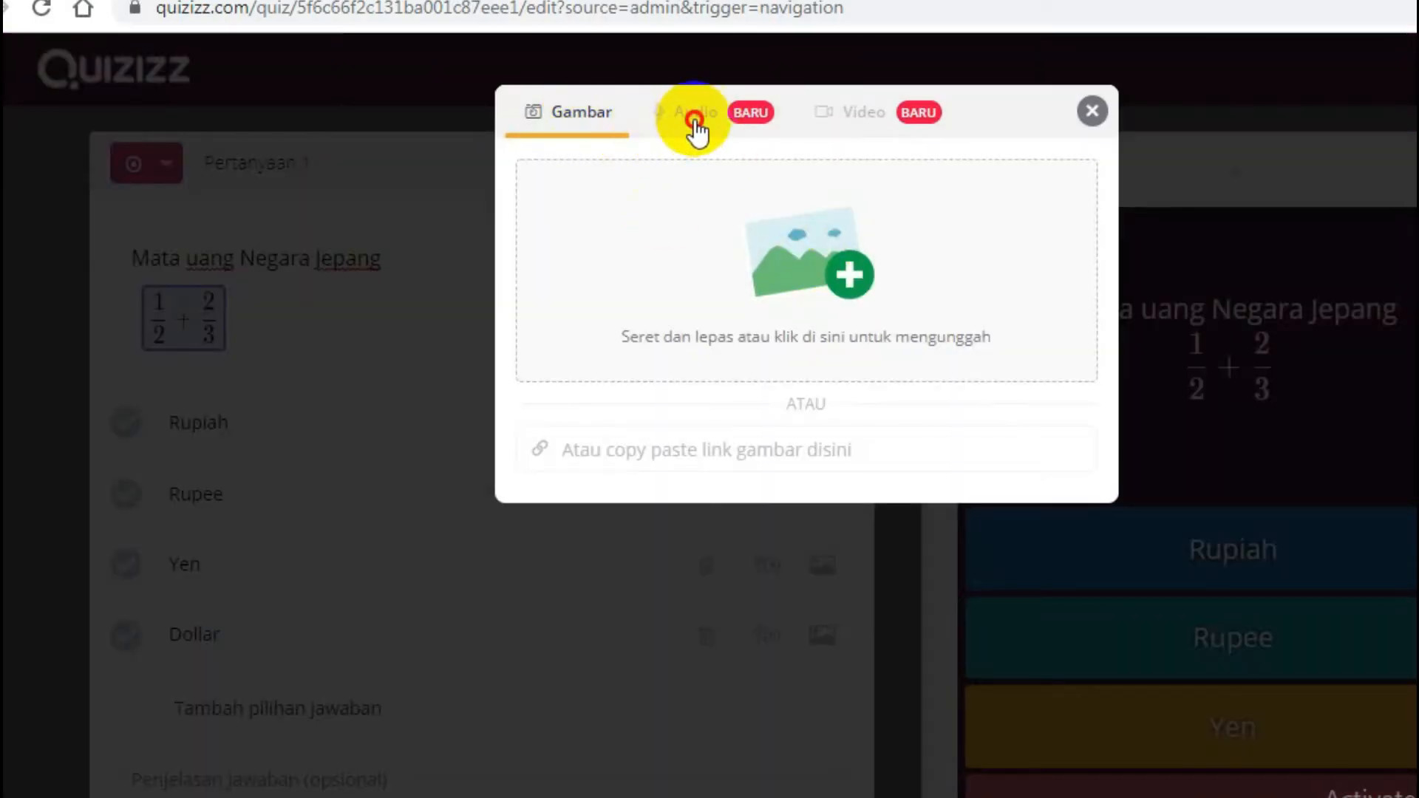
click(694, 129)
click(855, 131)
click(581, 121)
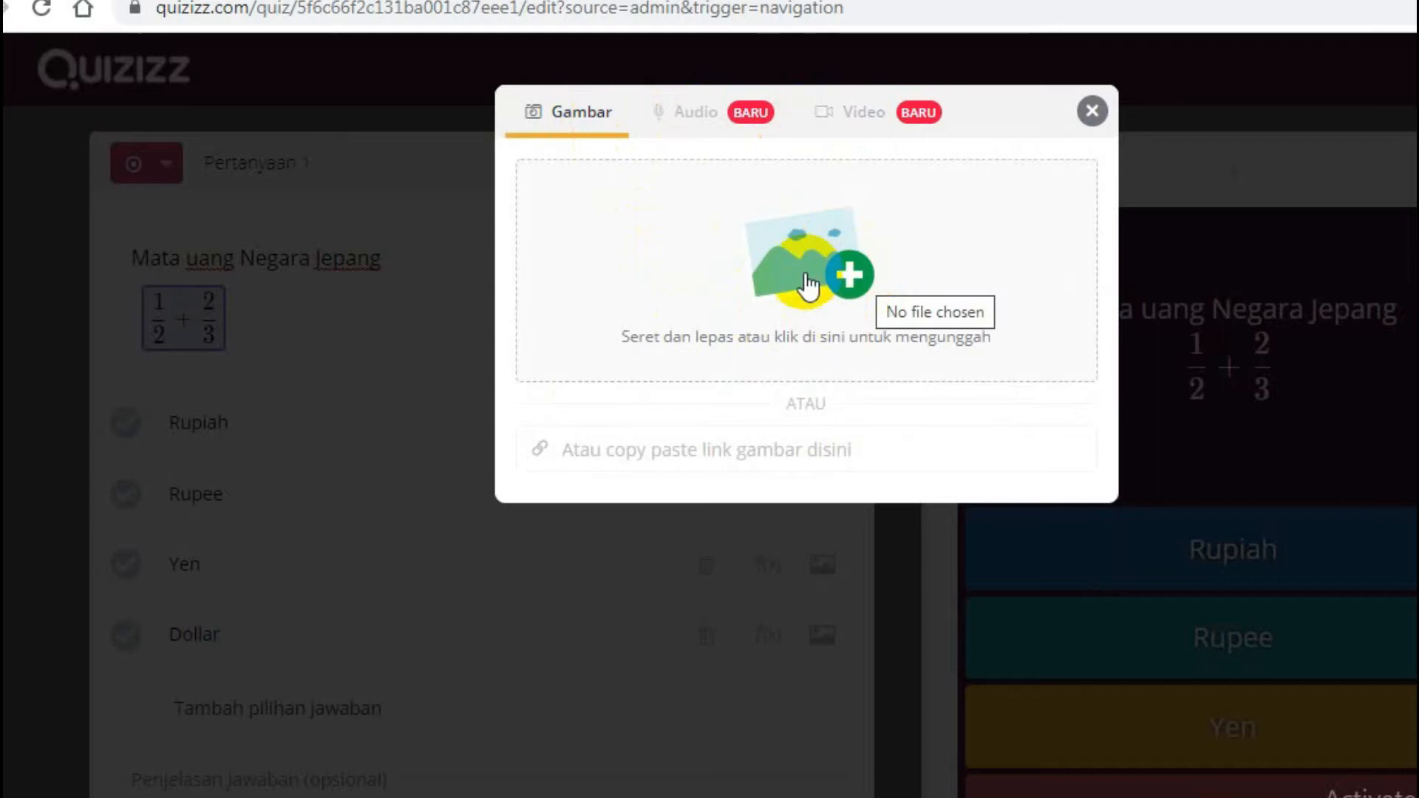
click(560, 122)
click(802, 269)
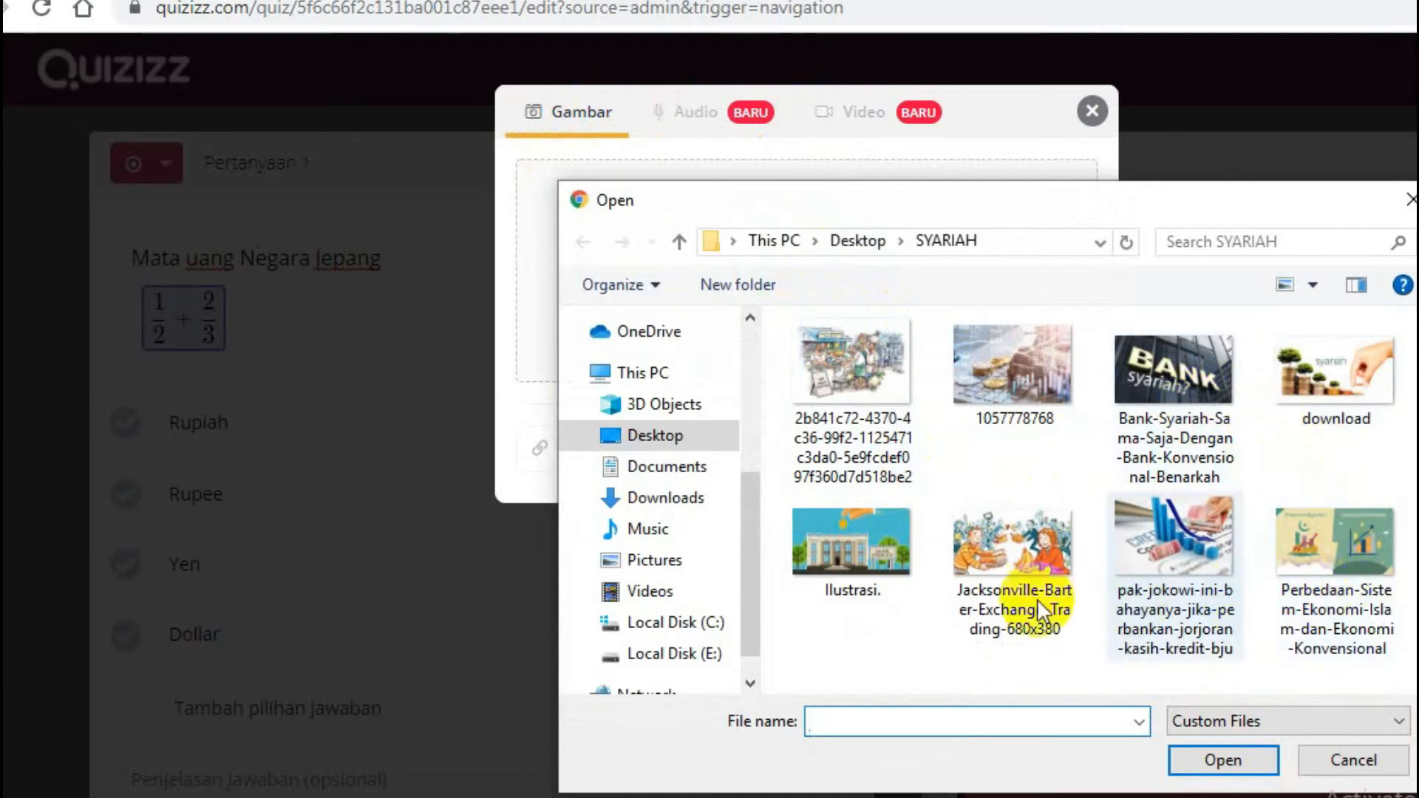
click(857, 243)
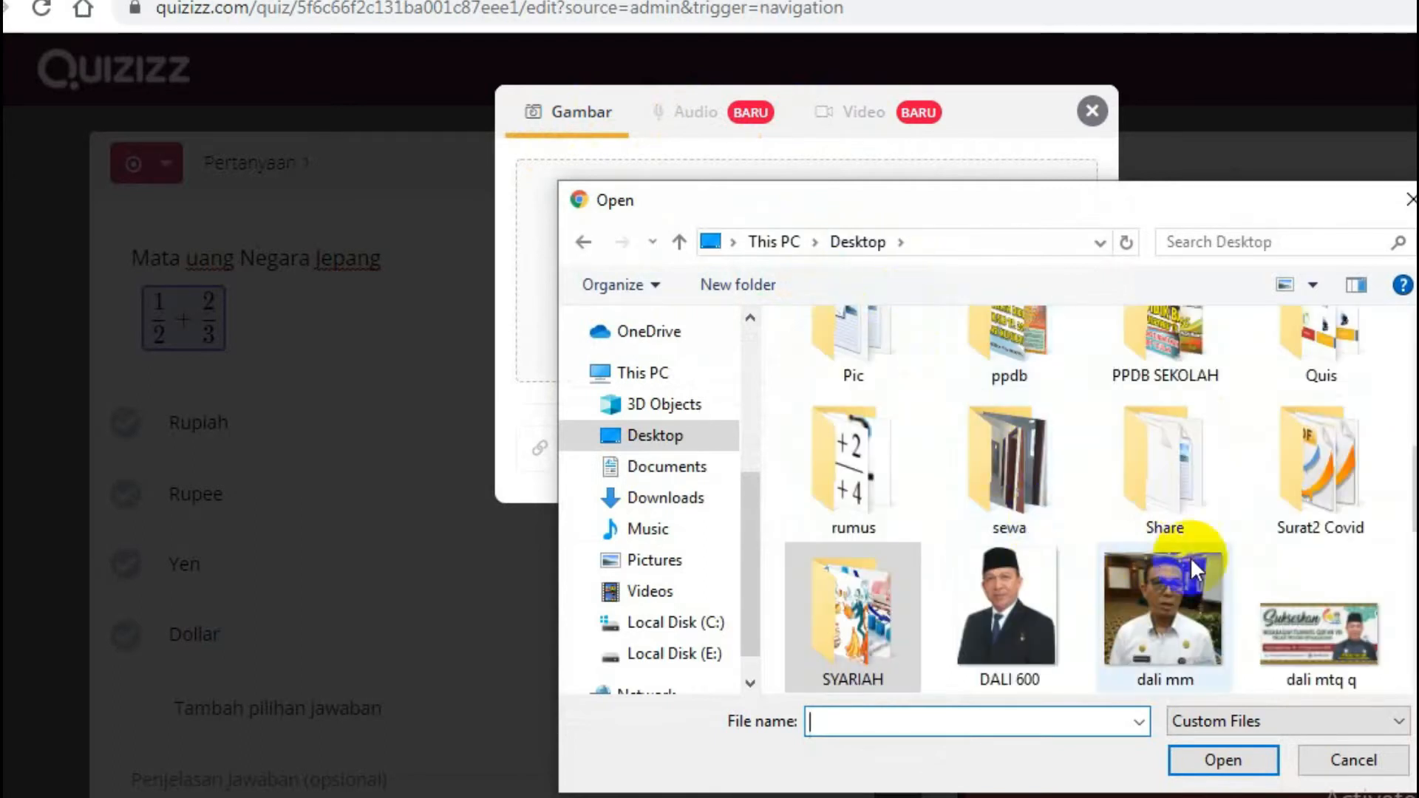
double_click(850, 488)
click(1020, 444)
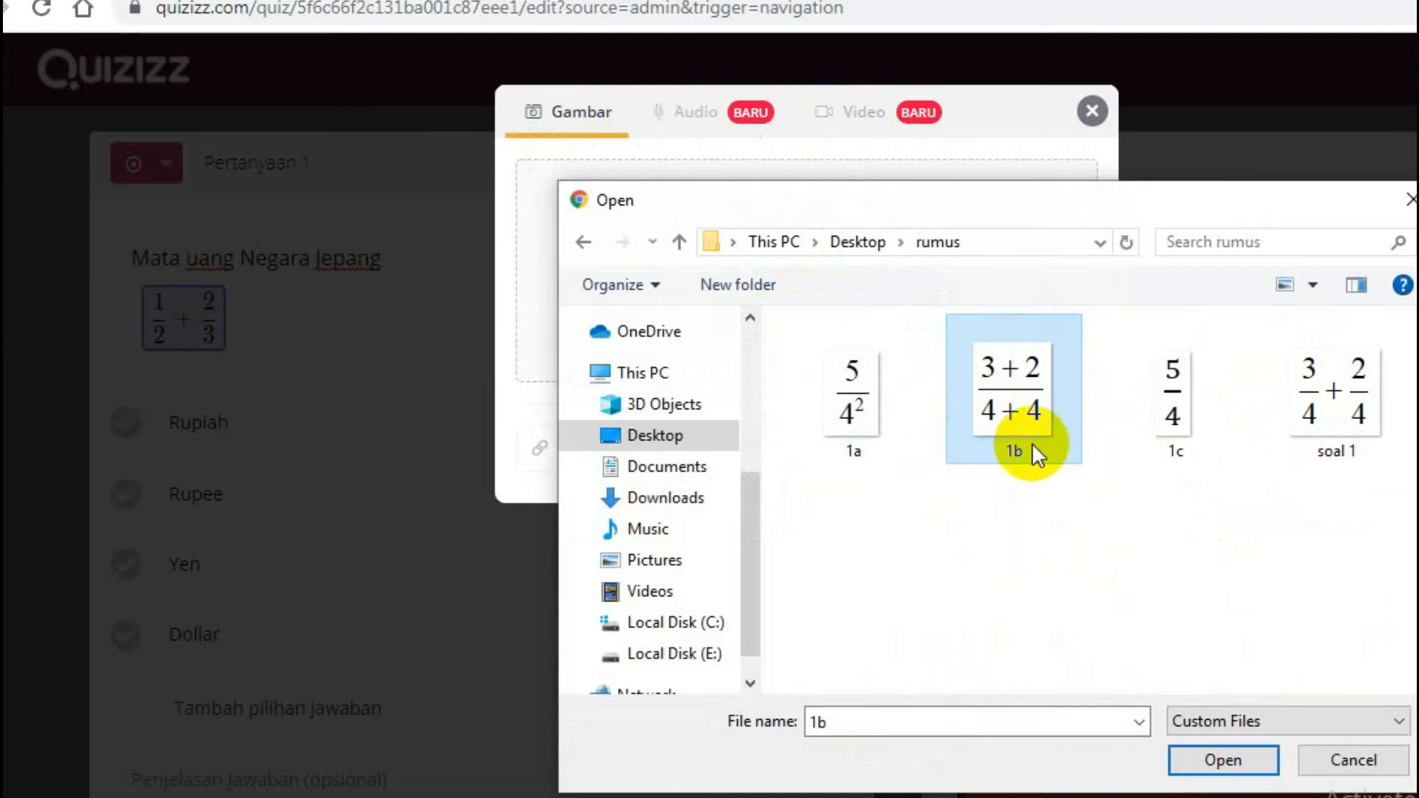
click(1216, 759)
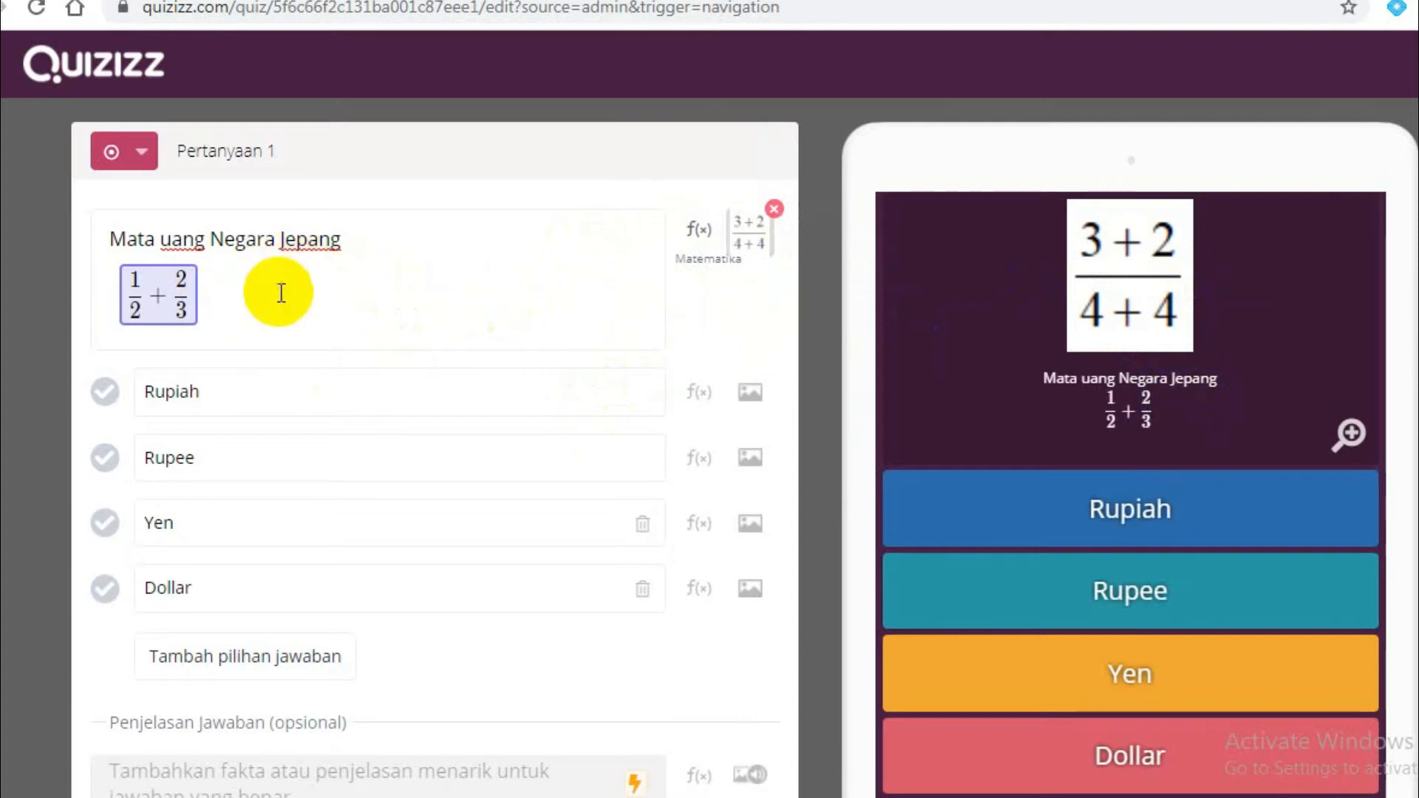
- Remove the attached fraction image from the question and confirm the deletion
mouse_move(758, 255)
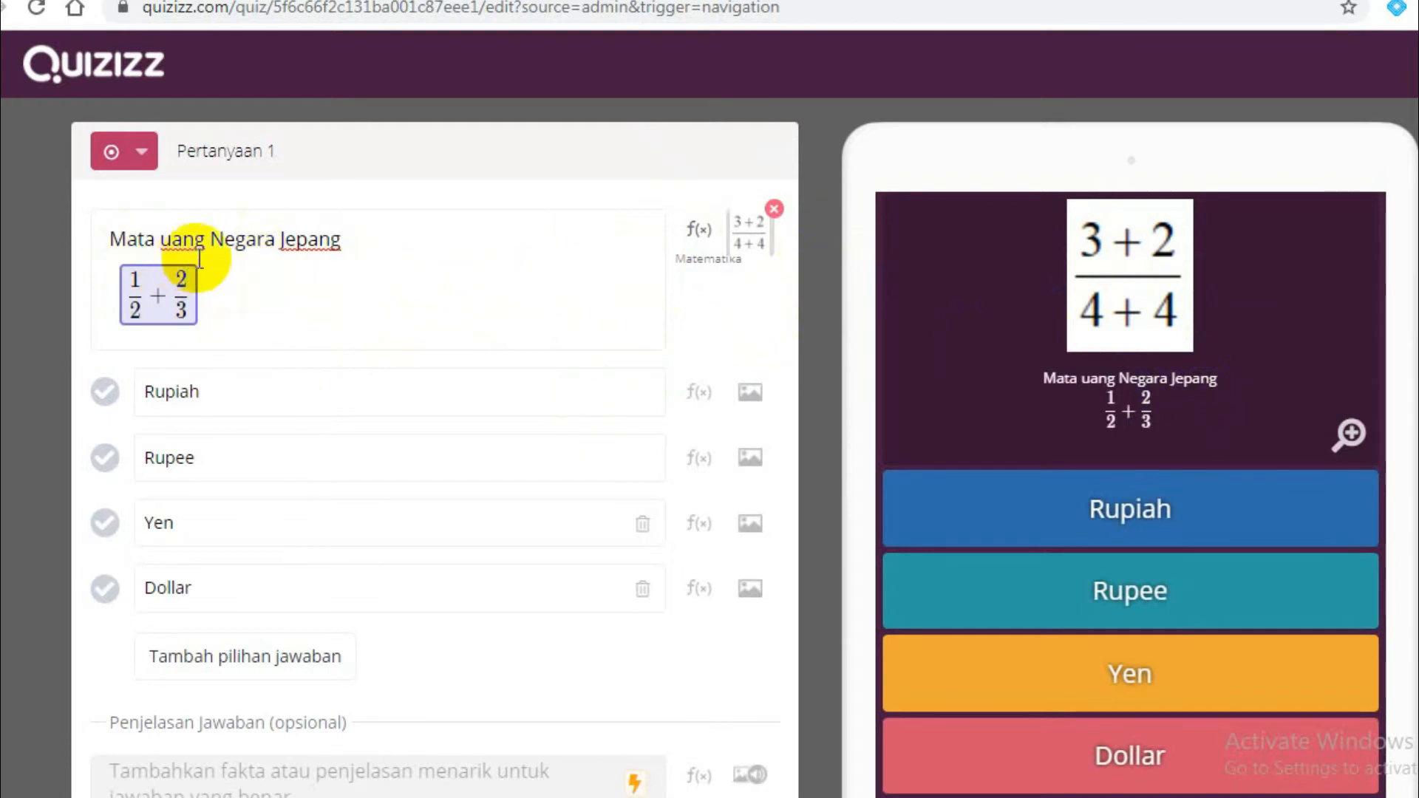
drag(256, 310, 111, 235)
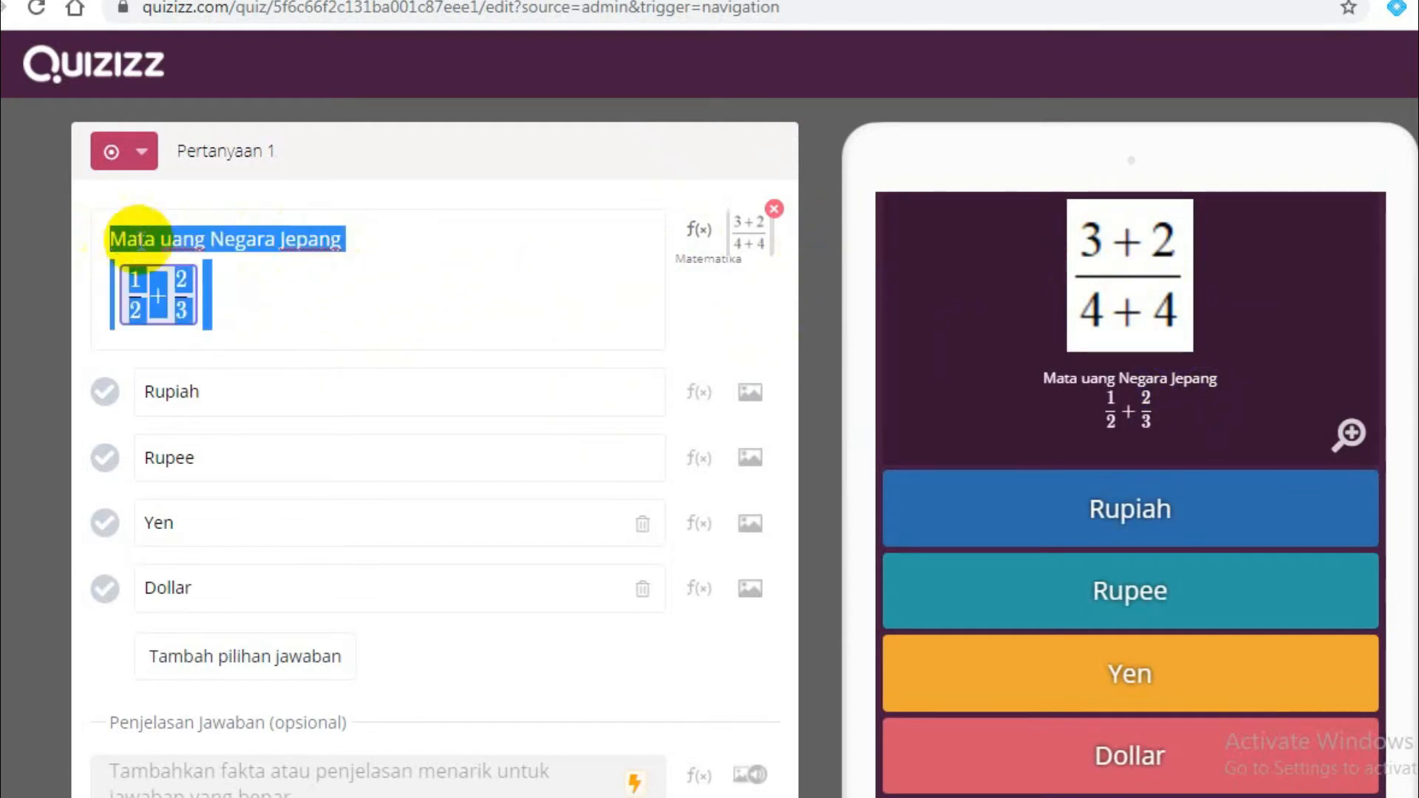
click(434, 274)
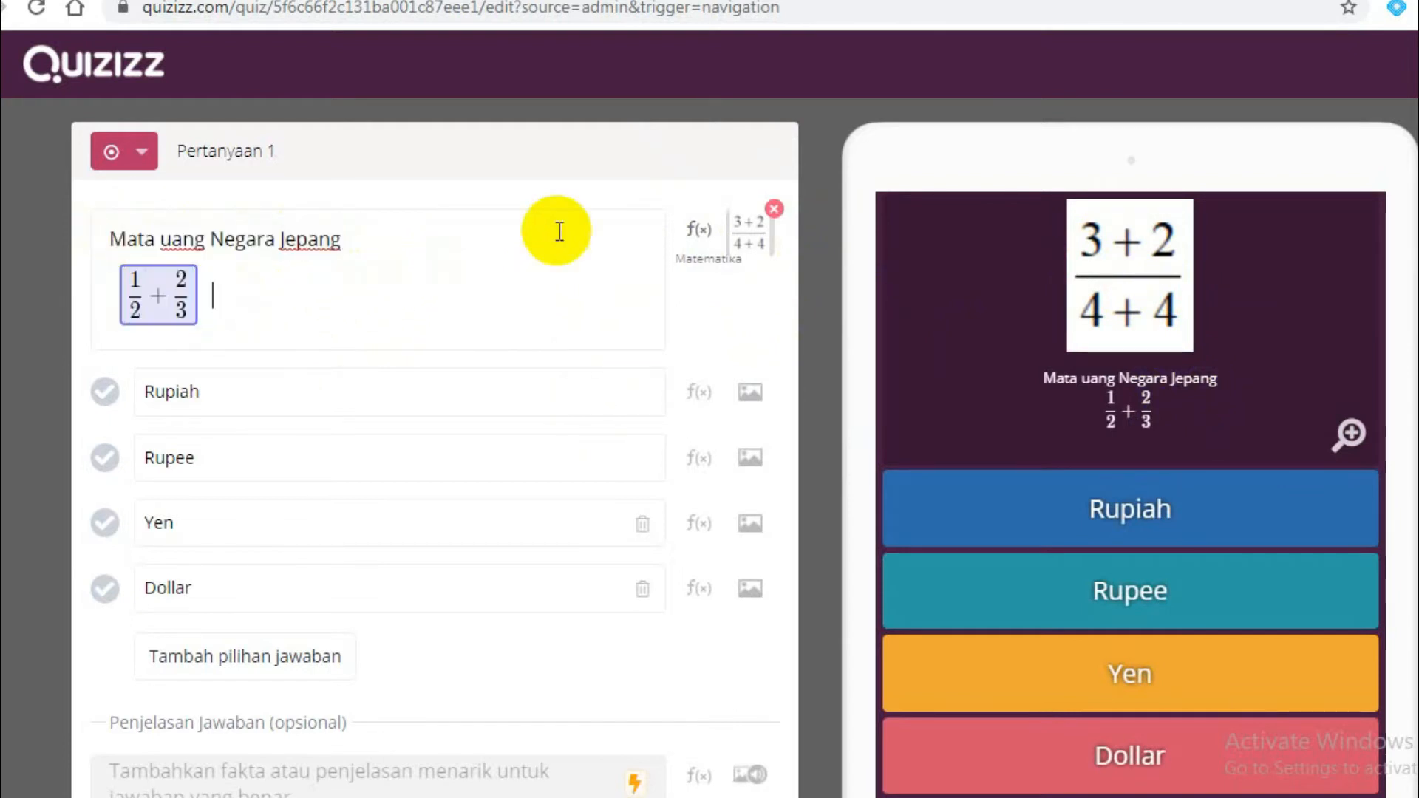
click(775, 211)
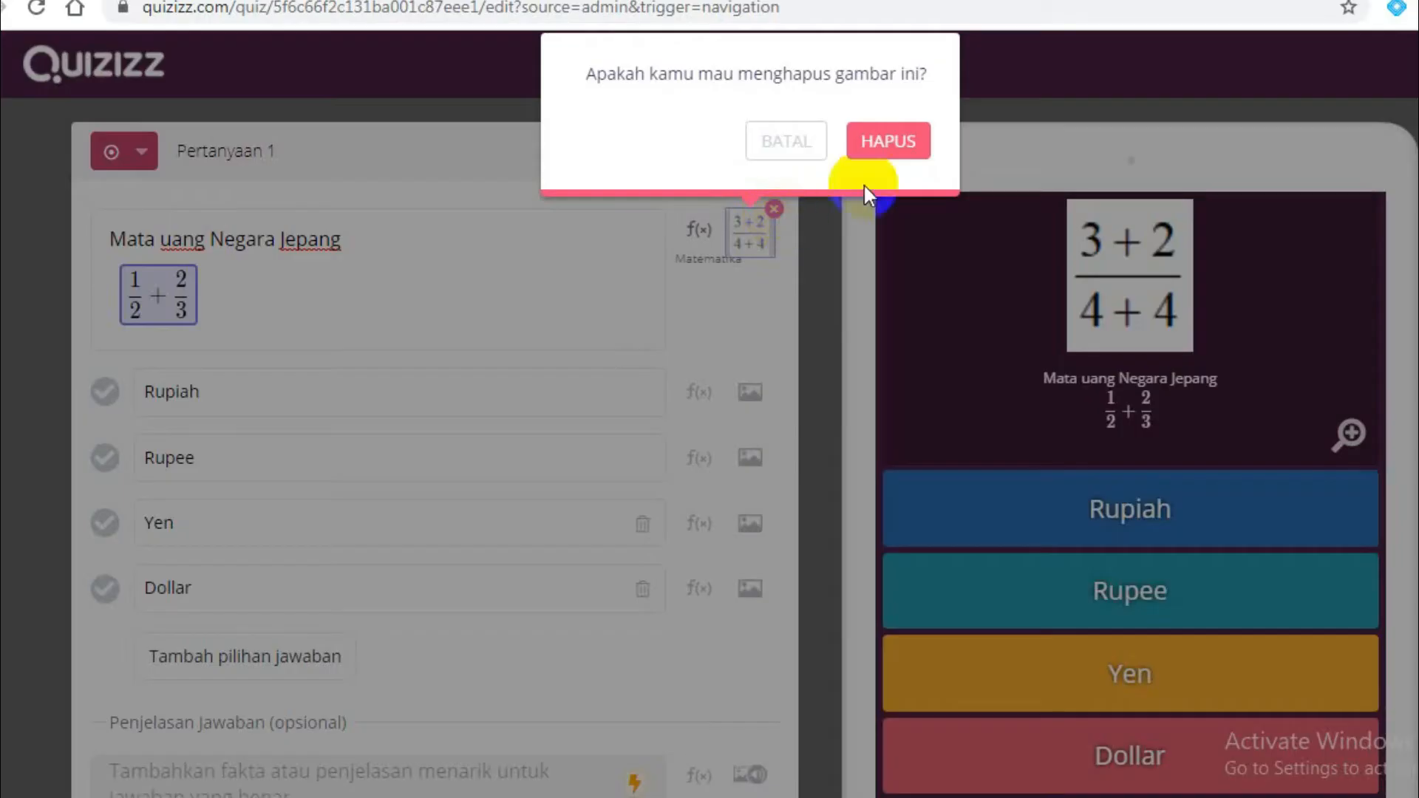
click(885, 140)
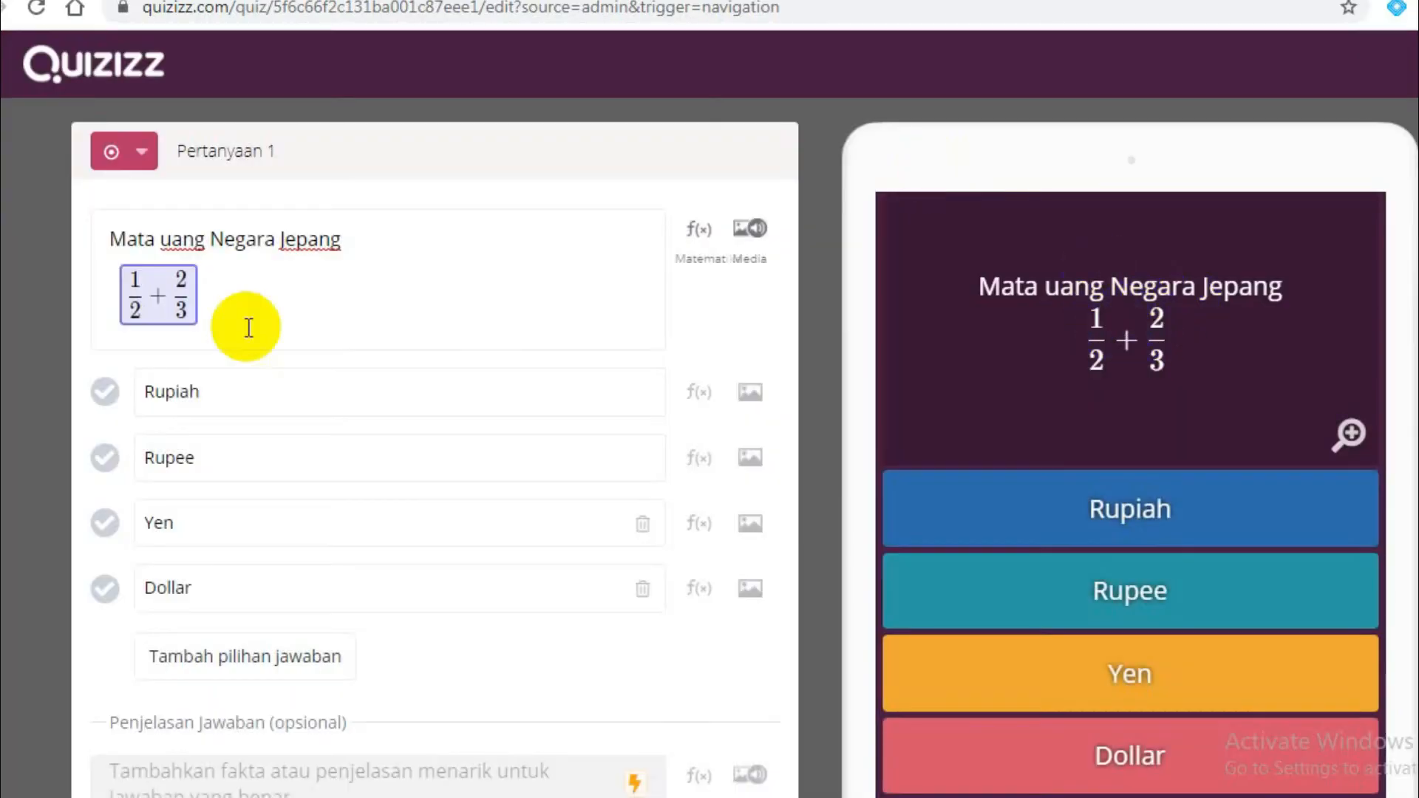
- Reopen the question's equation in the editor, close it without changes, and delete the equation from the question text
click(188, 320)
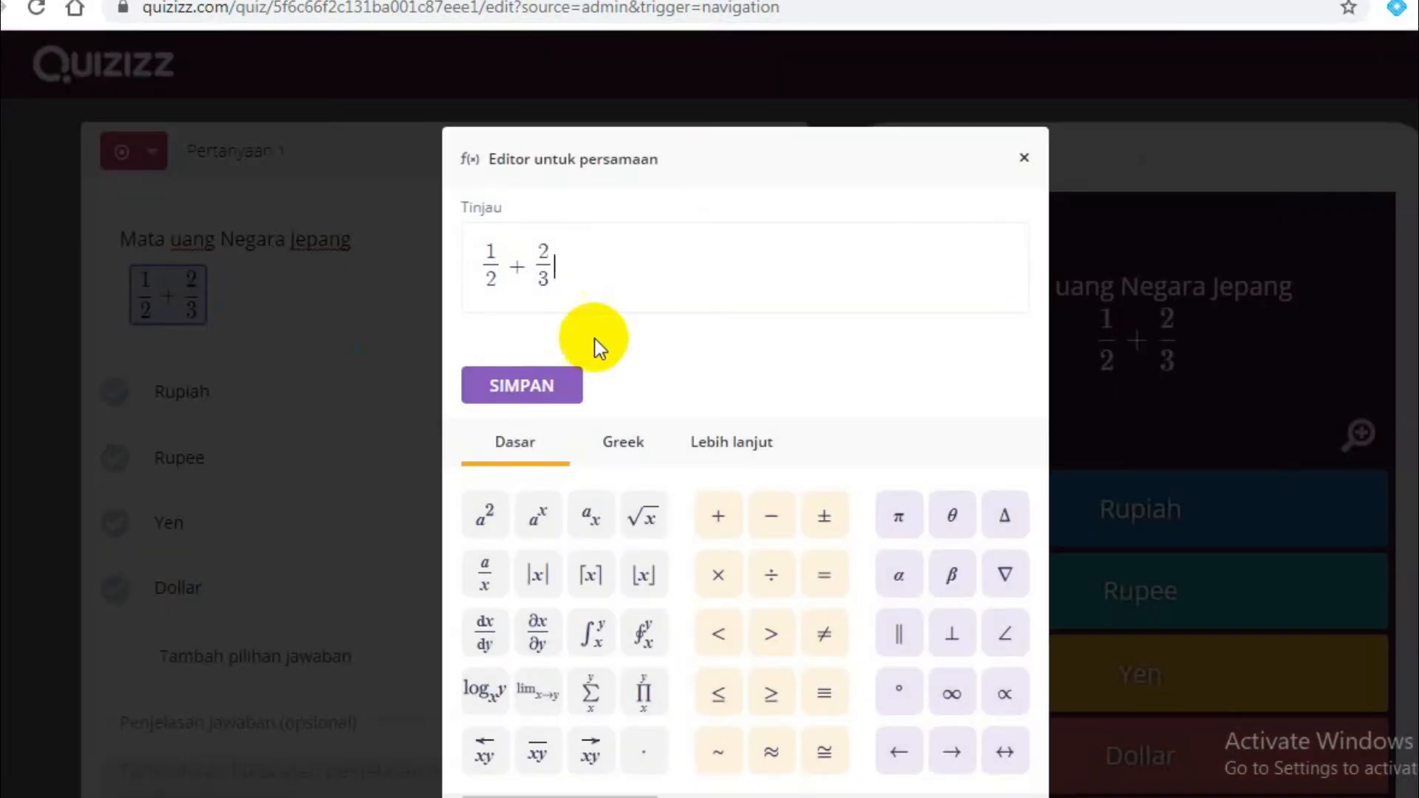
click(1024, 159)
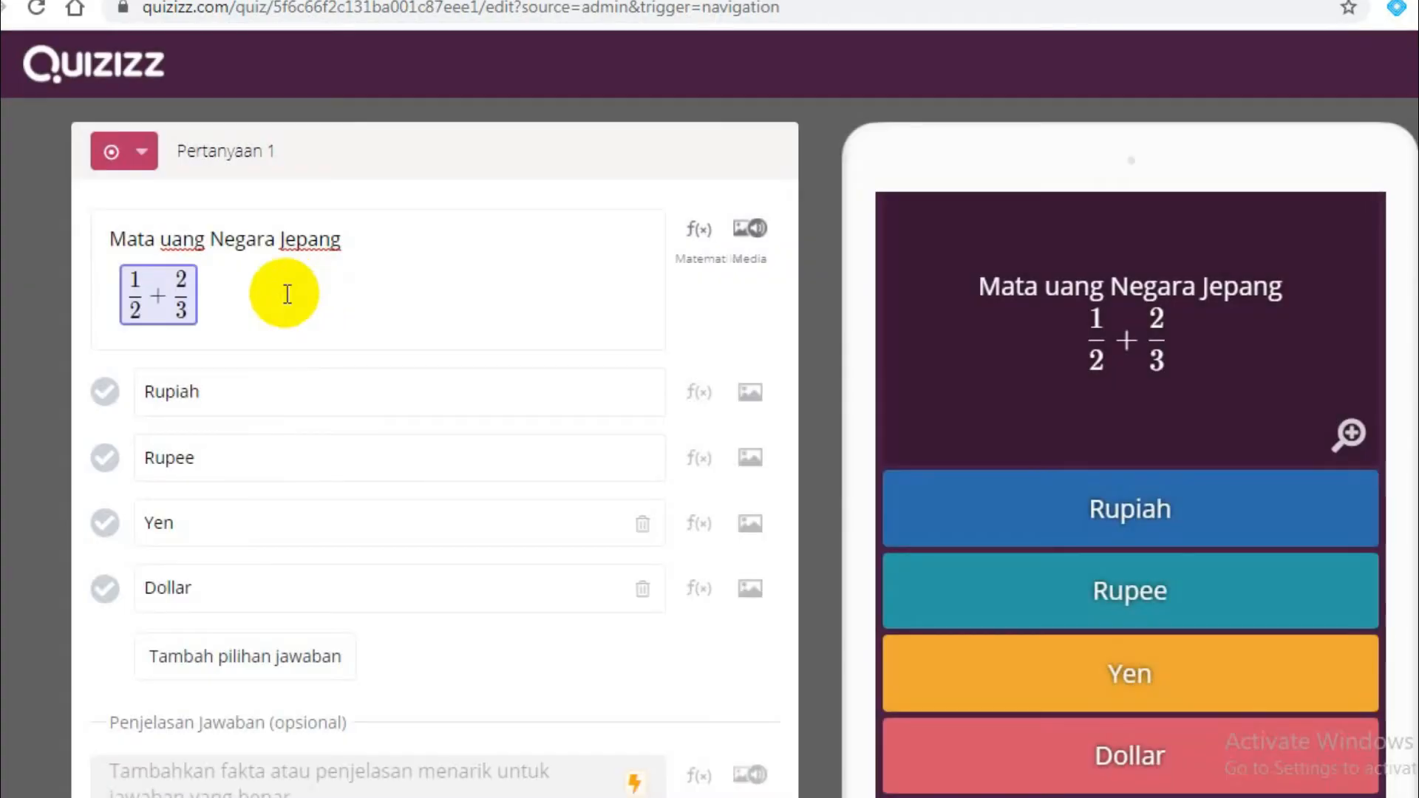
key(BackSpace)
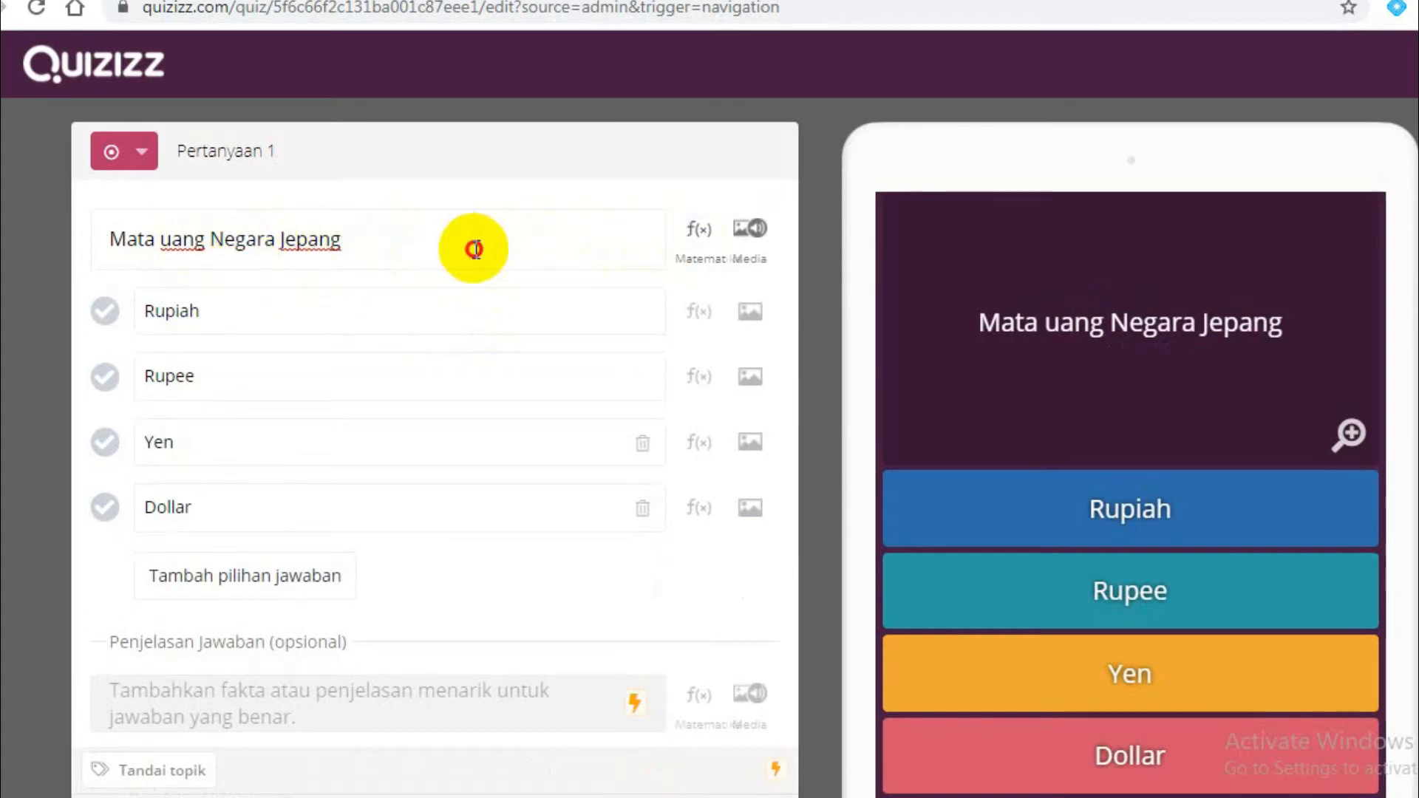
click(267, 316)
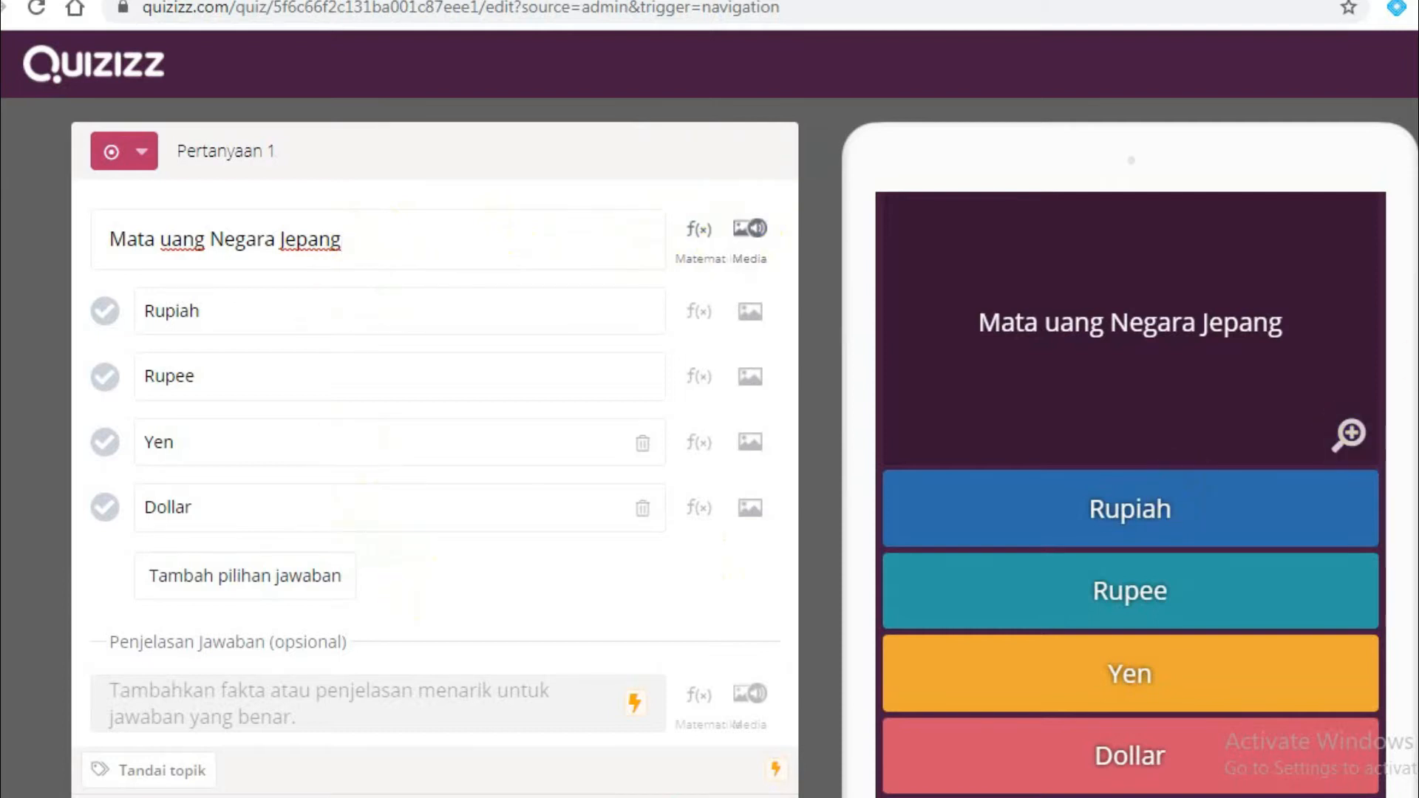
- Examine the time limit choices available for the question without changing the current limit
scroll(434, 517, down, 3)
scroll(435, 518, up, 1)
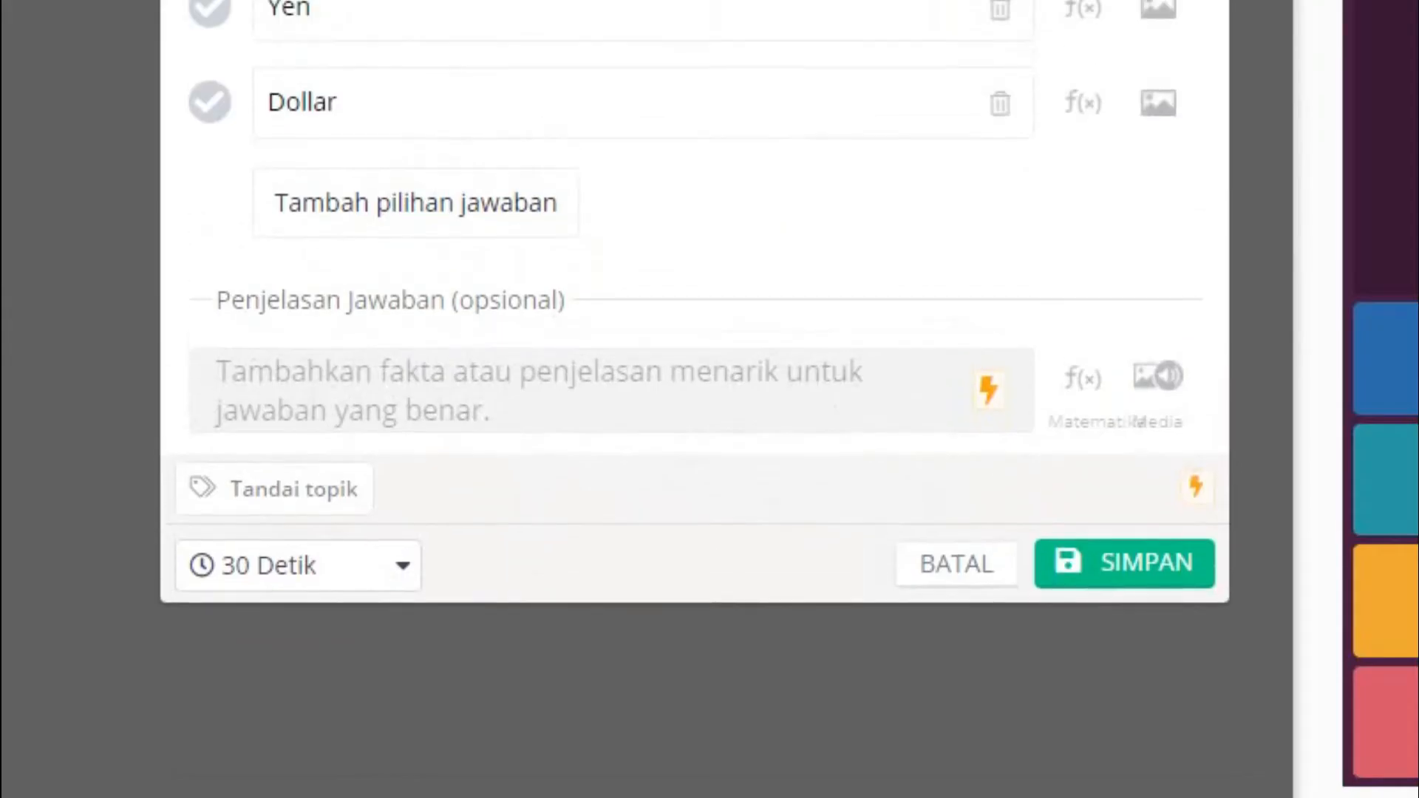
scroll(695, 296, up, 1)
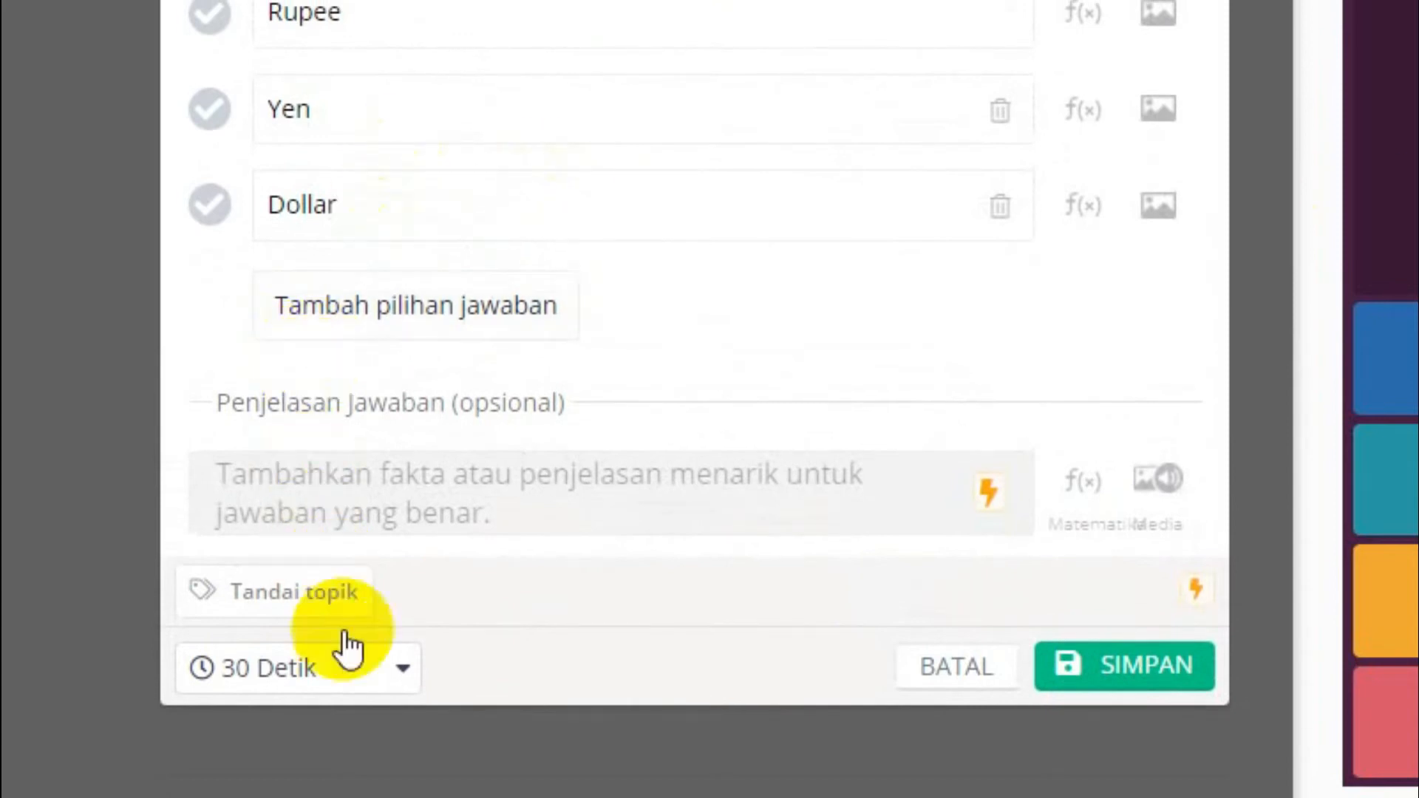
click(398, 674)
mouse_move(398, 653)
mouse_down()
mouse_move(407, 671)
mouse_move(405, 543)
mouse_up()
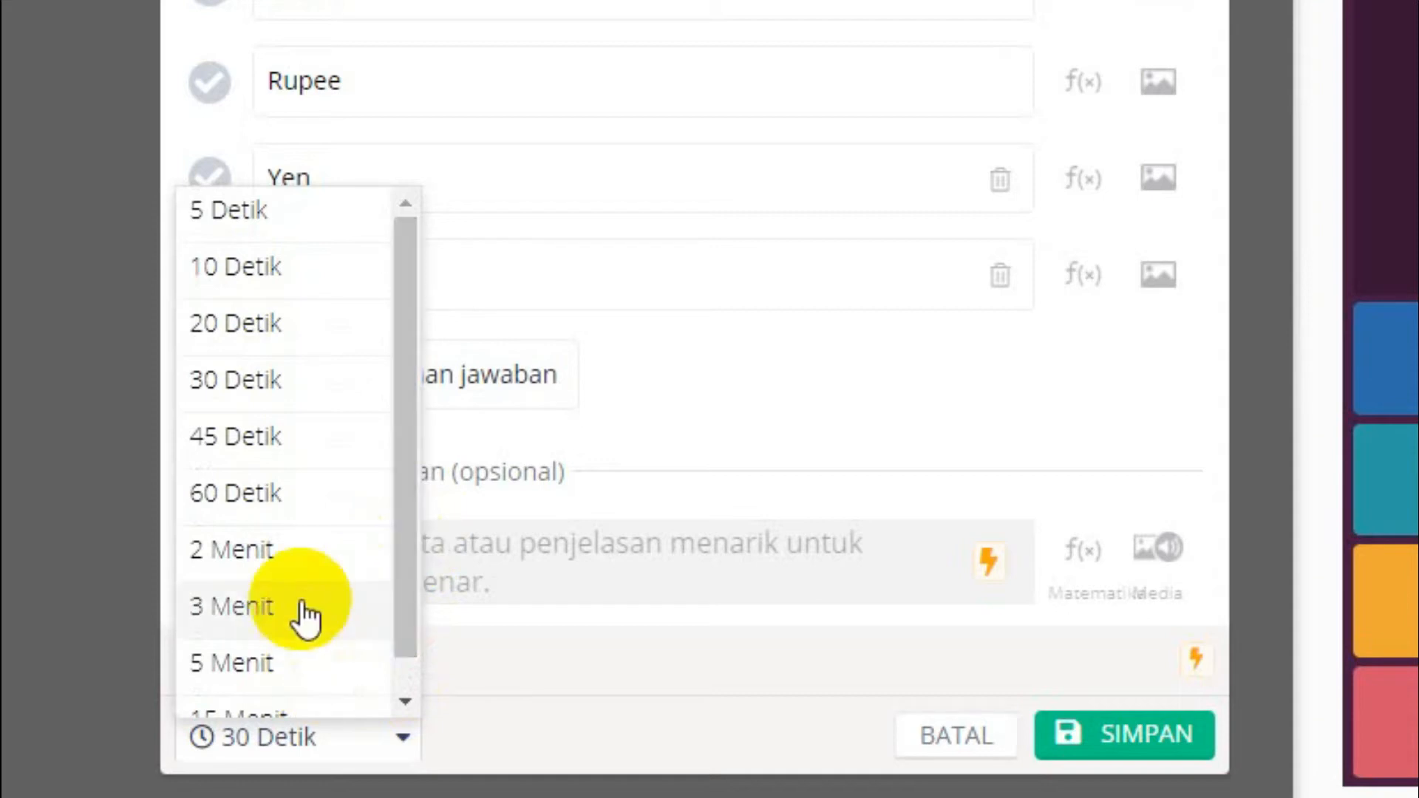
drag(405, 398, 405, 398)
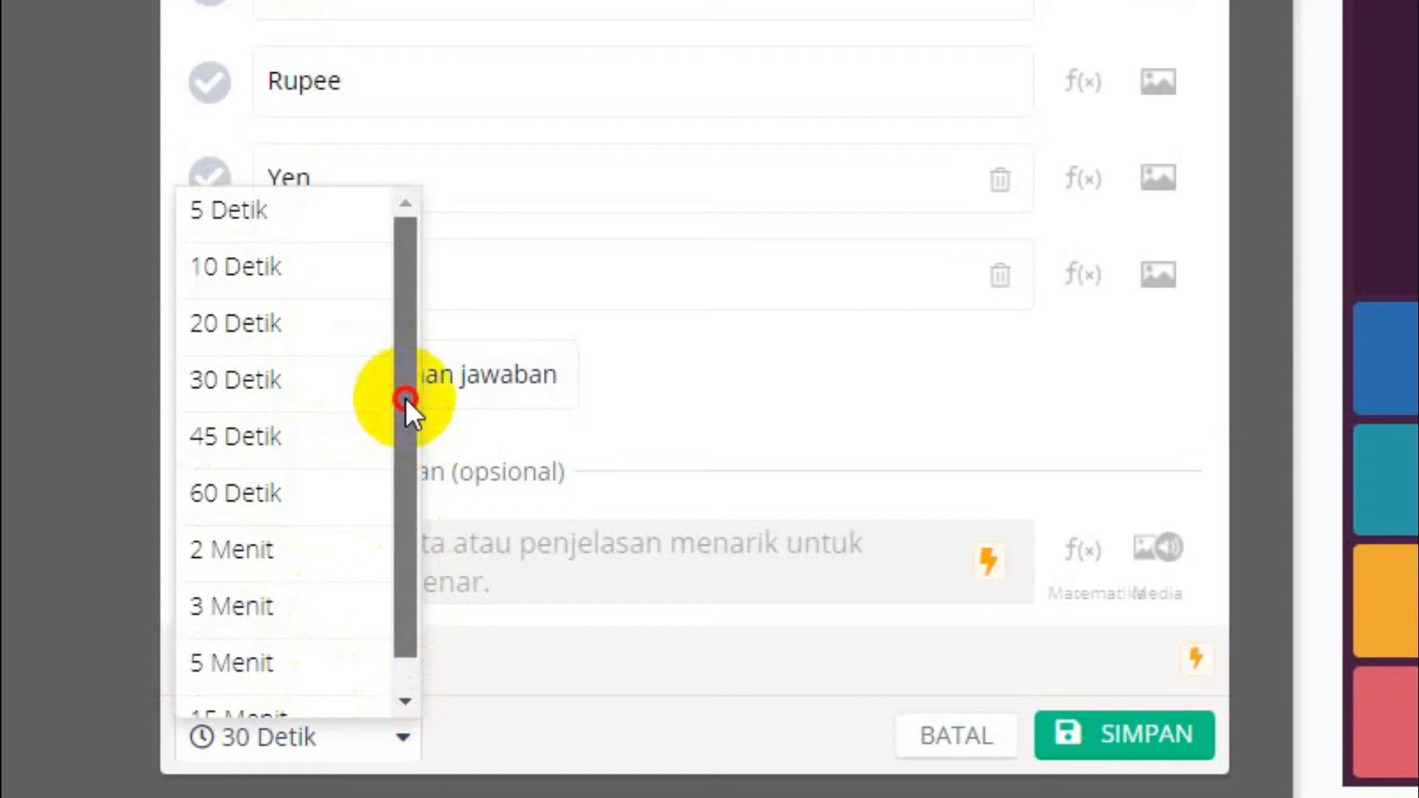
drag(405, 398, 405, 398)
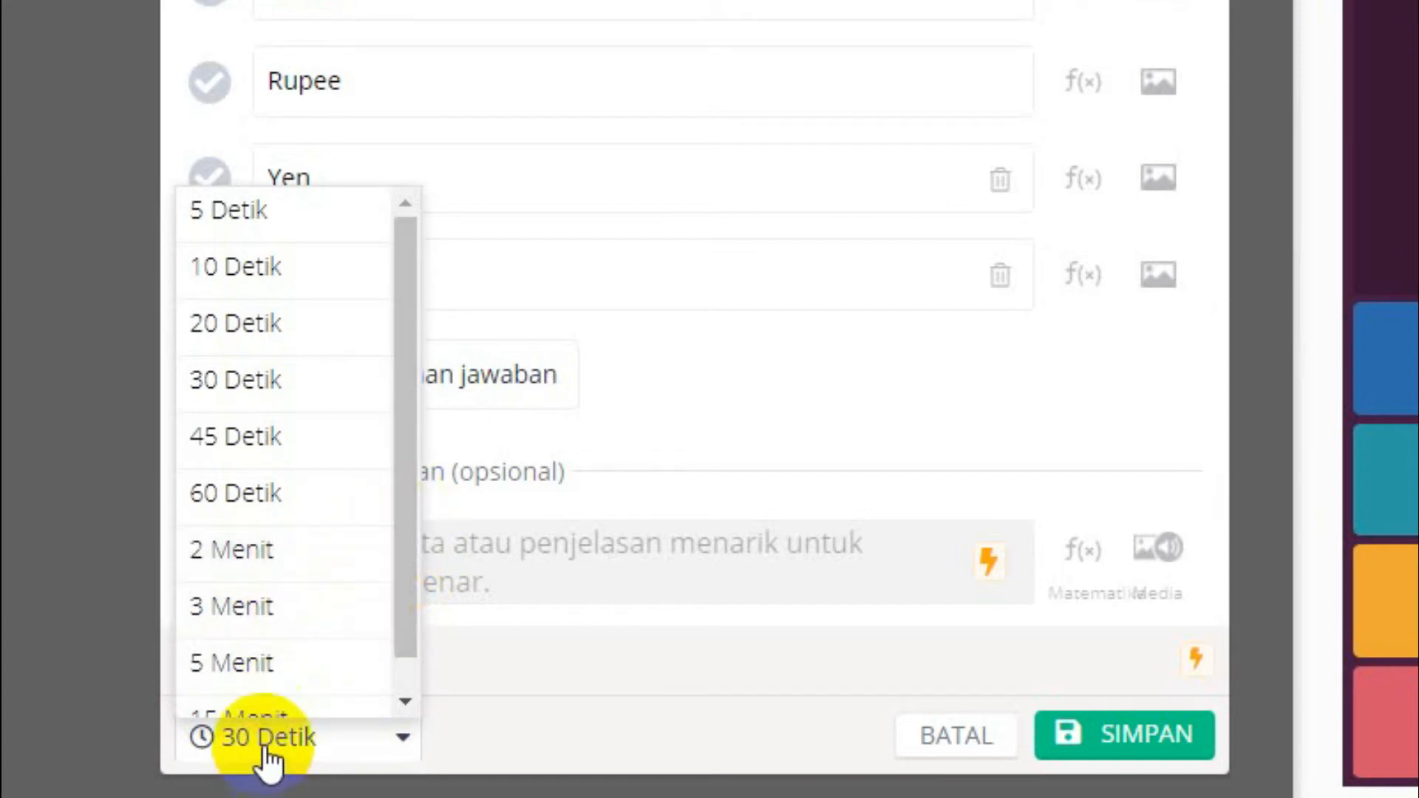
click(808, 407)
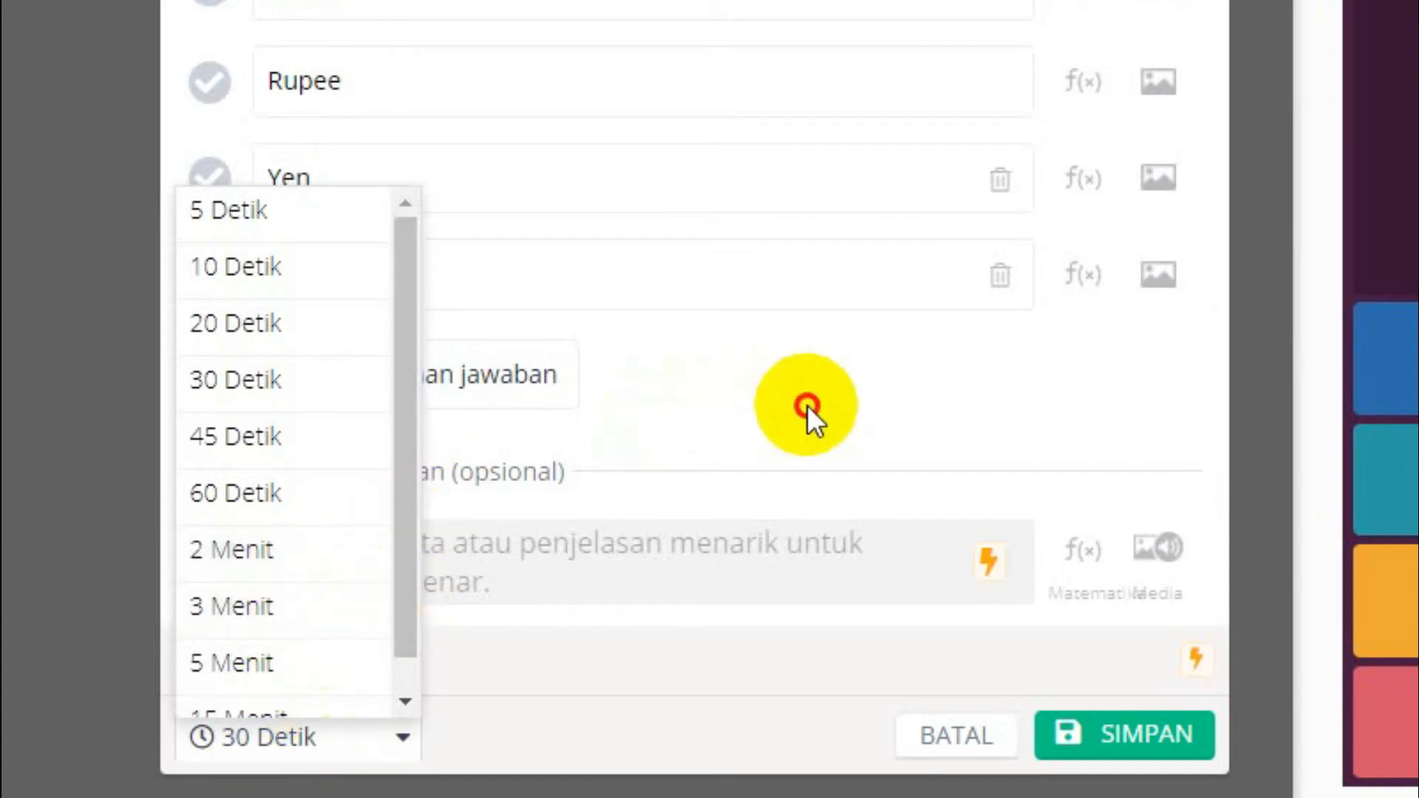
- Mark "Yen" as the correct answer to the Japanese currency question and save the question
click(1139, 739)
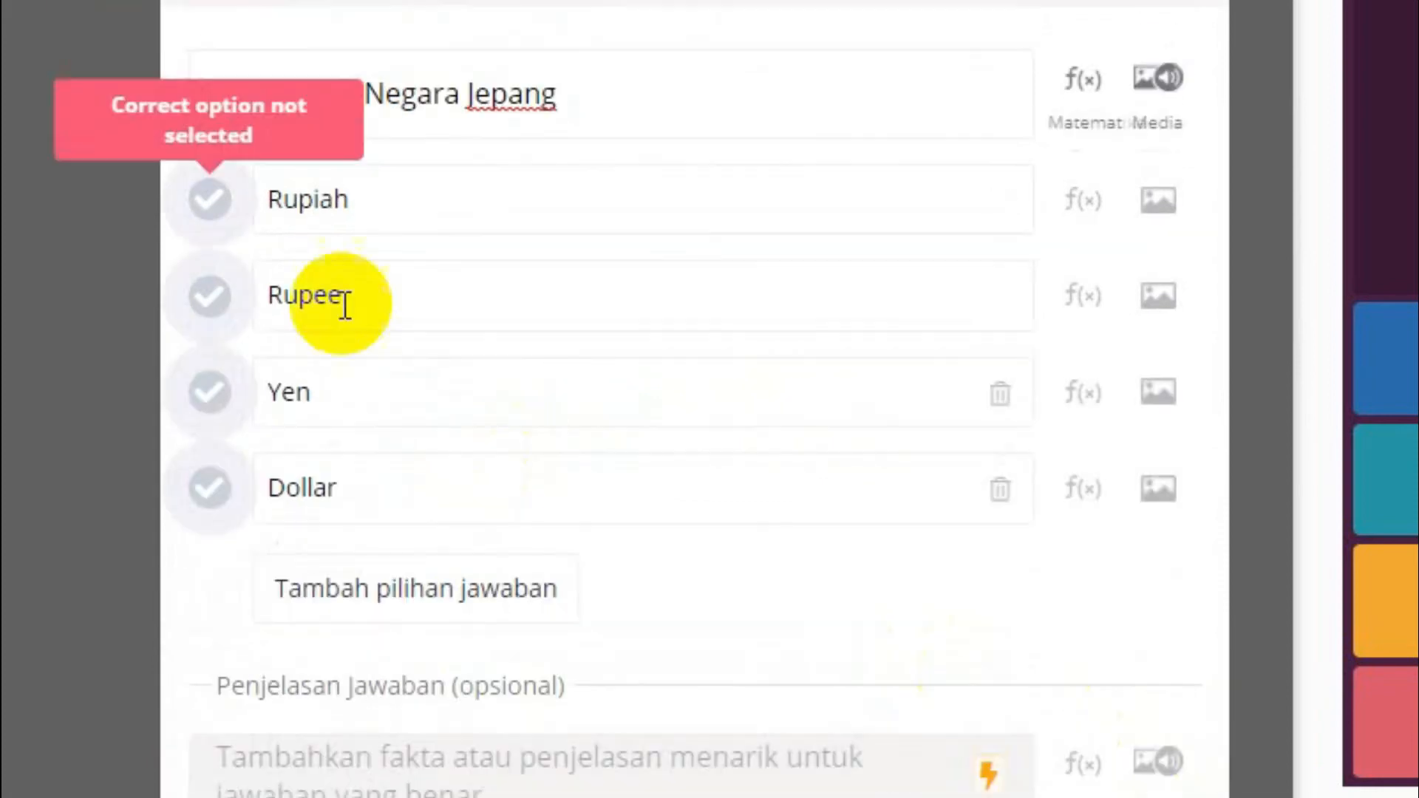
click(229, 168)
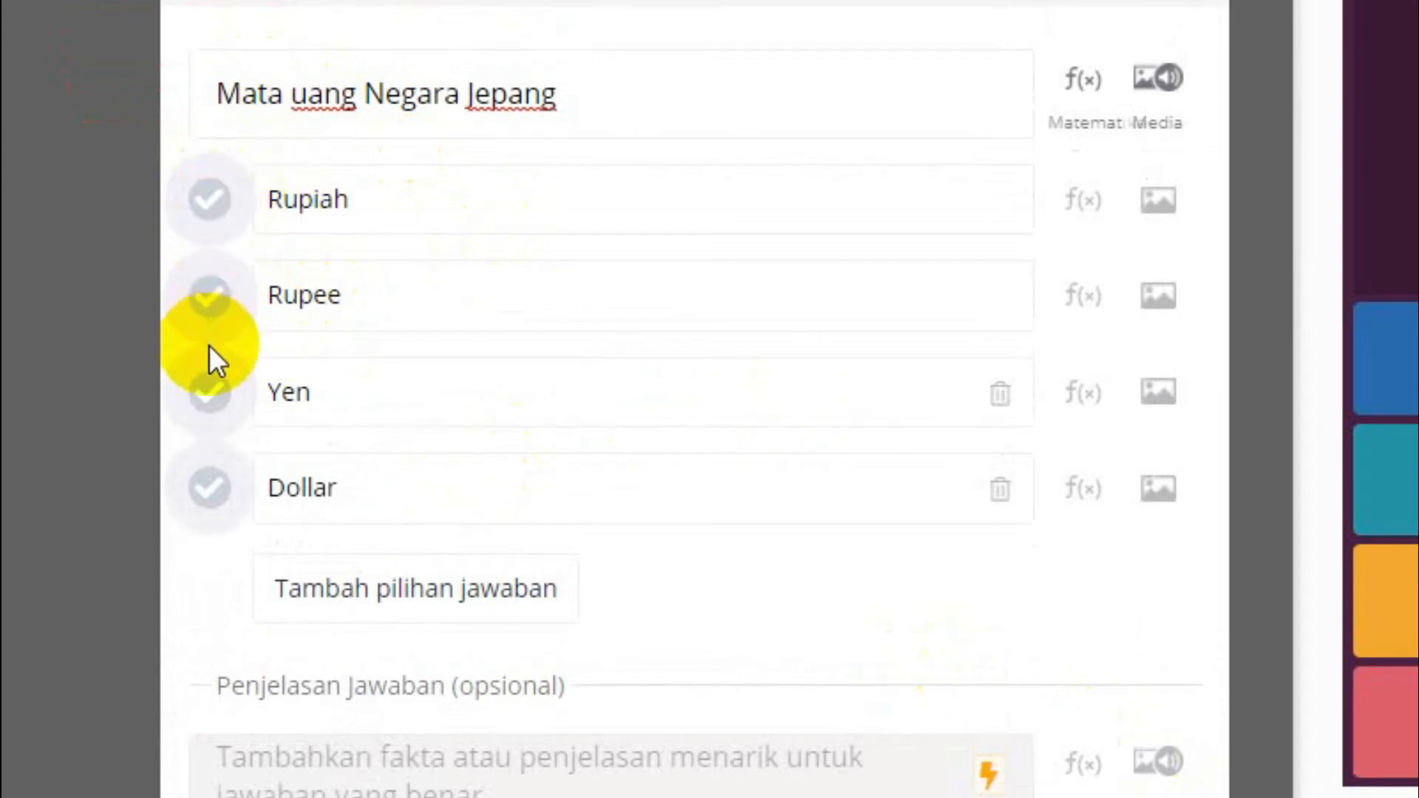
click(205, 399)
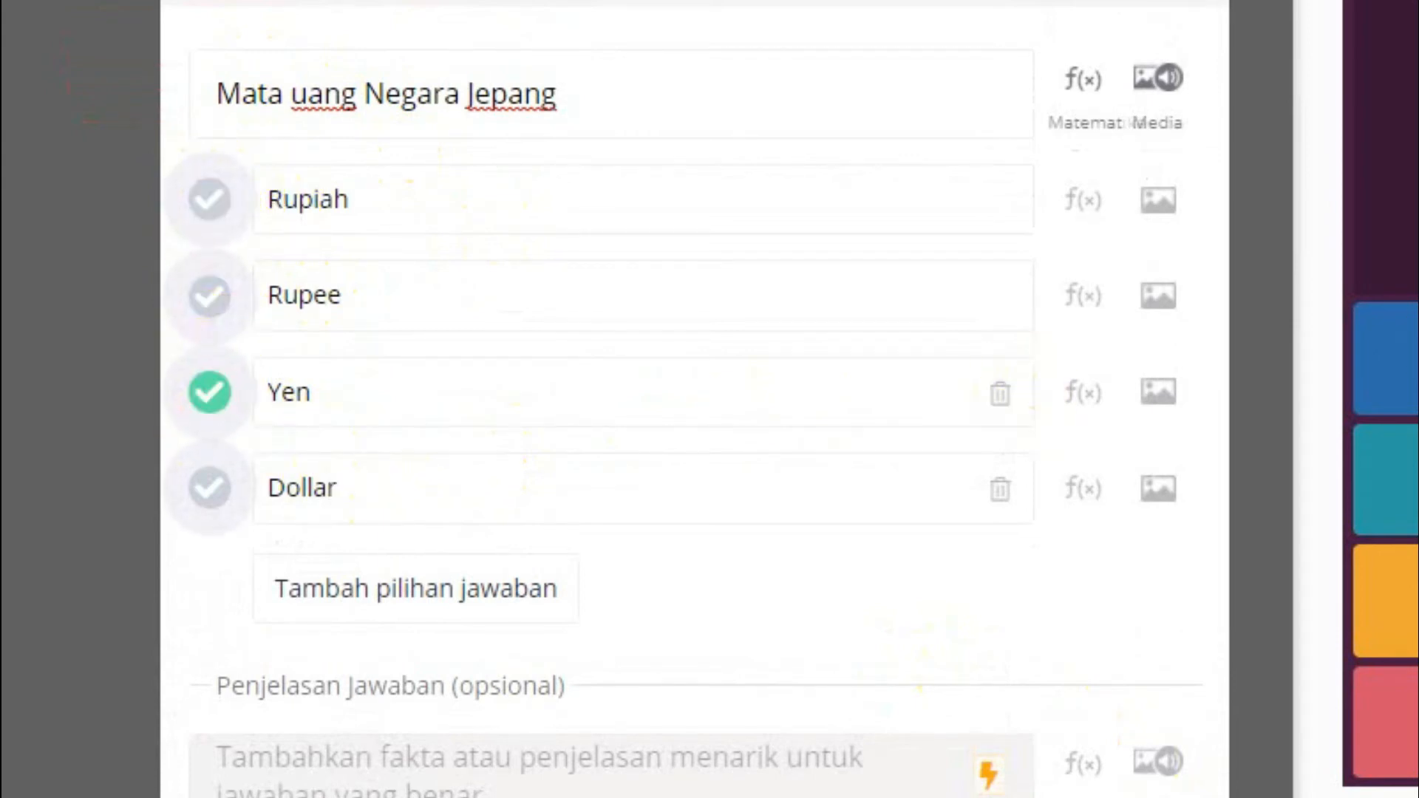
scroll(694, 399, down, 6)
click(1123, 412)
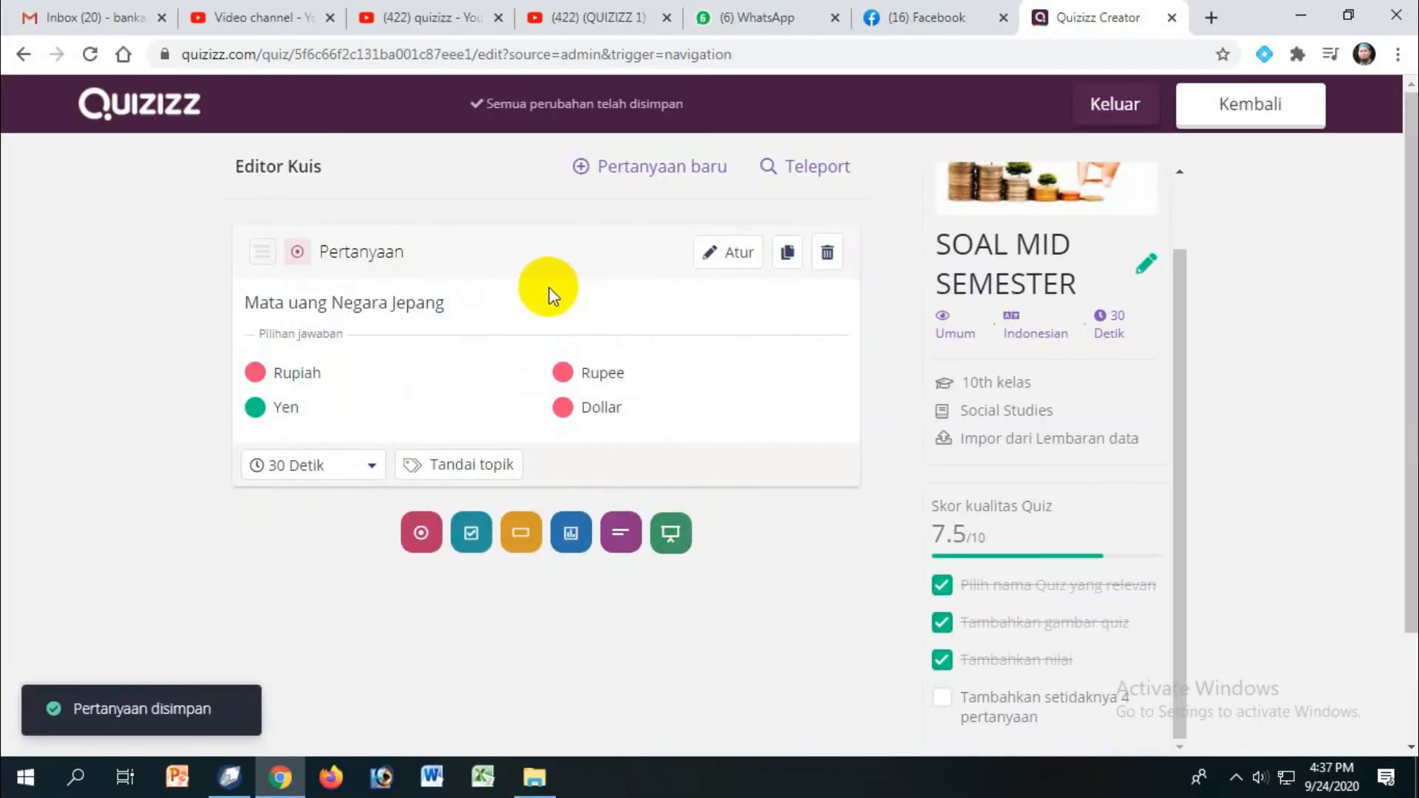
- Add a checkbox question with the text "Mata Uang Negara Thailand"
click(340, 789)
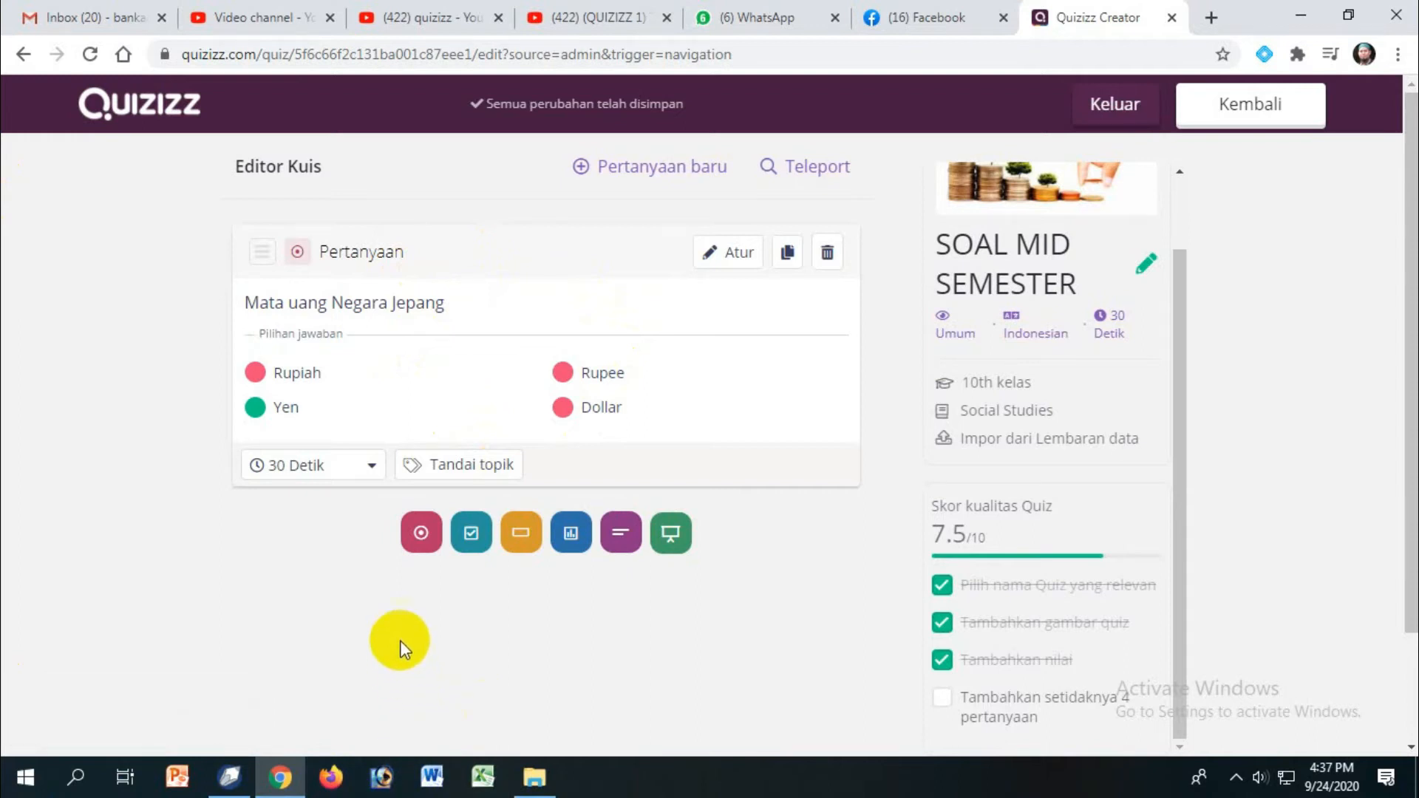
click(458, 531)
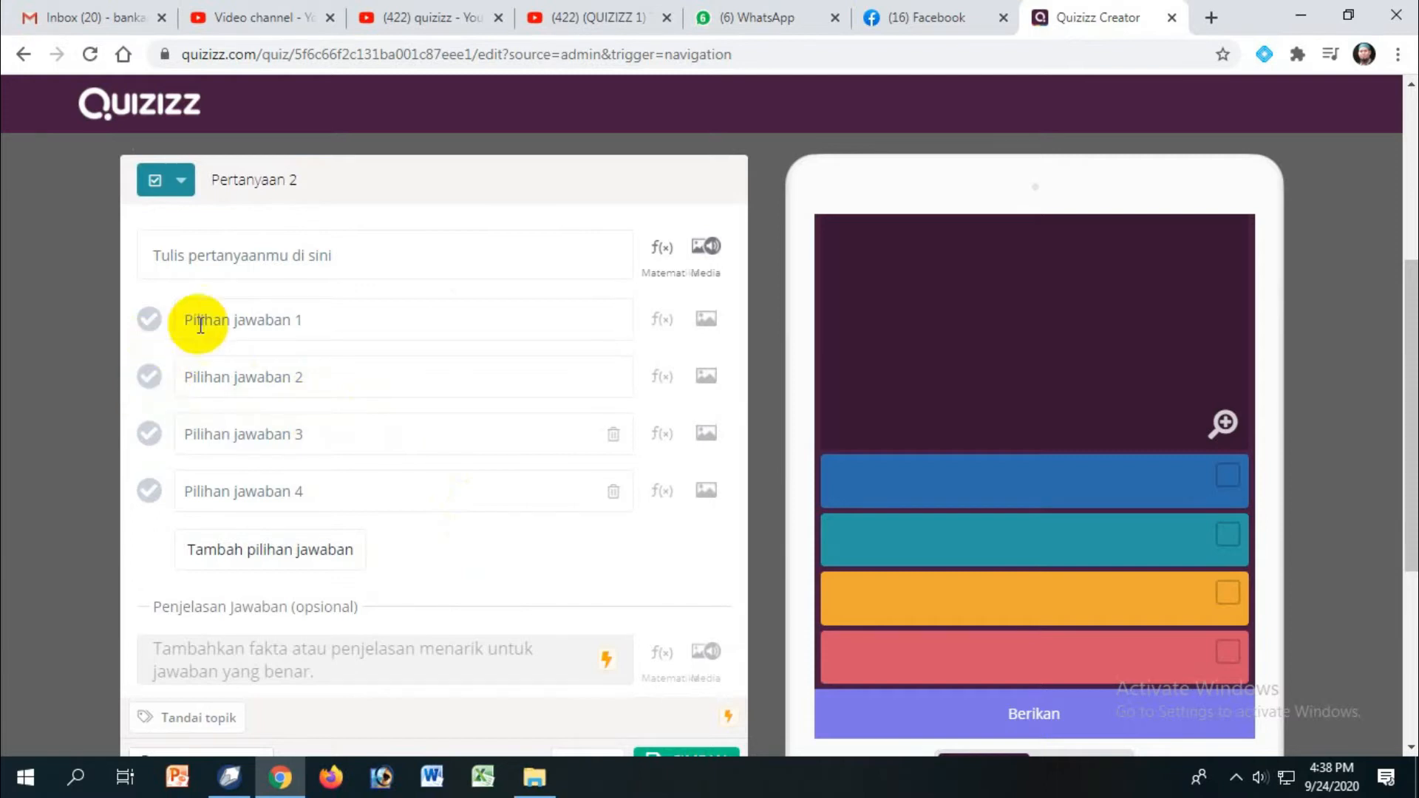
click(267, 264)
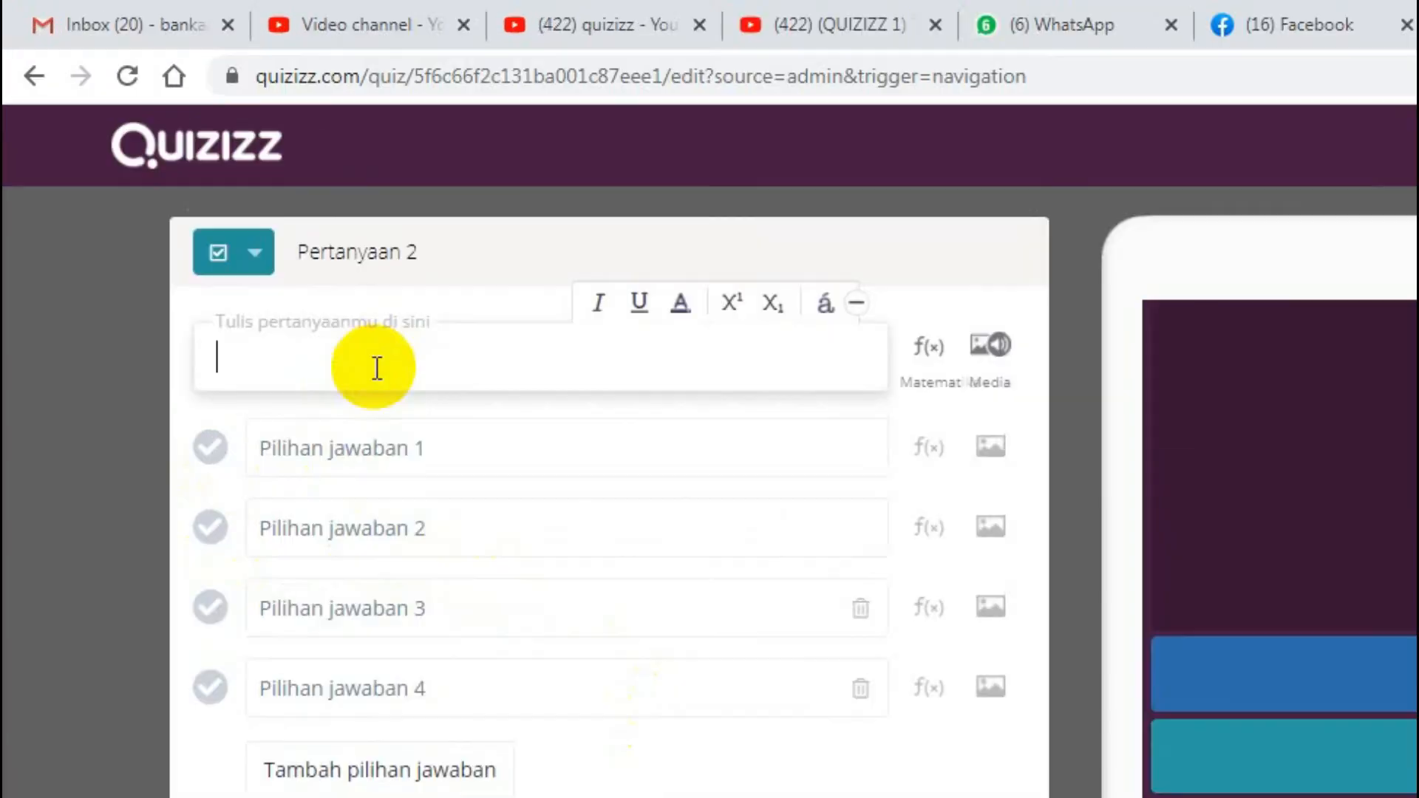
text(Mata Uang Negara Thailand)
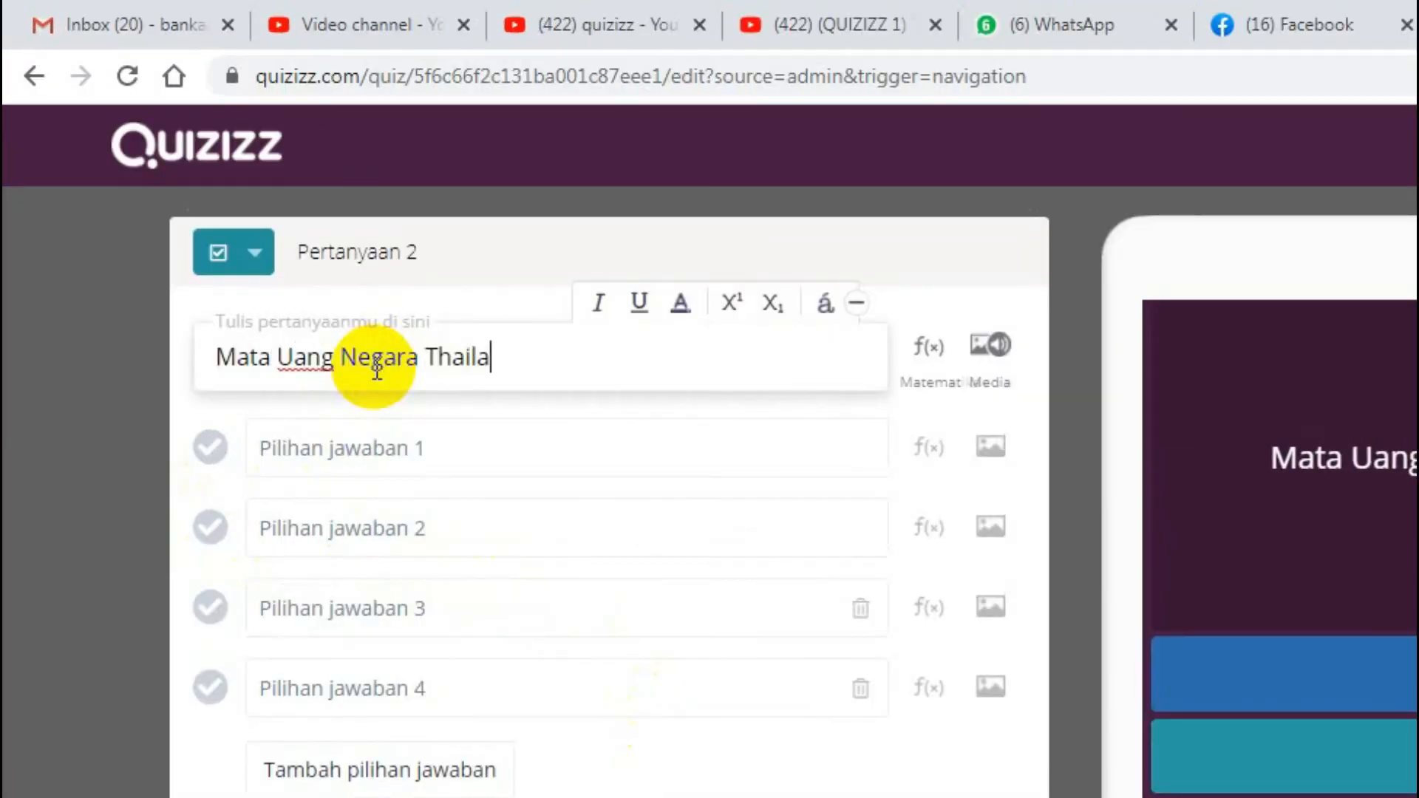
- Enter the four answer options Yen, Rupiah, Dollar and Bath for the Thailand currency question
click(512, 454)
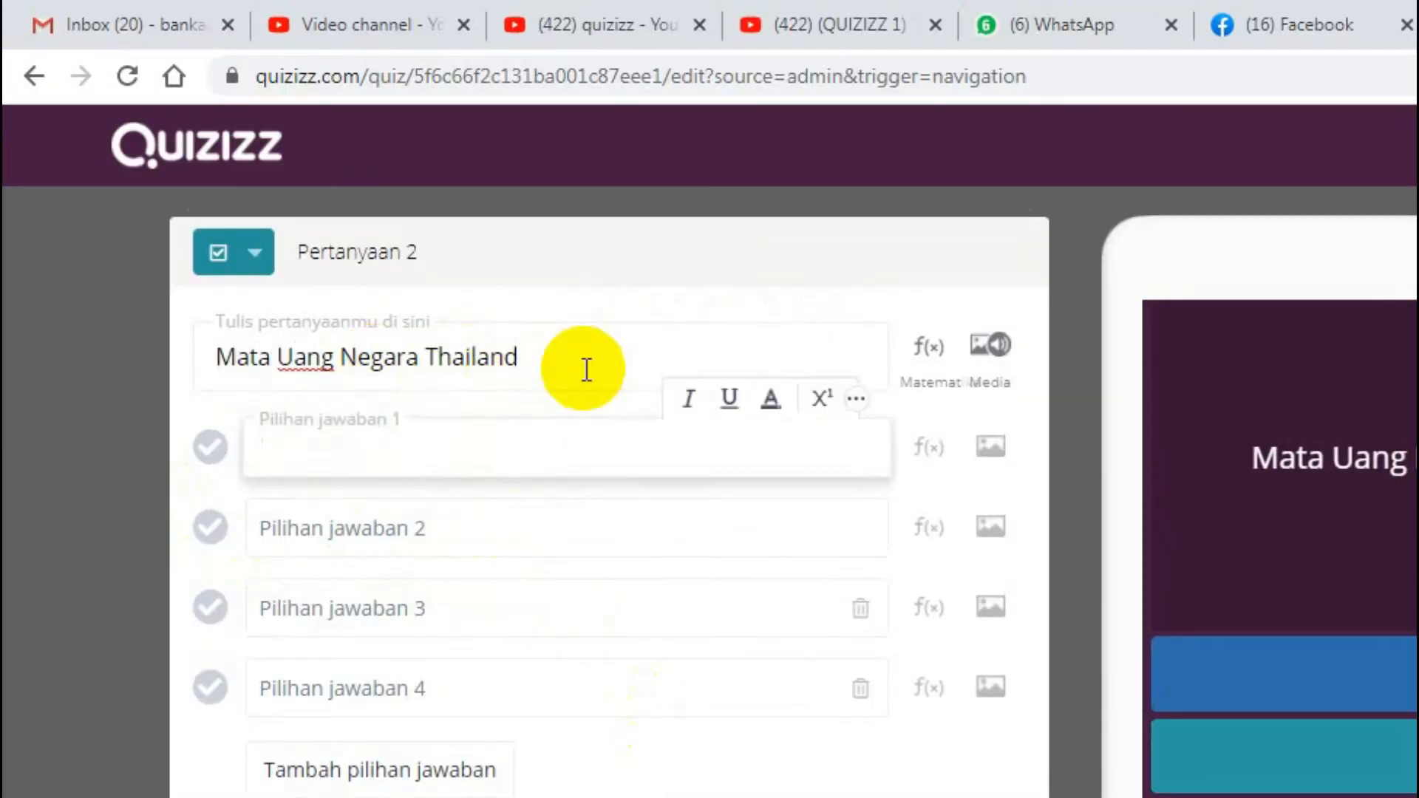
key(BackSpace)
key(BackSpace)
text(n)
key(Tab)
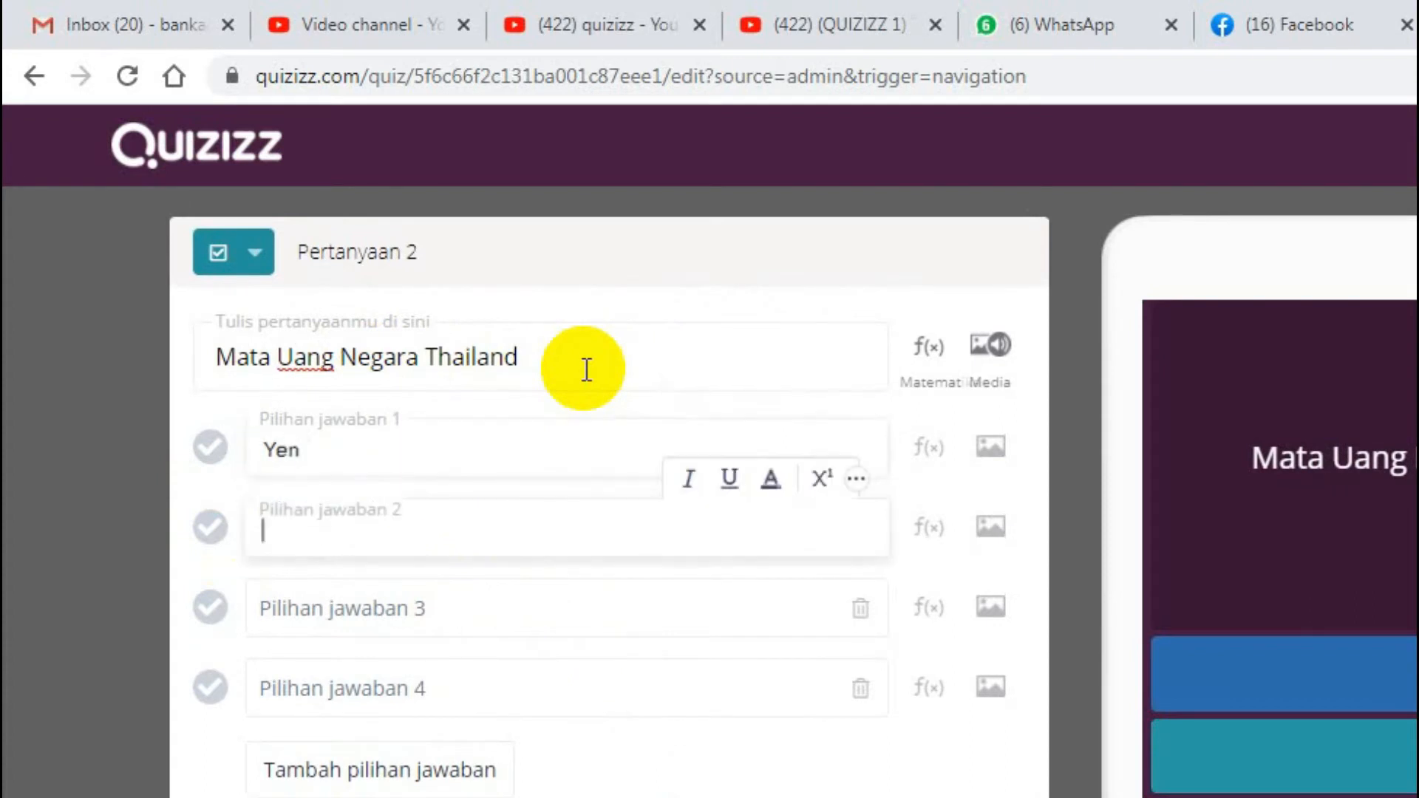
text(Rupiah)
key(Tab)
text(Dollar)
key(Tab)
text(Bath)
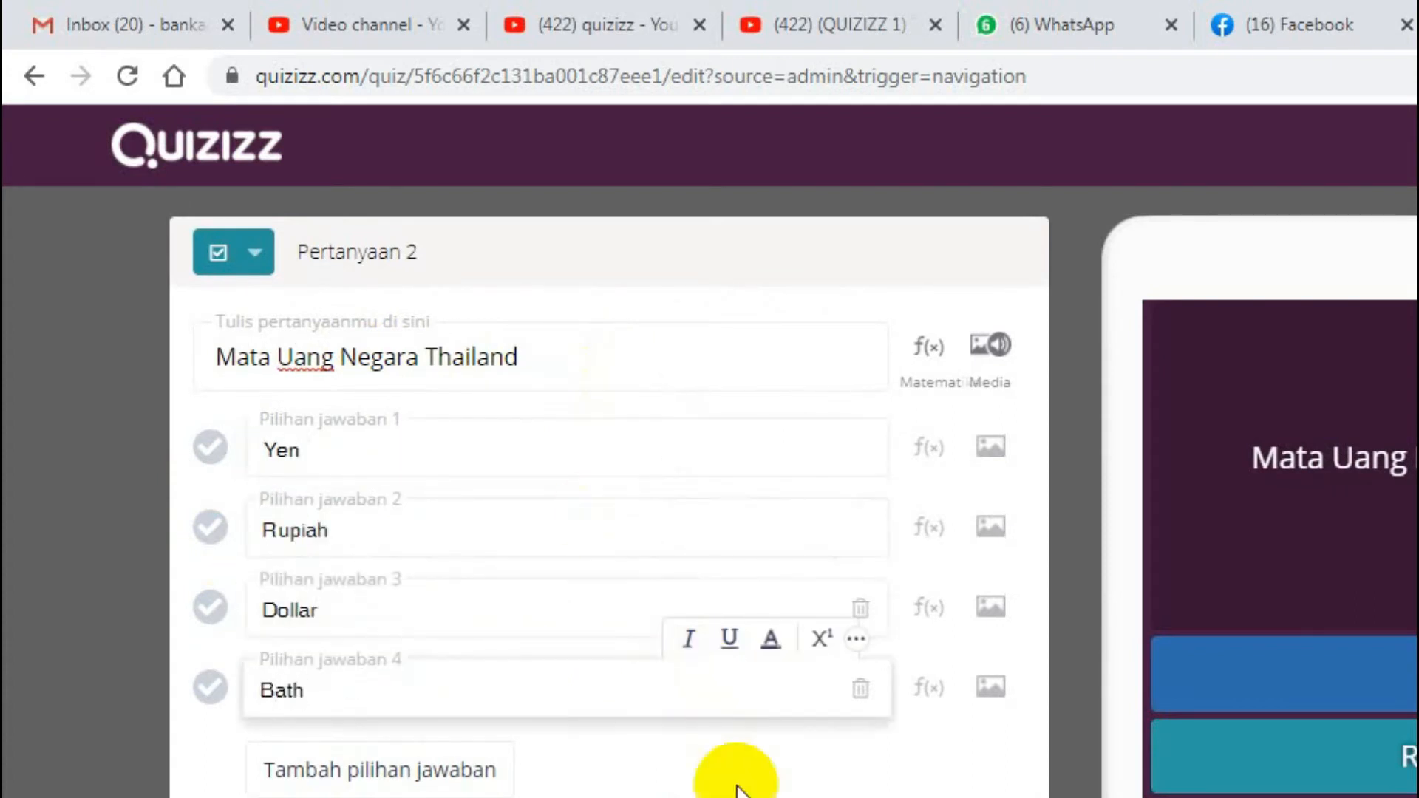
click(737, 788)
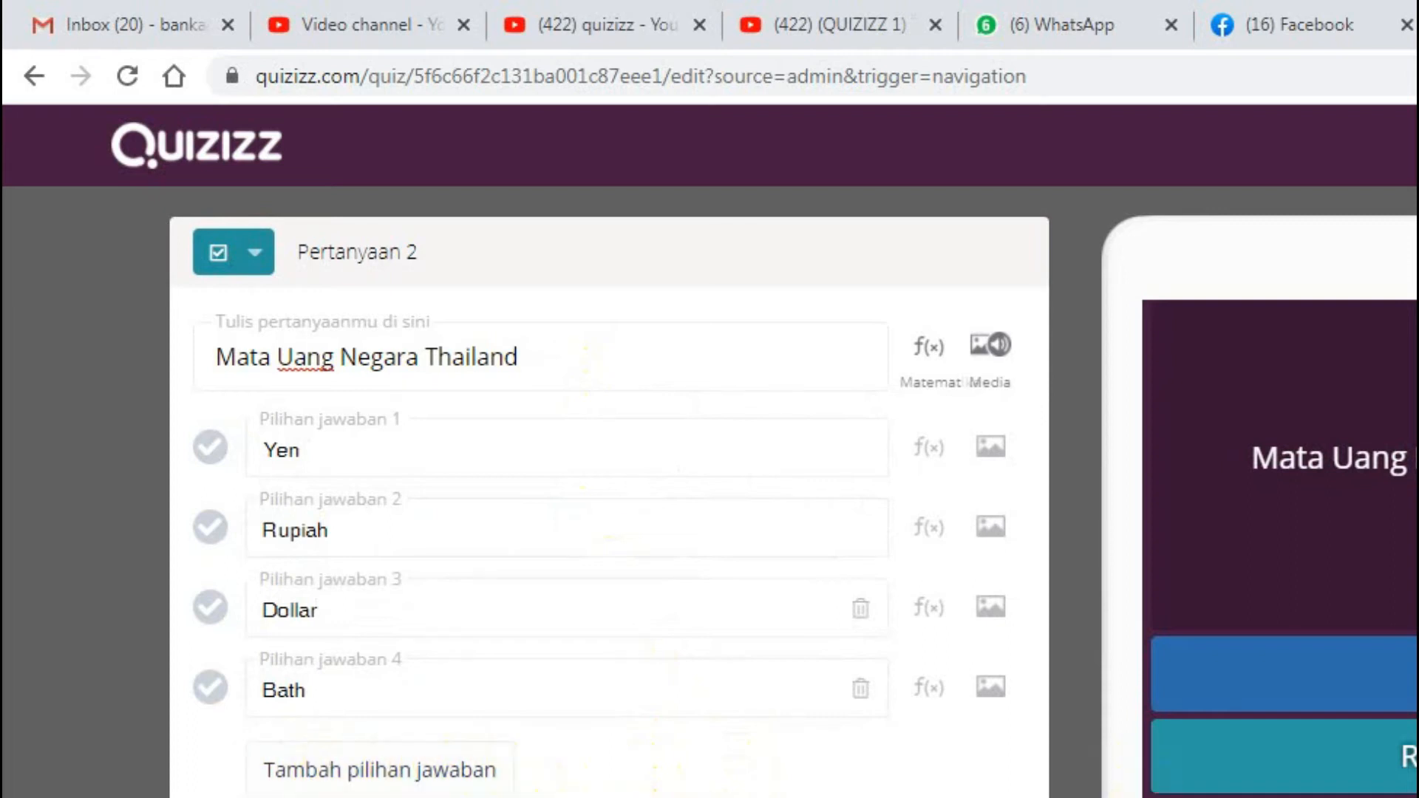
- Mark "Bath" as the correct answer to the Thailand currency question and save the question
scroll(609, 487, down, 4)
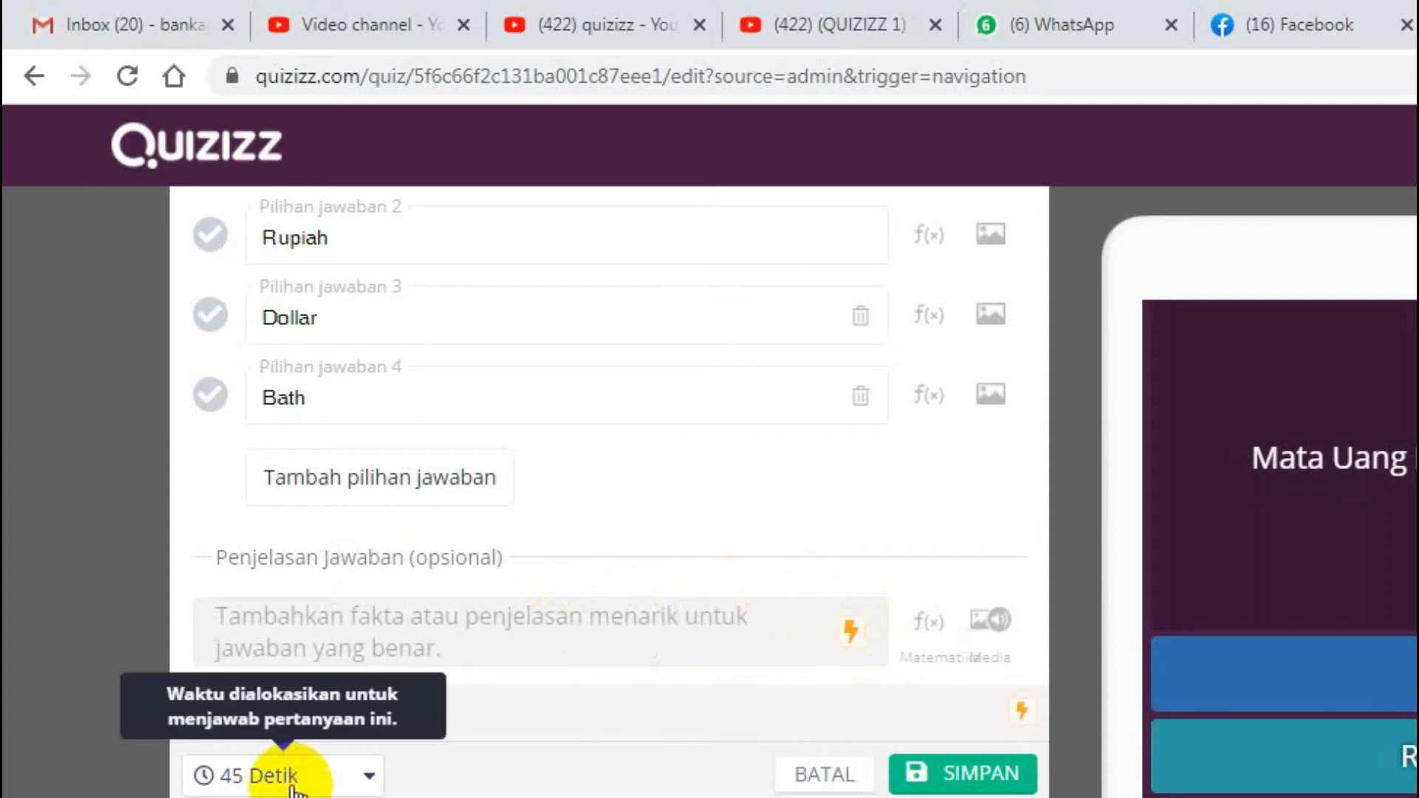
click(976, 785)
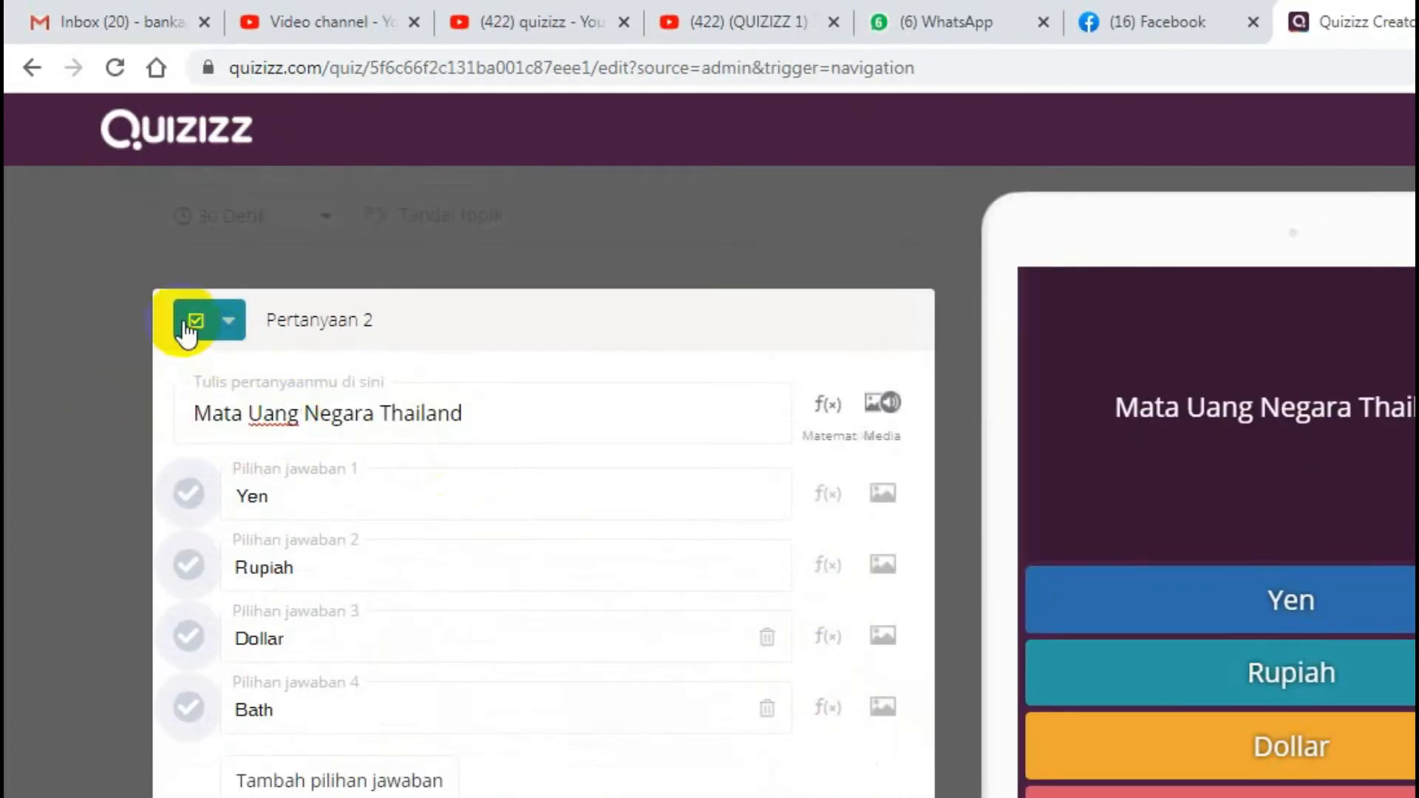
click(194, 718)
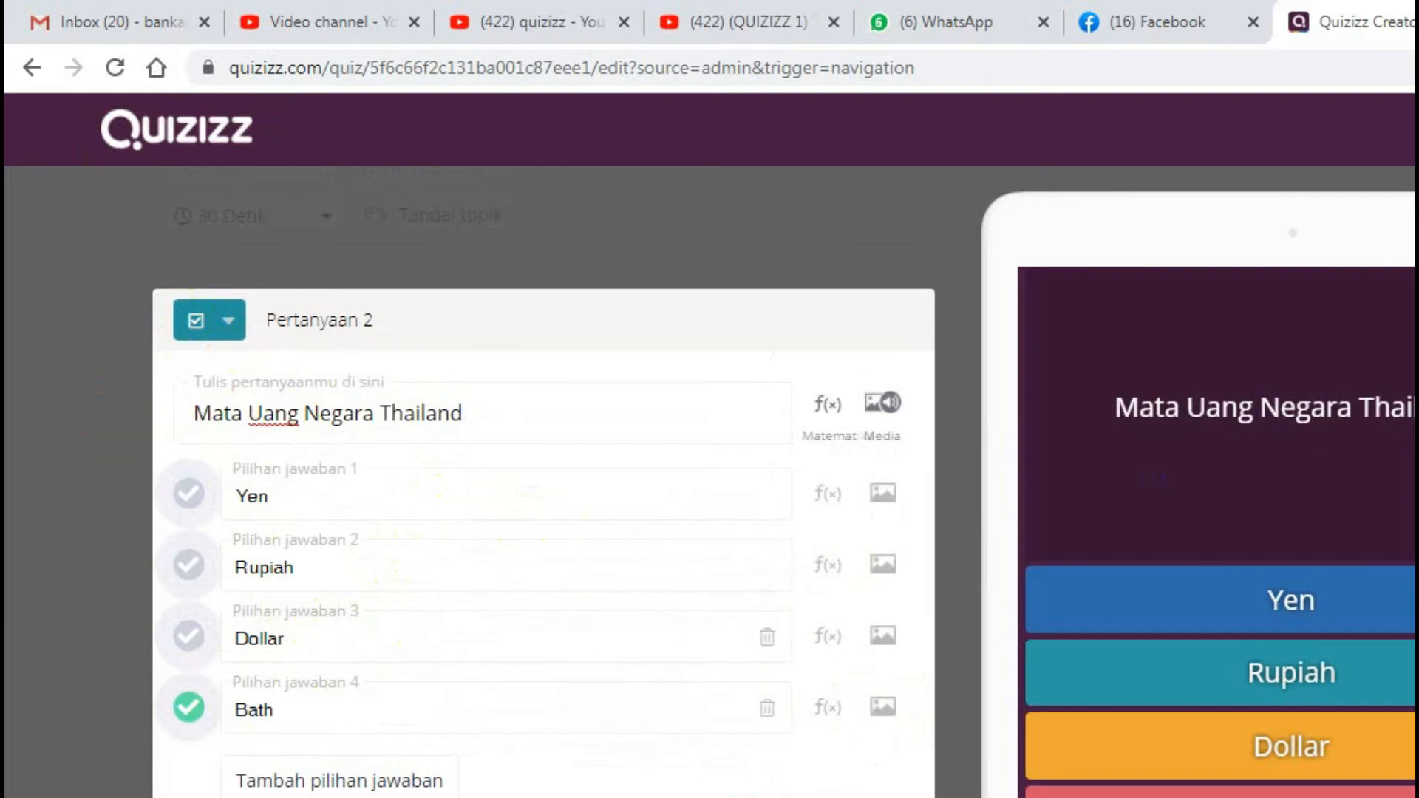
scroll(544, 481, down, 5)
click(856, 511)
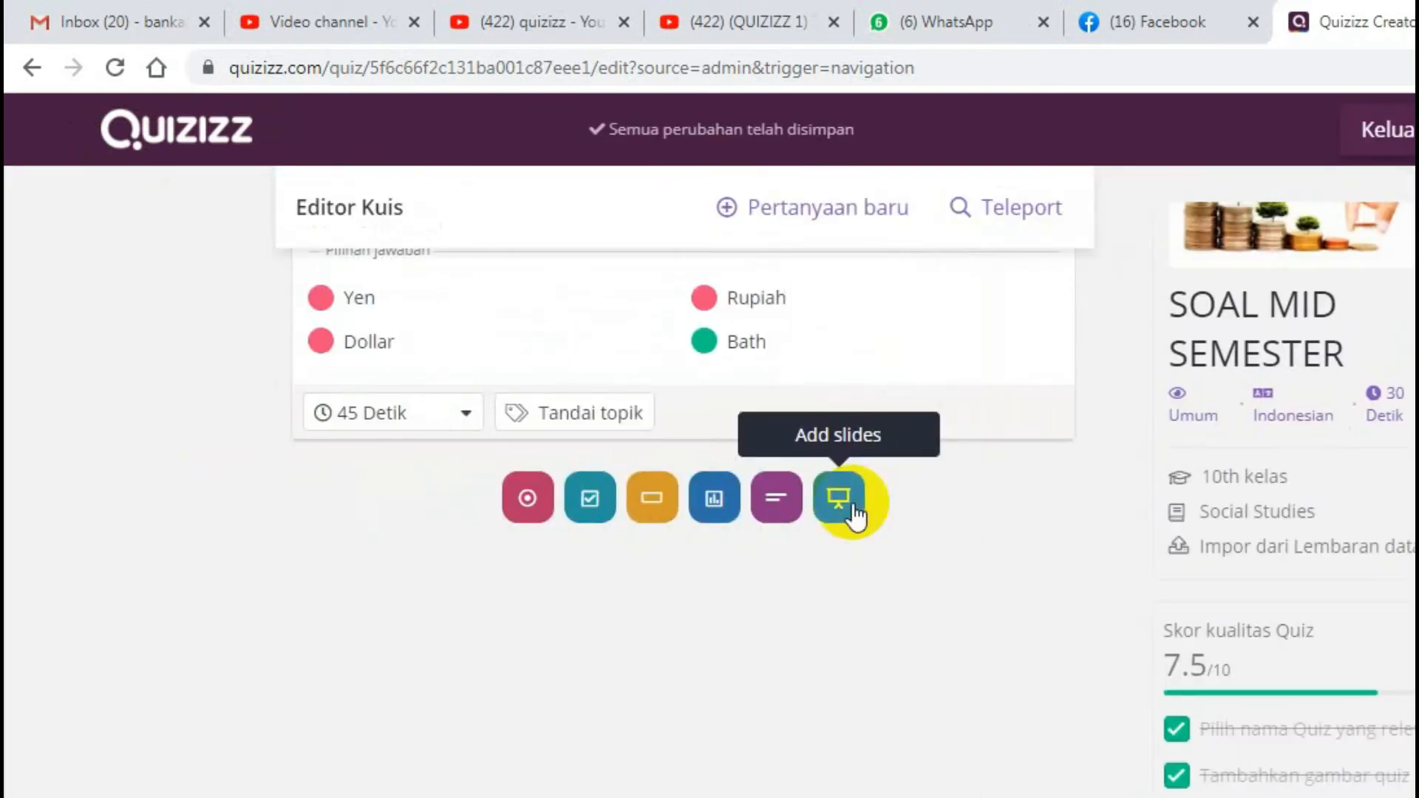
- Add a fill-in-the-blank question and start its text with "Siapakah Presiden"
scroll(683, 414, up, 1)
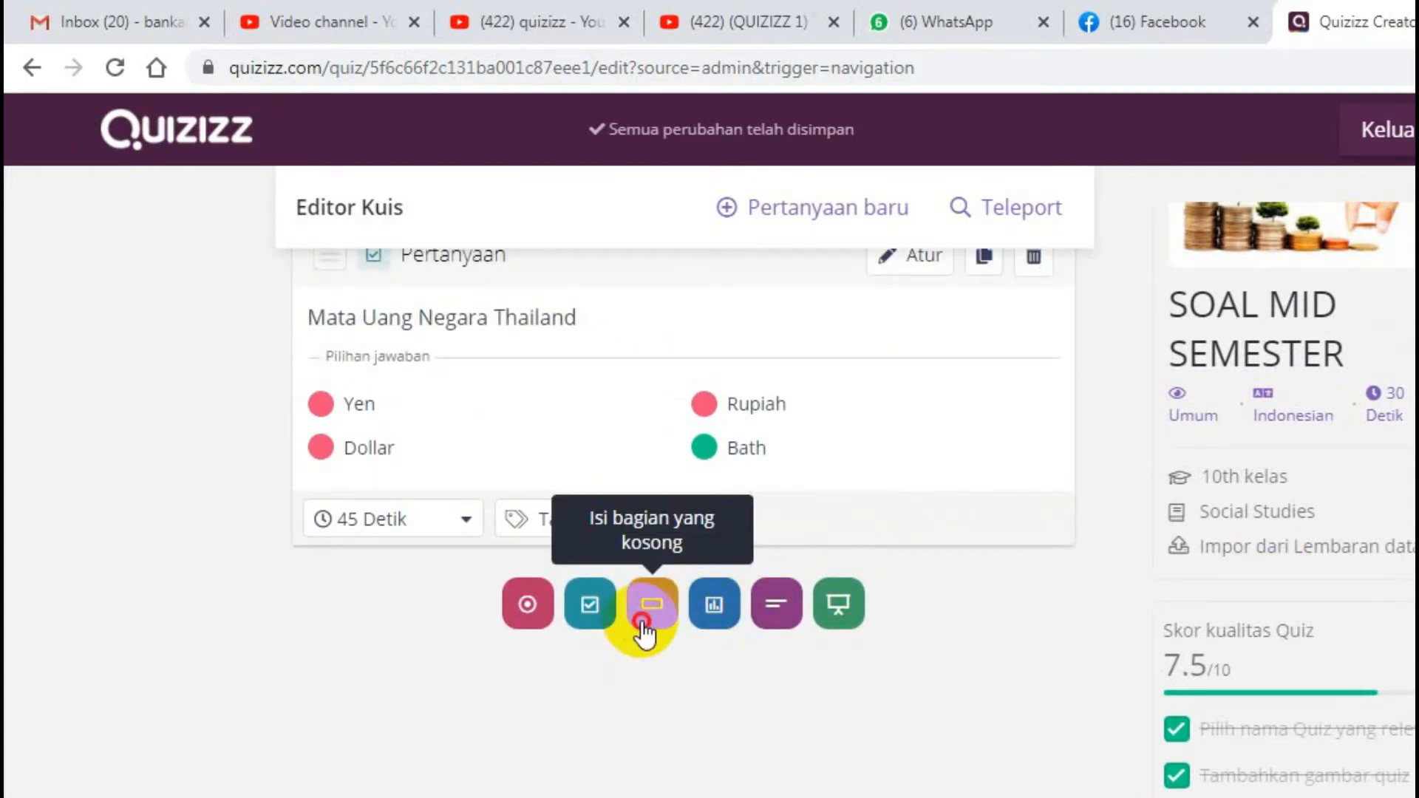
click(641, 621)
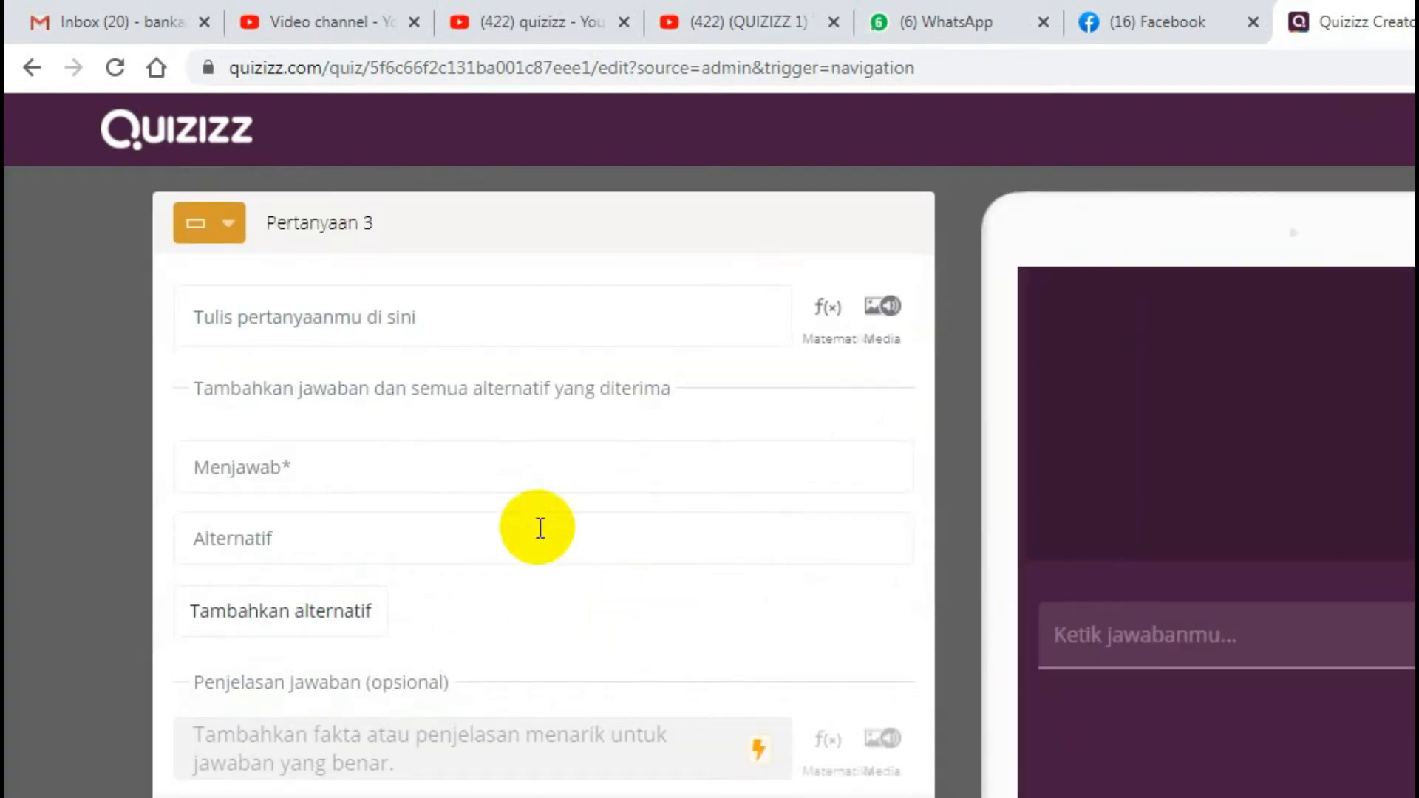
click(299, 320)
text(Siapakah Presiden)
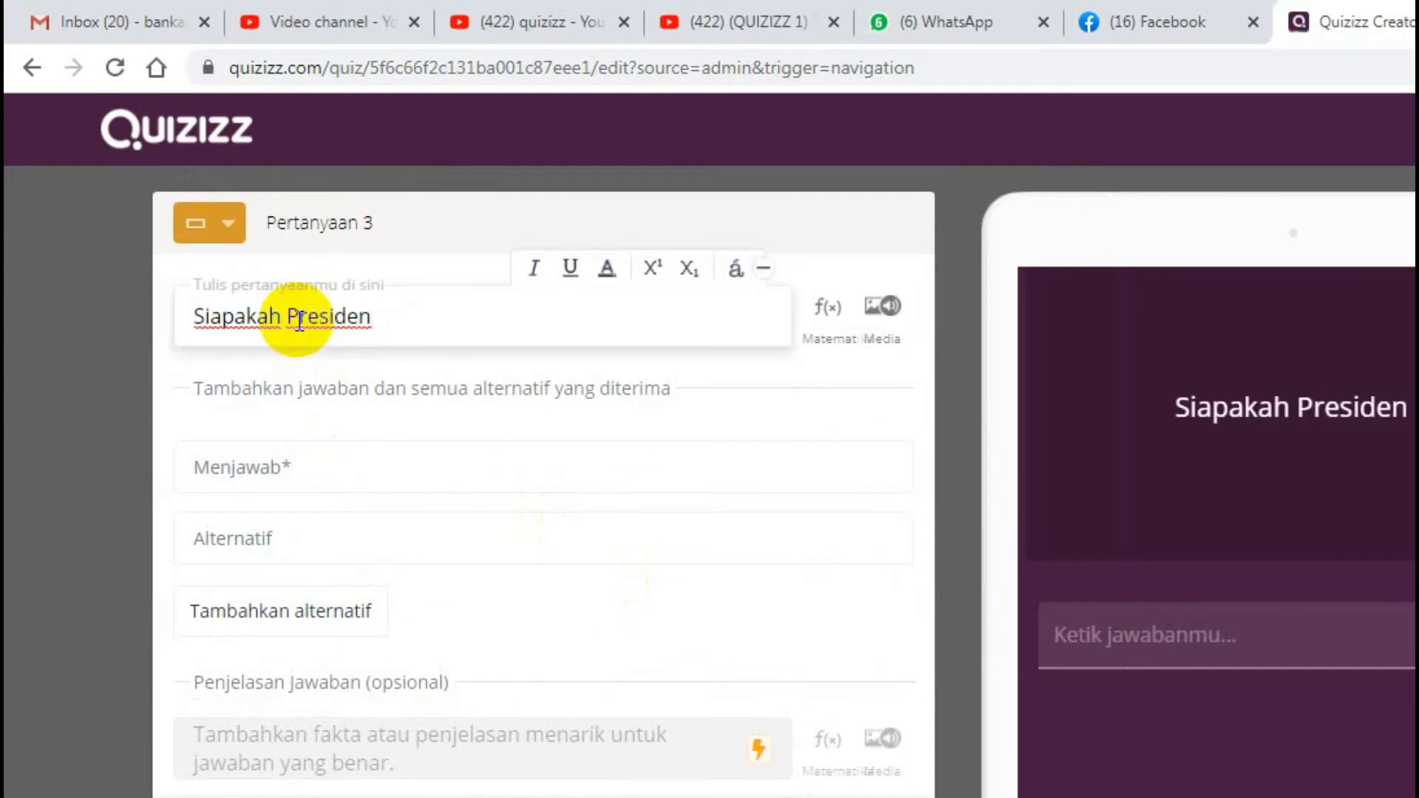
- Replace the question text with "Pelaku Bisnis disebut?" and enter "Produsen" as the answer
key(ctrl+shift+Left)
key(ctrl+shift+Left)
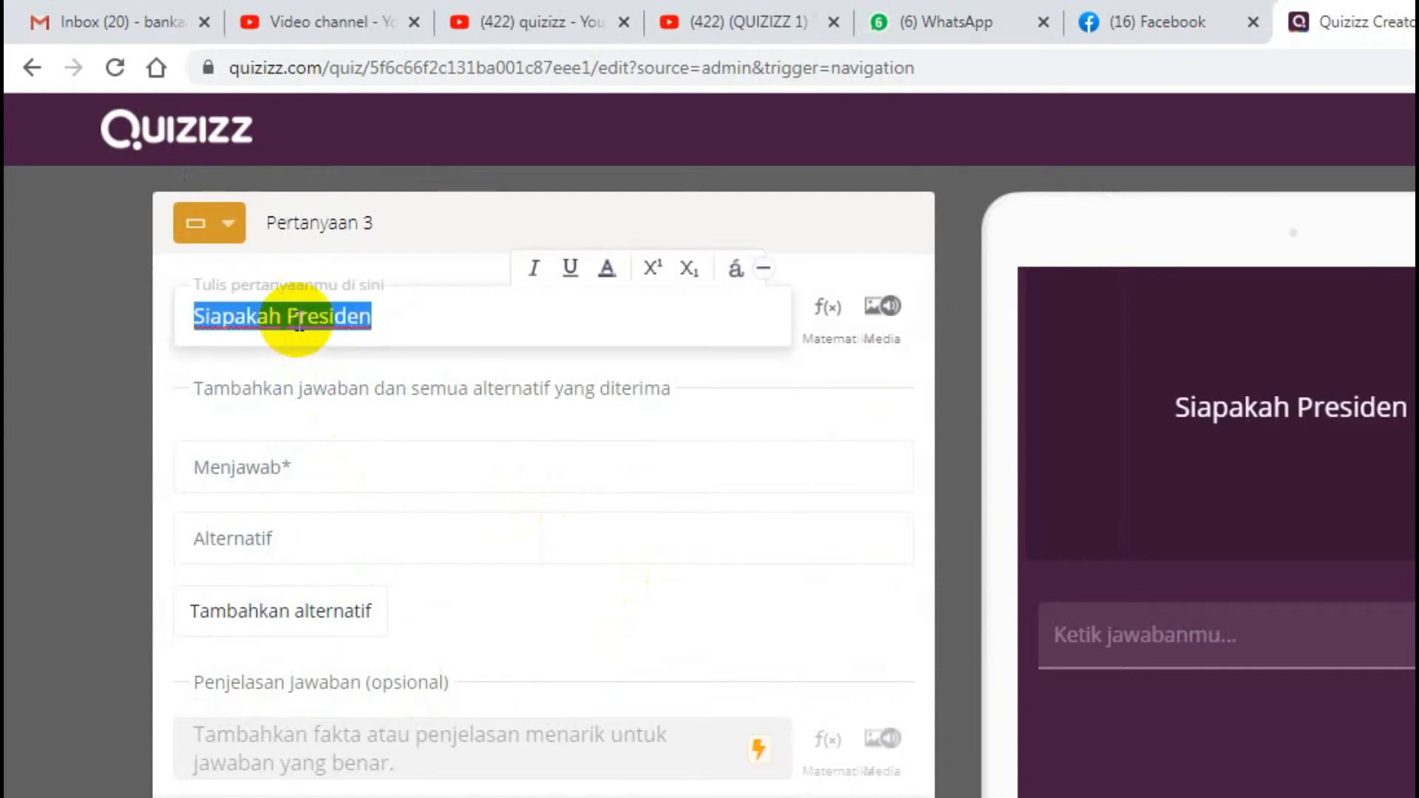
text(Pelaku Bis)
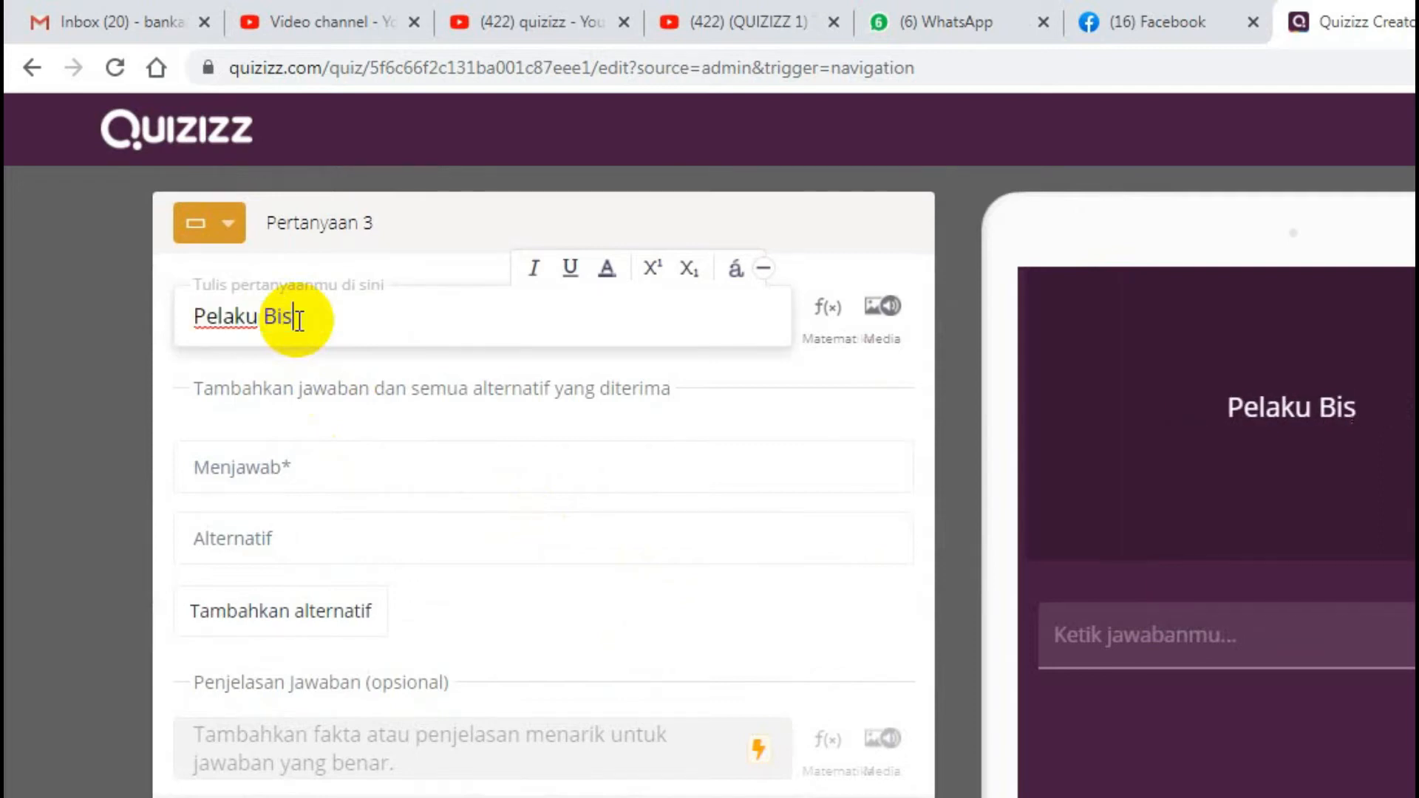
text(nis disebu)
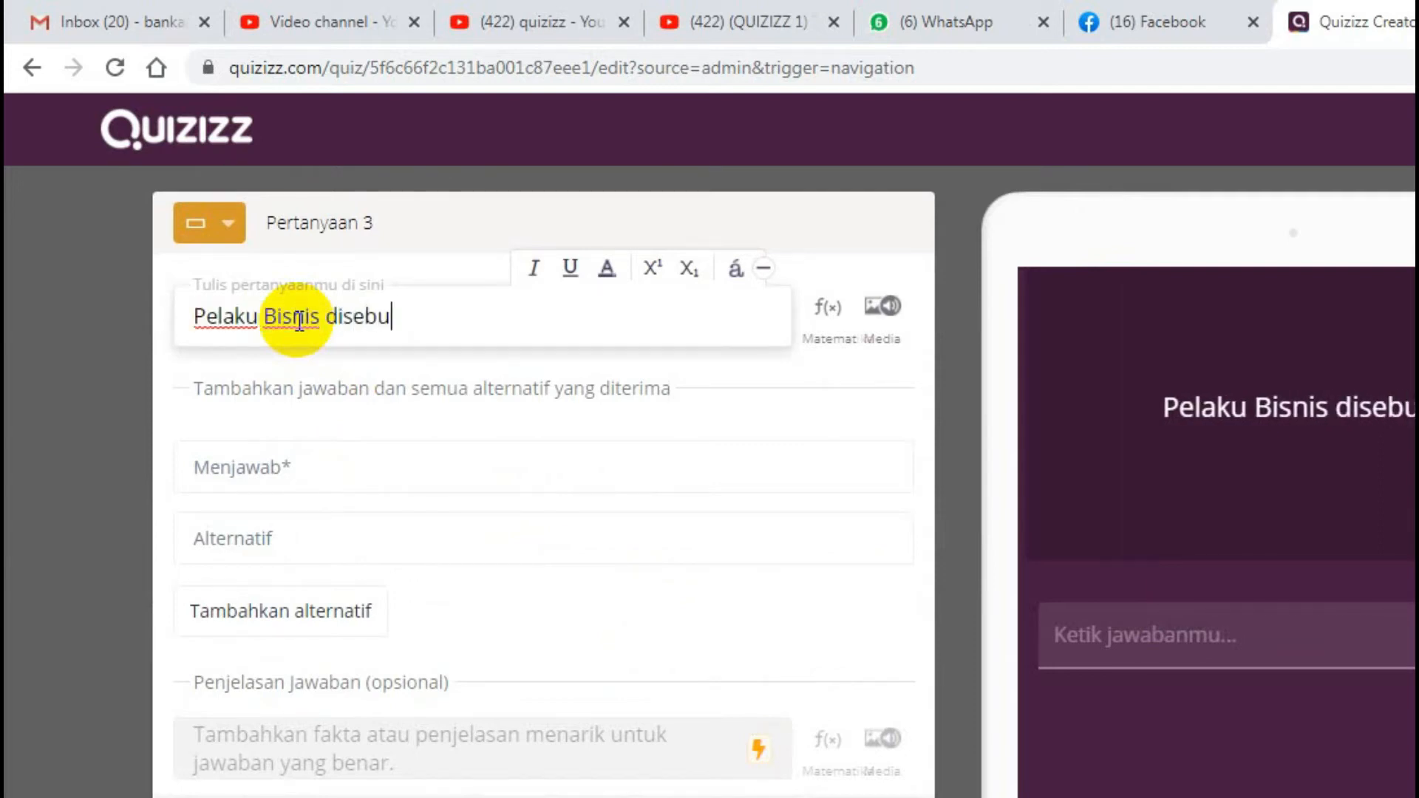
text(t?)
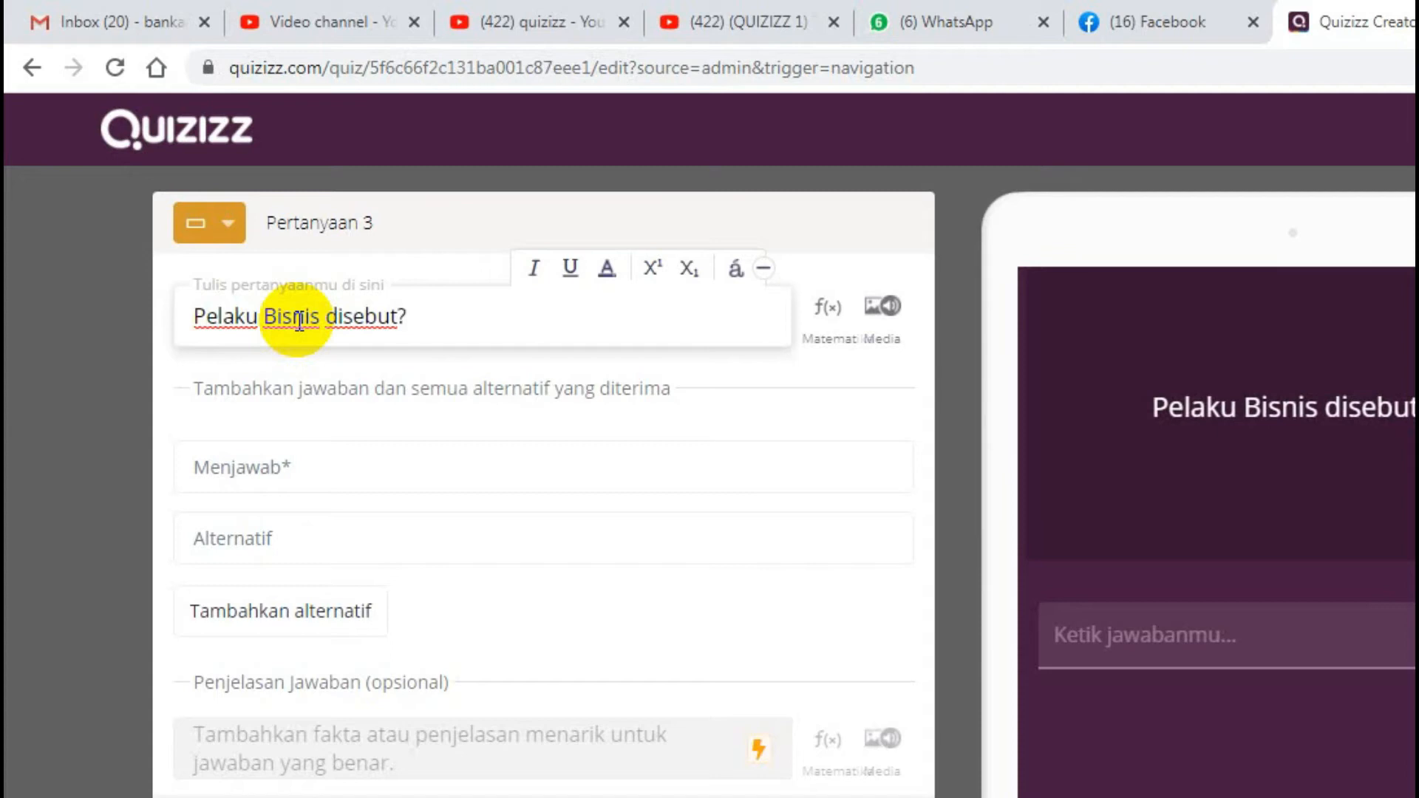
click(343, 479)
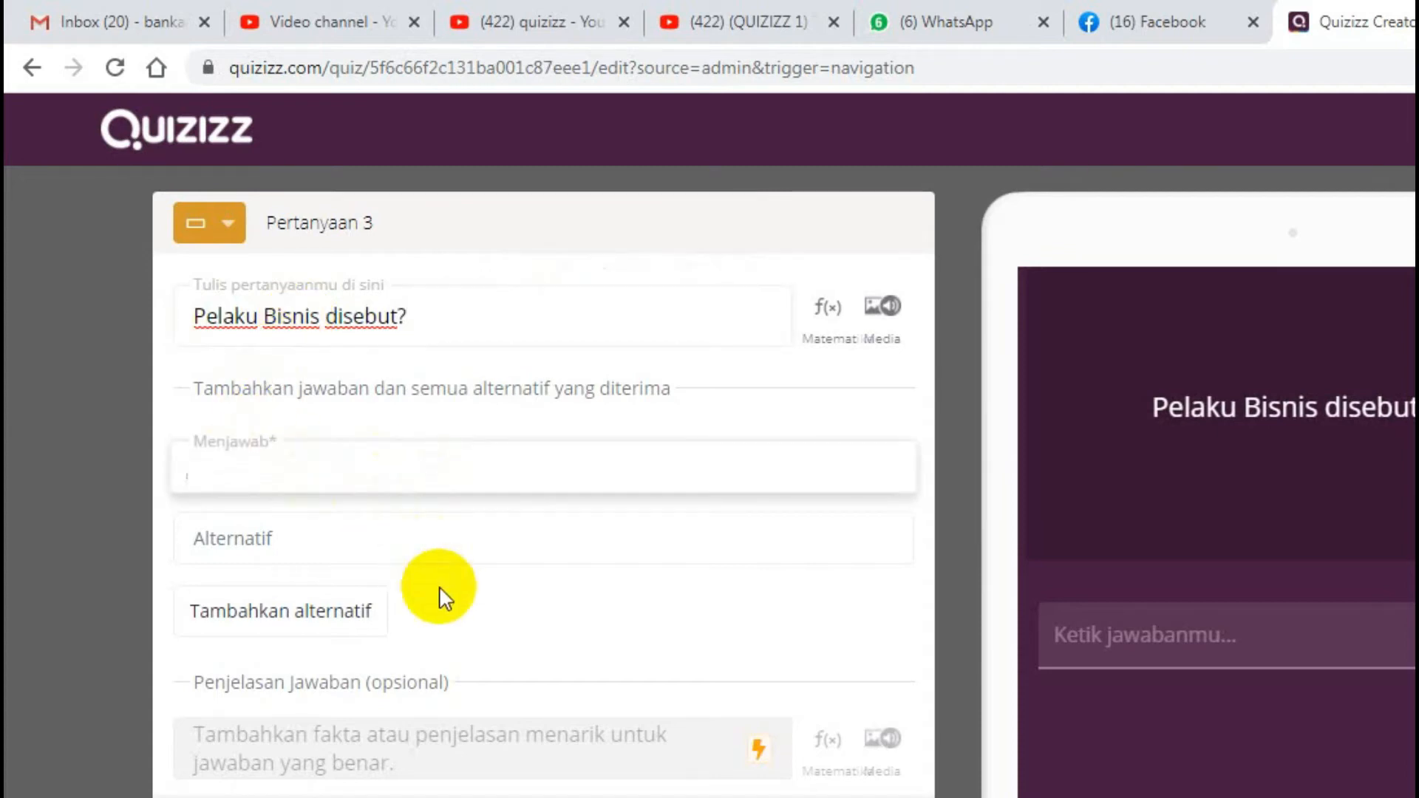
text(odusen)
- Replace the fill-in-the-blank question's text with "Yang Memproduksi Barang/Jasa Disebut?"
click(507, 320)
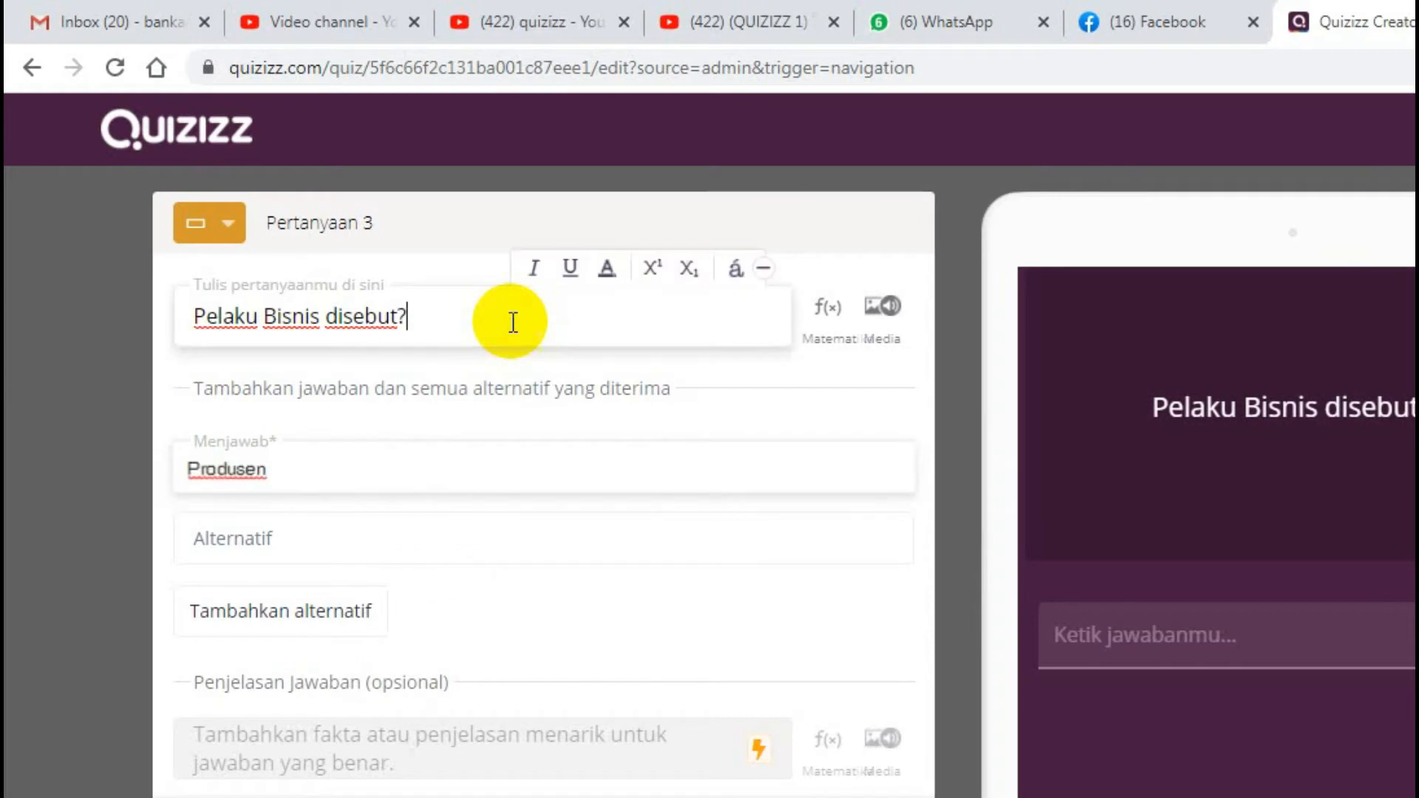
key(ctrl+shift+Left)
key(ctrl+shift+Left)
key(ctrl+shift+Left)
key(ctrl+shift+Left)
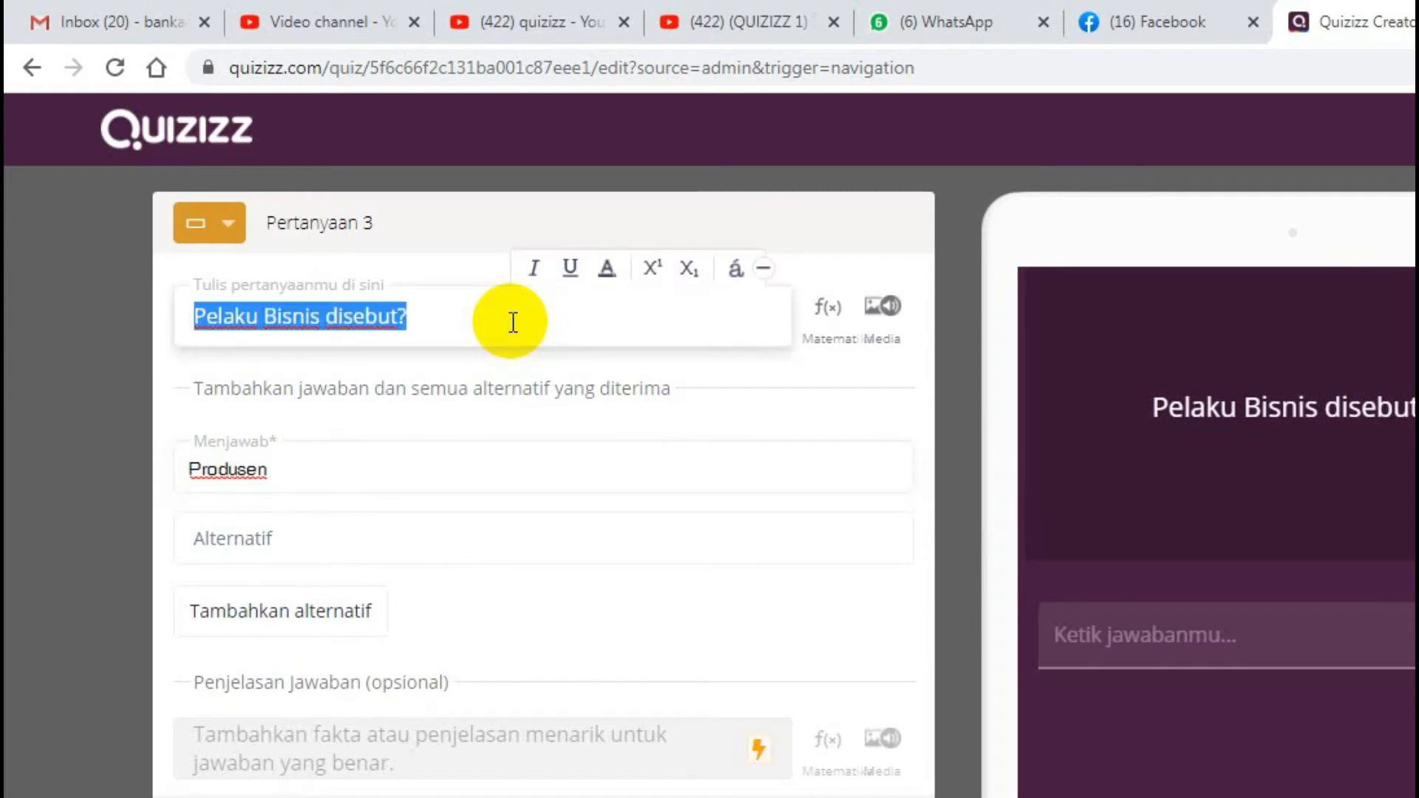
text(Yang Memproduksi)
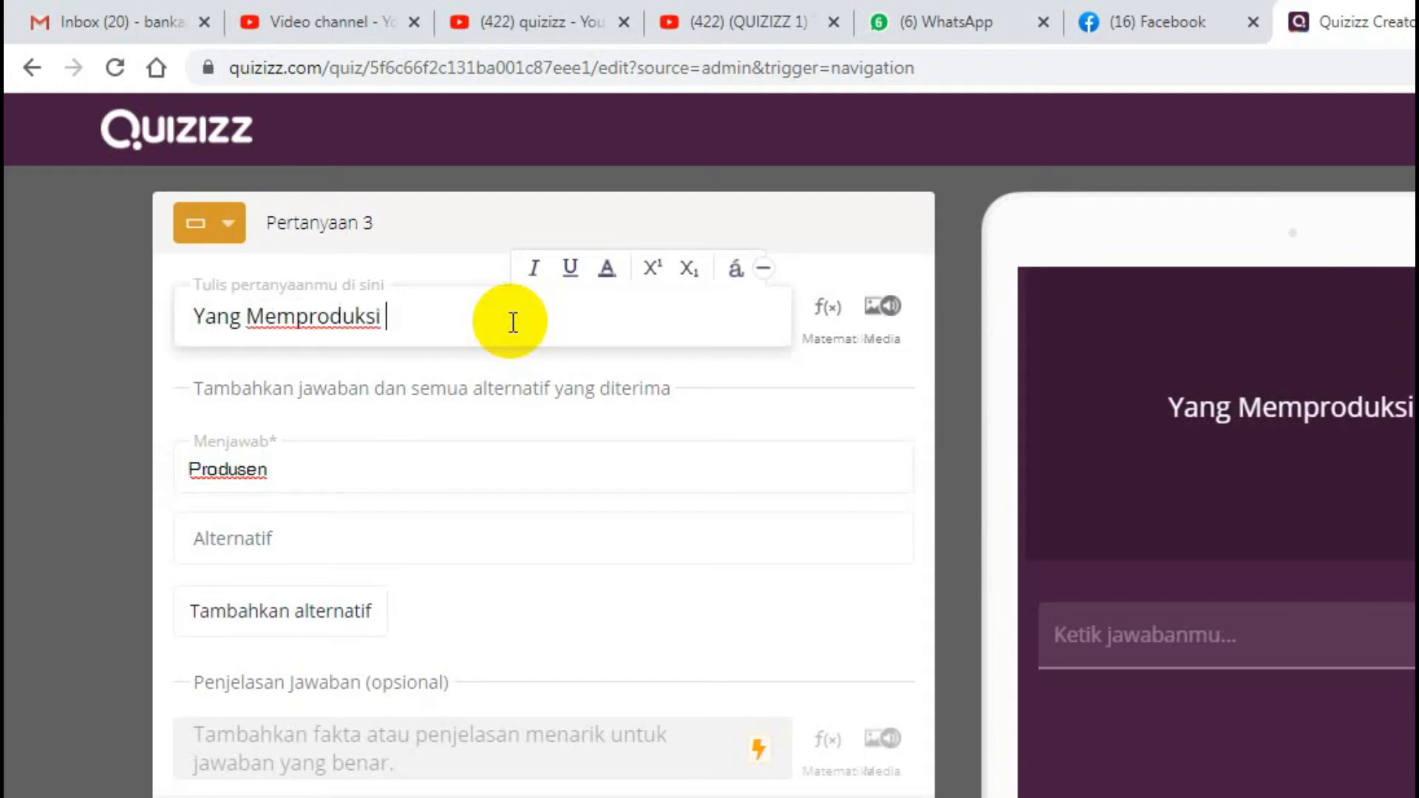
text( Barang/)
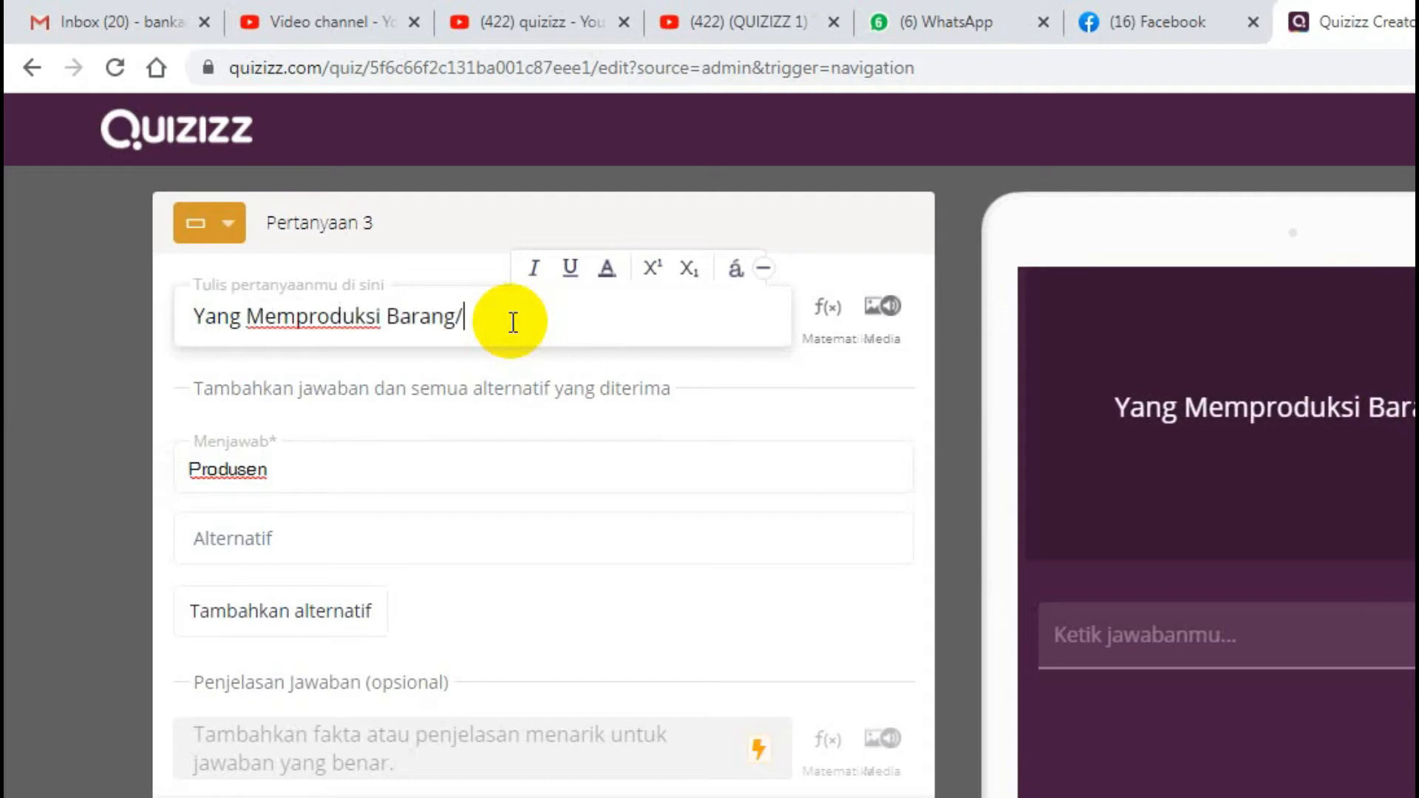
text(Jasa Dis)
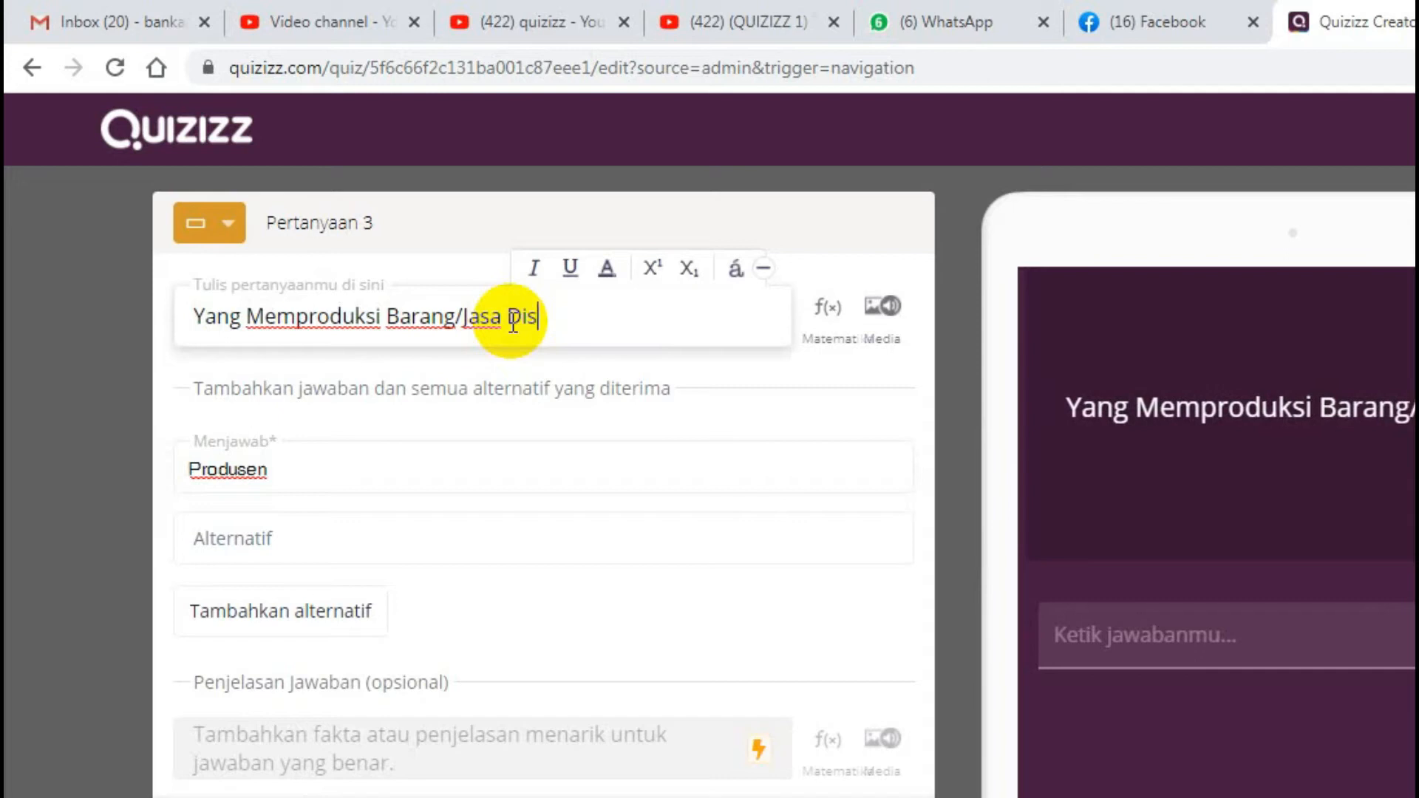
text(ebut)
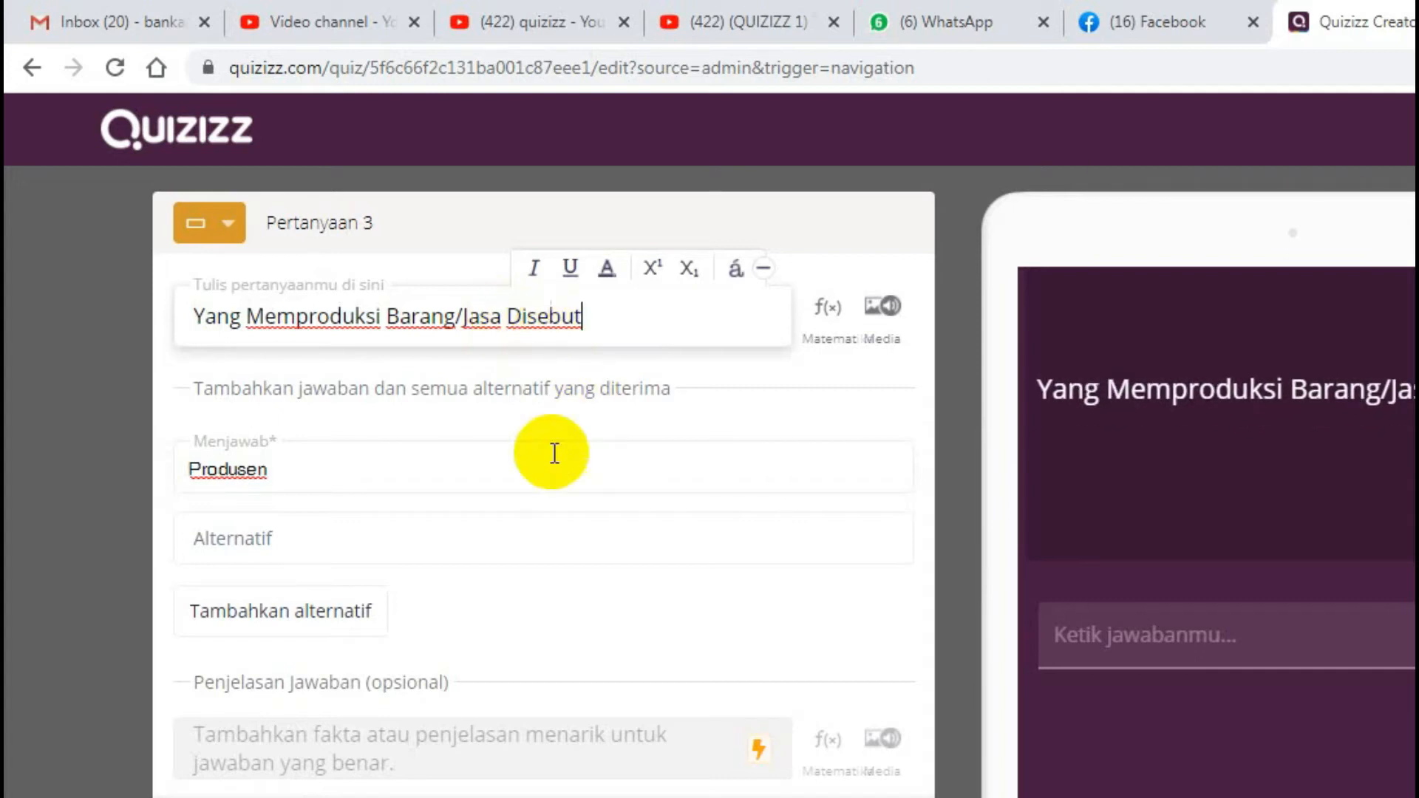
click(728, 401)
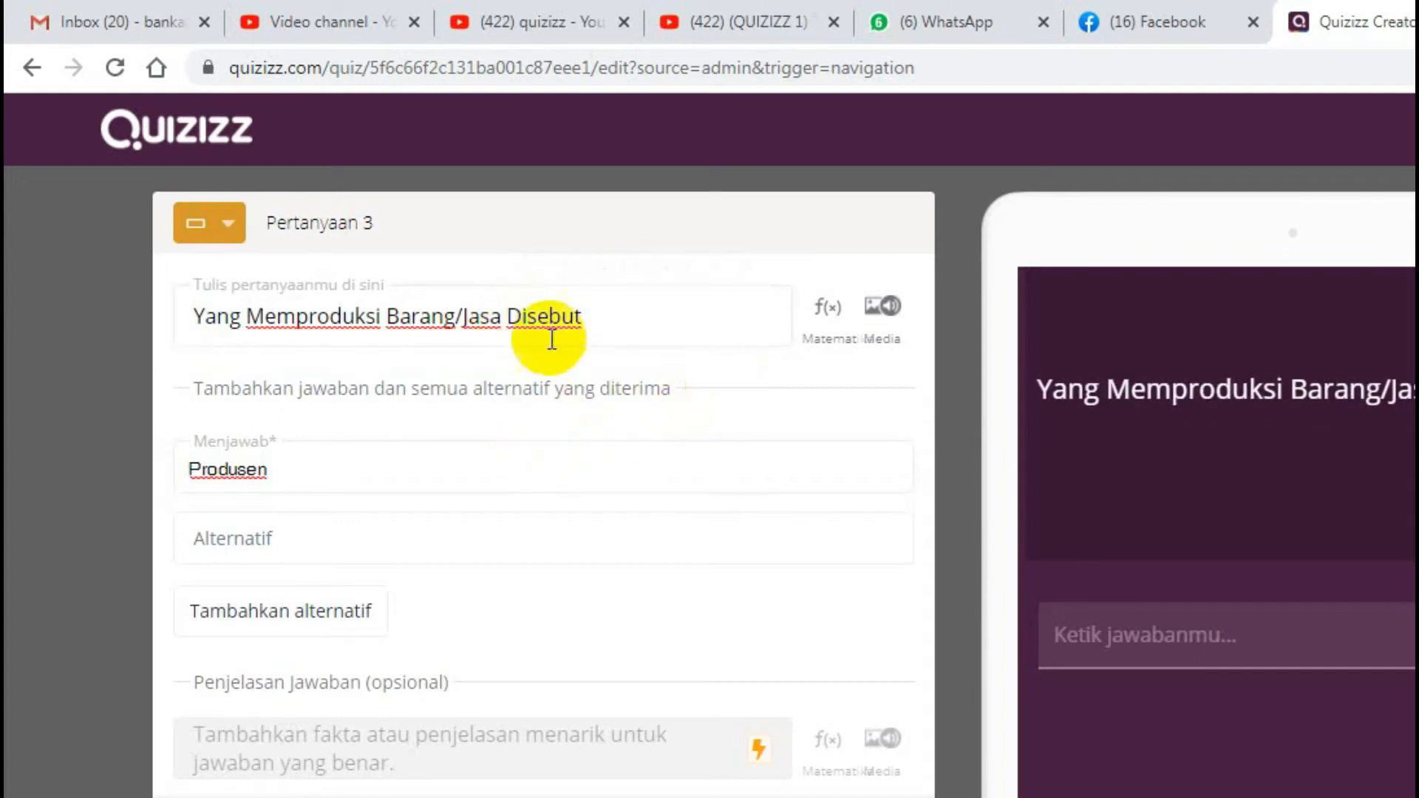
click(618, 327)
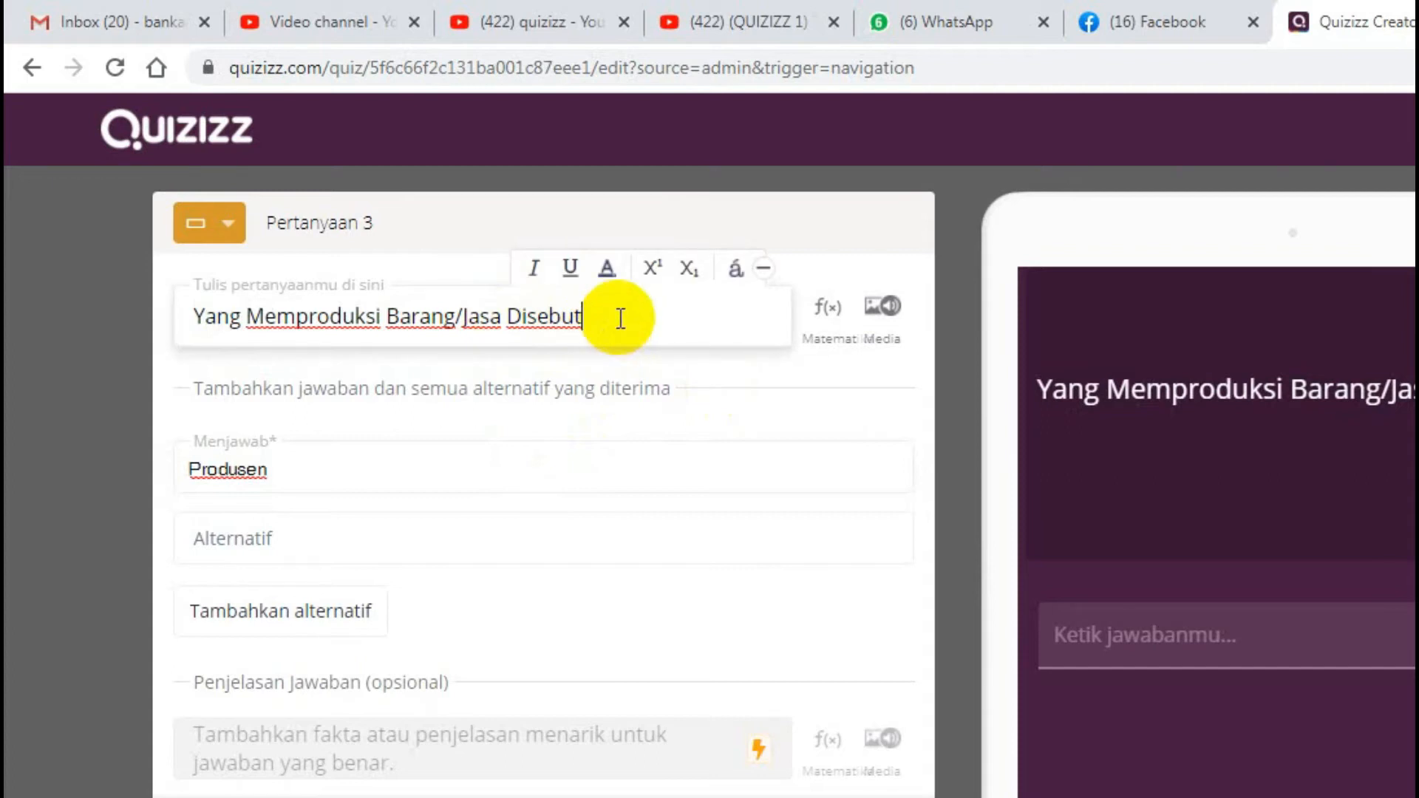
text(?)
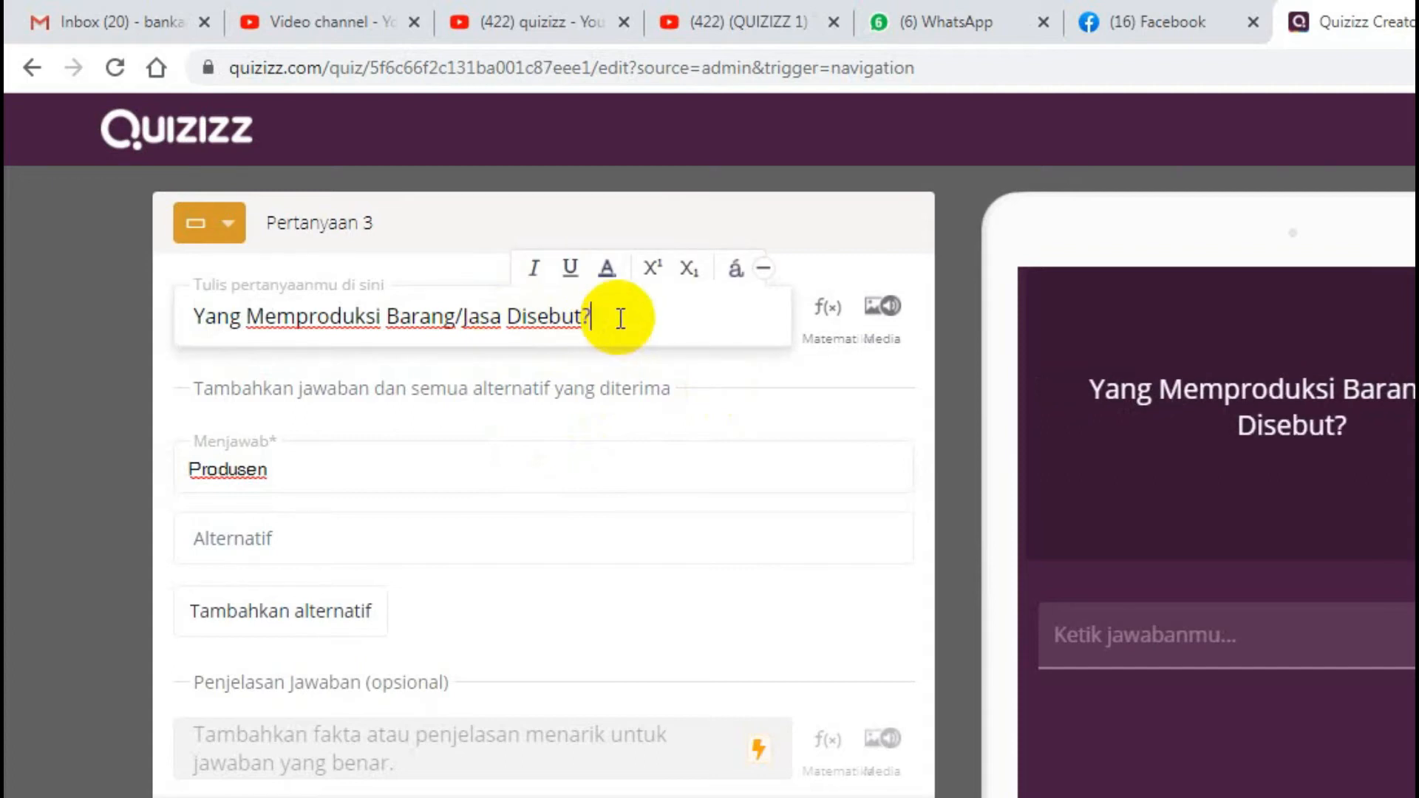
- Enter "produsen" as an accepted alternative to the answer "Produsen" and save the question
click(303, 468)
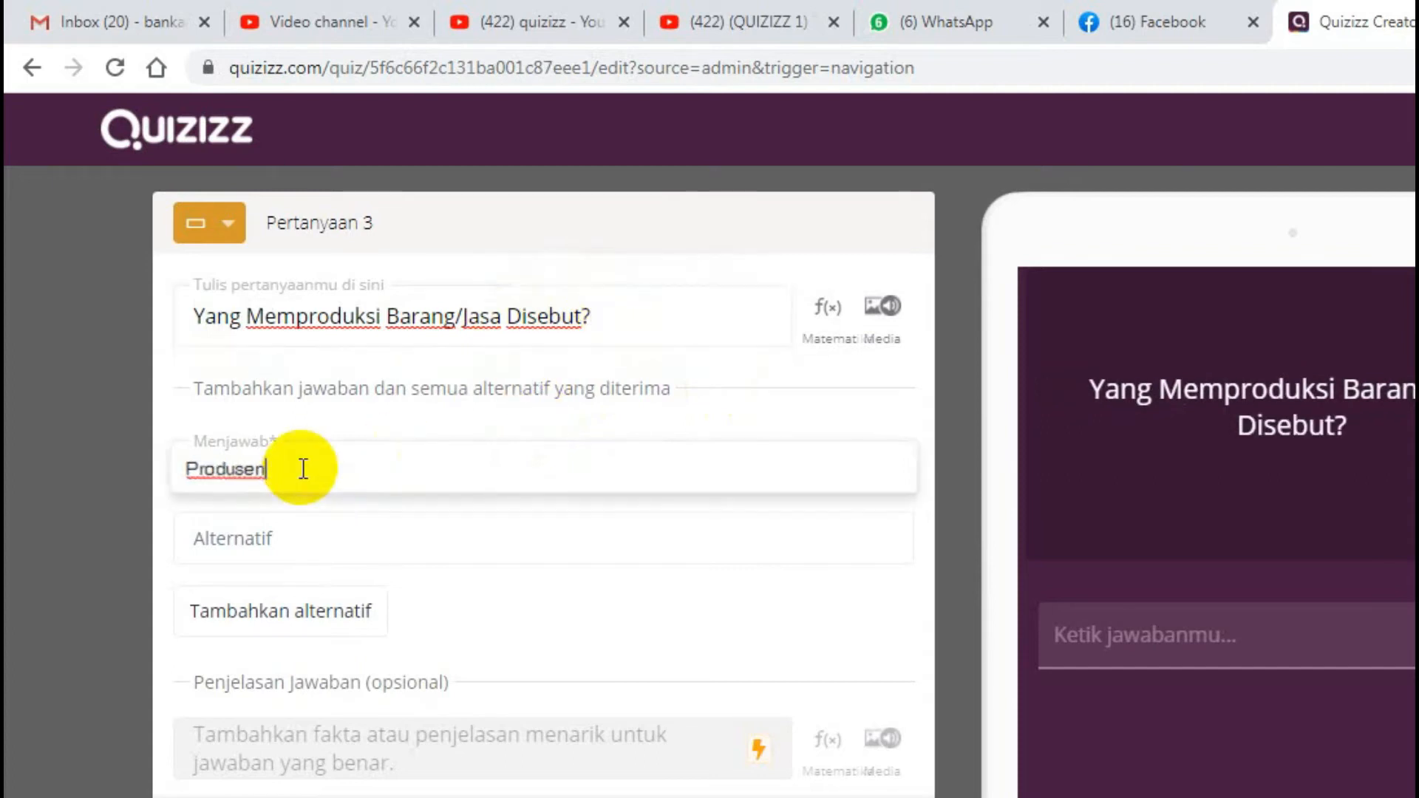
click(303, 541)
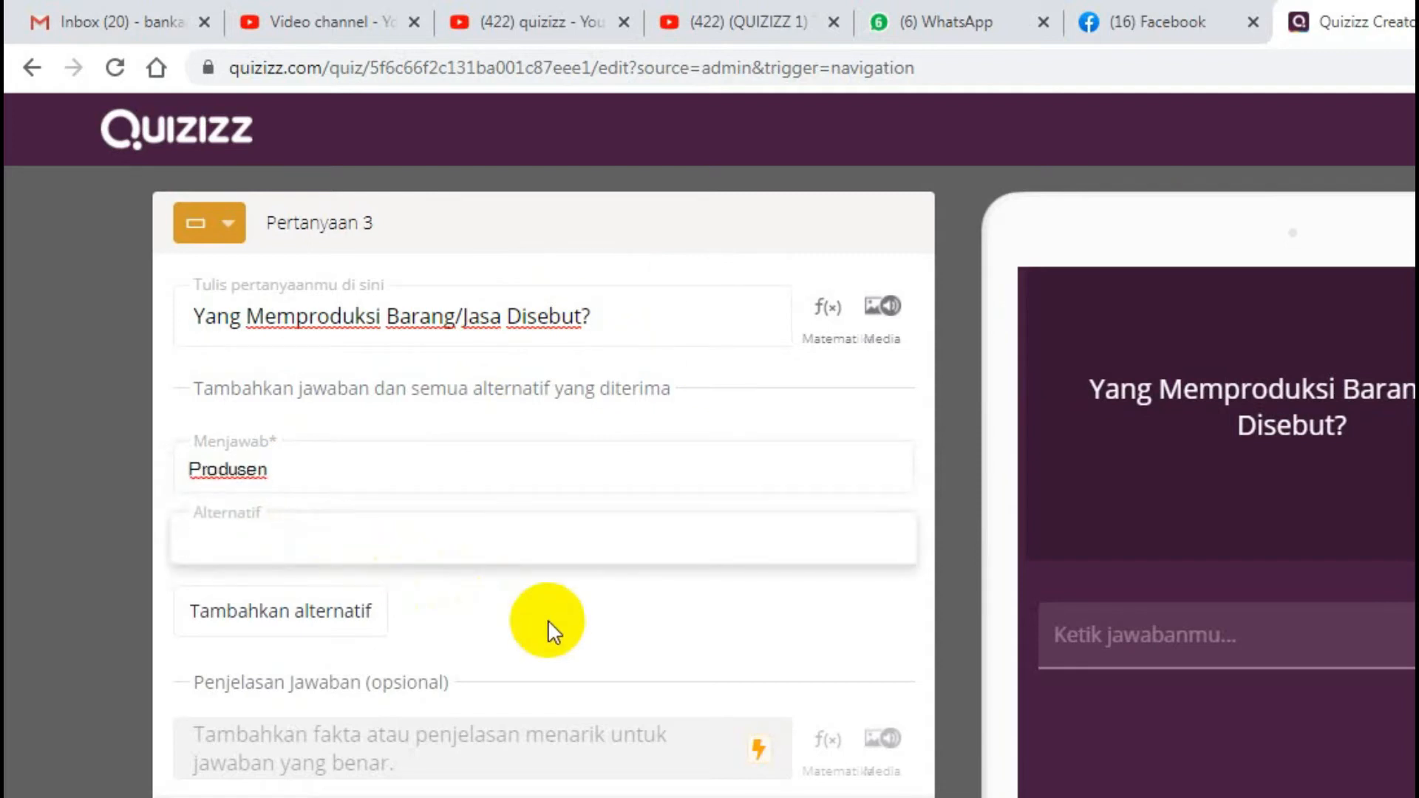
text(produsen)
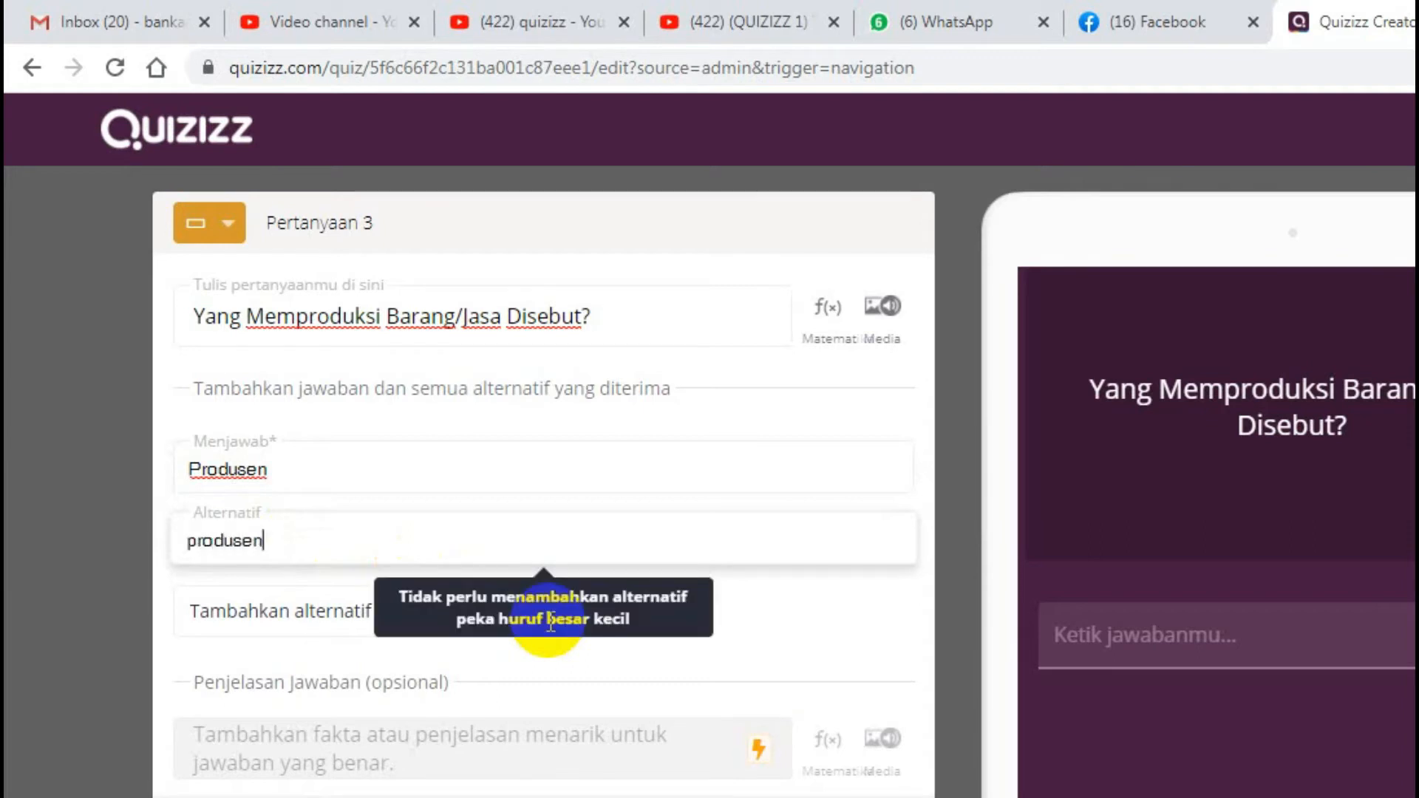
click(792, 636)
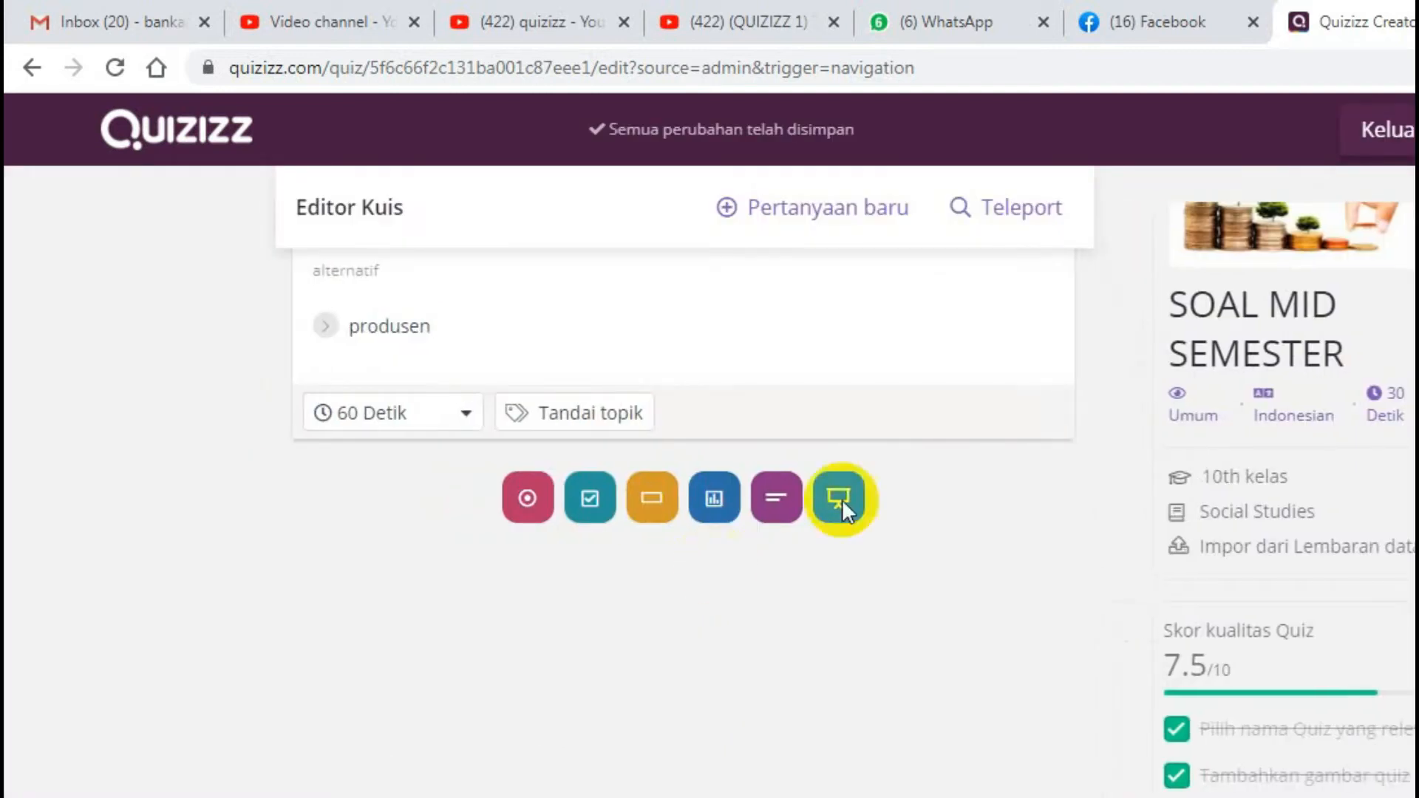
scroll(683, 517, up, 5)
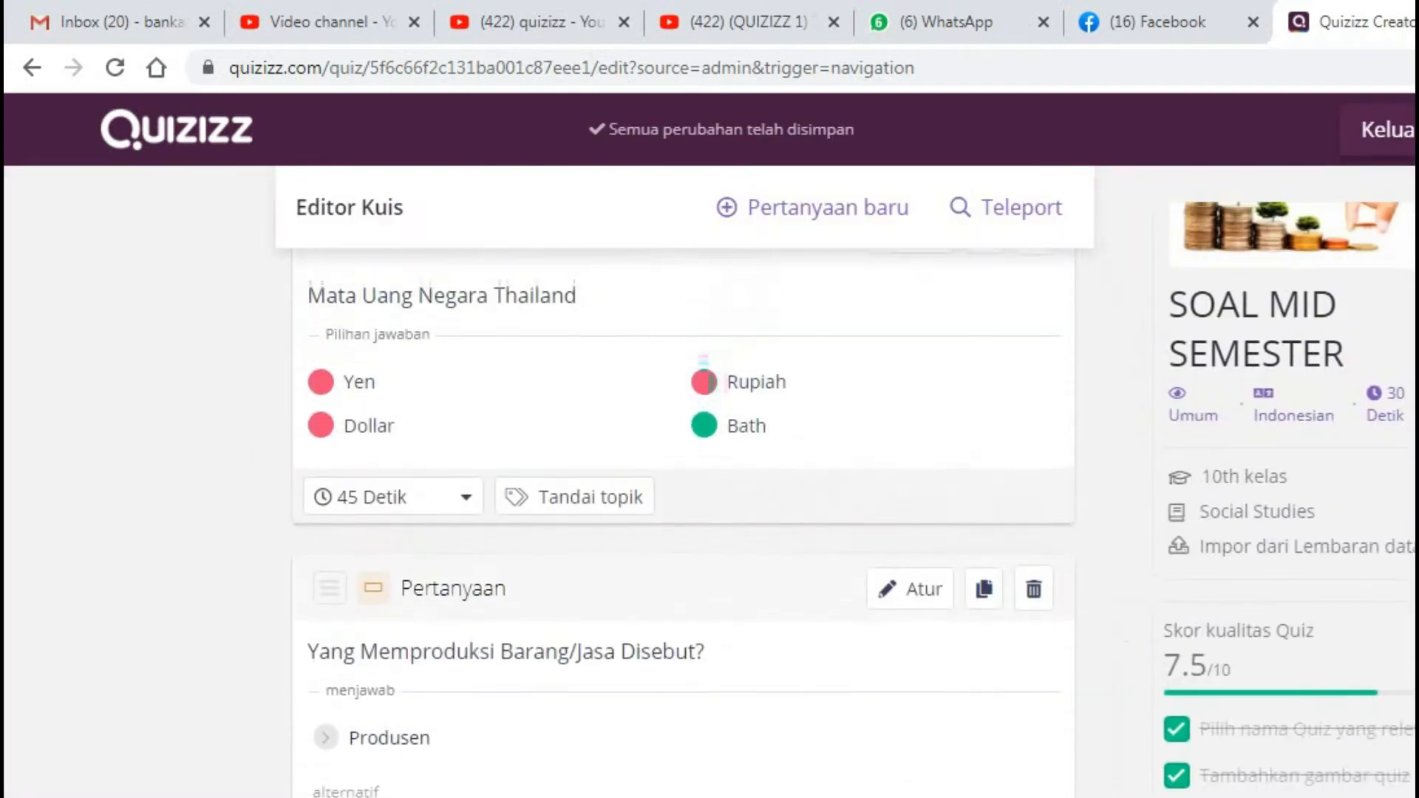
scroll(1209, 729, down, 3)
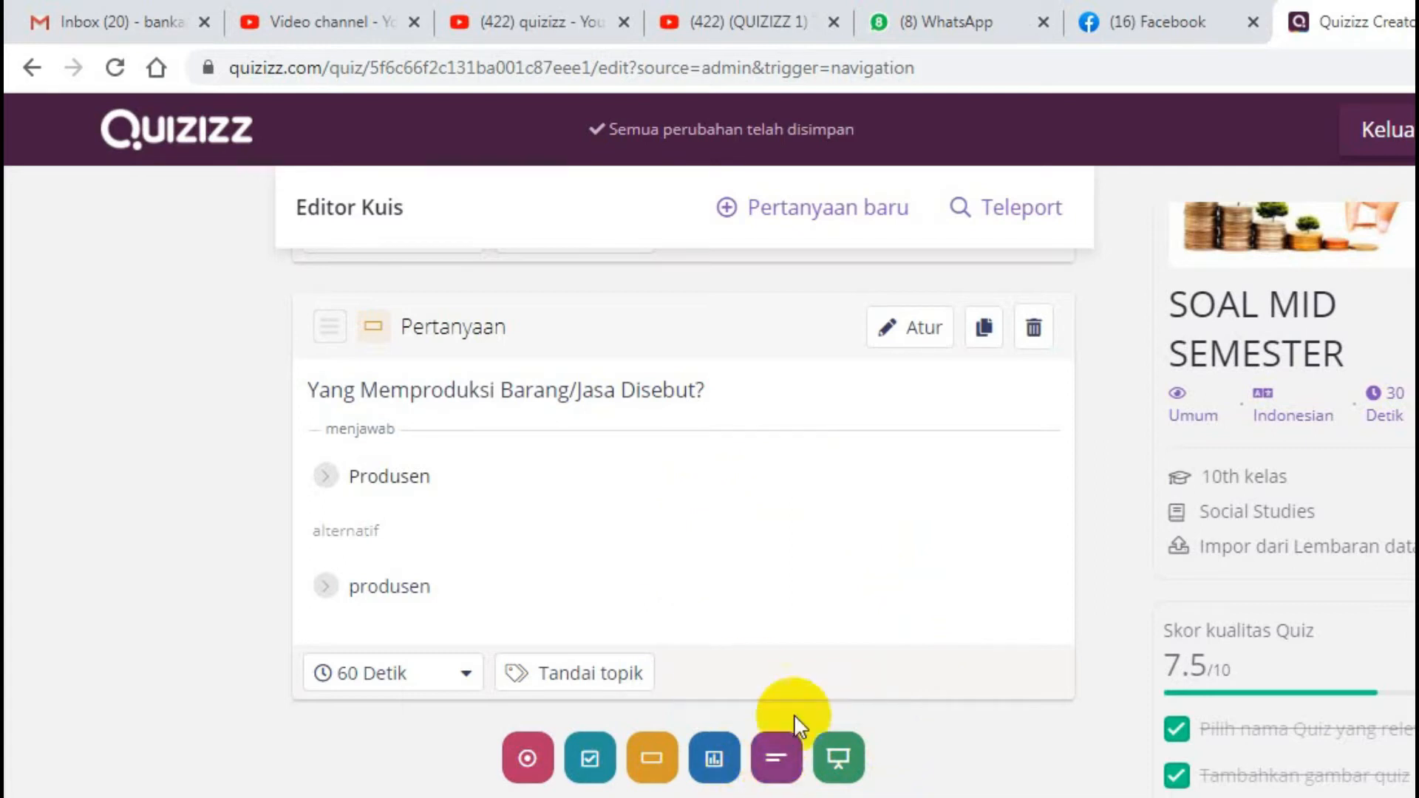
click(853, 766)
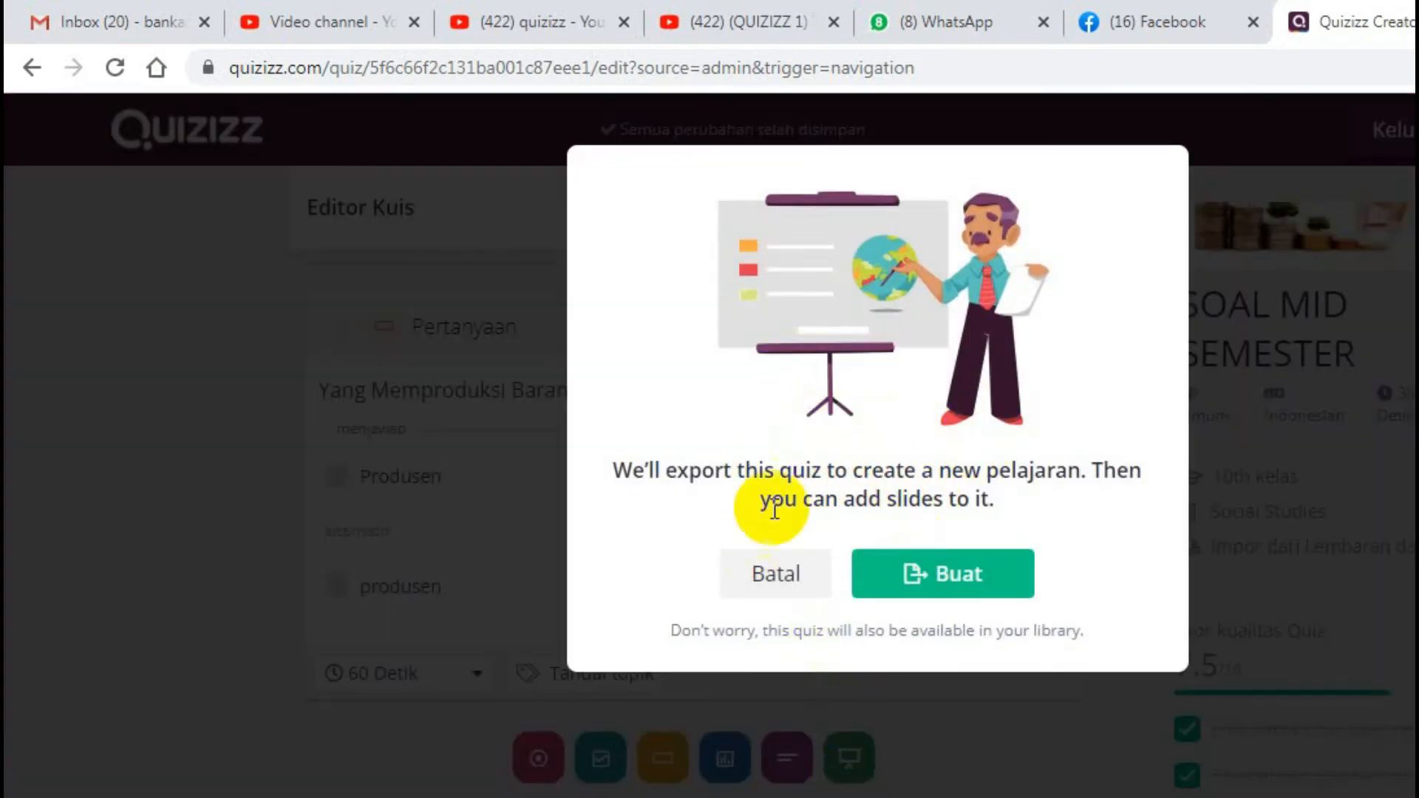
click(771, 584)
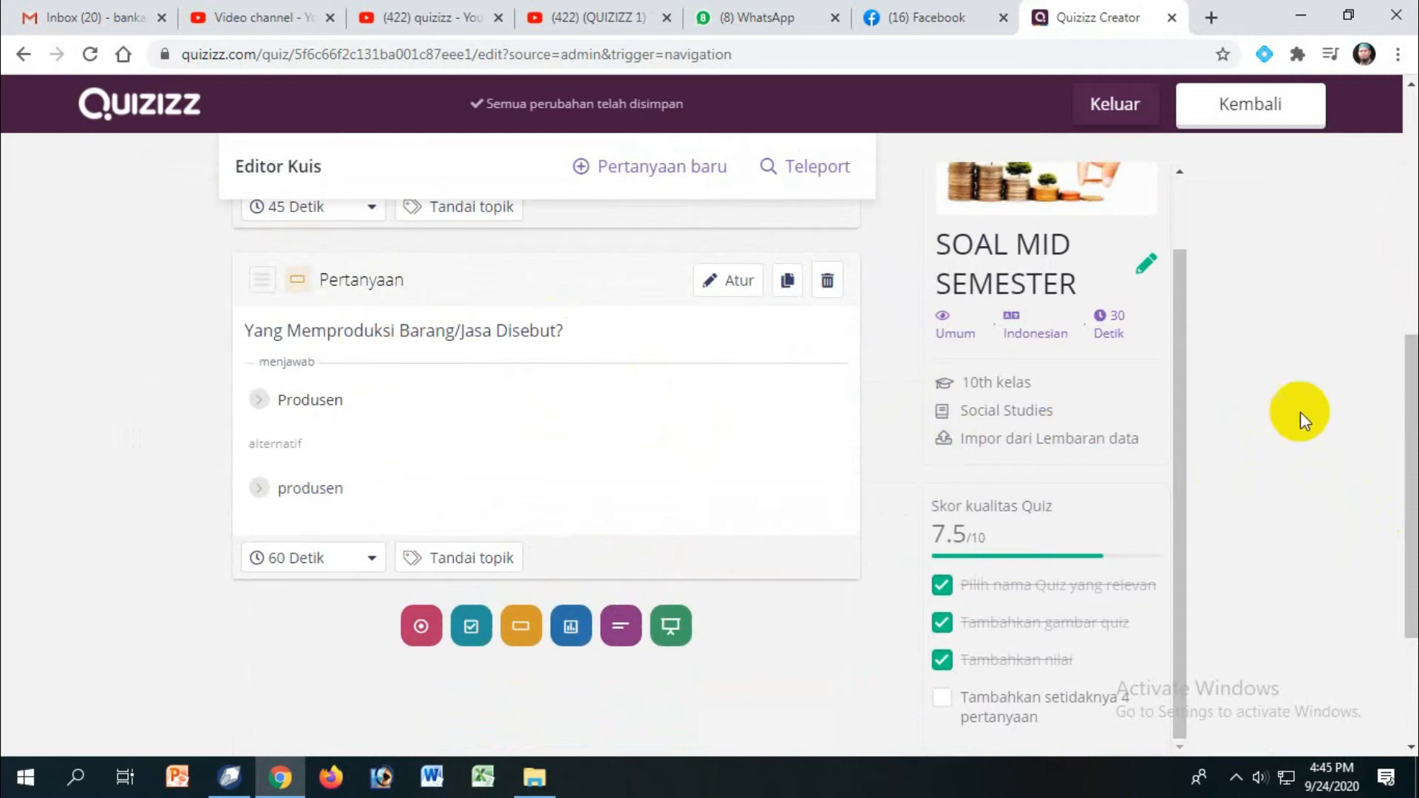
- Leave the editor for the quiz's overview page, review its questions and view the available live quiz modes
drag(1409, 495, 1392, 587)
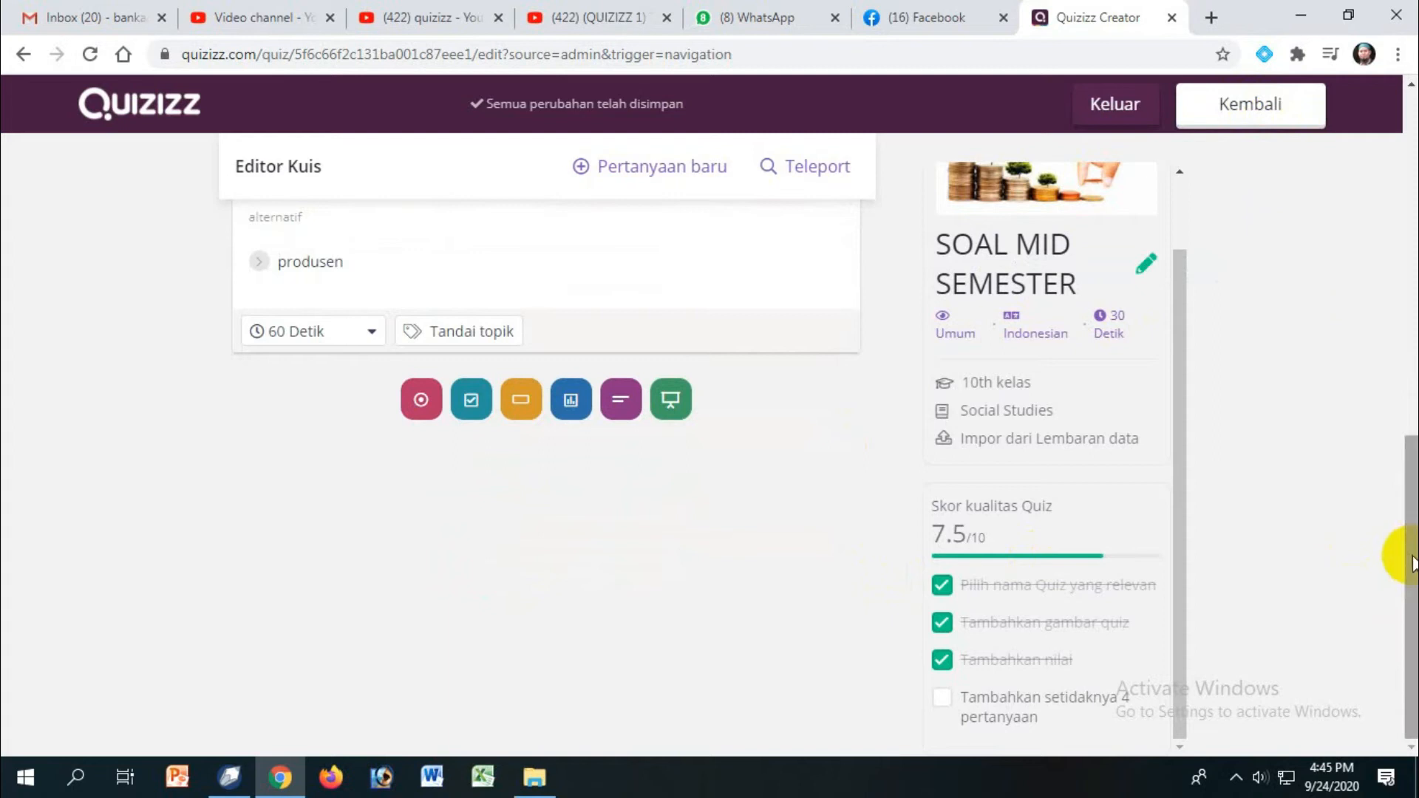
drag(1409, 559, 1406, 481)
click(1248, 111)
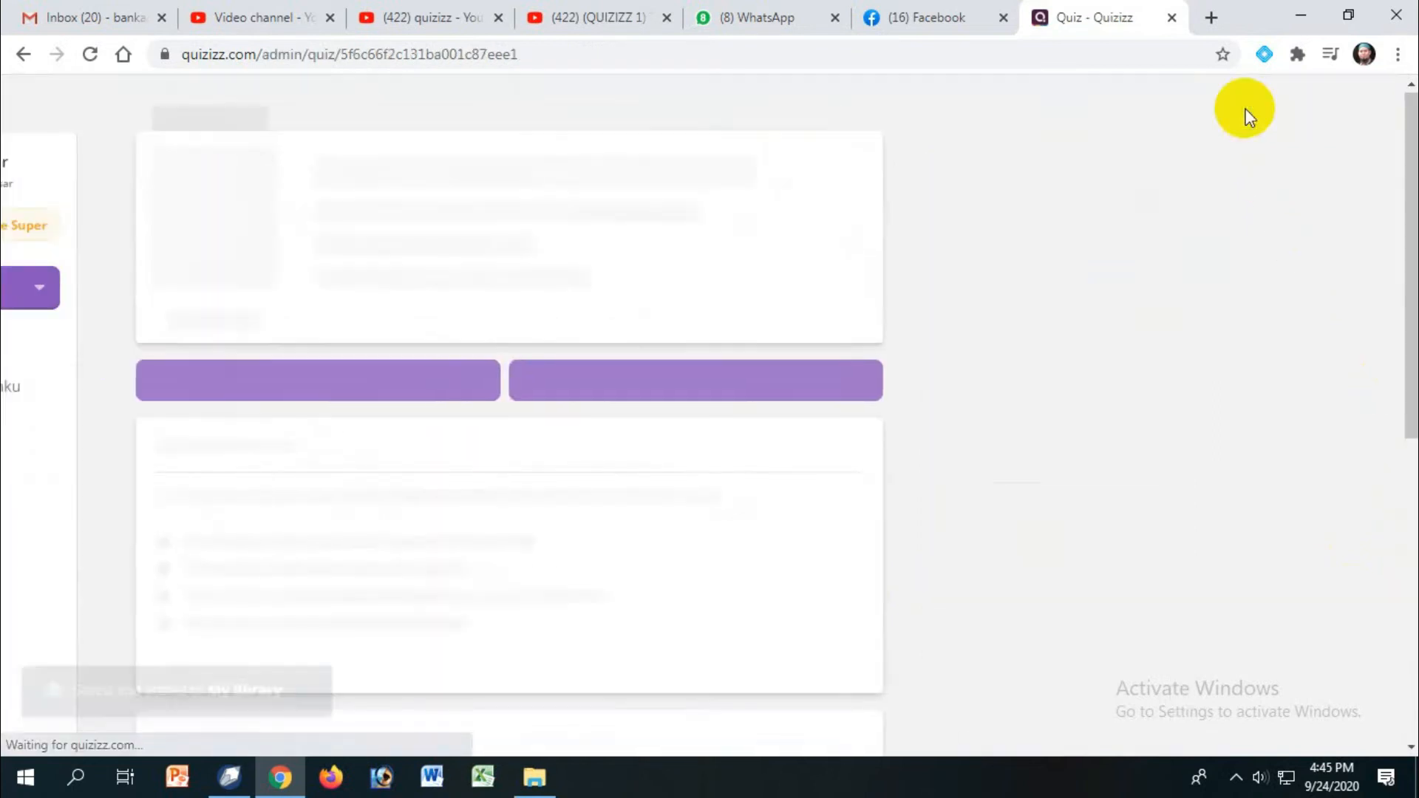
drag(1405, 339, 1411, 625)
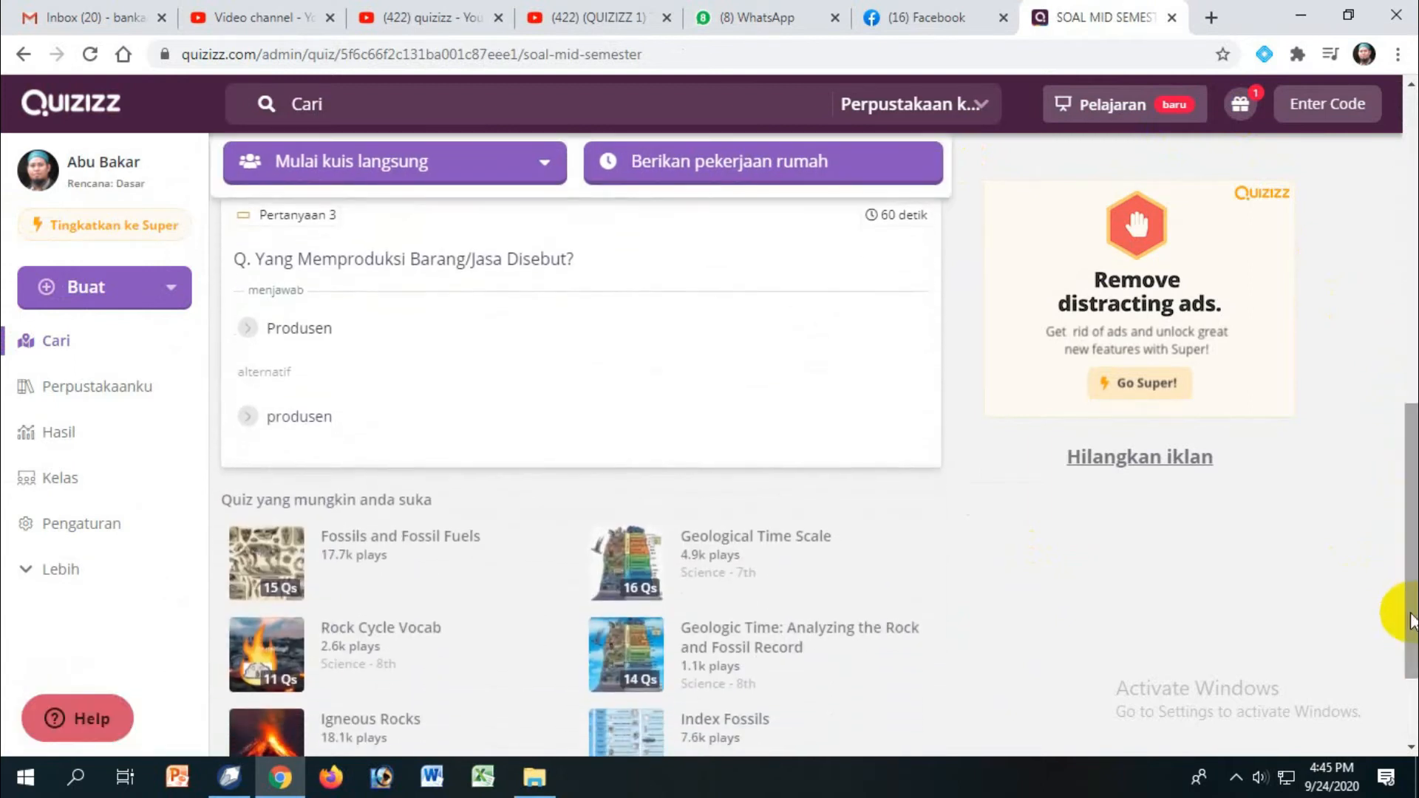
scroll(1395, 518, up, 4)
scroll(1390, 355, up, 7)
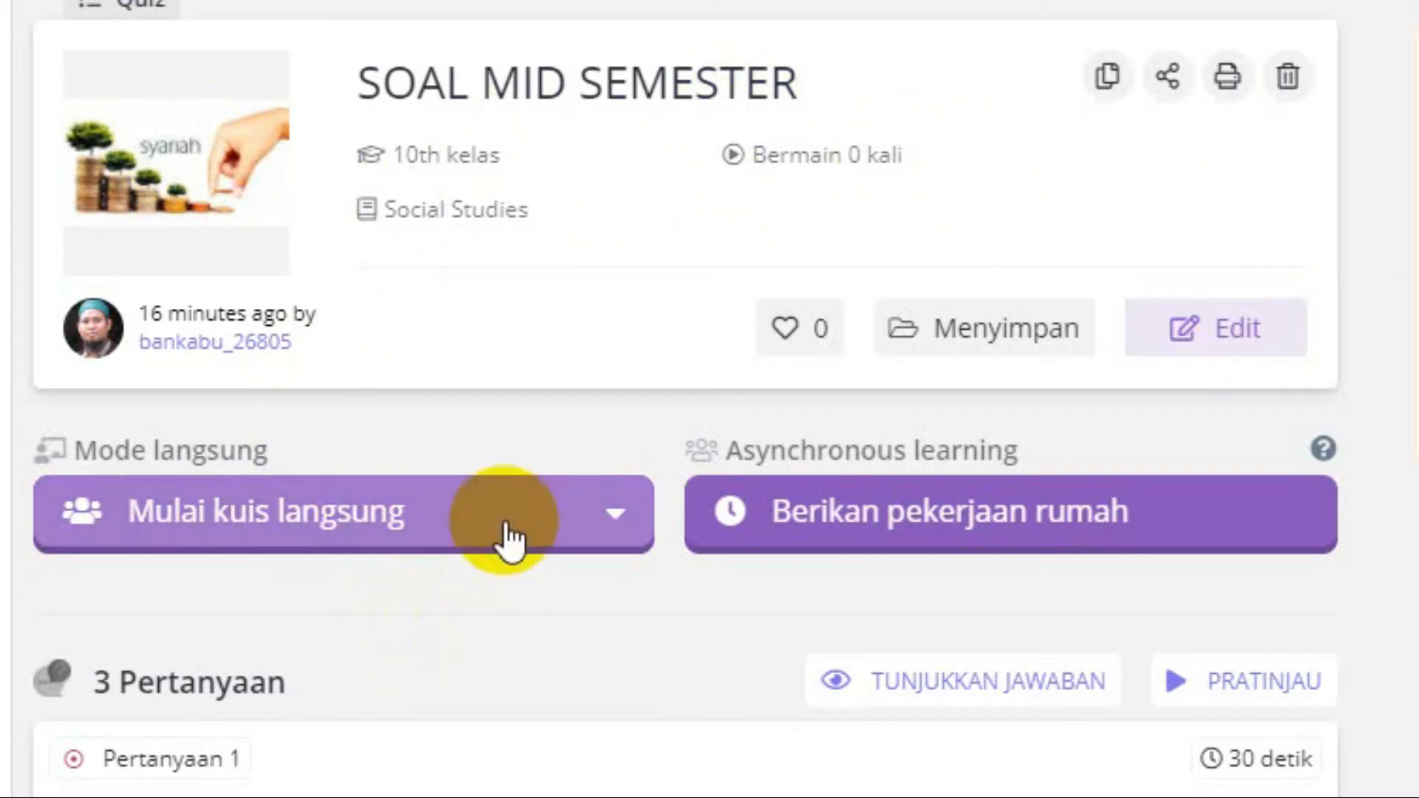
click(614, 526)
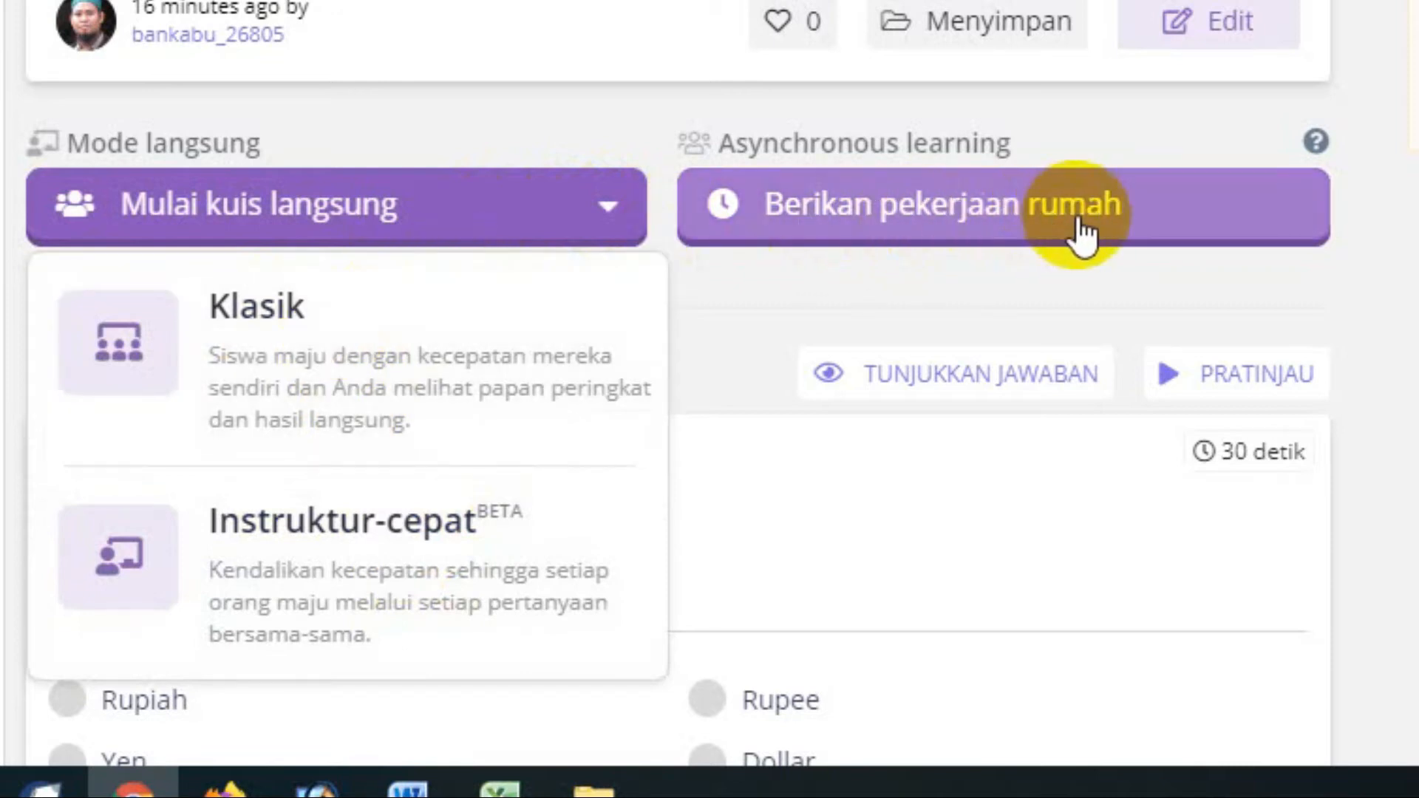
click(1389, 280)
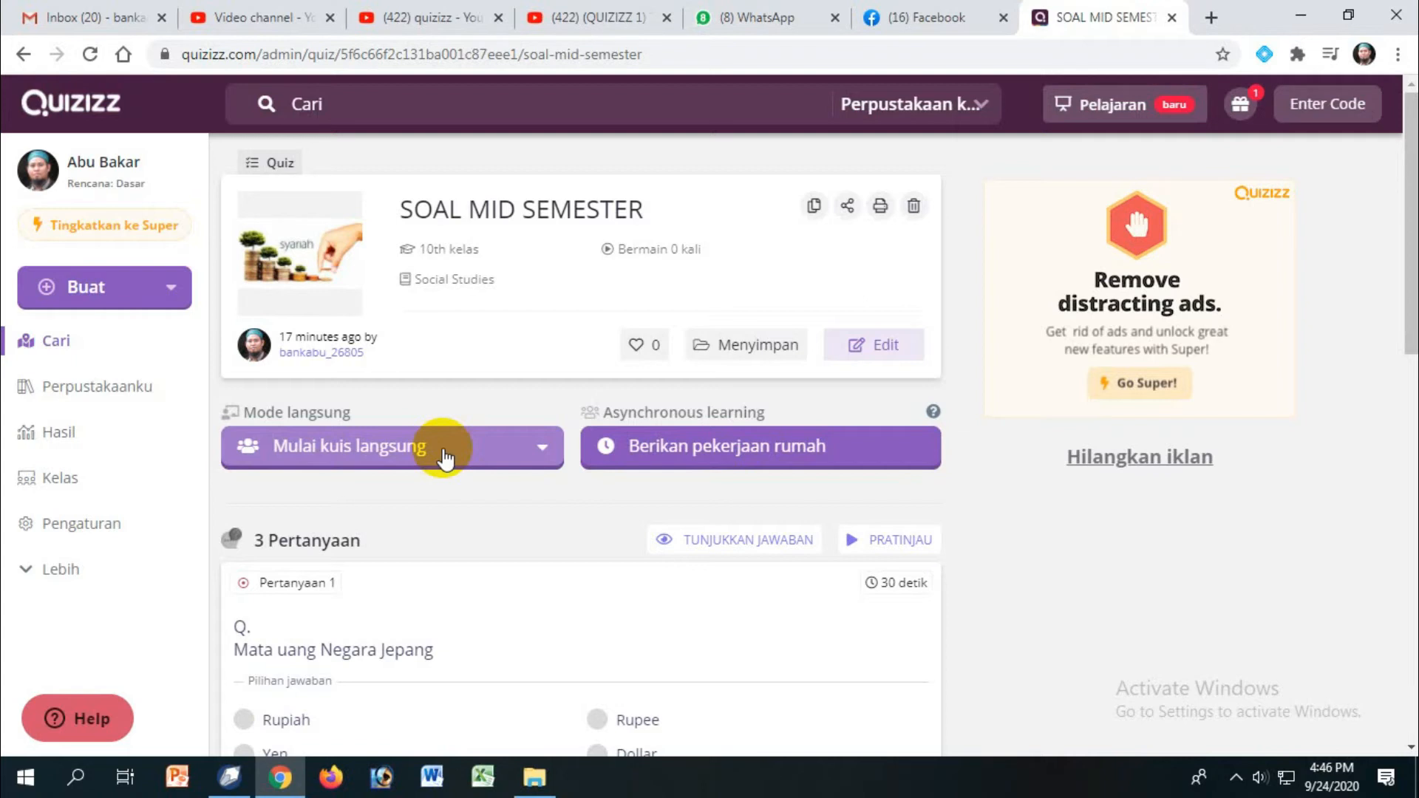
- Reopen the "SOAL MID SEMESTER" quiz for editing and review its list of questions
click(875, 347)
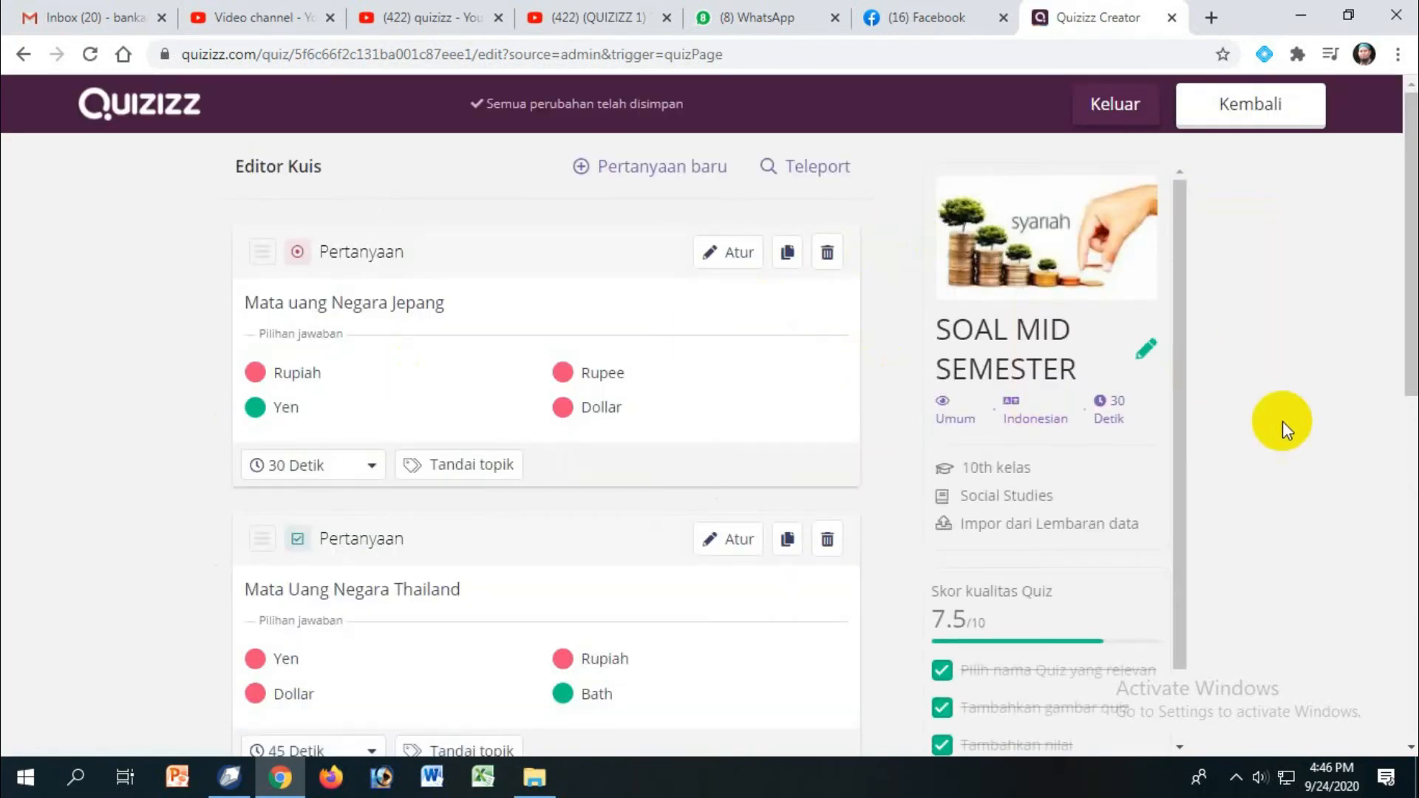
drag(1413, 366, 1413, 620)
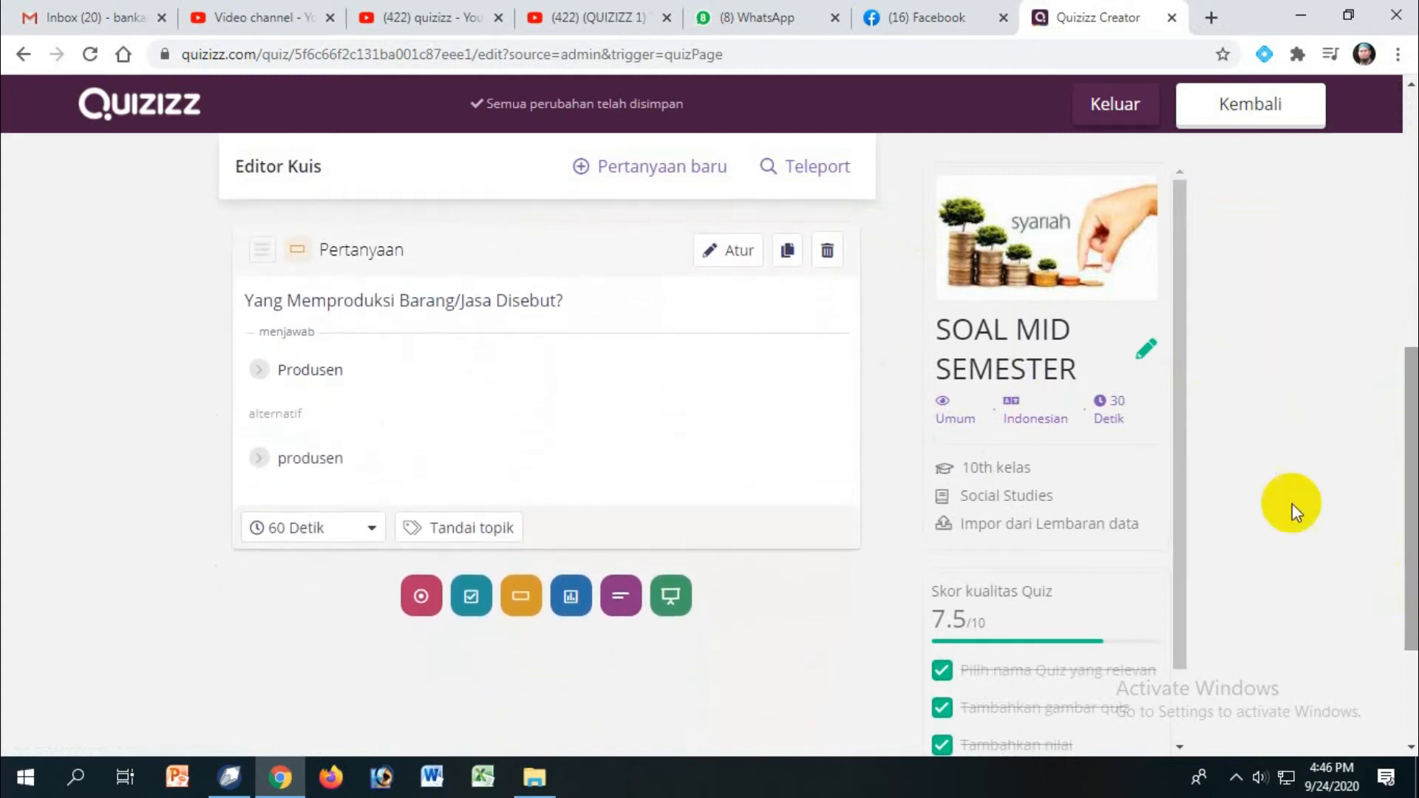
drag(1411, 525, 1408, 236)
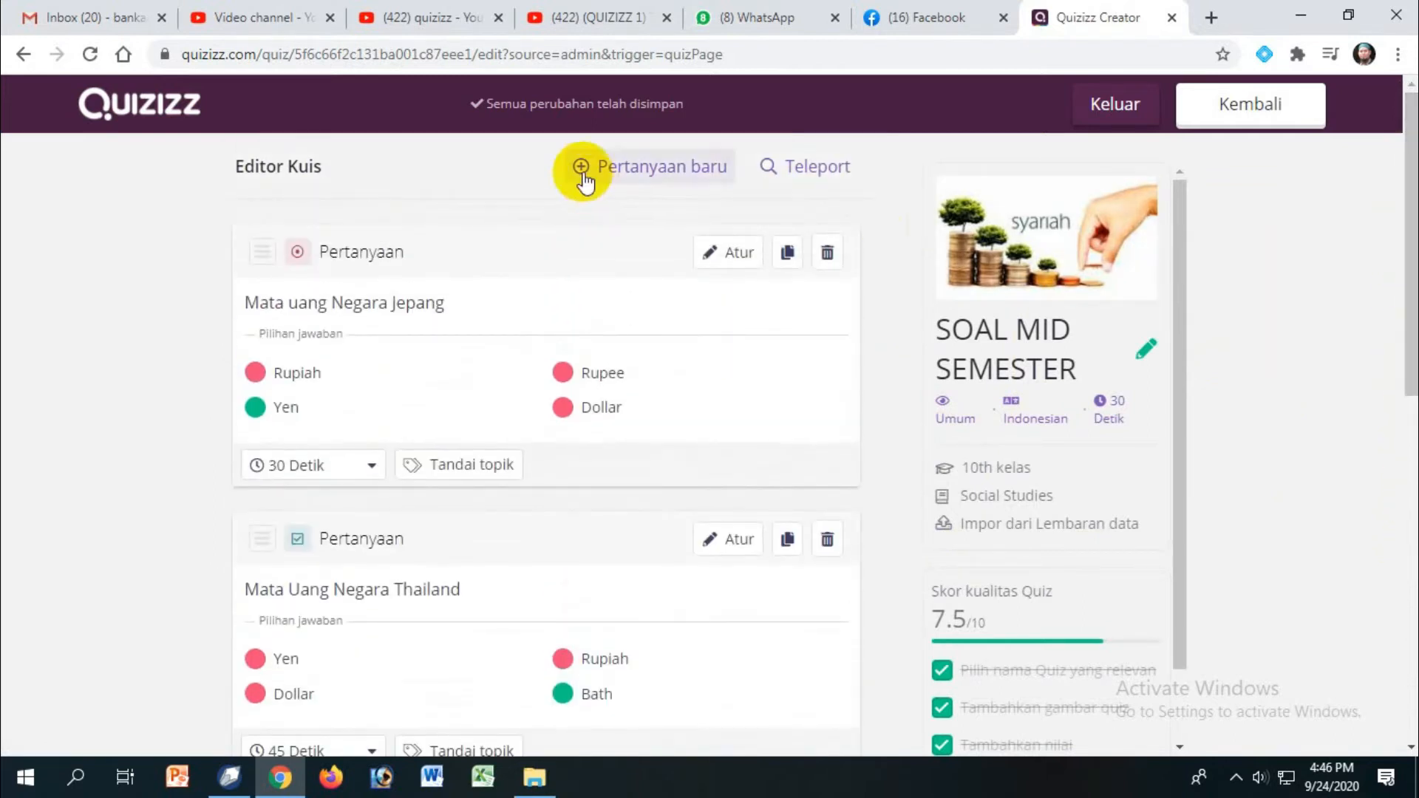
drag(1405, 374, 1405, 593)
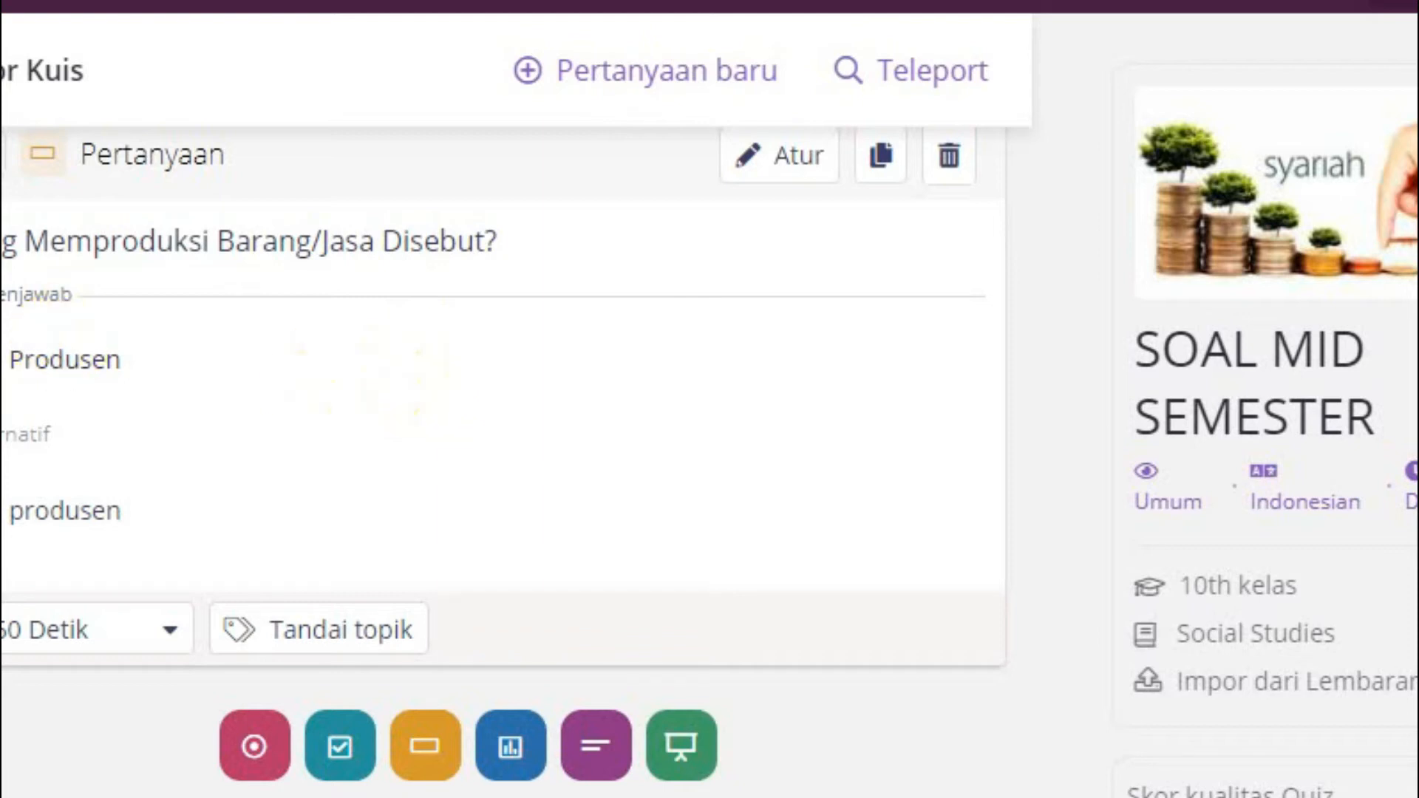
- Start Teleport and search the public quizzes for "ilmu ekonomi"
click(904, 77)
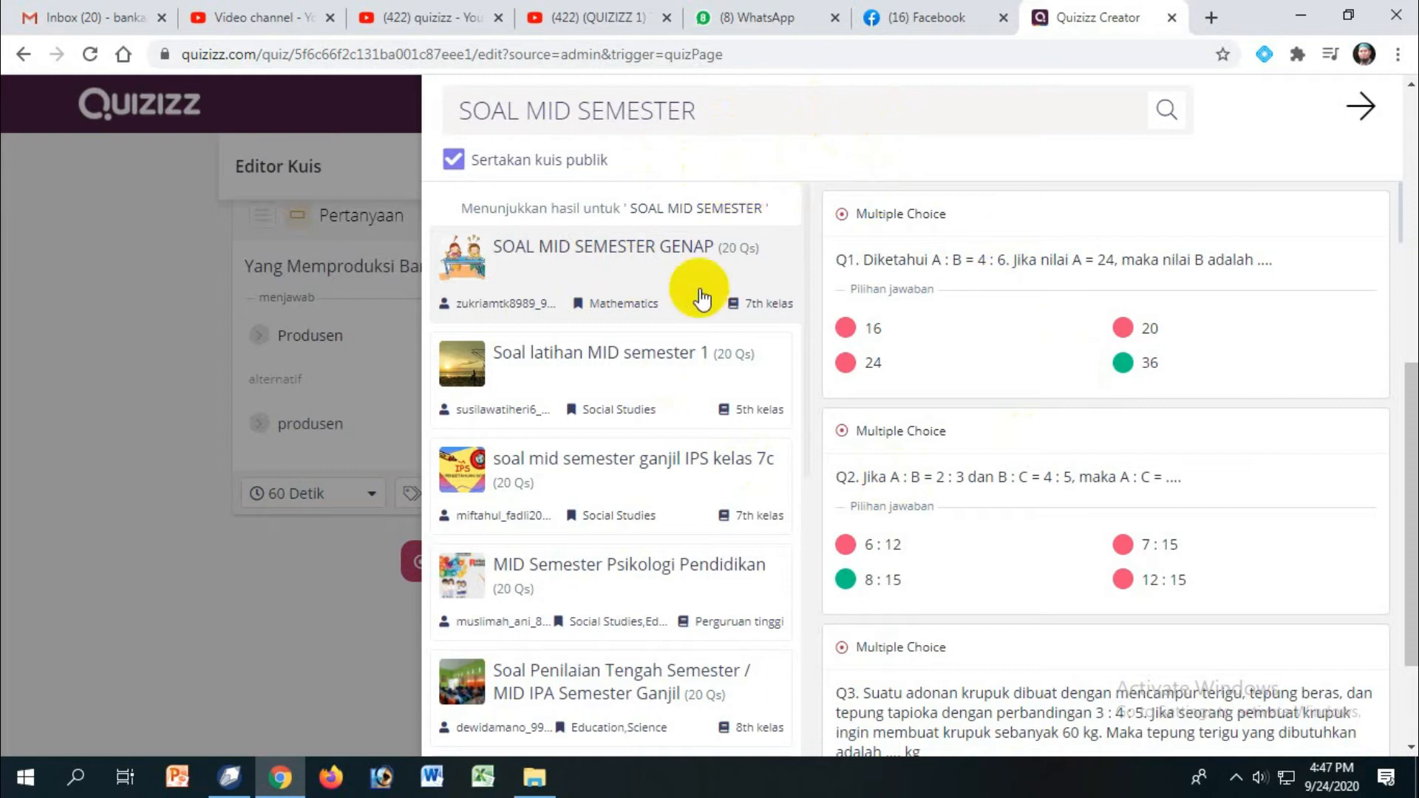
click(729, 113)
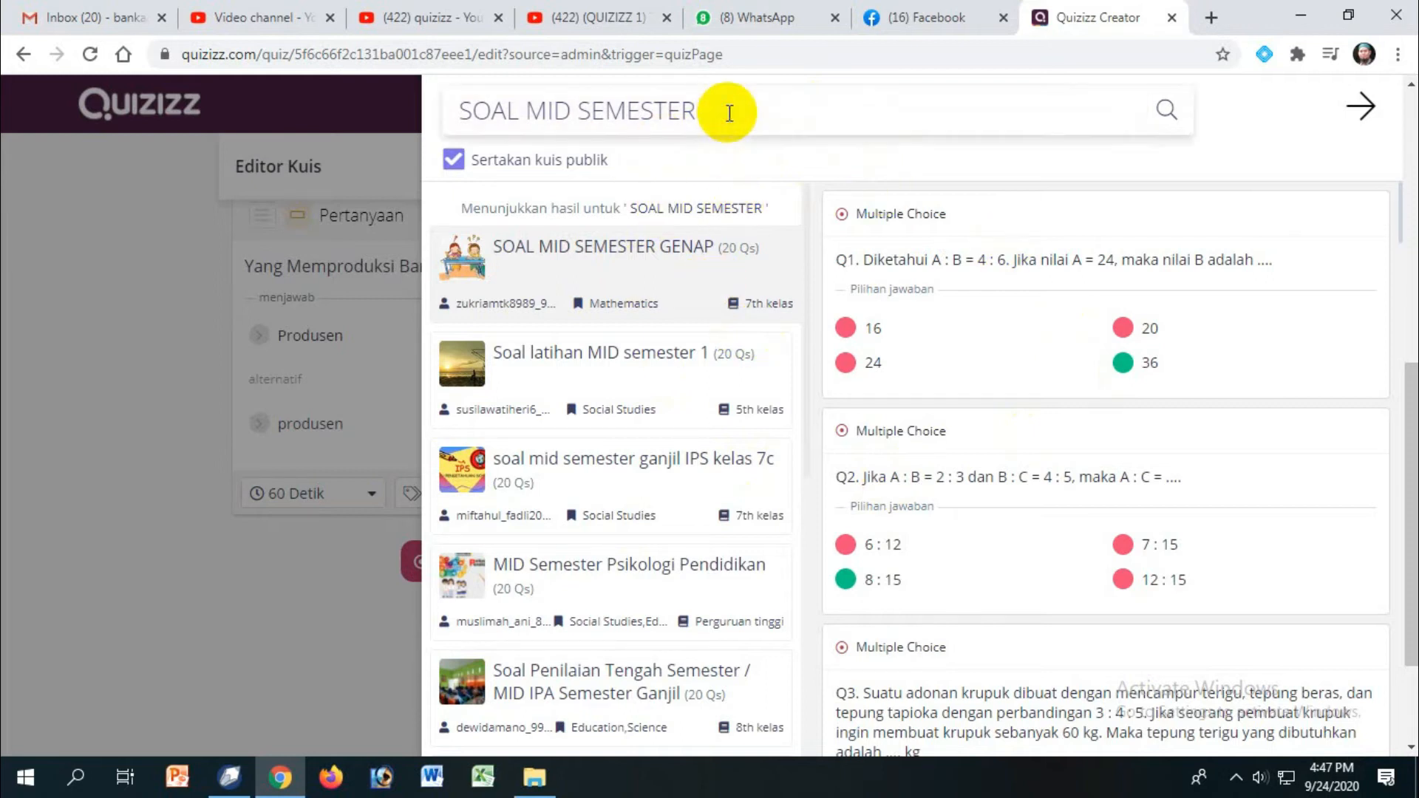
key(ctrl+a)
text(ilmu ekonomi)
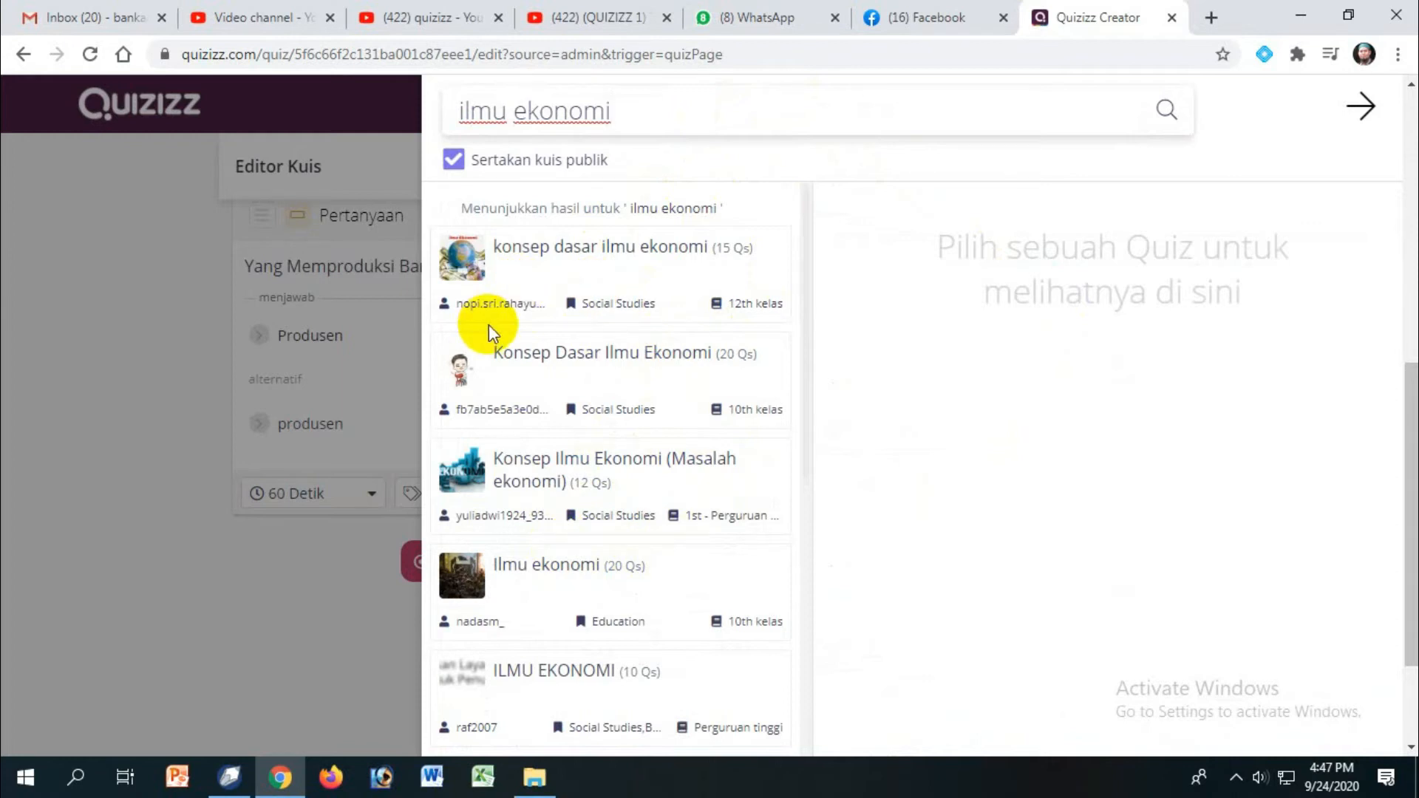
drag(1405, 414, 1390, 495)
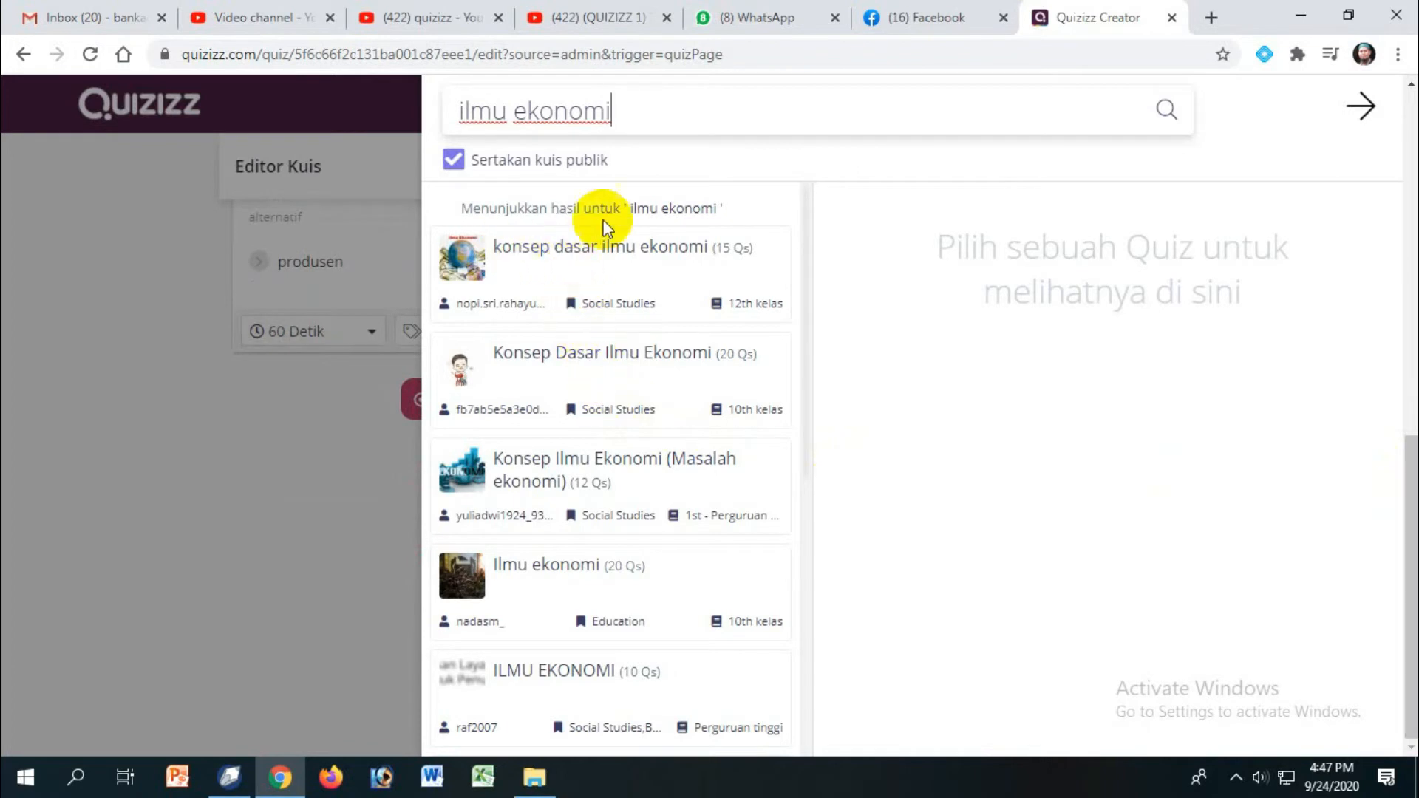
- Teleport the question "kebutuhan menurut intensitasnya" from the quiz "konsep dasar ilmu ekonomi" and return to the editor
click(582, 264)
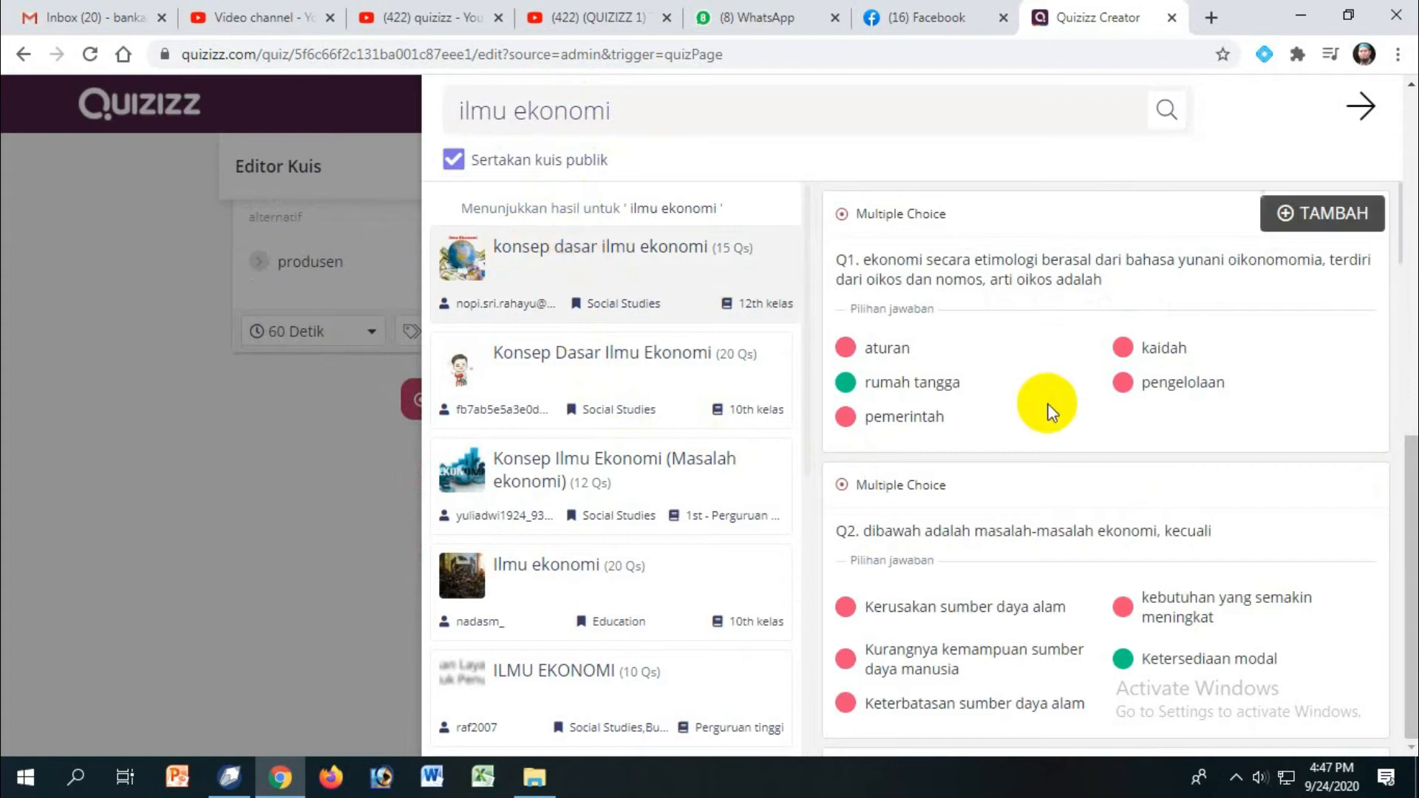
drag(1403, 481, 1402, 316)
click(1405, 238)
mouse_move(988, 368)
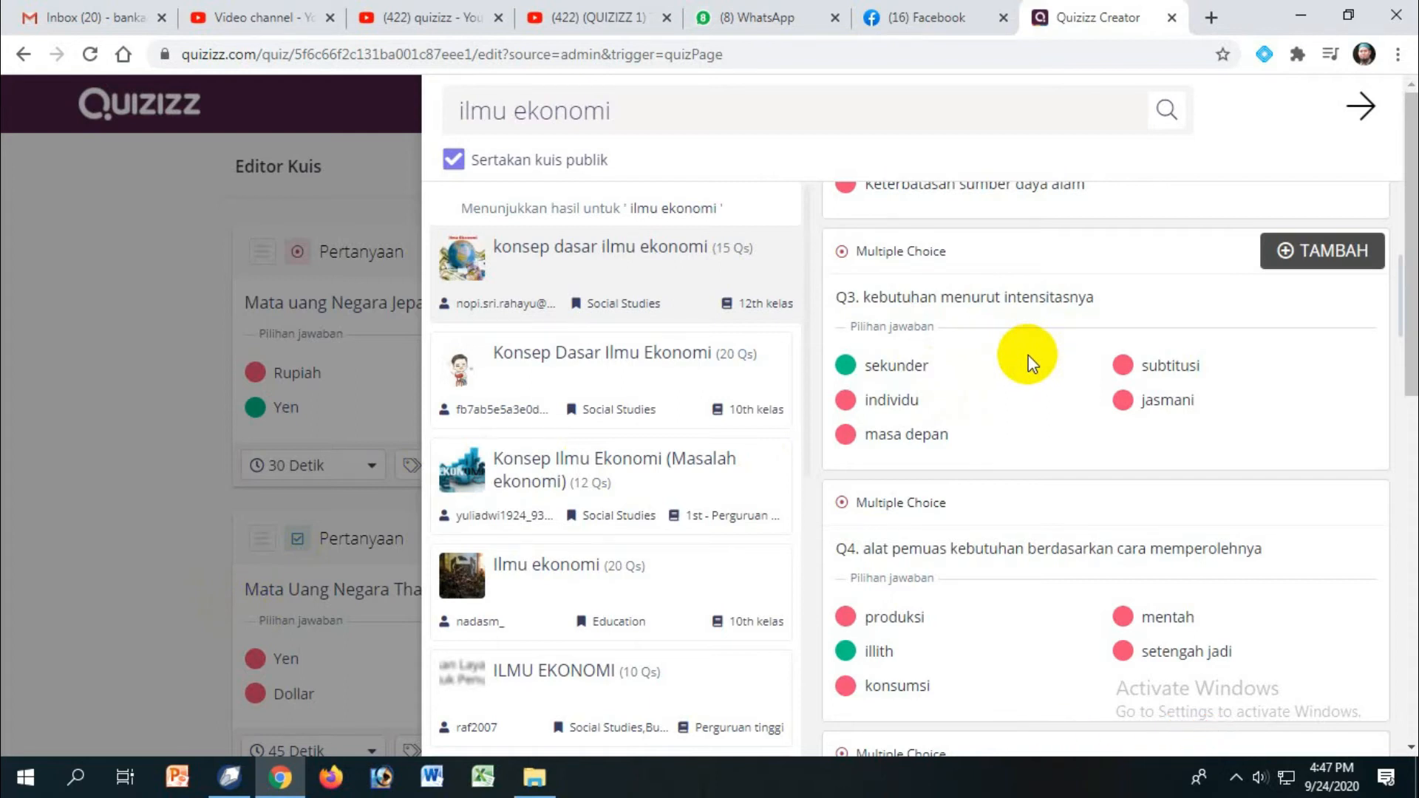
click(1321, 266)
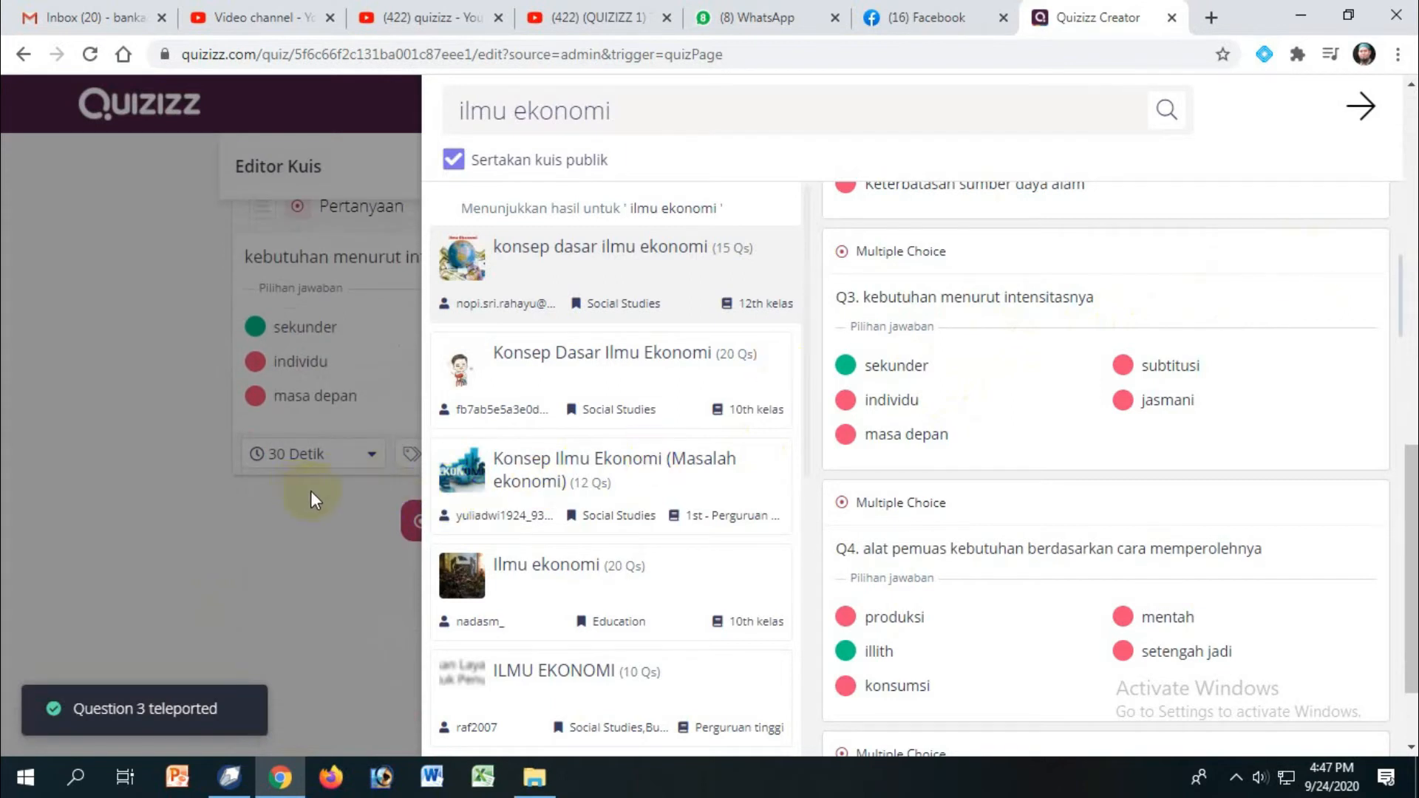
click(1362, 104)
drag(1412, 573, 1385, 533)
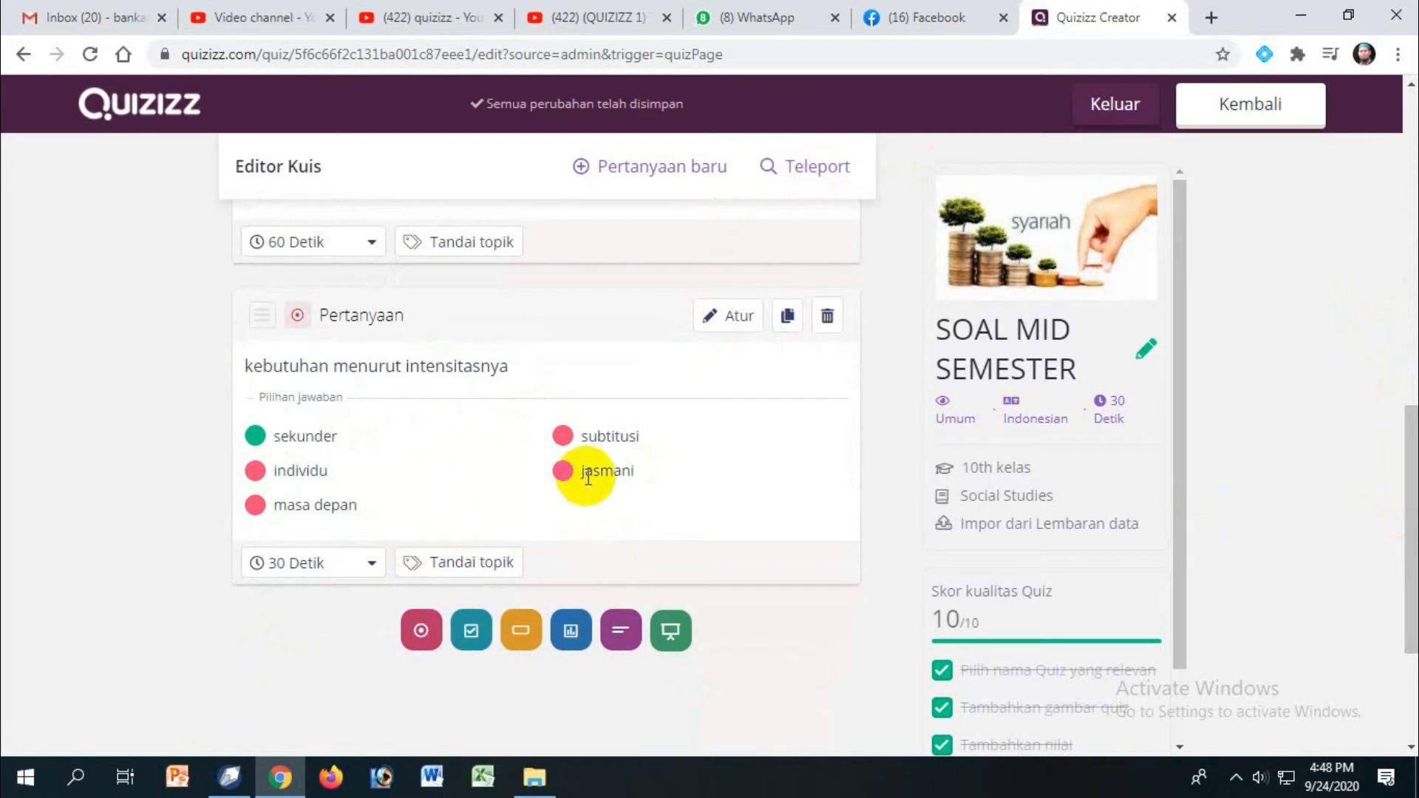
- Delete the answer option "masa depan" from the question "kebutuhan menurut intensitasnya" and save the question
click(732, 320)
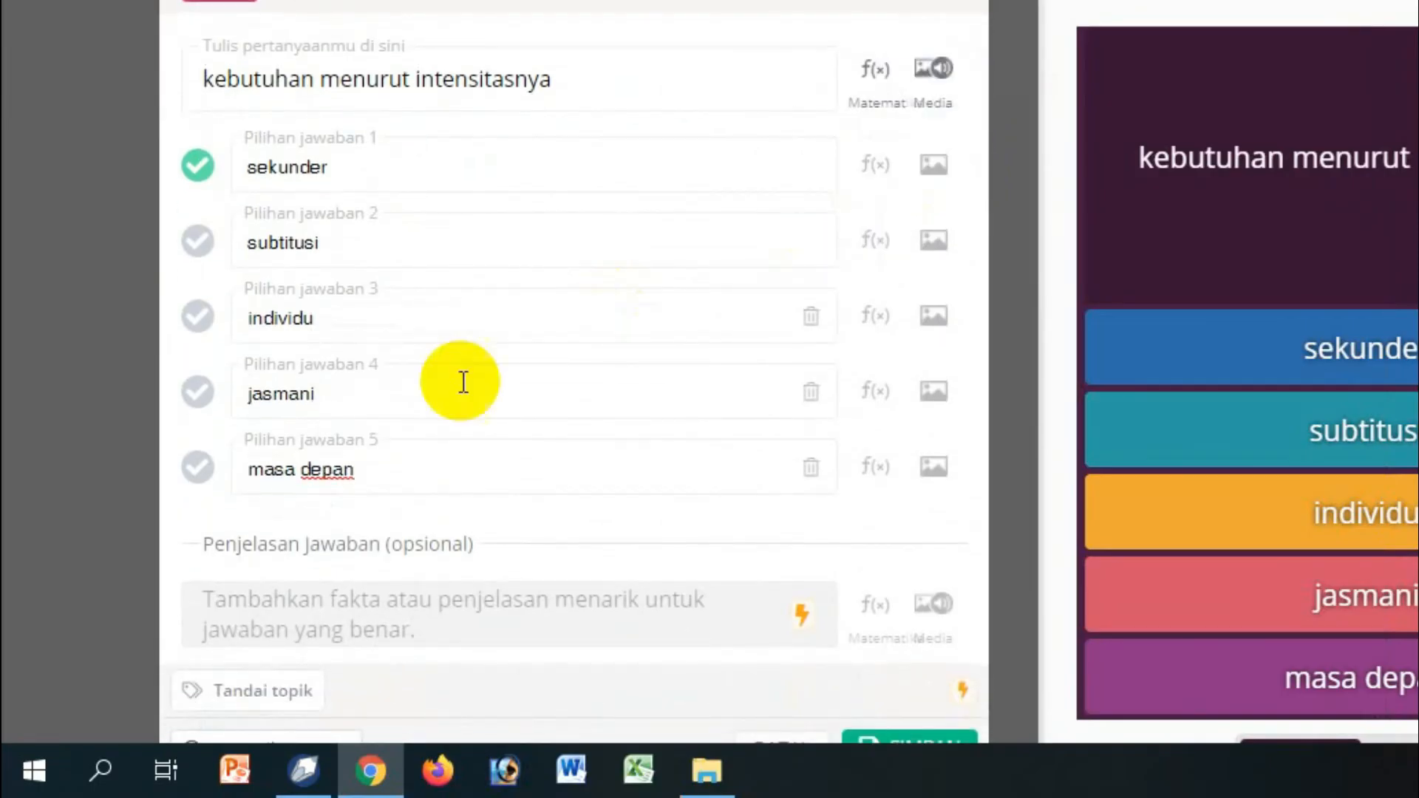
click(387, 474)
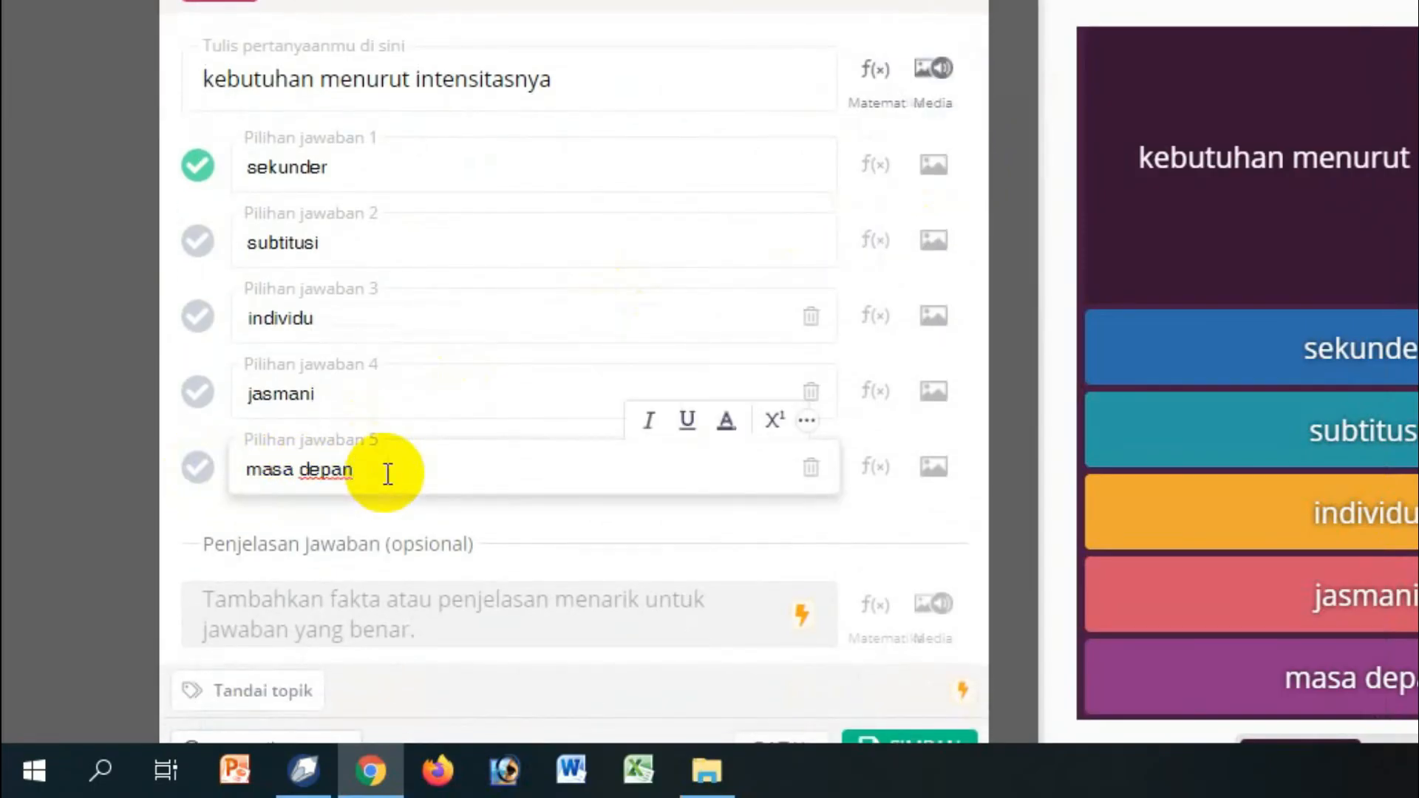
click(601, 519)
scroll(813, 429, down, 1)
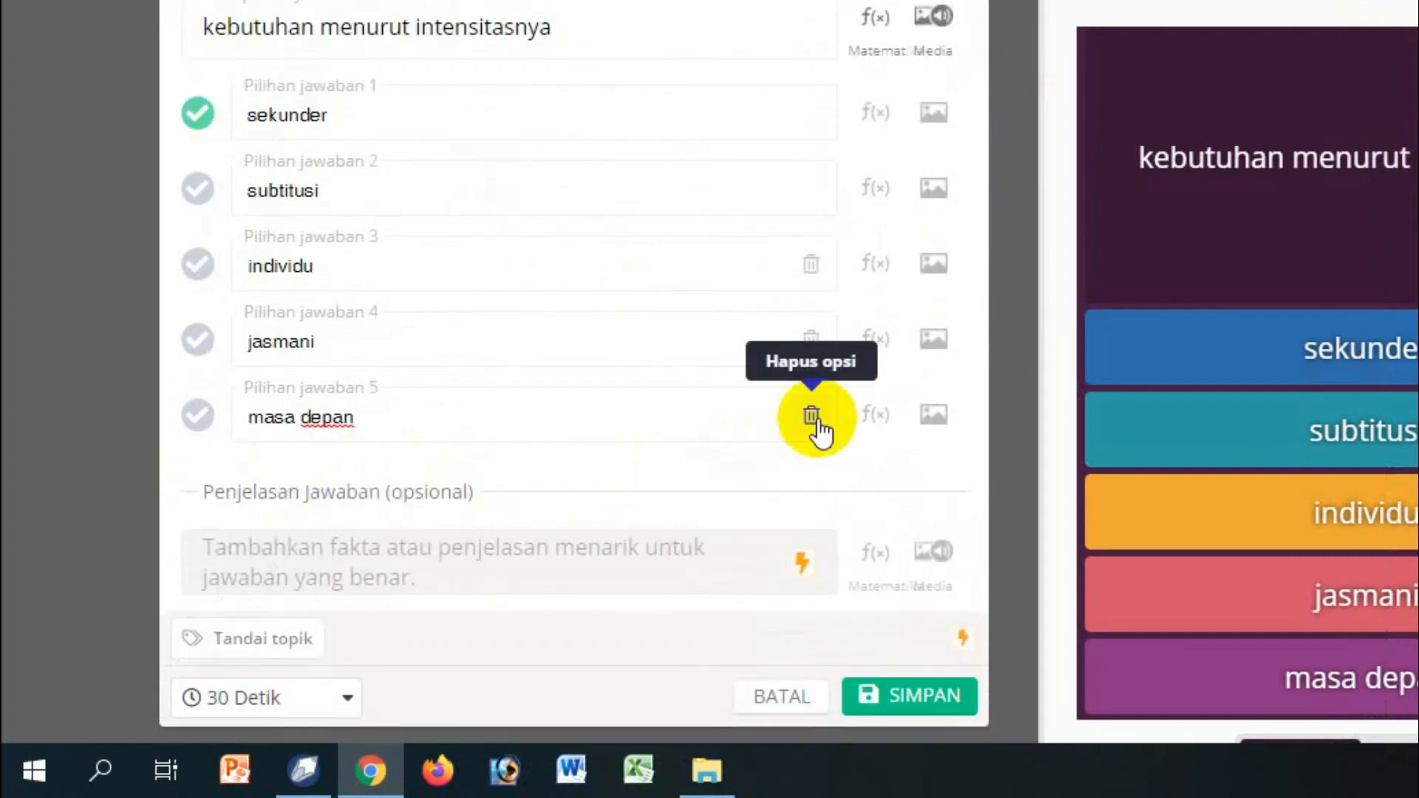
click(815, 418)
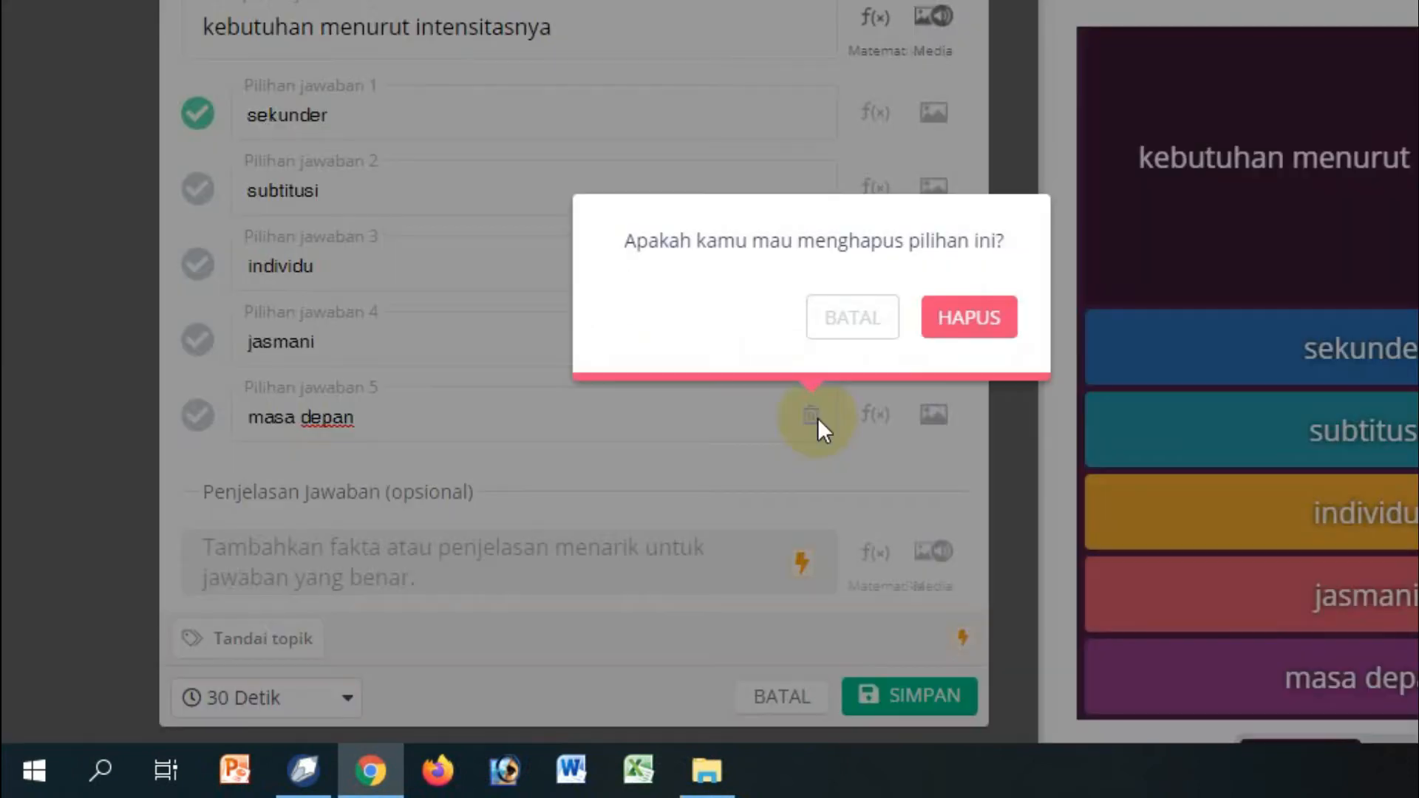
click(962, 323)
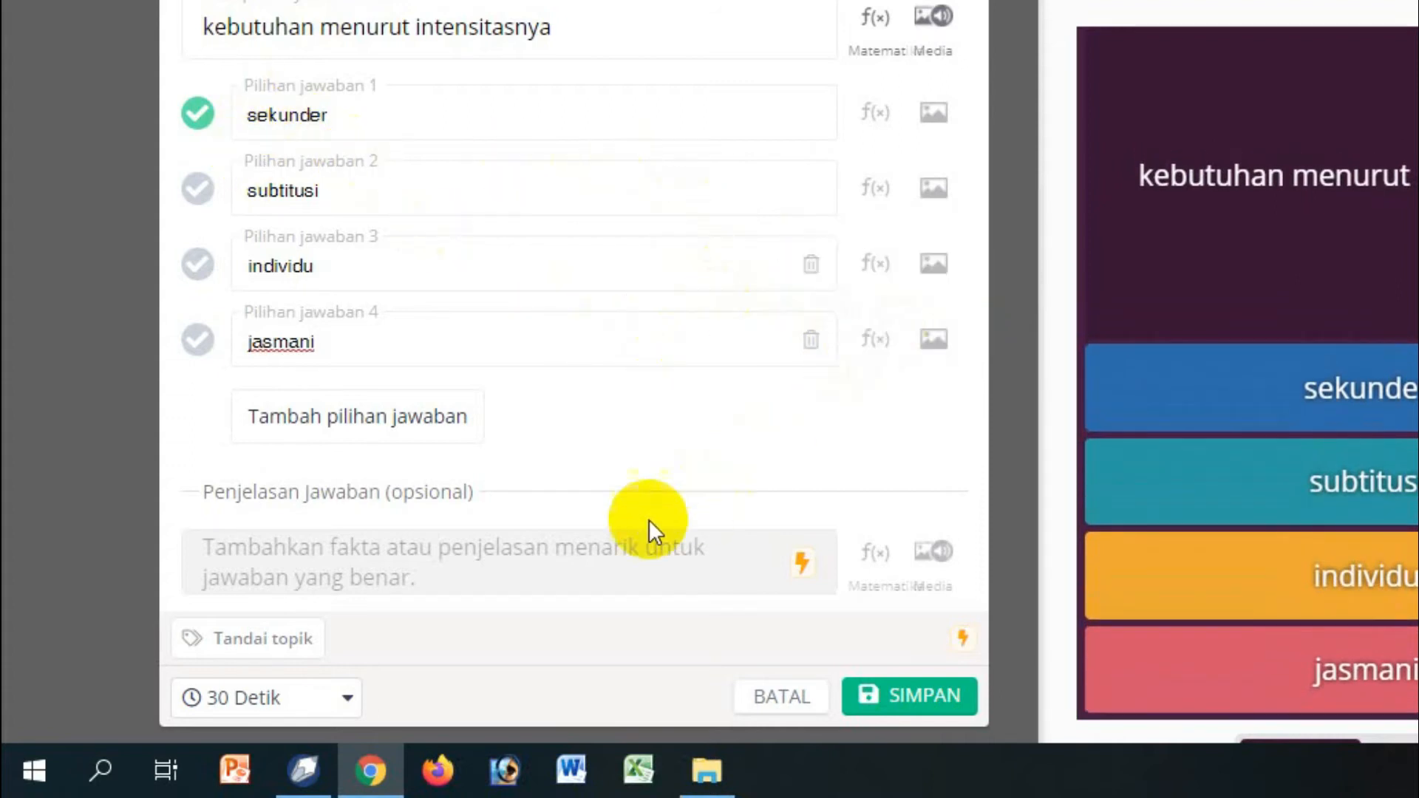
click(908, 712)
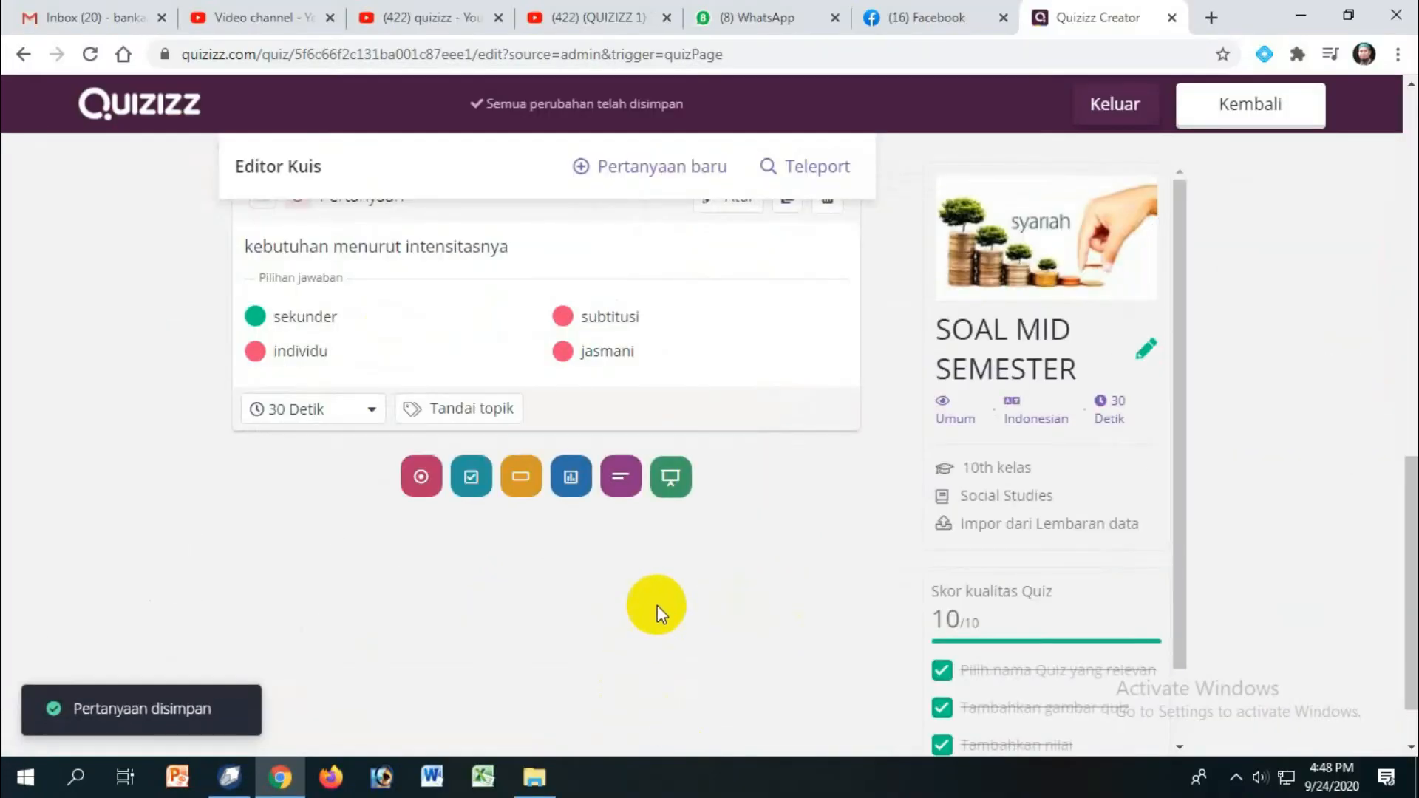
- Start Teleport and search the public quizzes for "ekonomi"
click(788, 173)
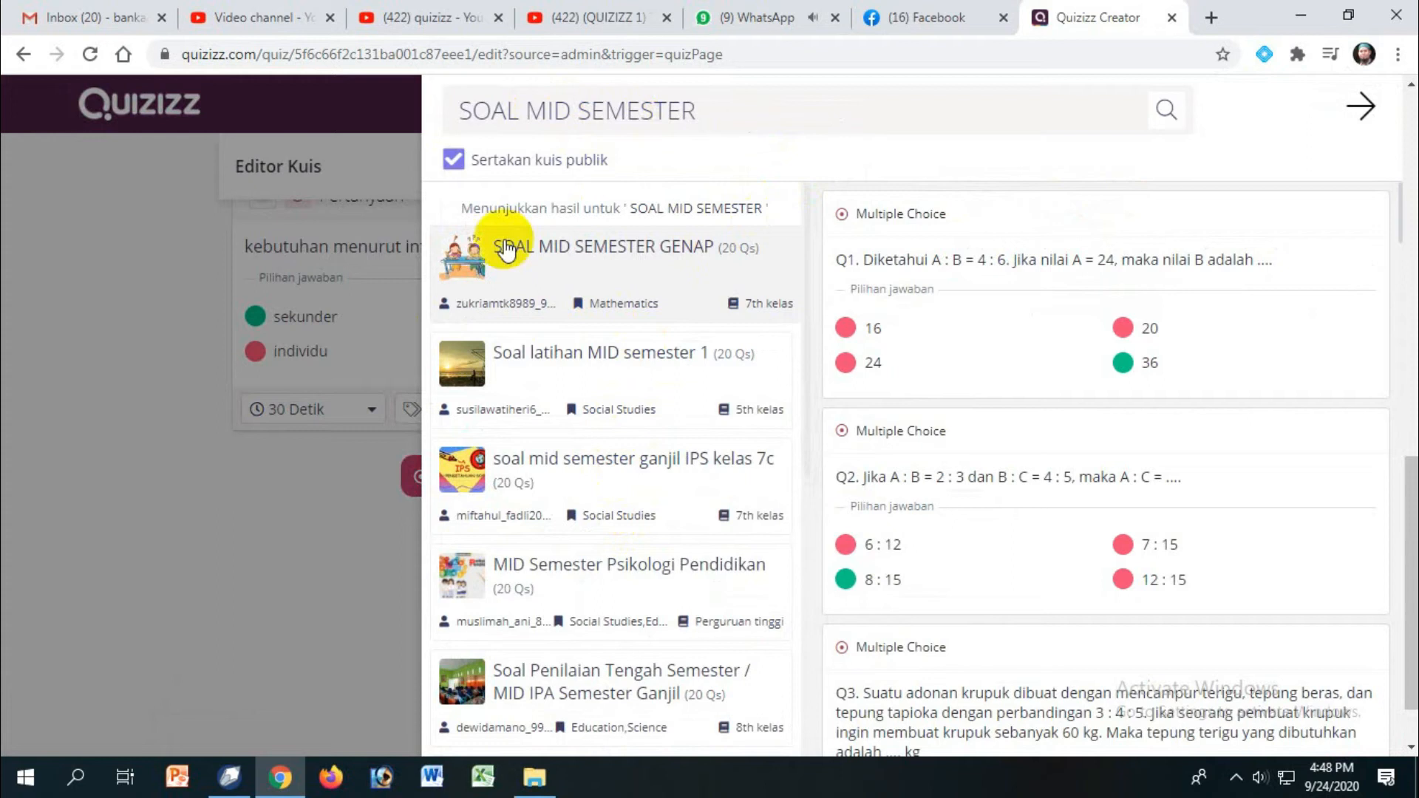
click(726, 110)
key(ctrl+a)
text(ekonomi)
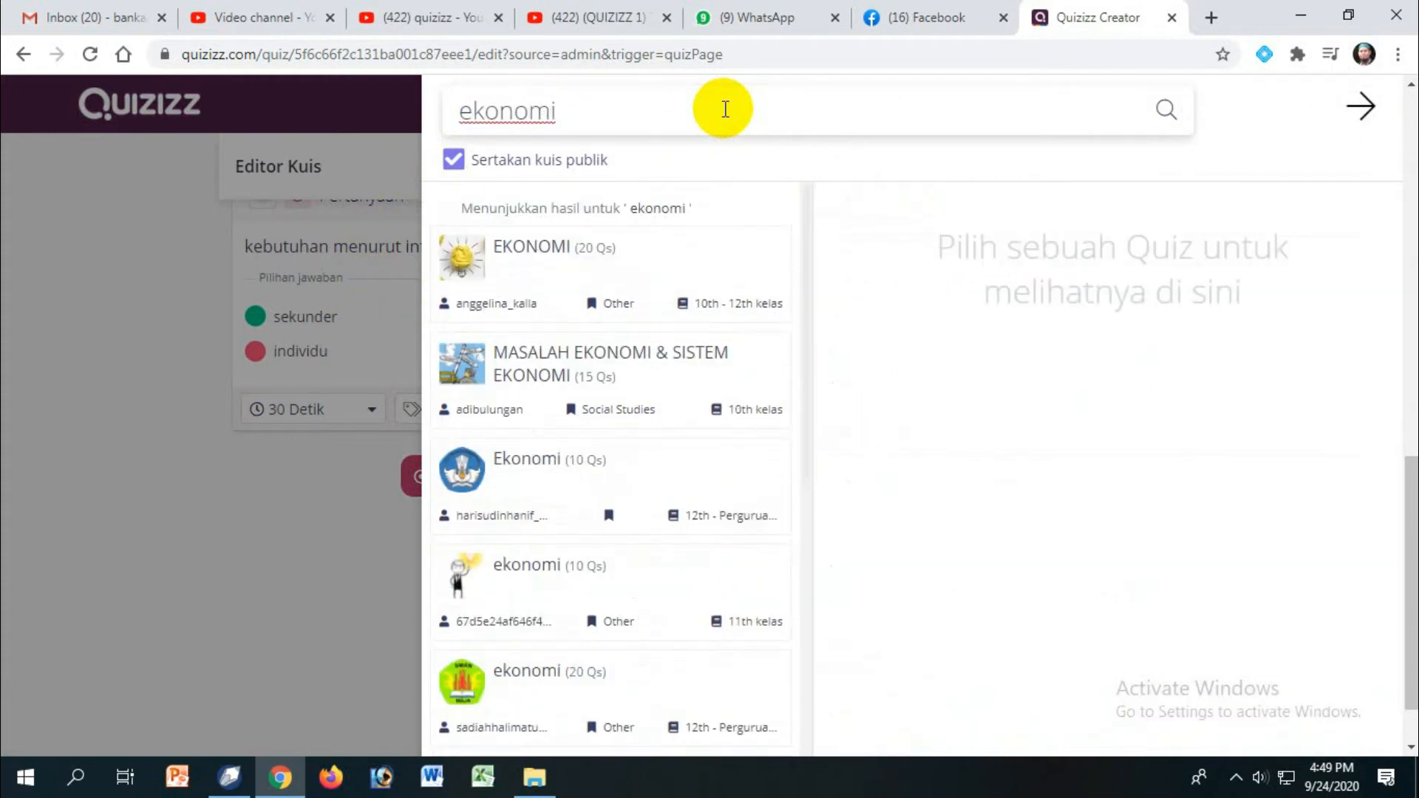
- Teleport the question "Bagian pendapatan yang disimpan disebut" from the 20-question quiz "EKONOMI" and return to the editor
click(516, 277)
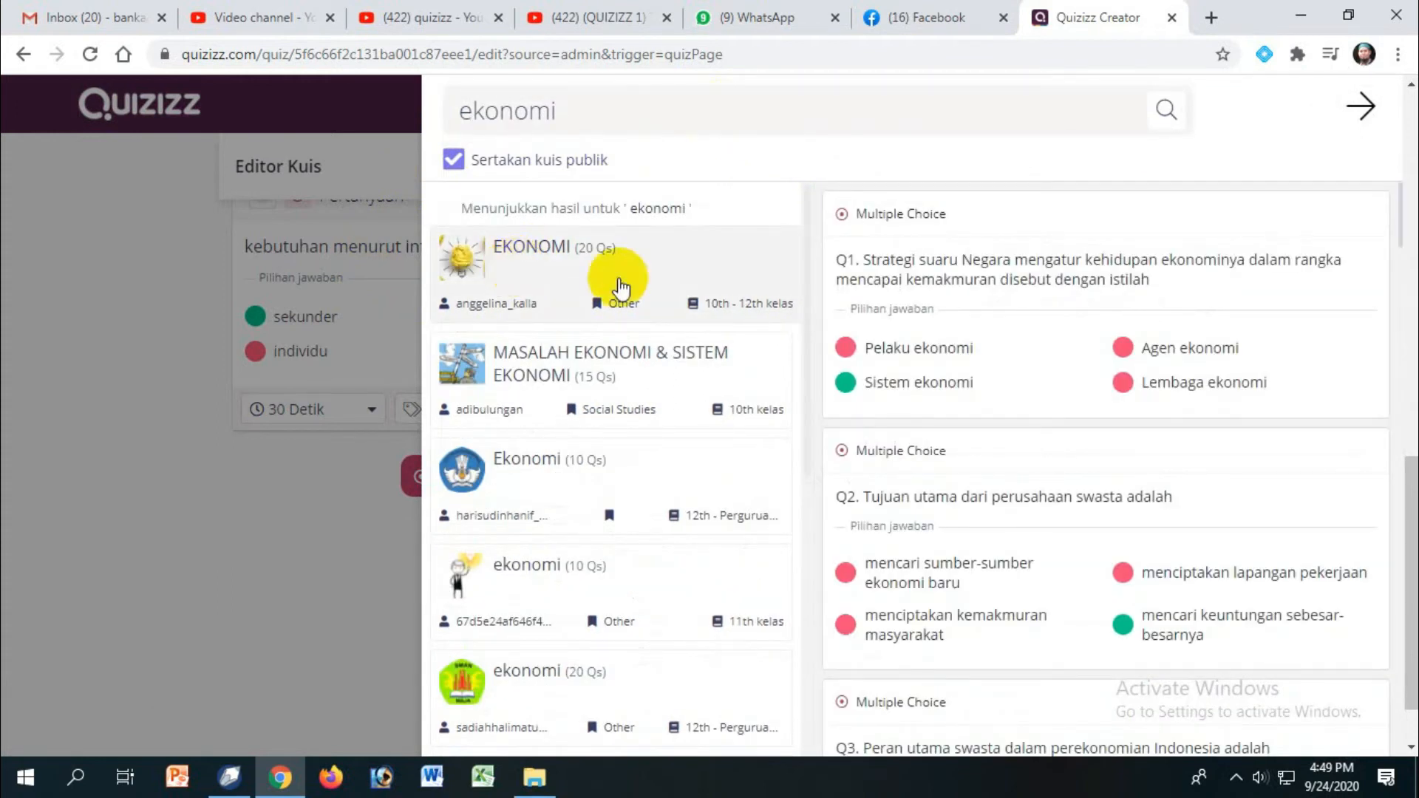
mouse_move(917, 356)
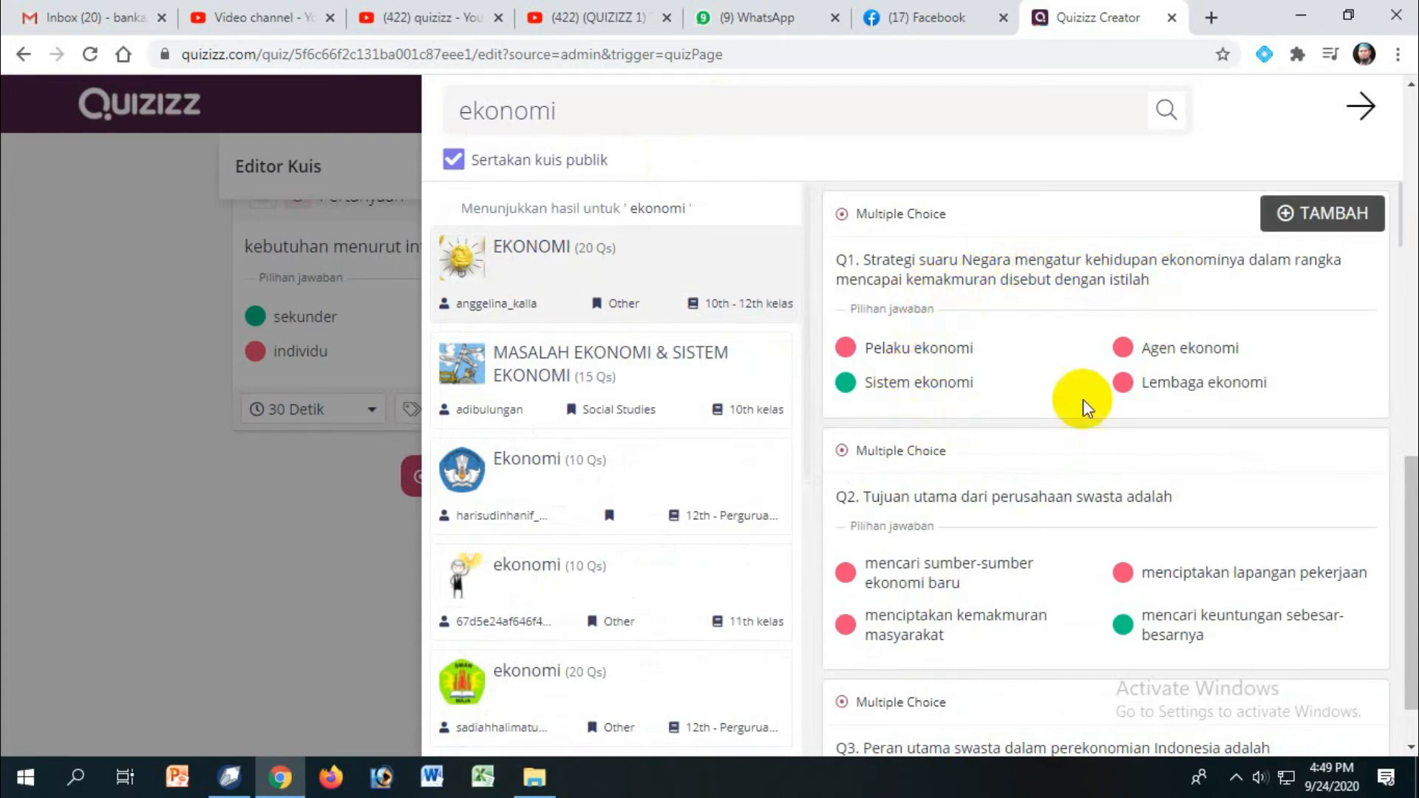
drag(1402, 247, 1409, 340)
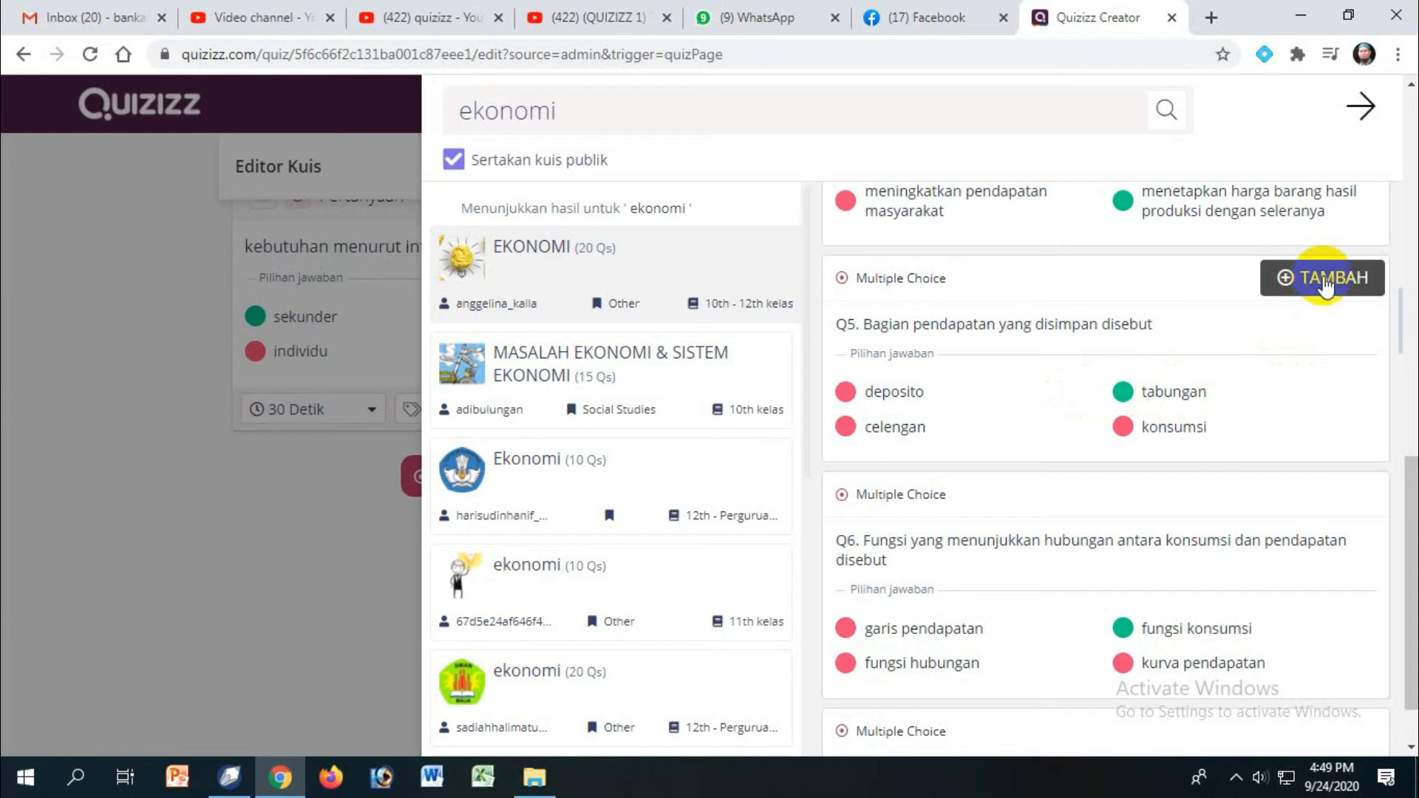
click(1324, 280)
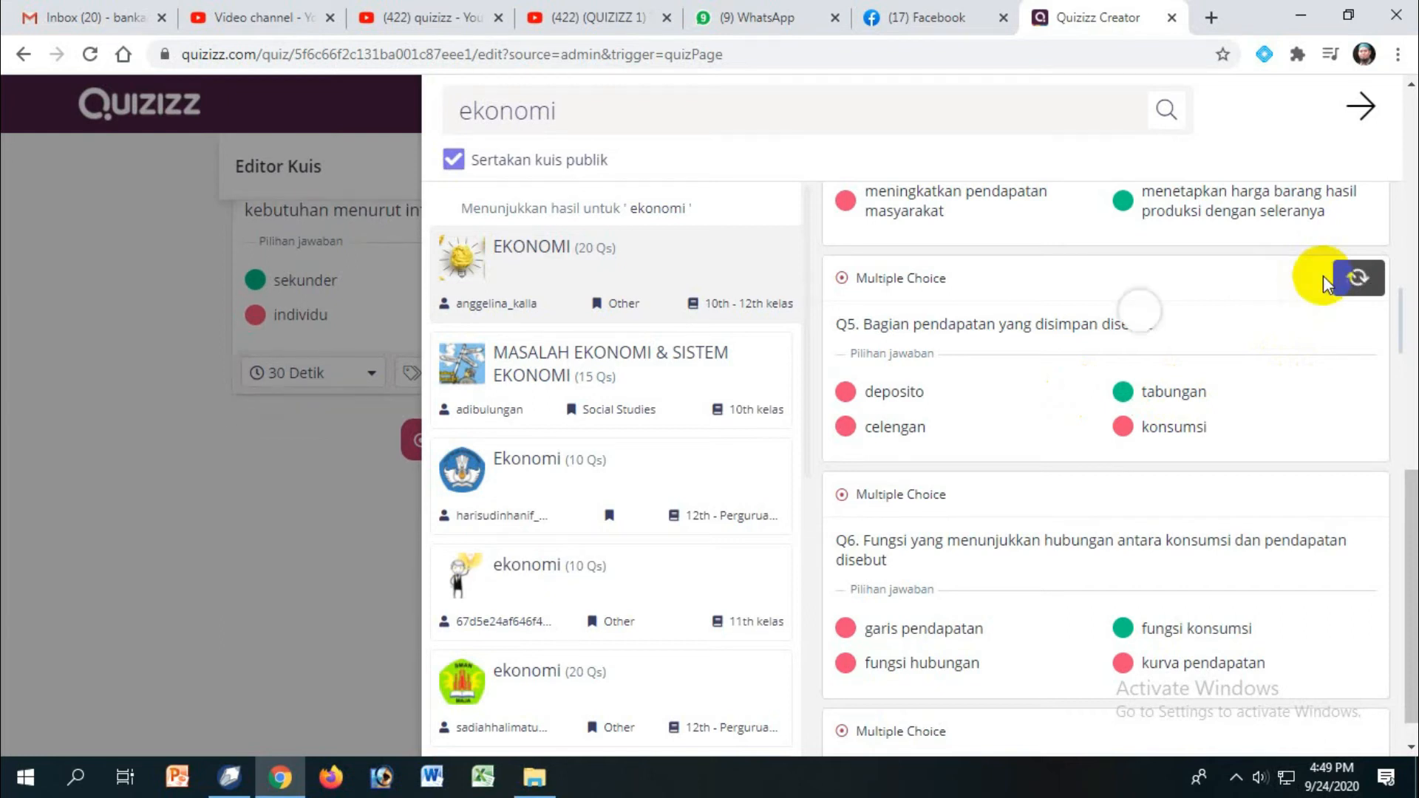
click(1362, 111)
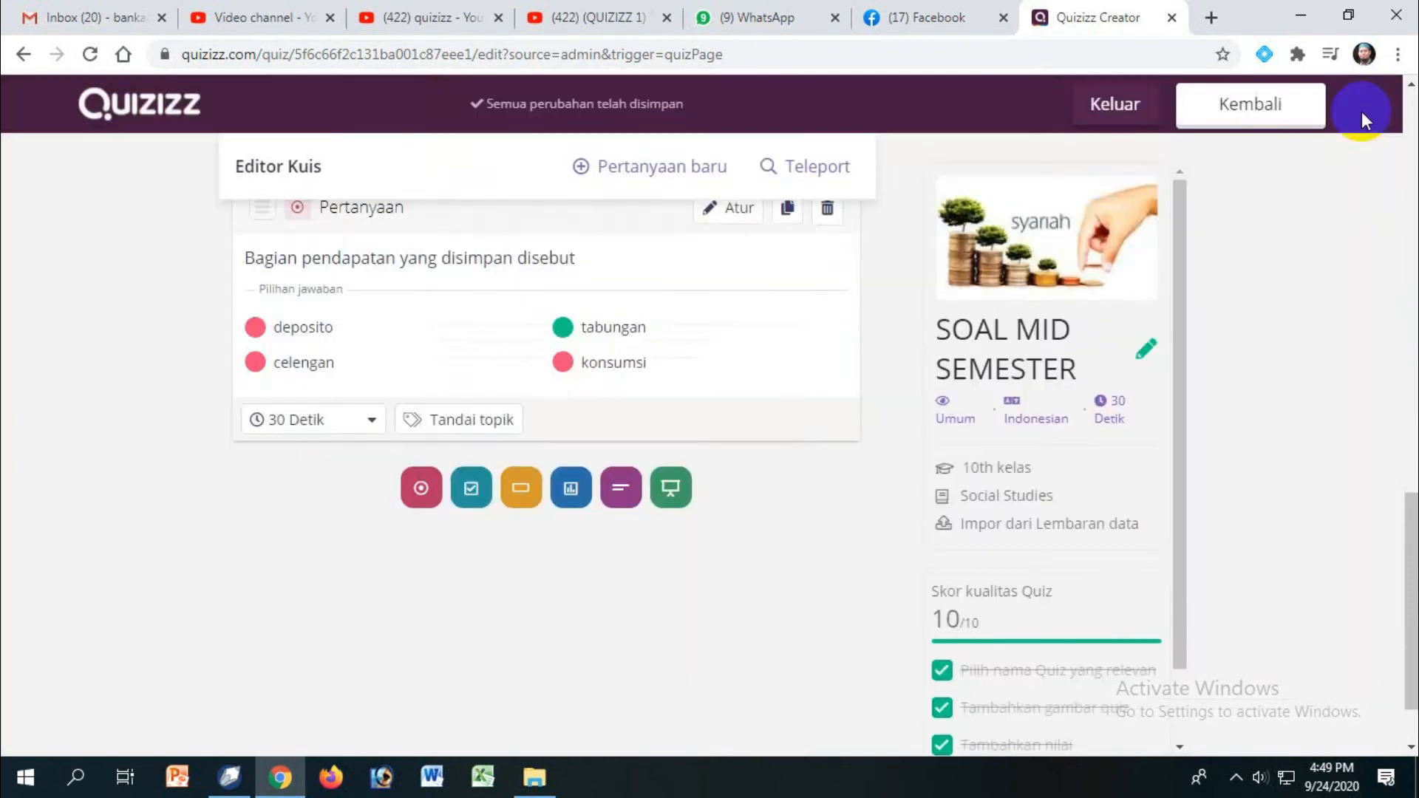
- Leave the editor for the quiz's overview page and begin setting up a live quiz with the Klasik option
drag(1402, 570, 1397, 519)
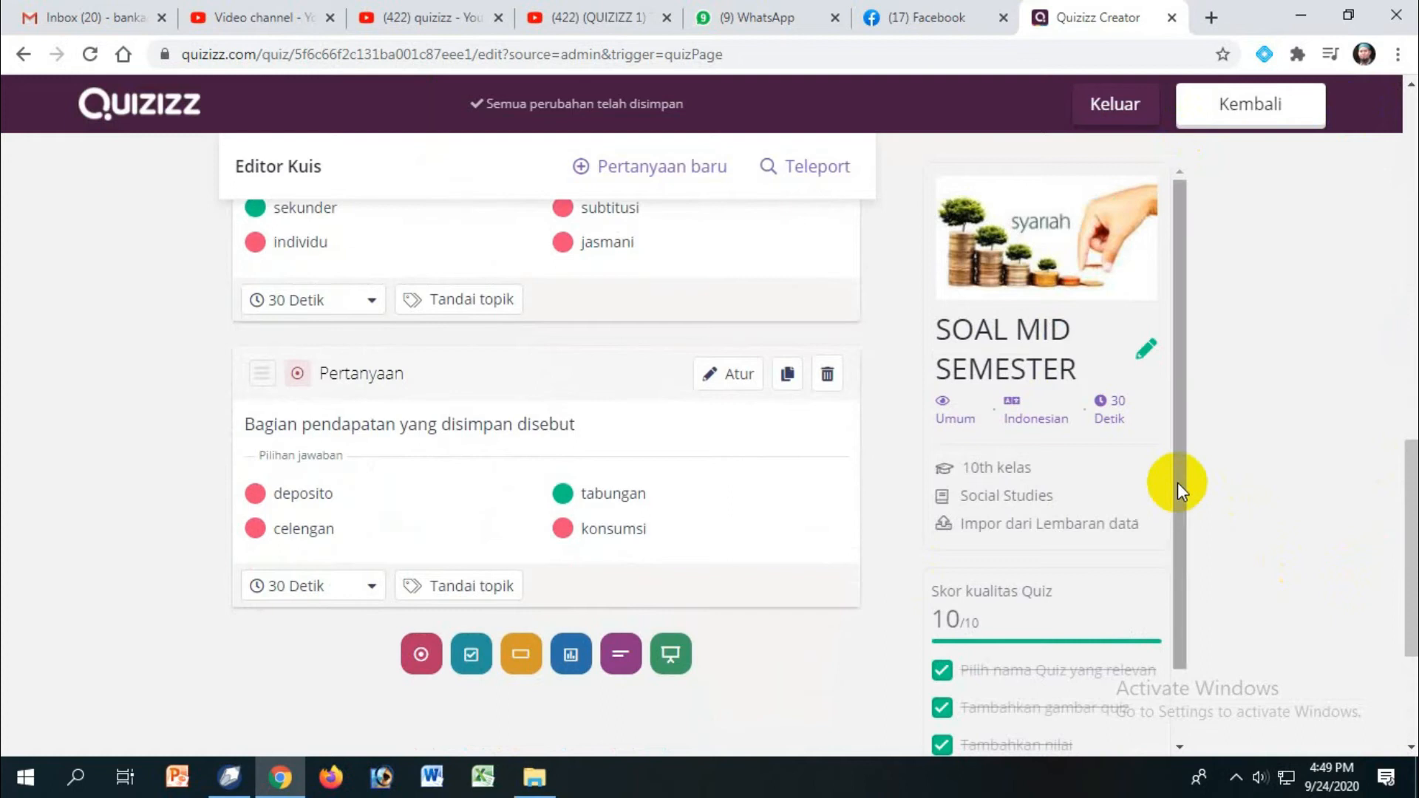
scroll(1178, 482, down, 5)
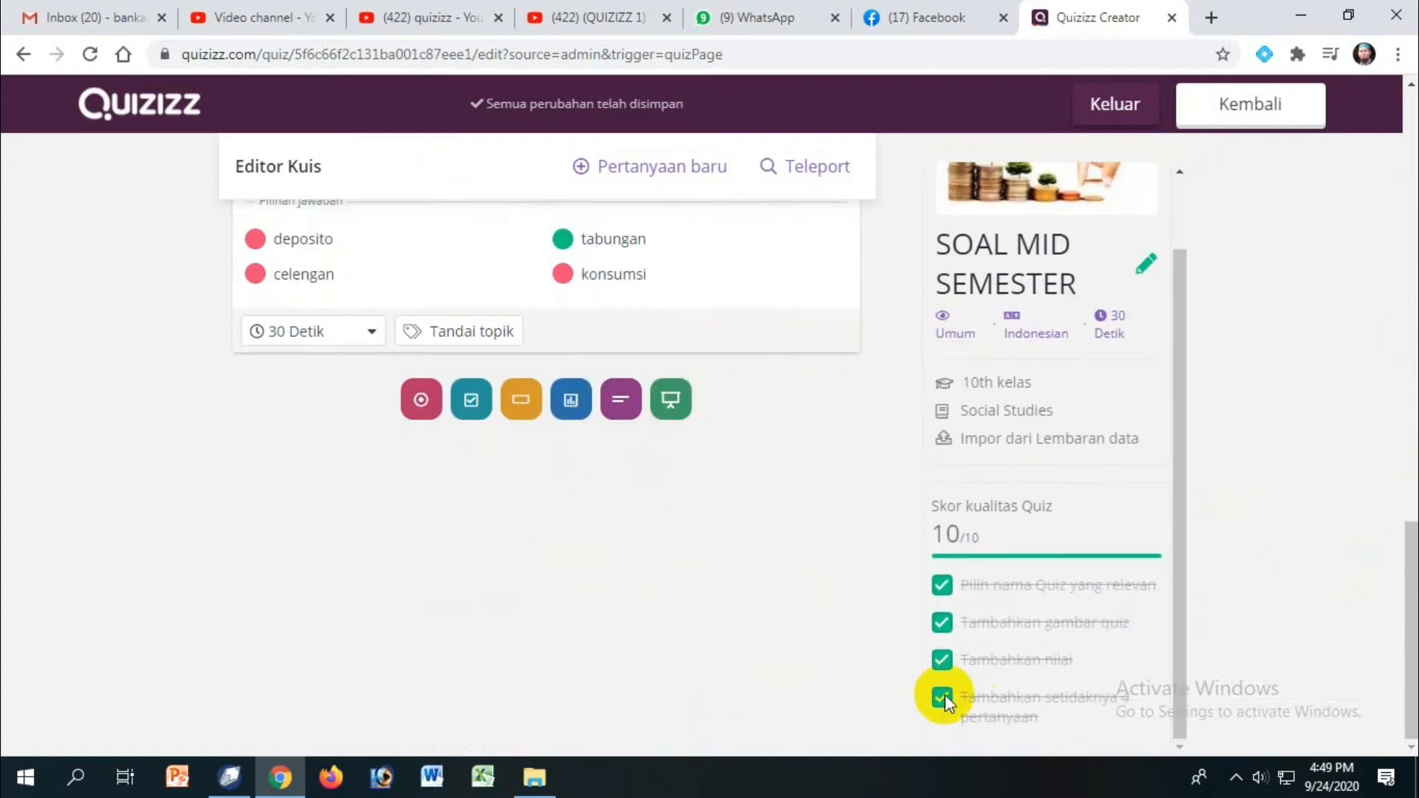
click(1391, 239)
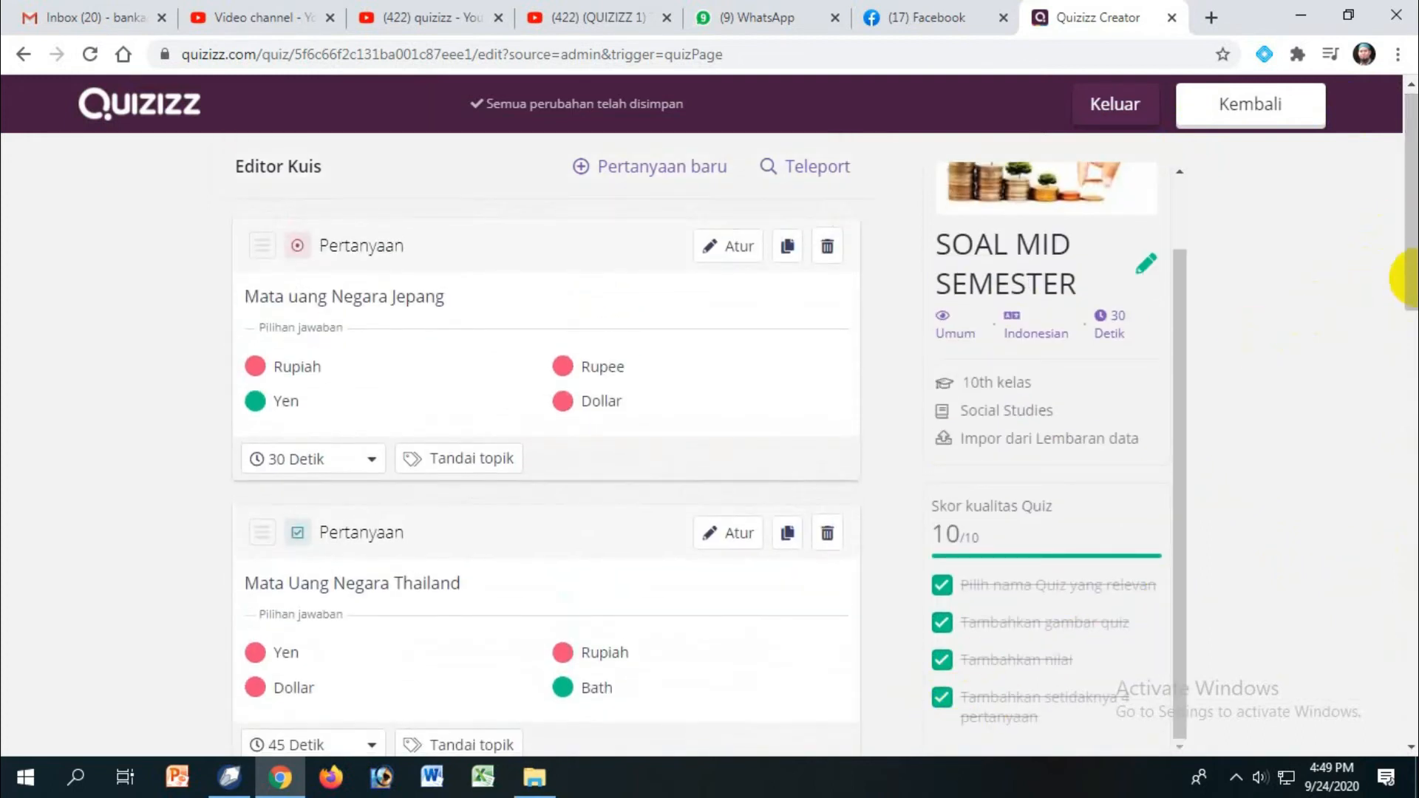
click(1239, 119)
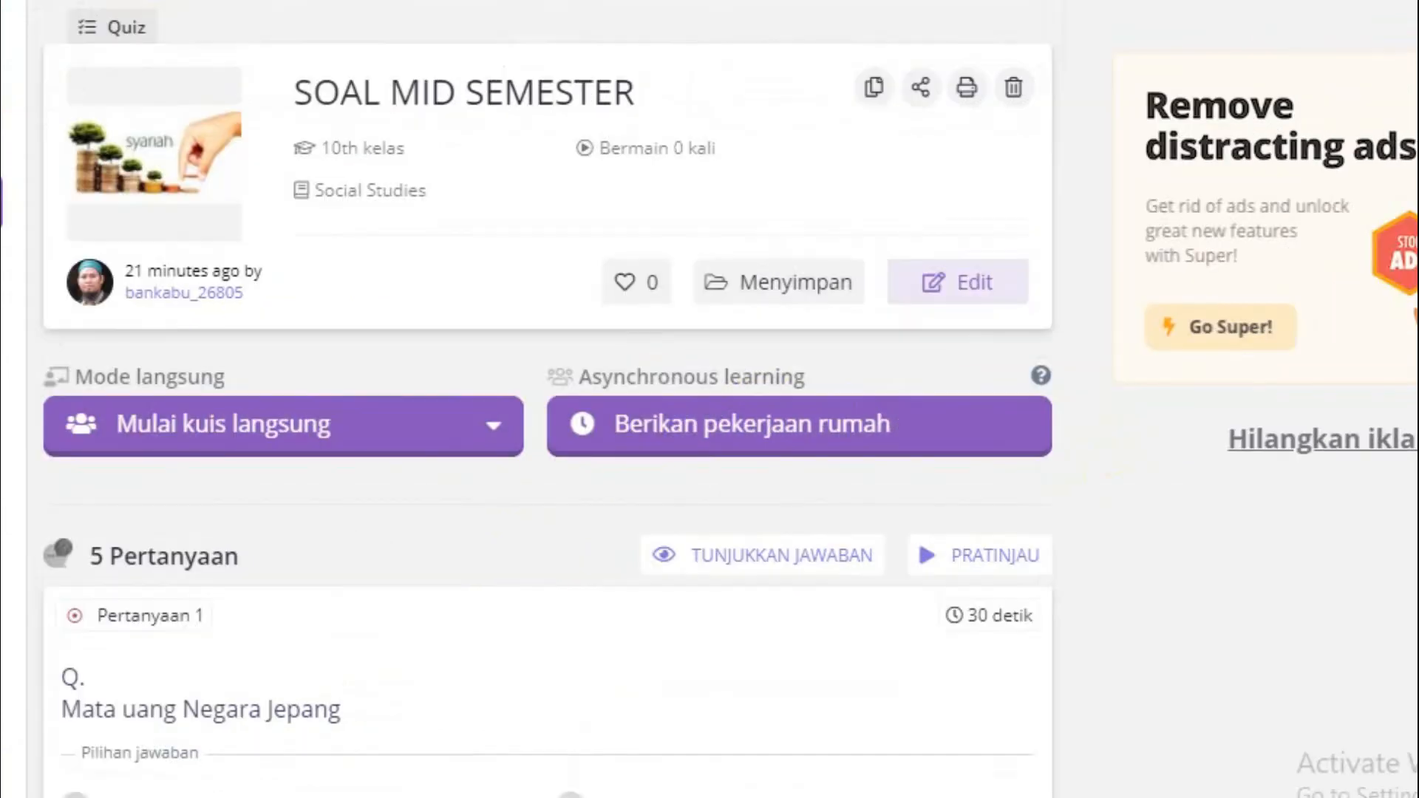
click(360, 437)
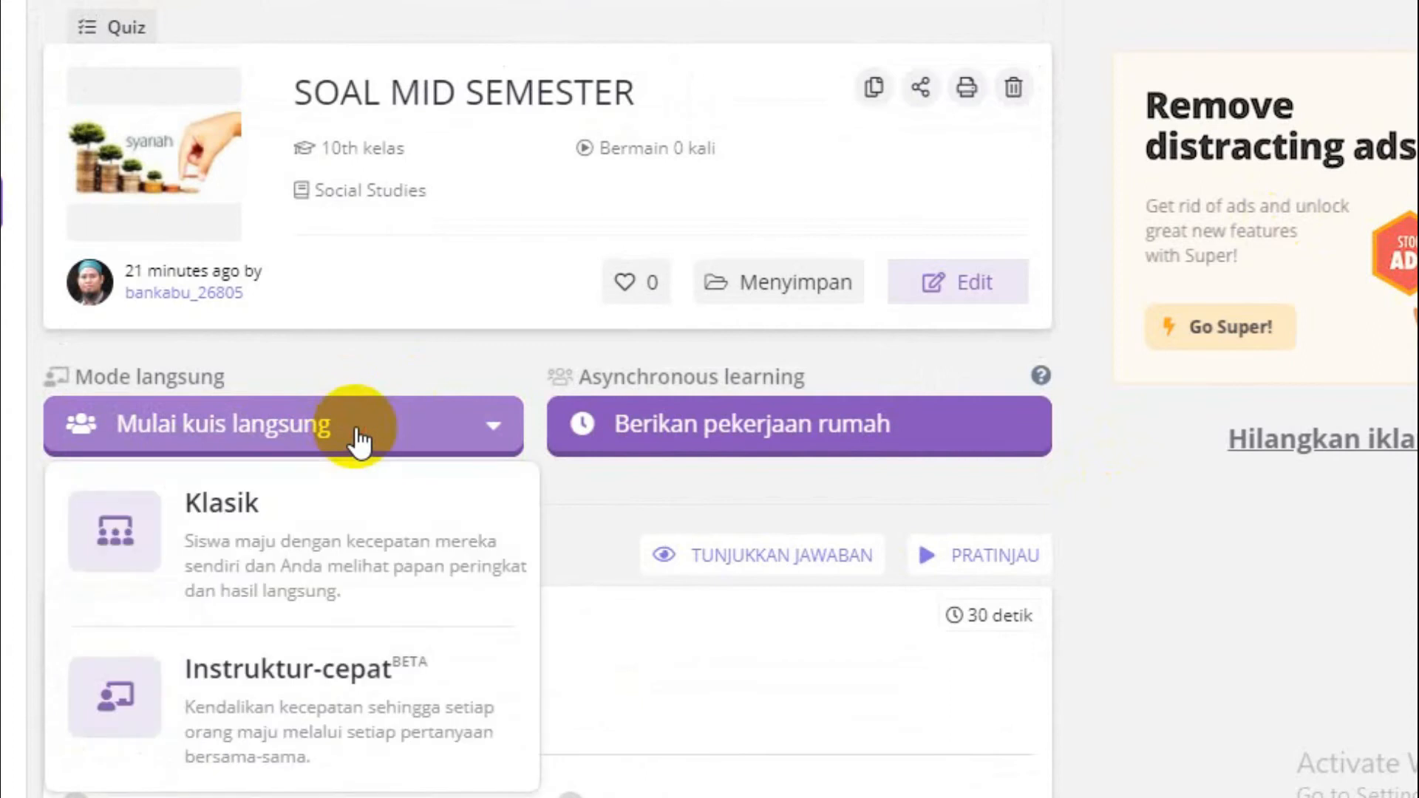
click(351, 541)
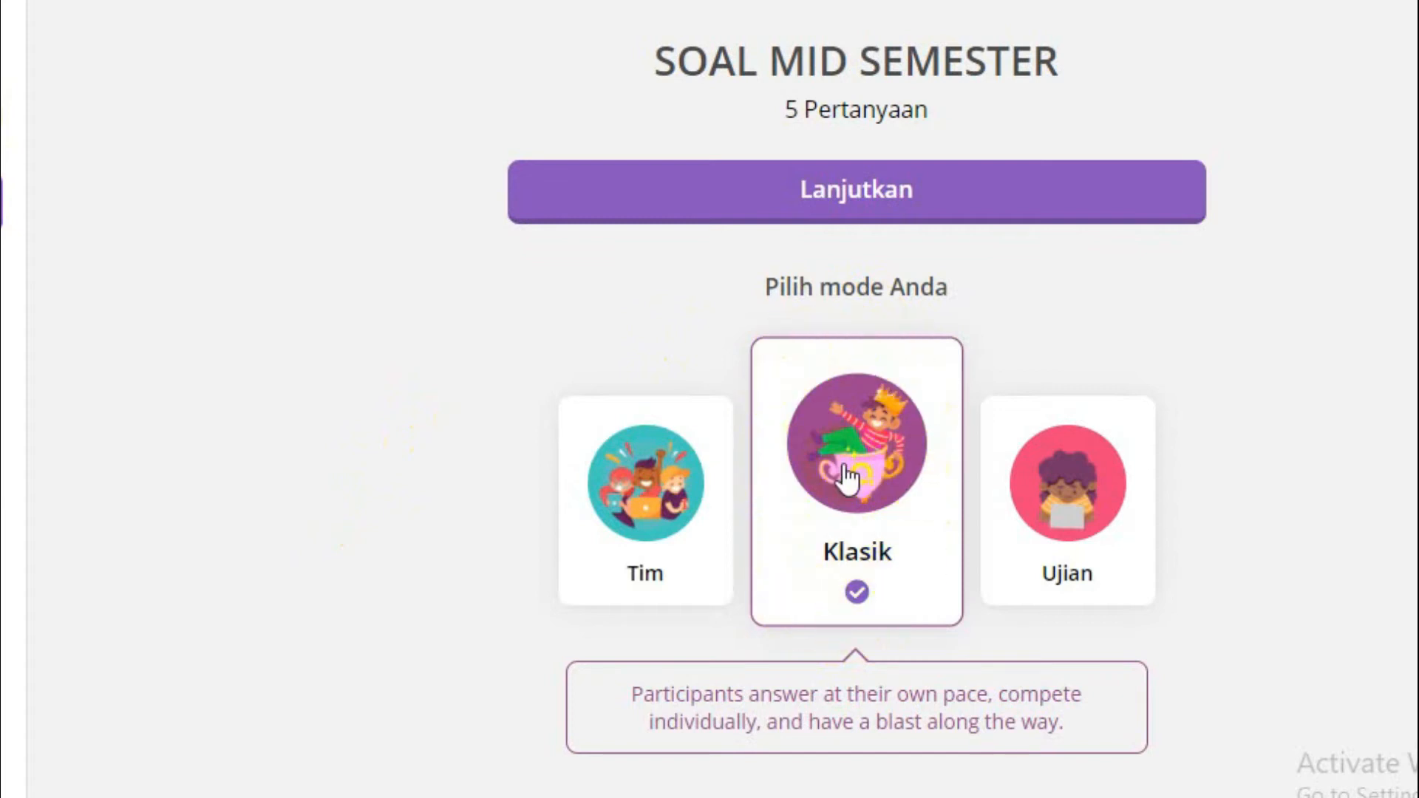
- Compare the Tim mode with Klasik and examine the class and team settings that Tim offers
click(668, 520)
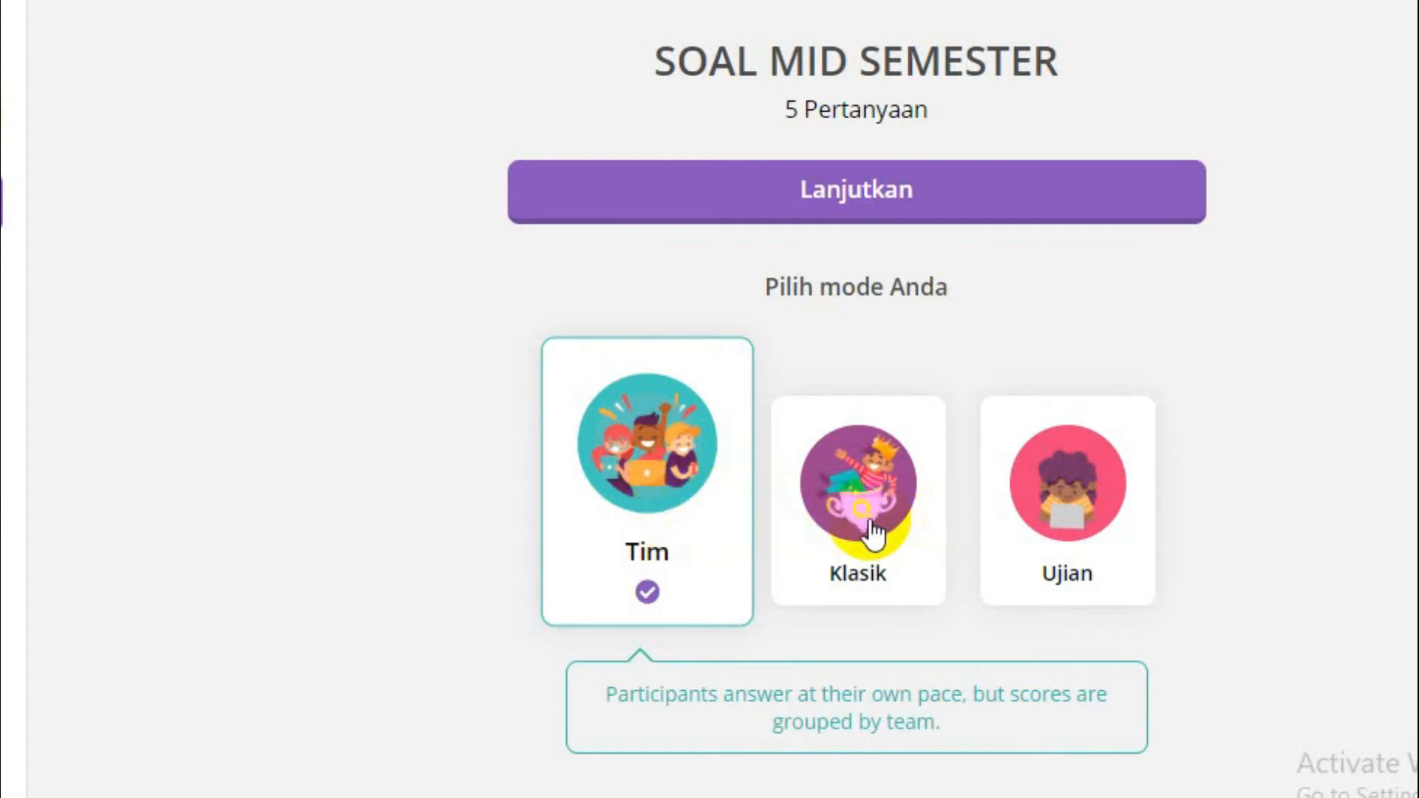
click(872, 531)
click(698, 531)
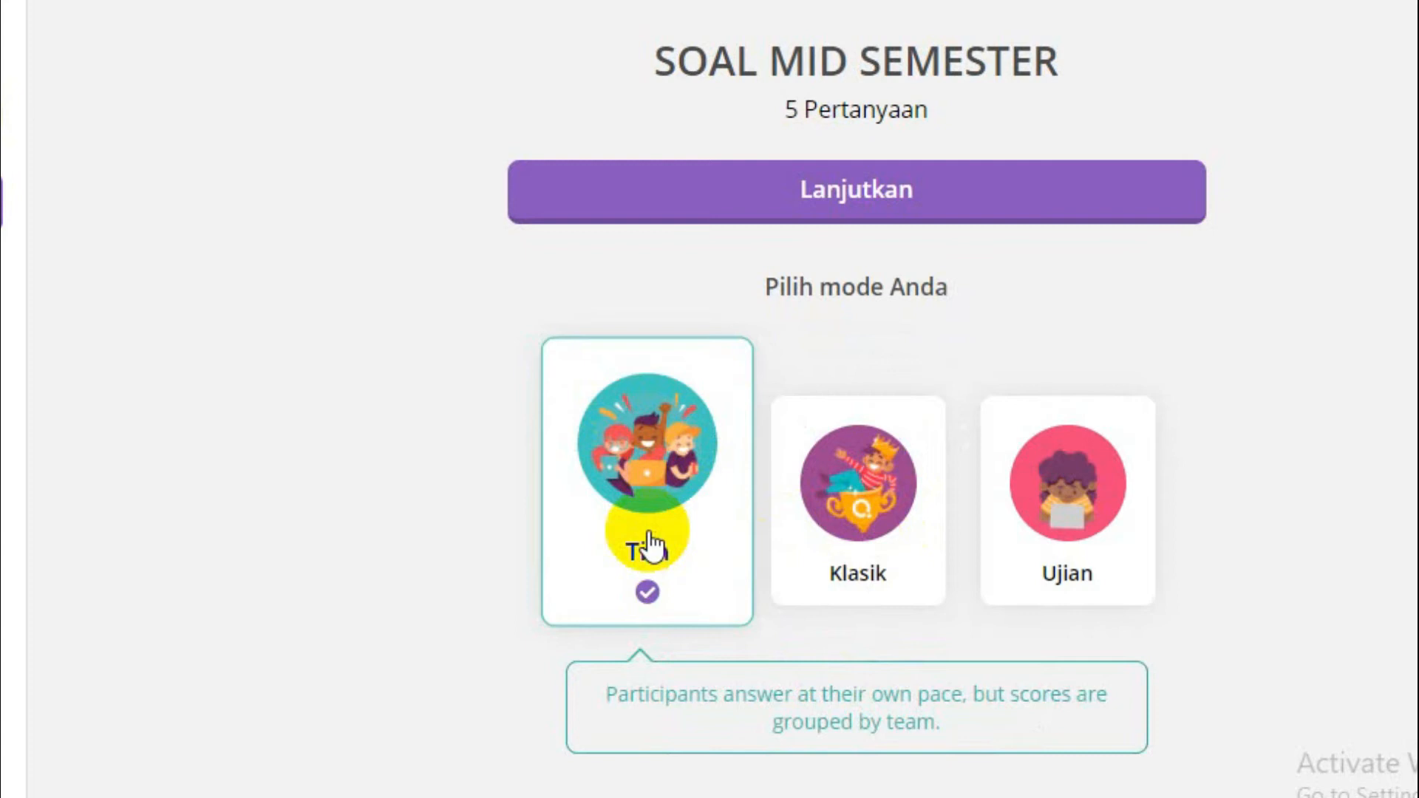
scroll(857, 399, down, 3)
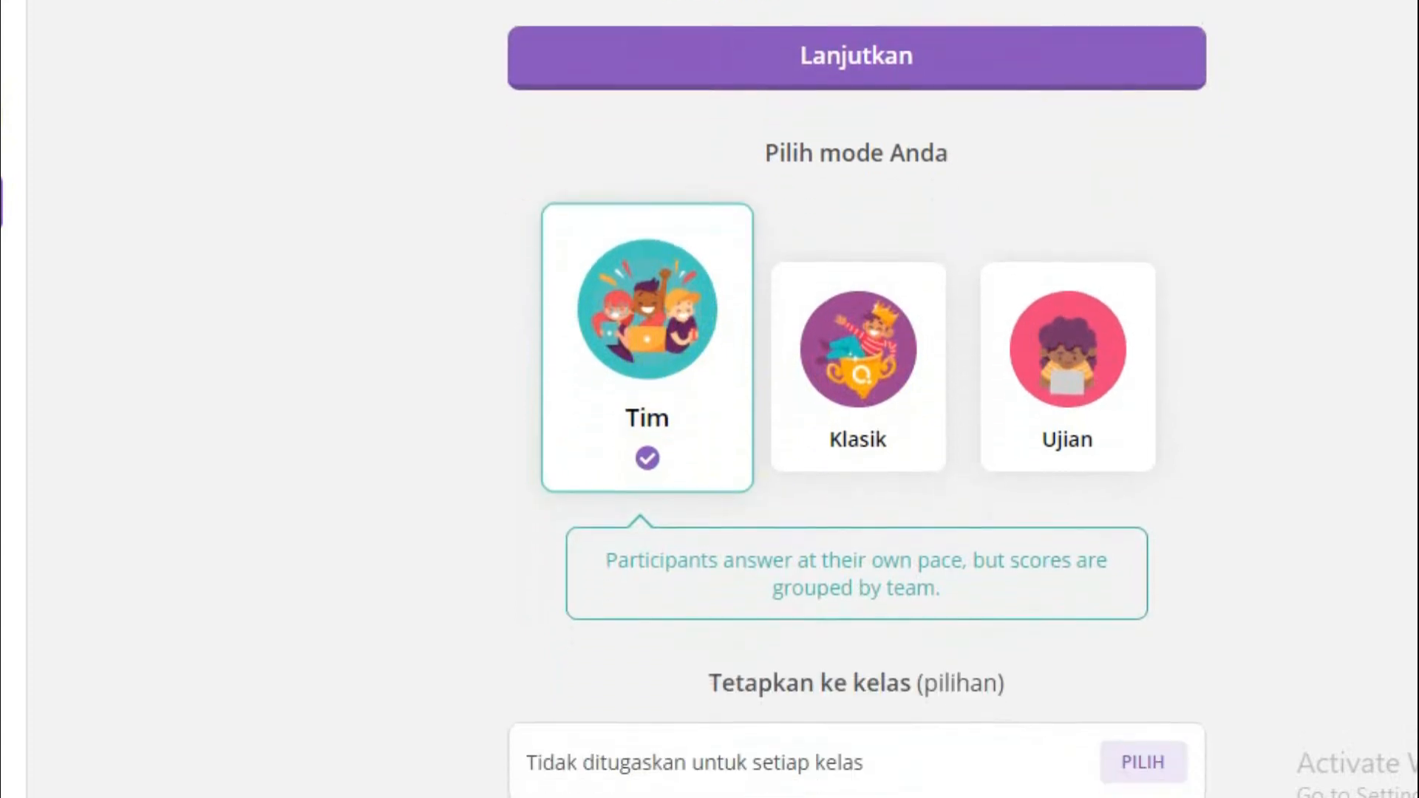
scroll(858, 399, down, 5)
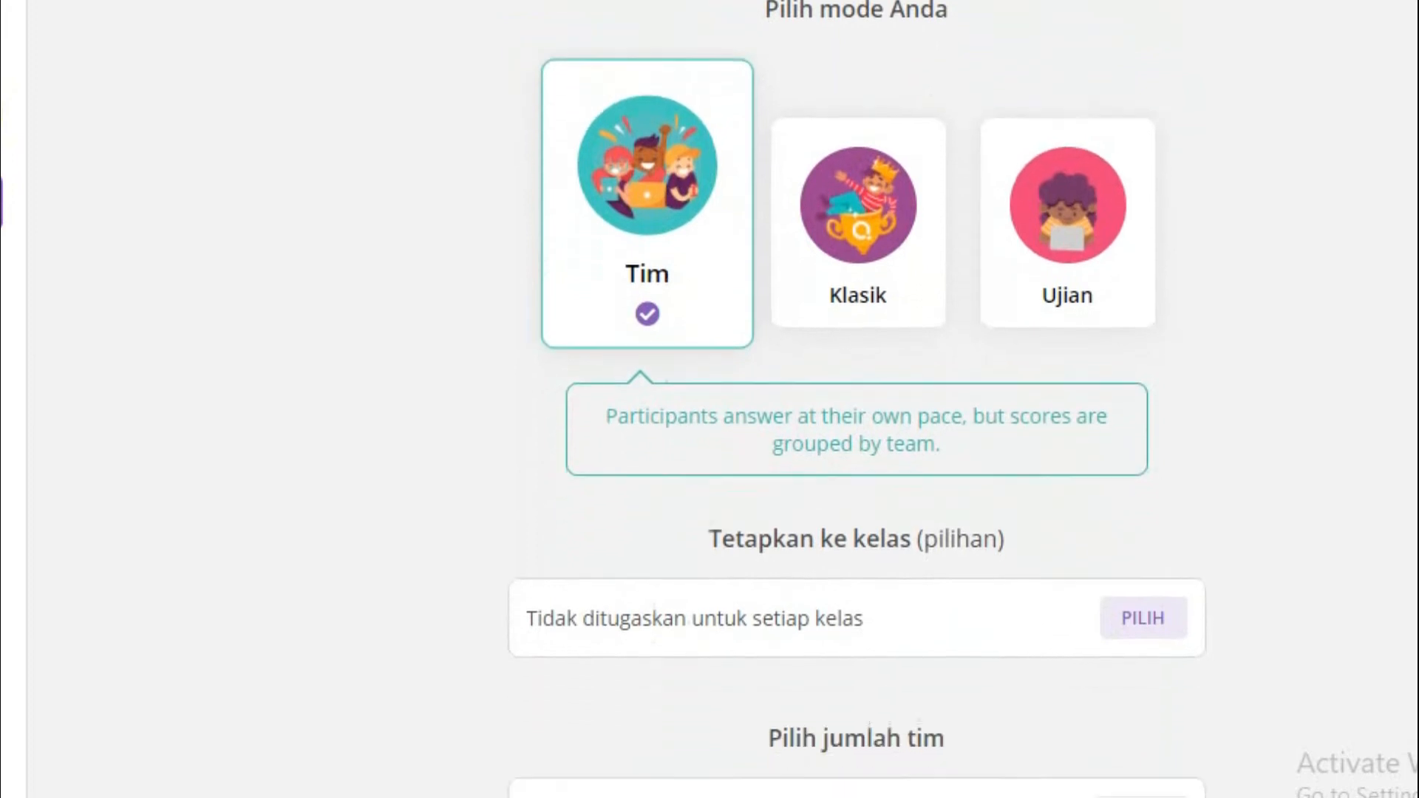
scroll(857, 400, down, 1)
scroll(857, 399, up, 5)
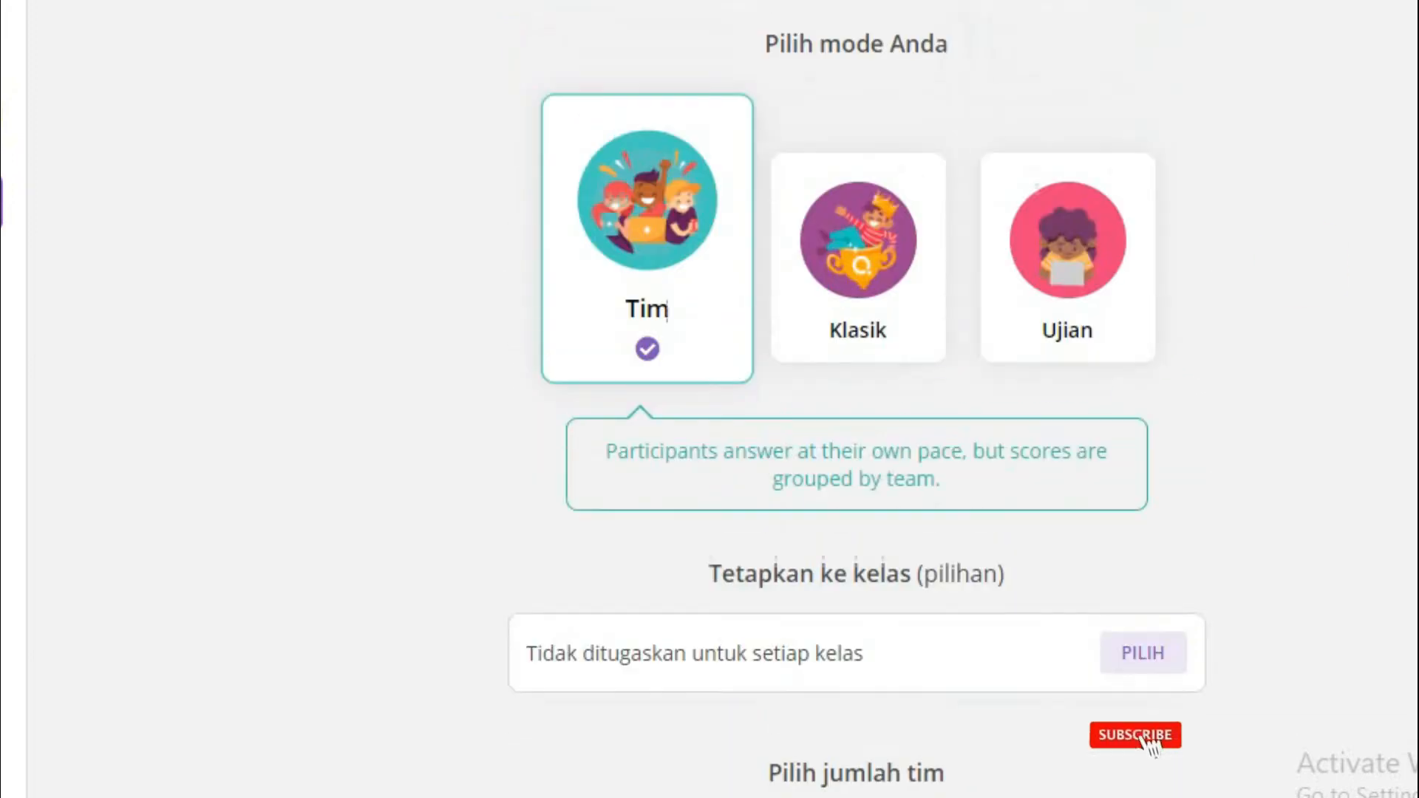
- Switch the live session back to Klasik mode and look through its class assignment and general settings
click(929, 295)
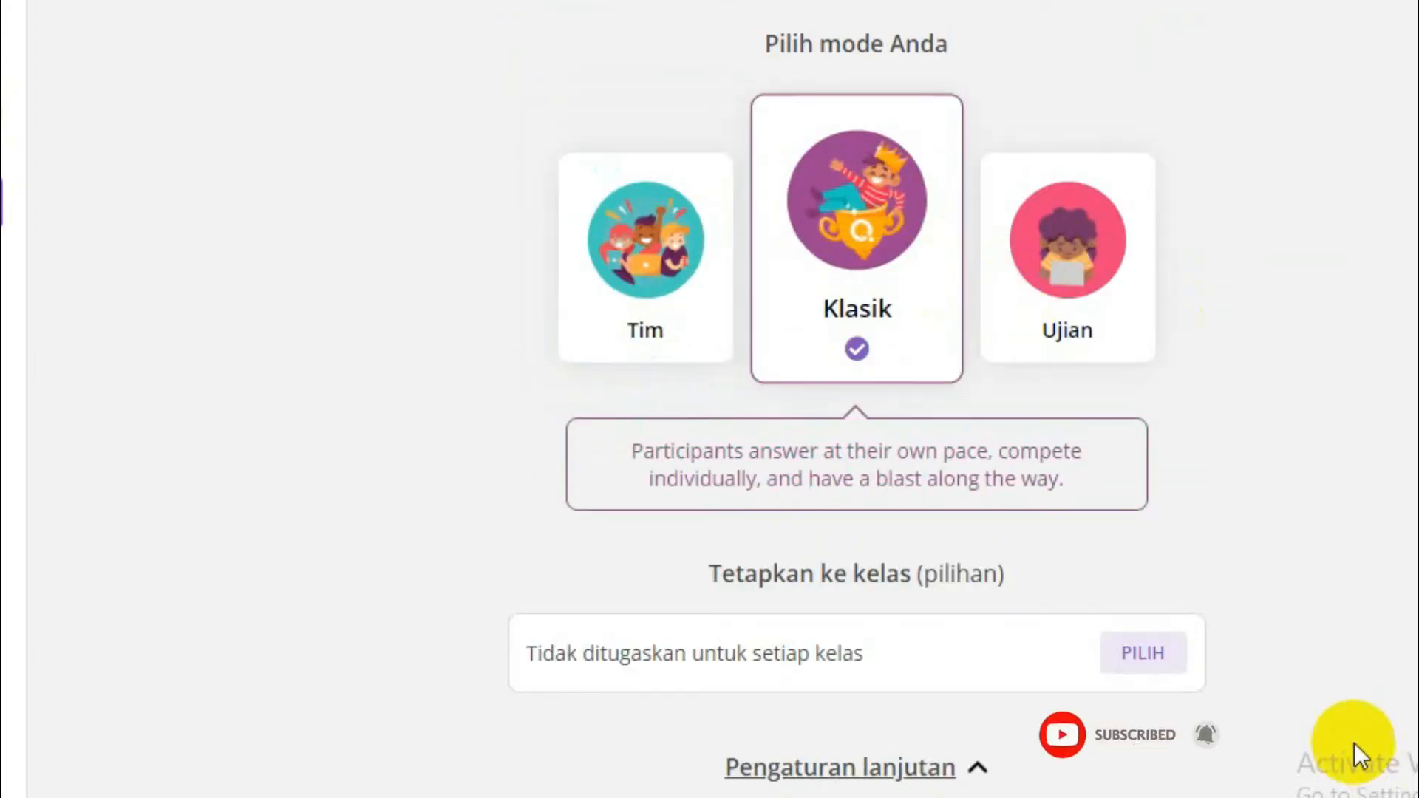
scroll(857, 408, down, 1)
scroll(858, 400, down, 4)
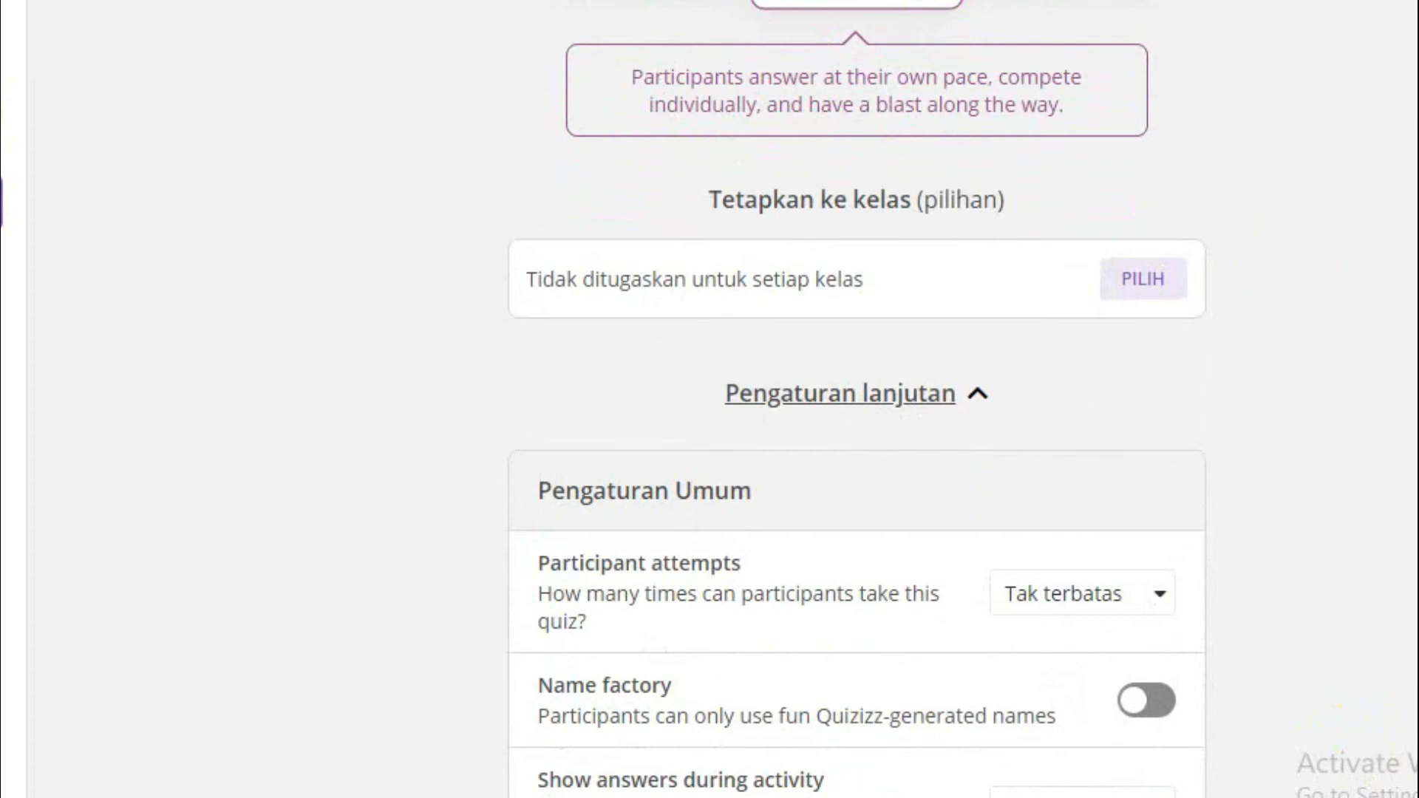
scroll(857, 399, up, 5)
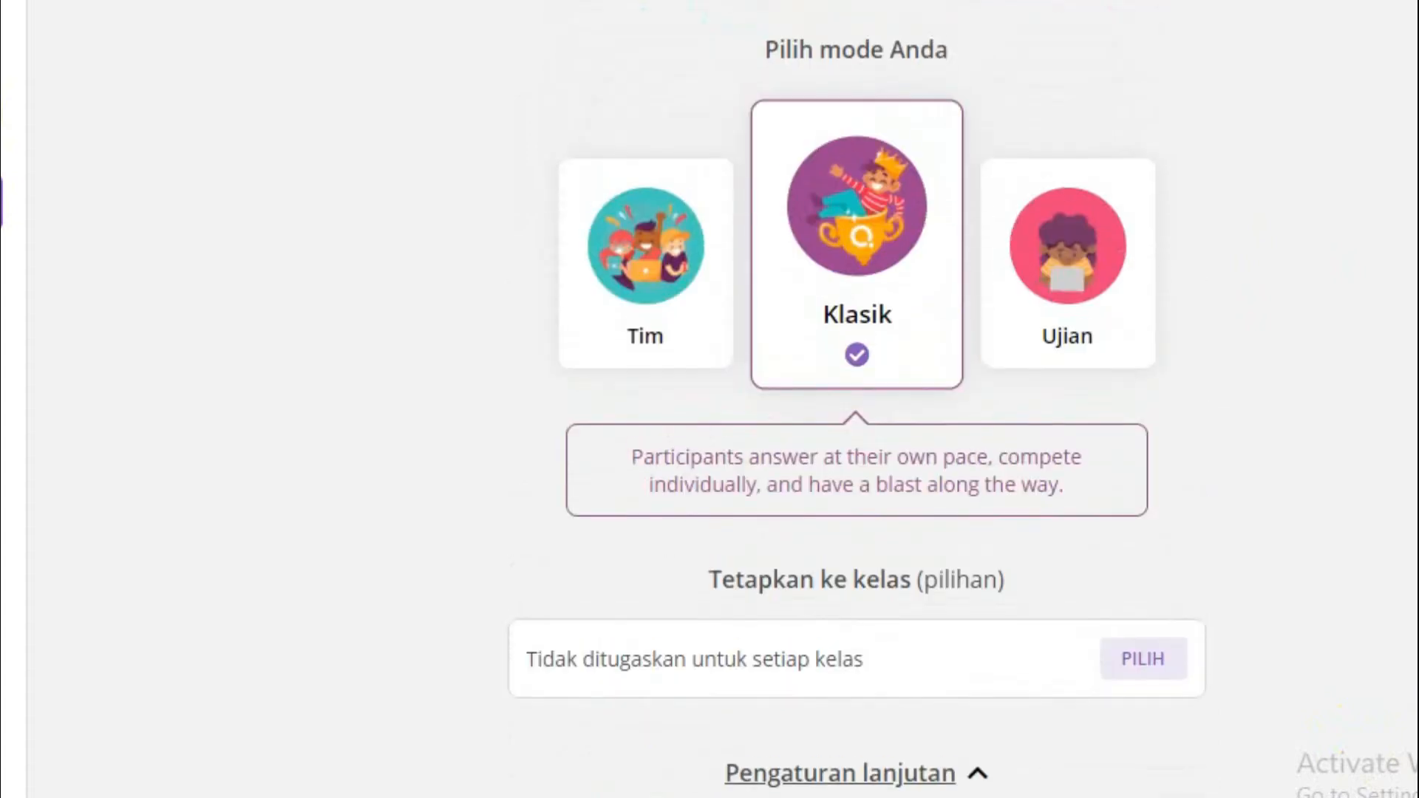
scroll(857, 399, up, 2)
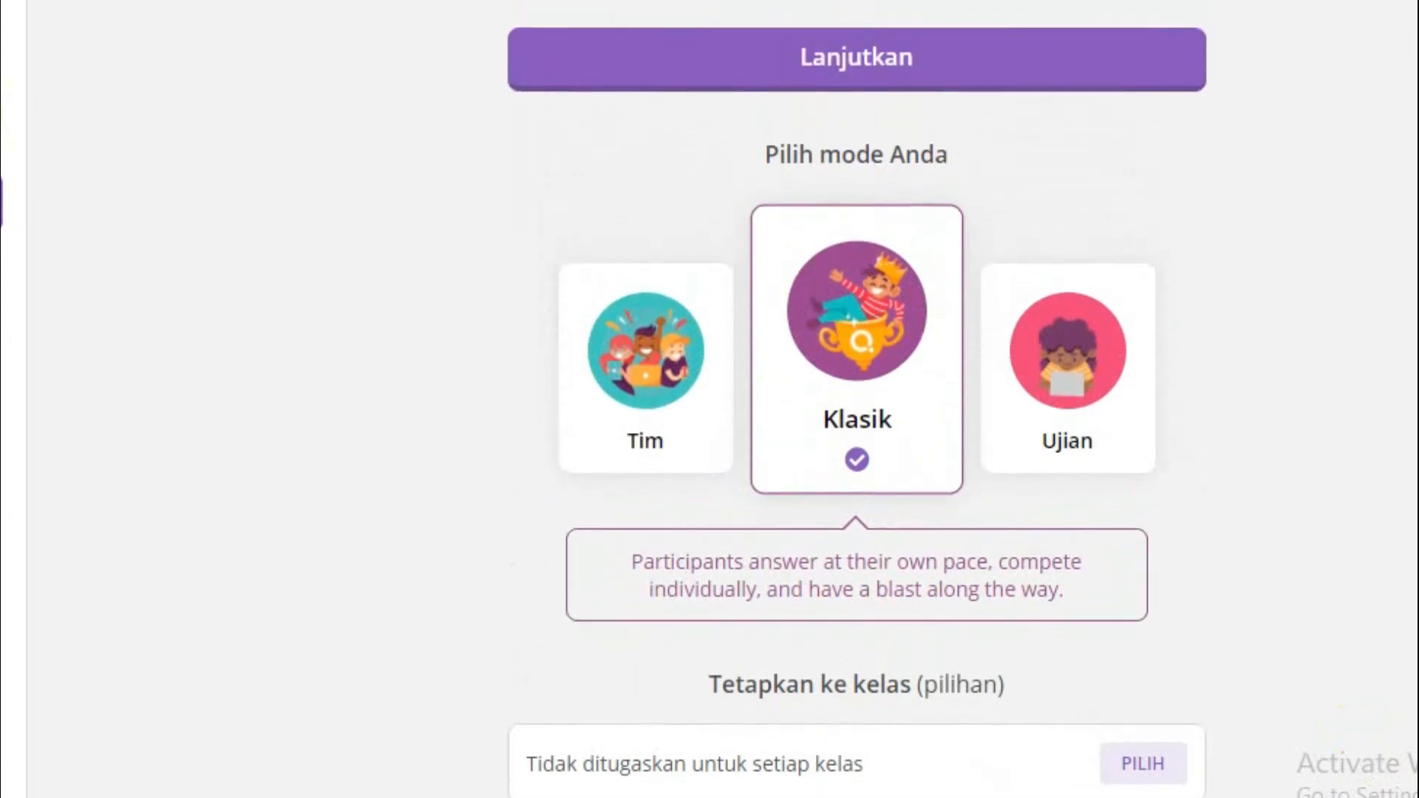
scroll(857, 399, up, 1)
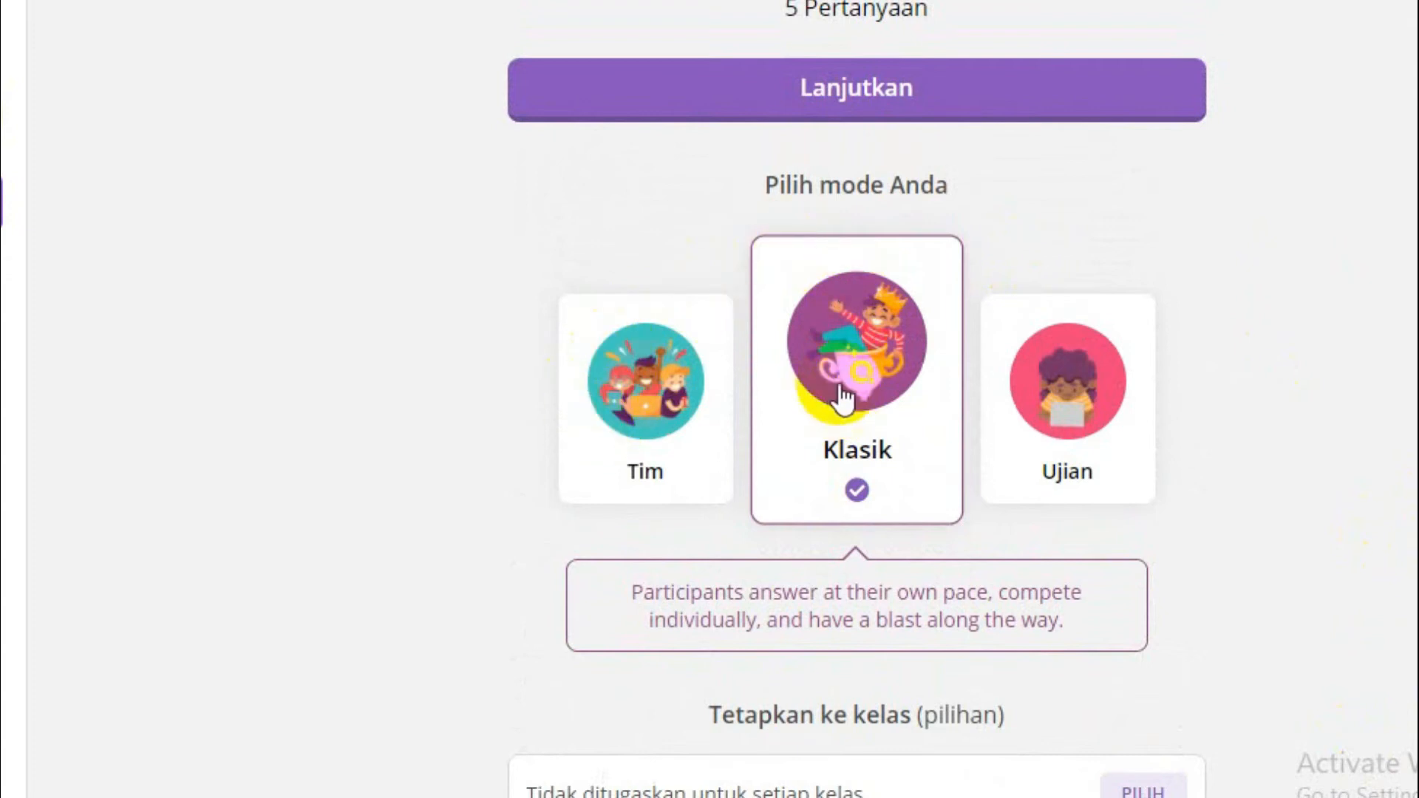
- Compare the Ujian mode with Klasik, keep Klasik as the live session's mode and view its settings
click(1099, 447)
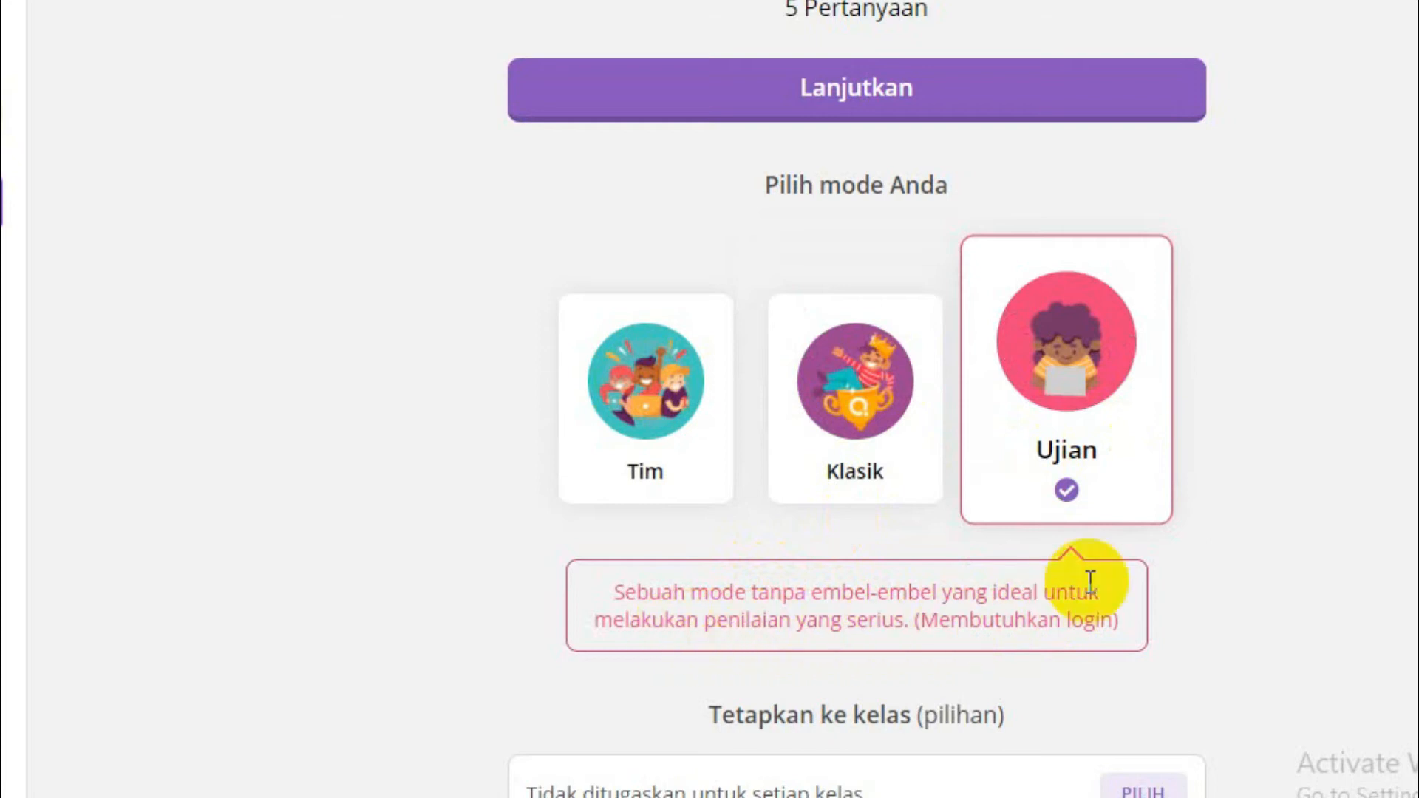
click(854, 395)
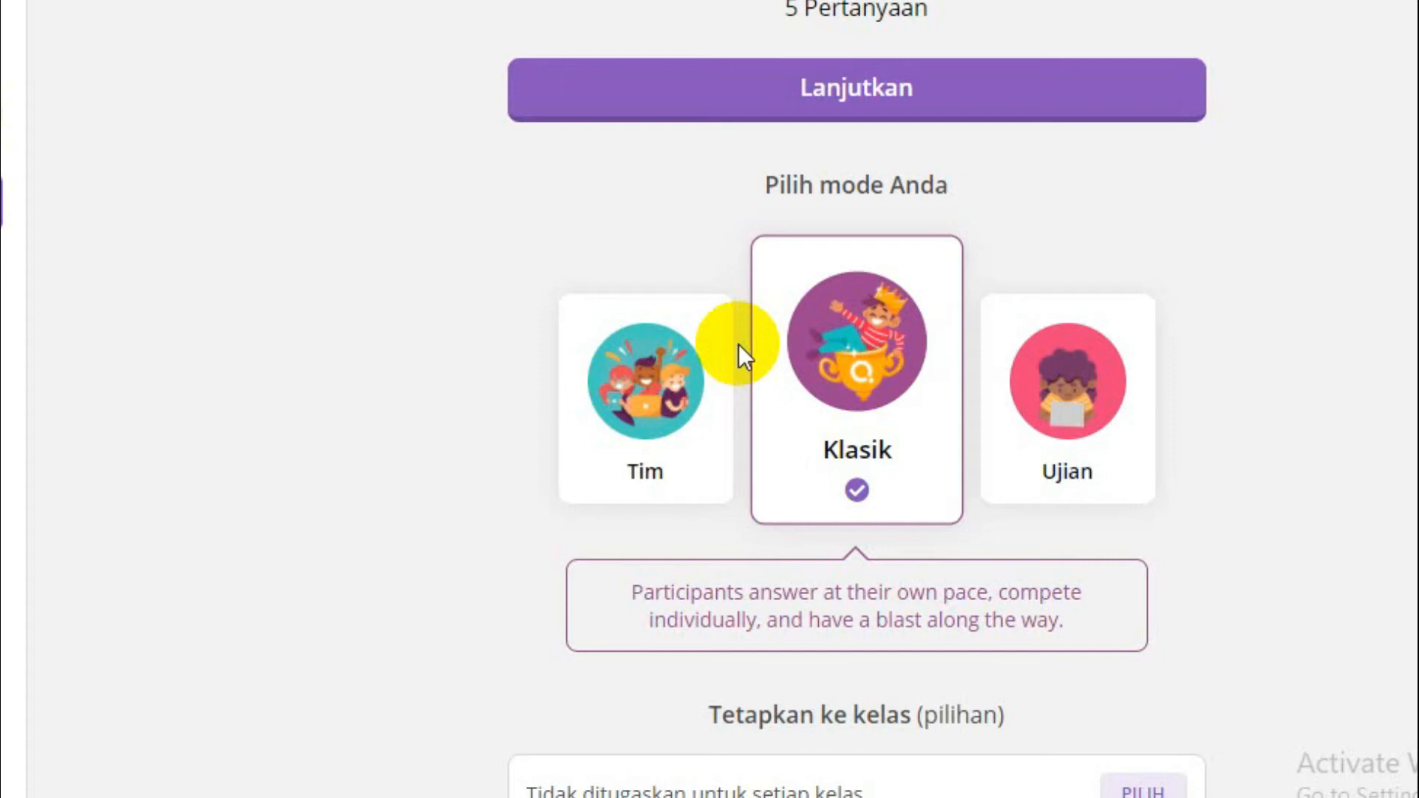
click(1093, 425)
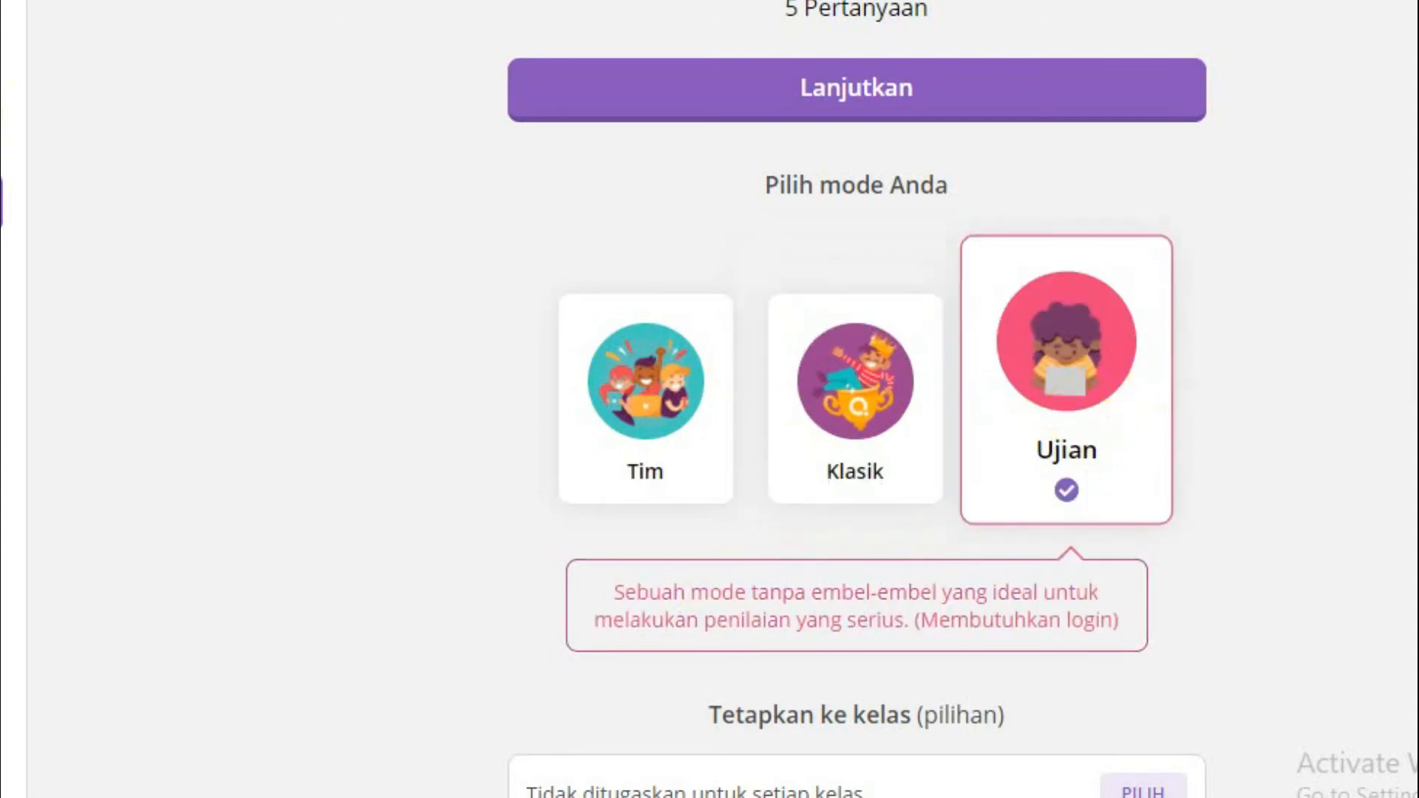
scroll(858, 400, down, 3)
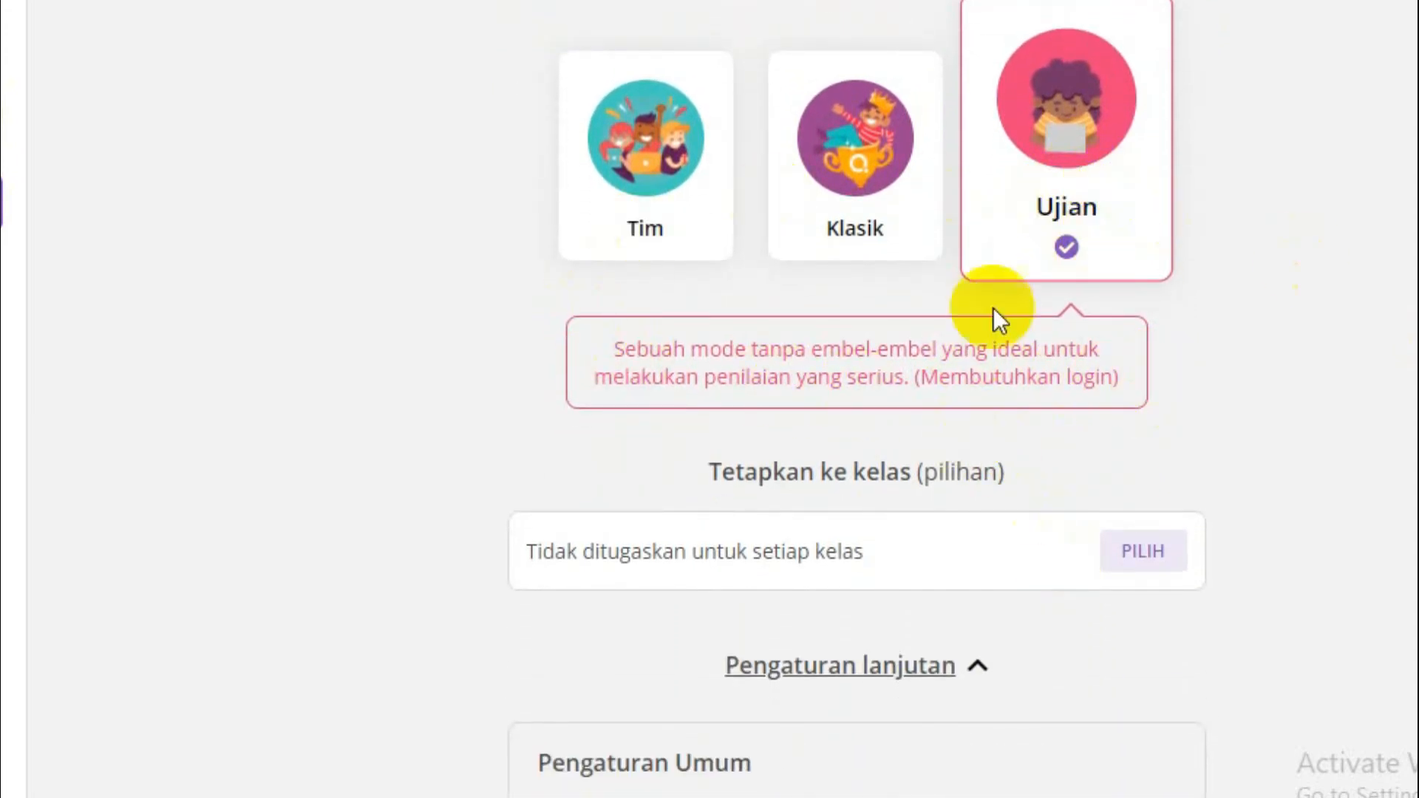
click(833, 188)
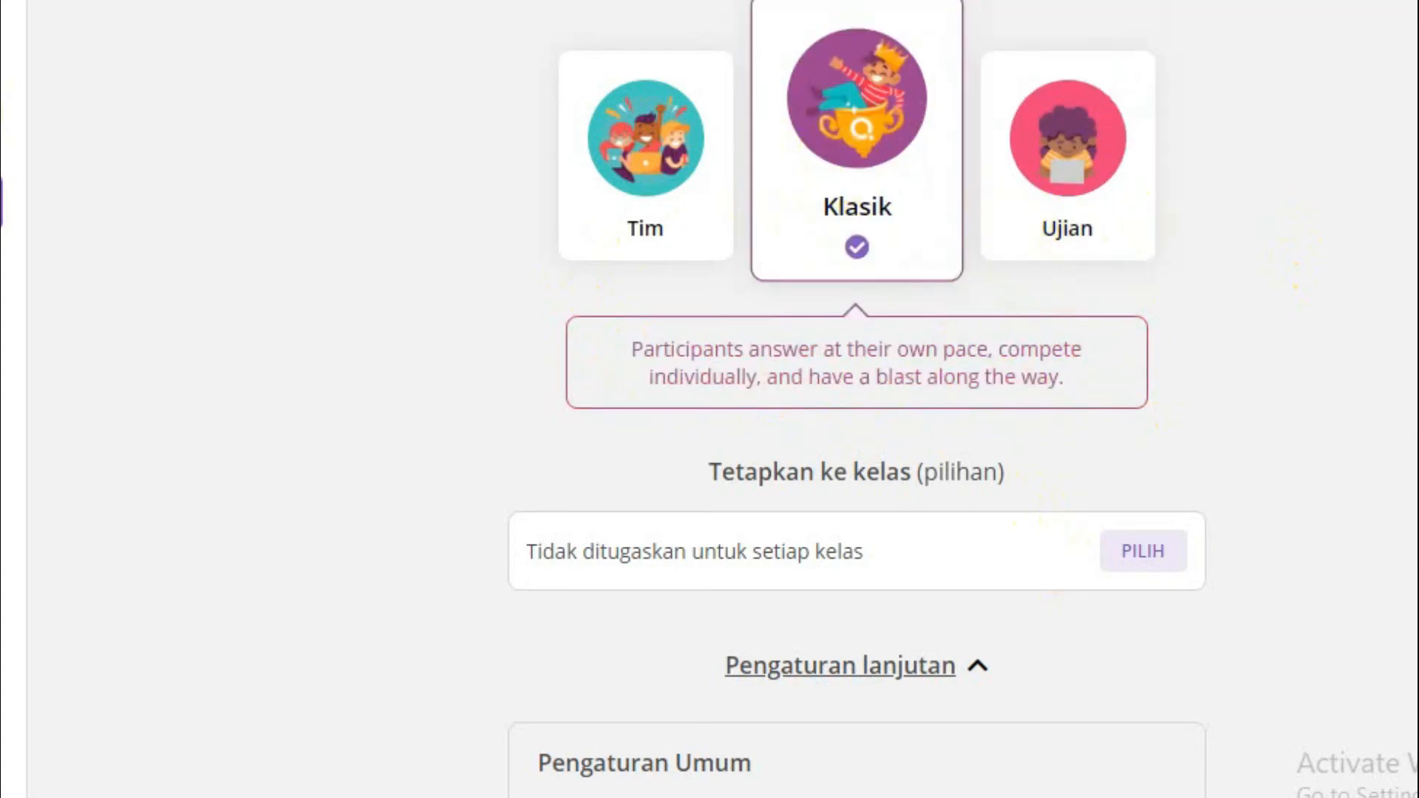
scroll(856, 399, down, 3)
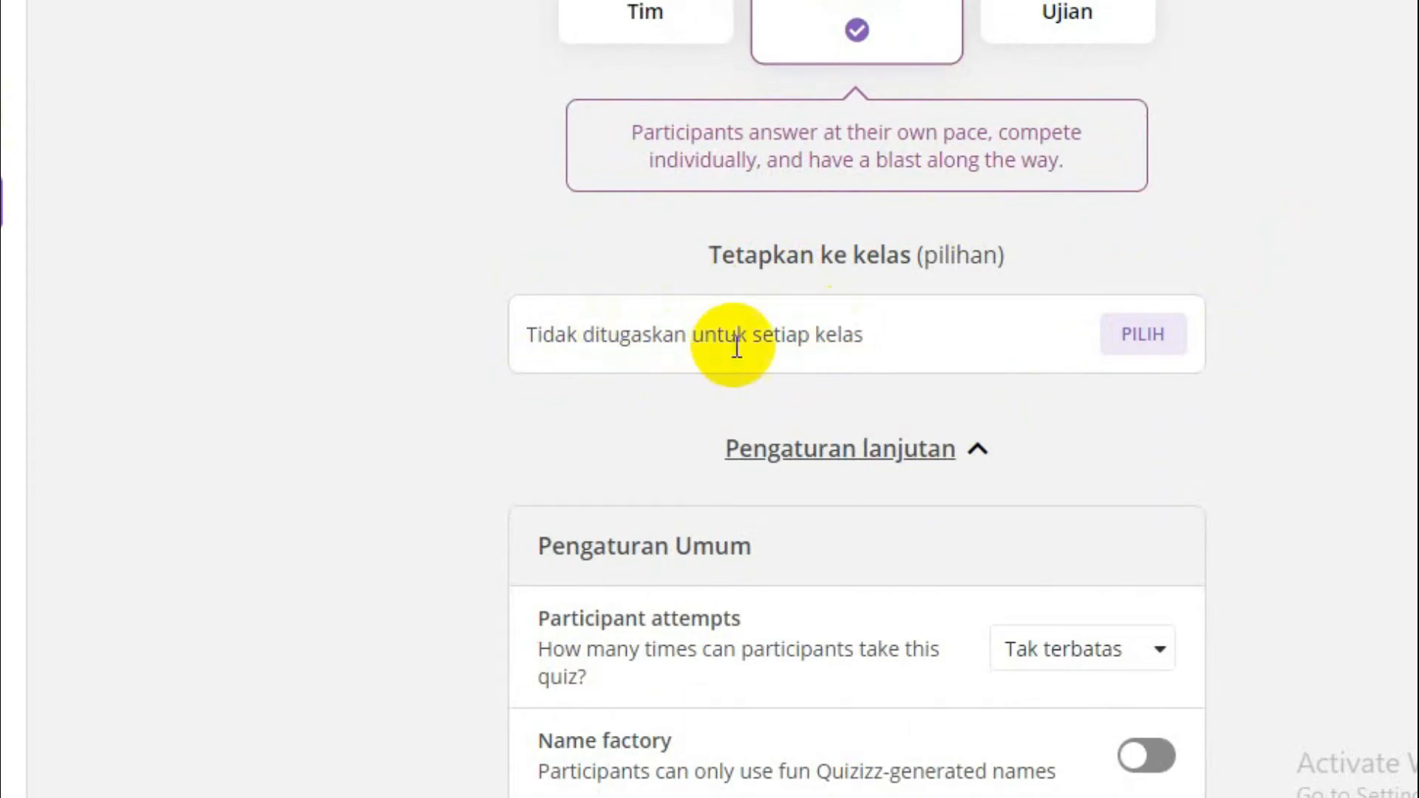
- Look through the choices for Participant attempts and try the Name factory option on and off
scroll(857, 399, down, 4)
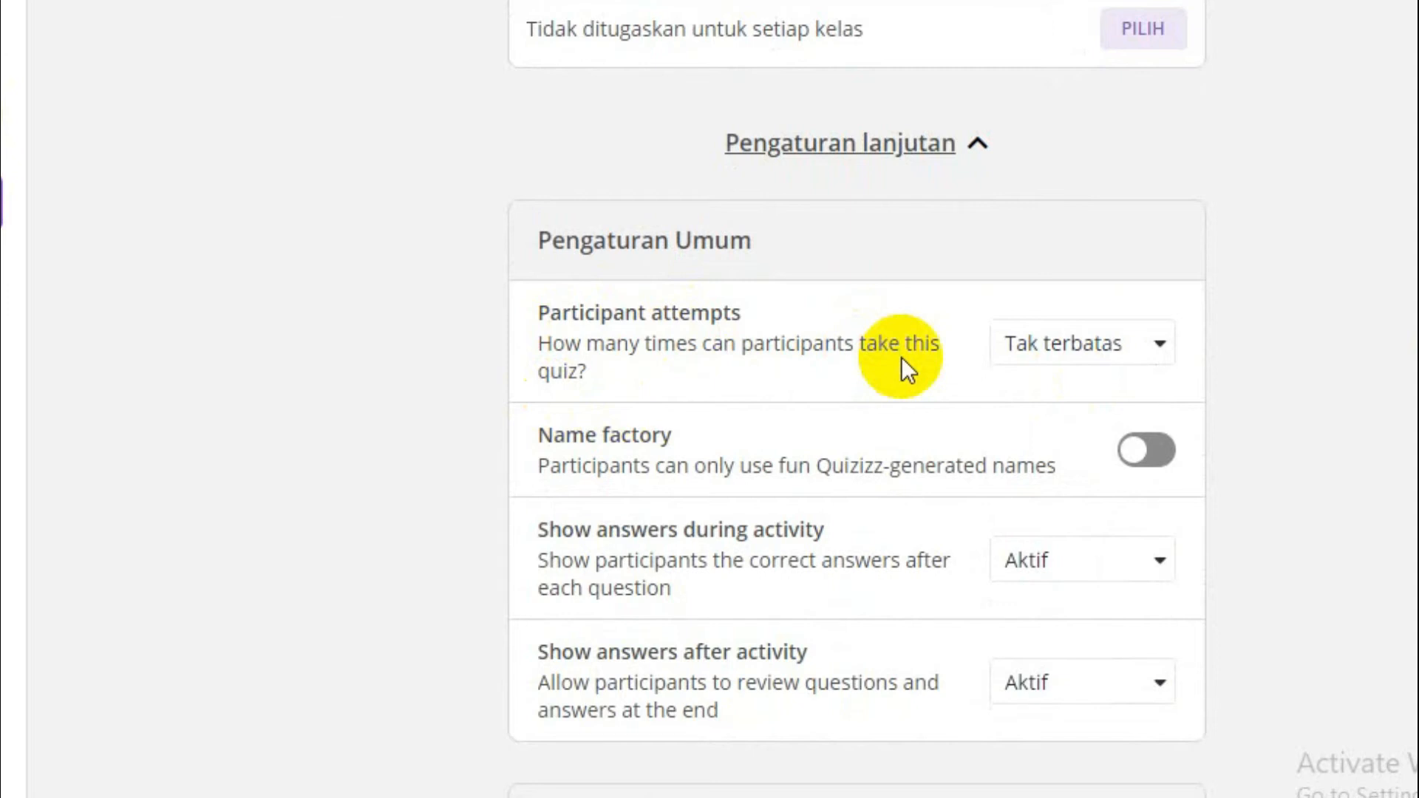
click(1097, 365)
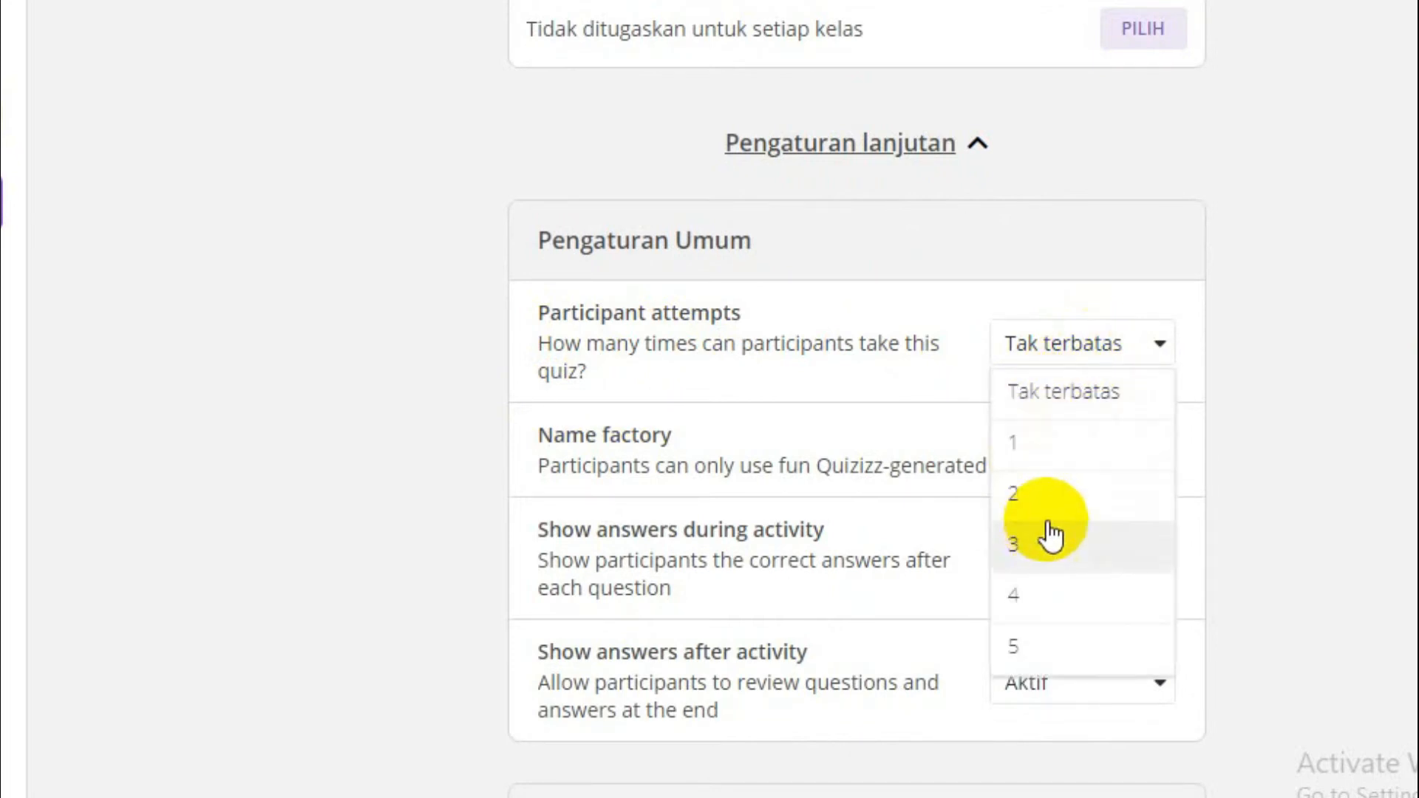
click(956, 233)
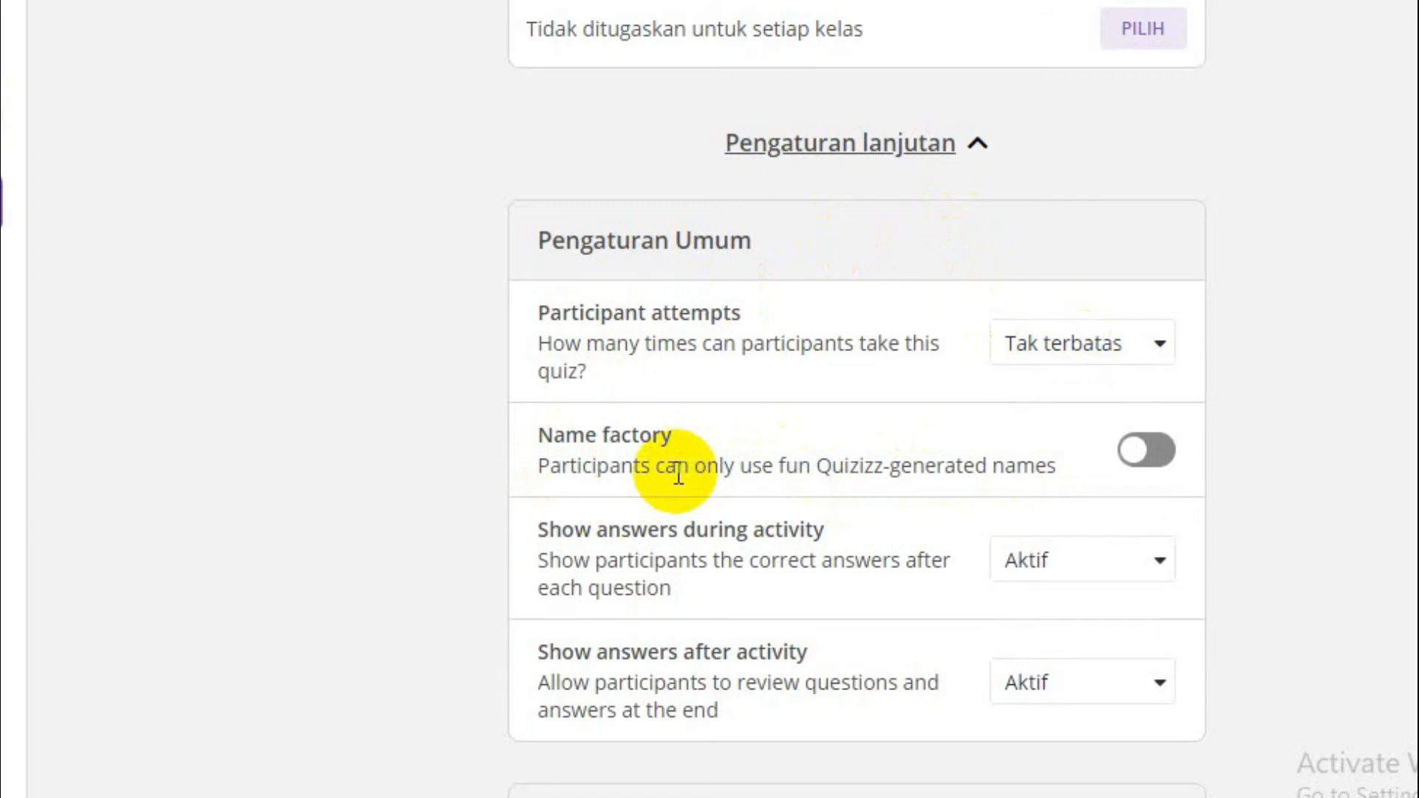
click(1148, 465)
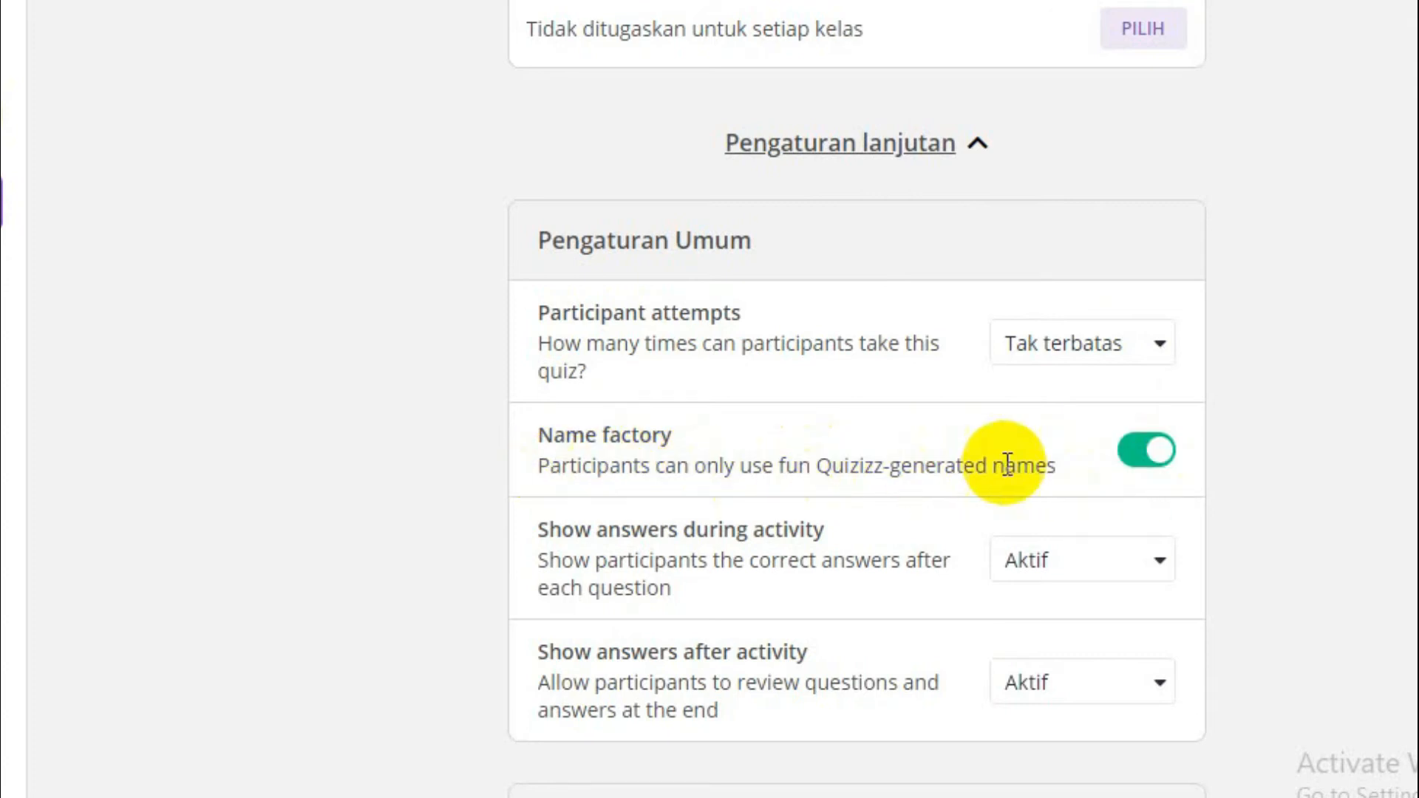
click(1155, 452)
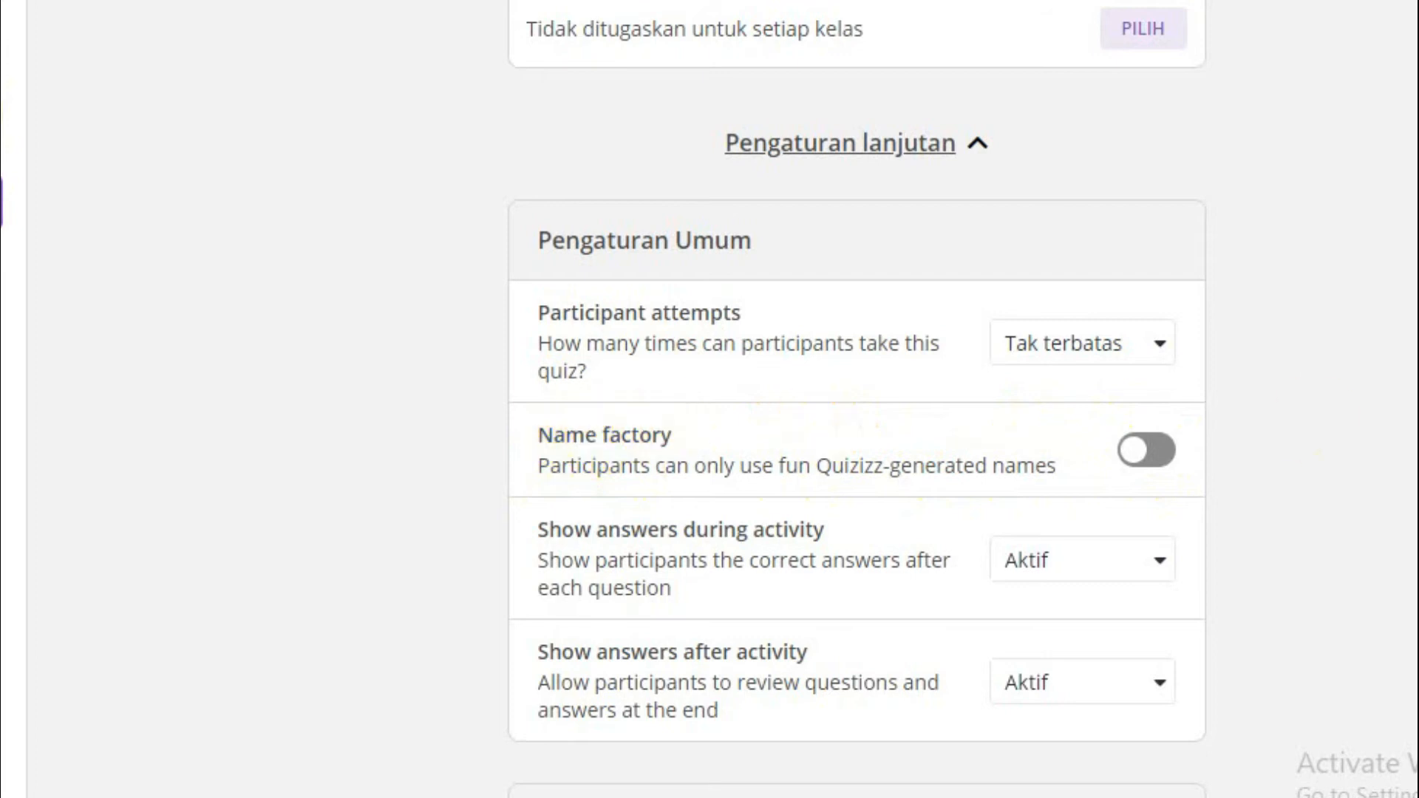
- Review the answer display, activity and meme settings, and continue to open the live session in Klasik mode
scroll(858, 399, down, 3)
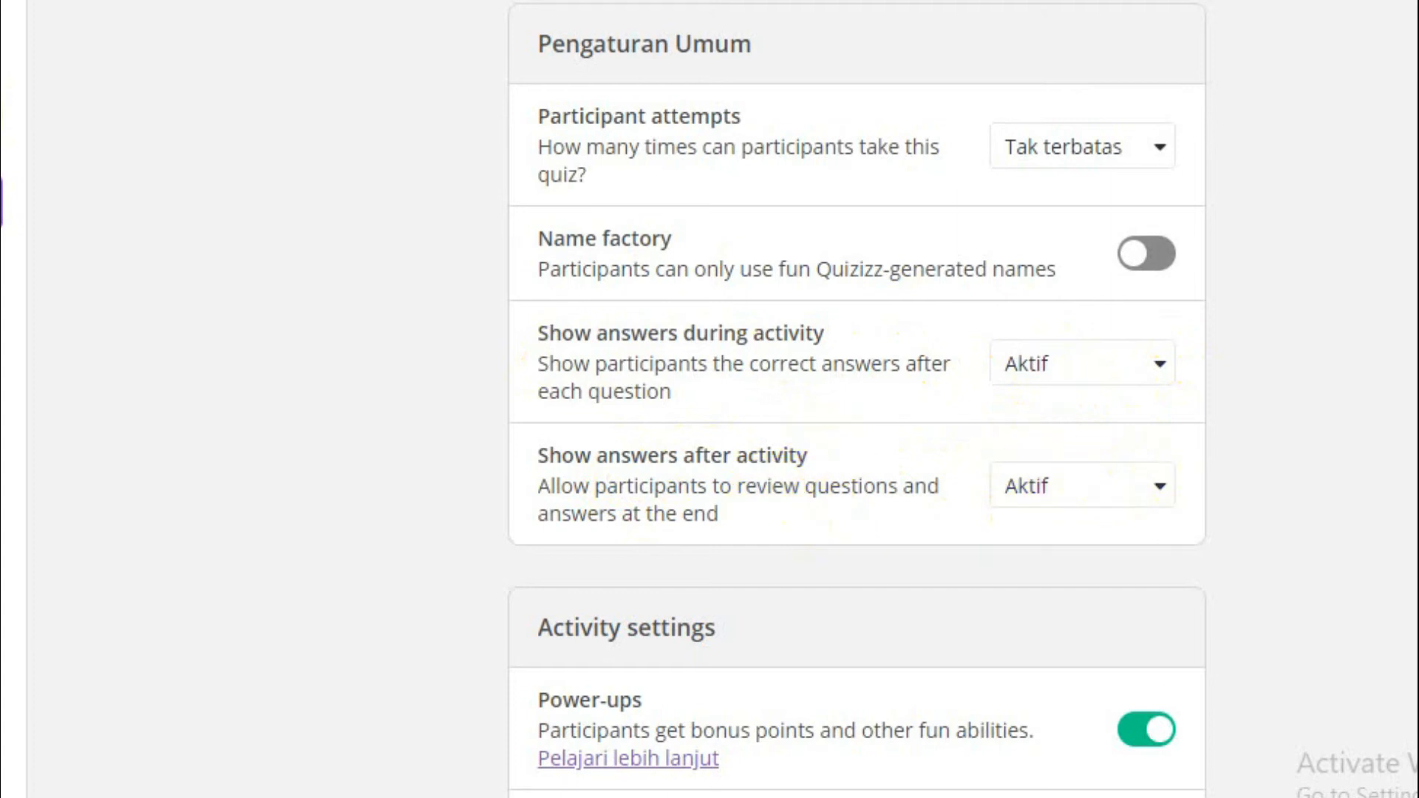
scroll(857, 399, down, 7)
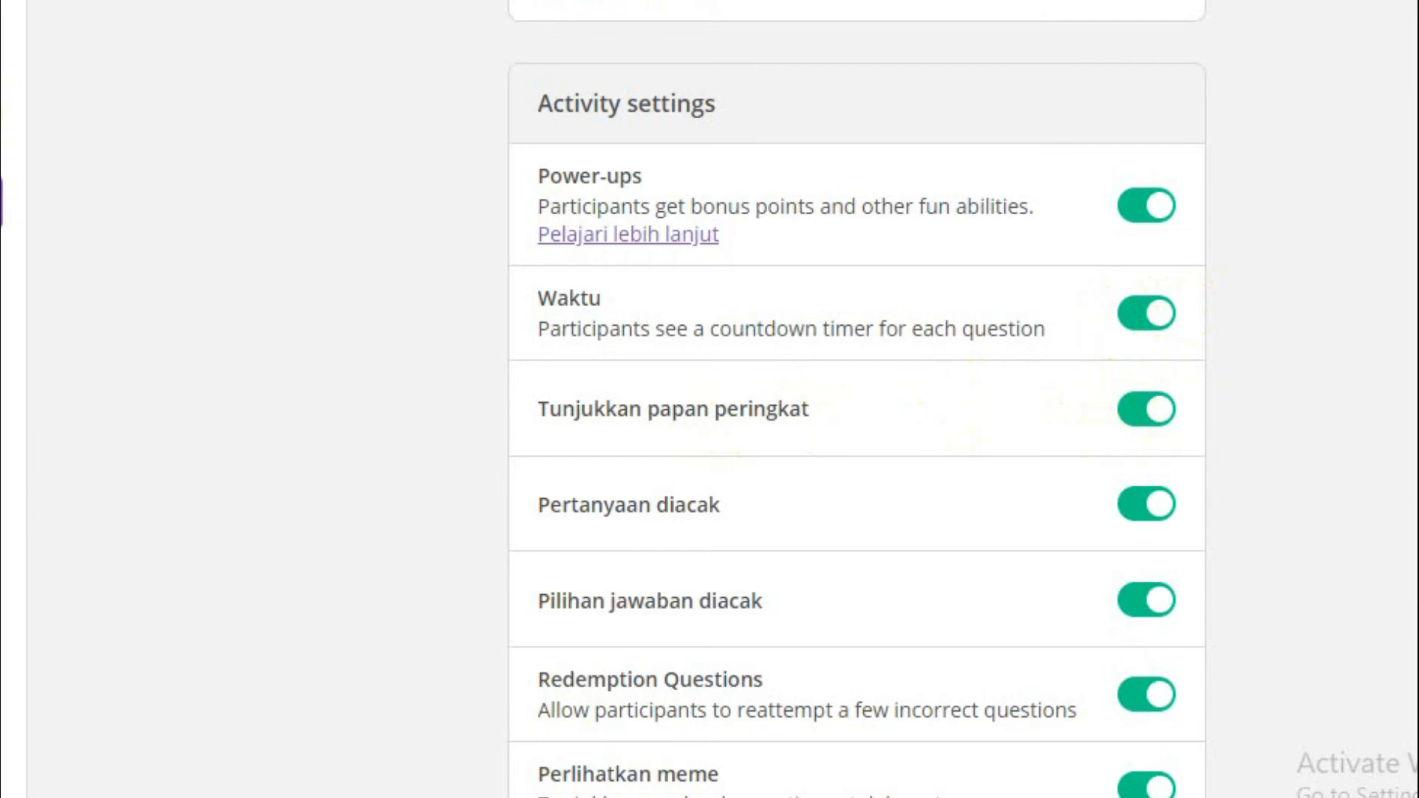
scroll(858, 399, down, 3)
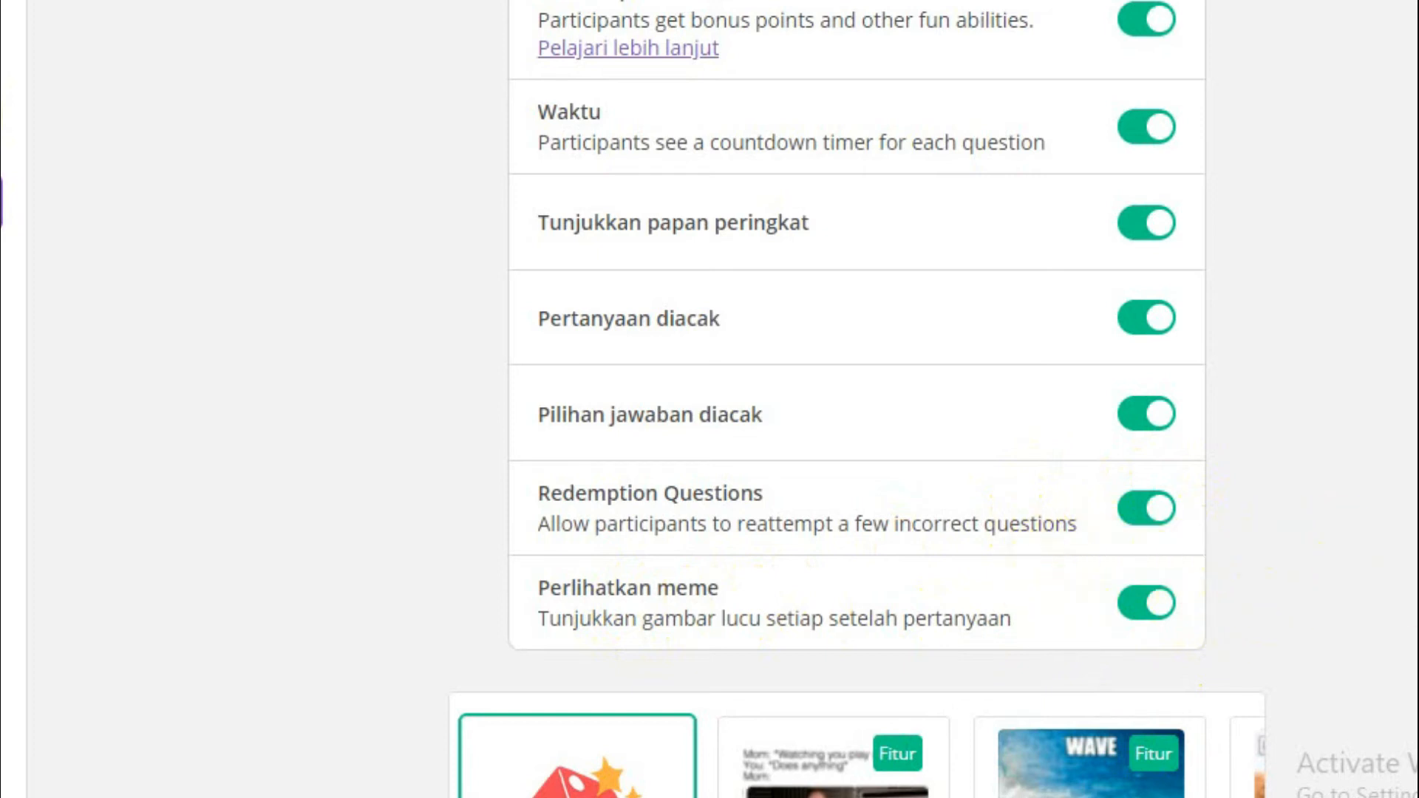
scroll(857, 399, down, 5)
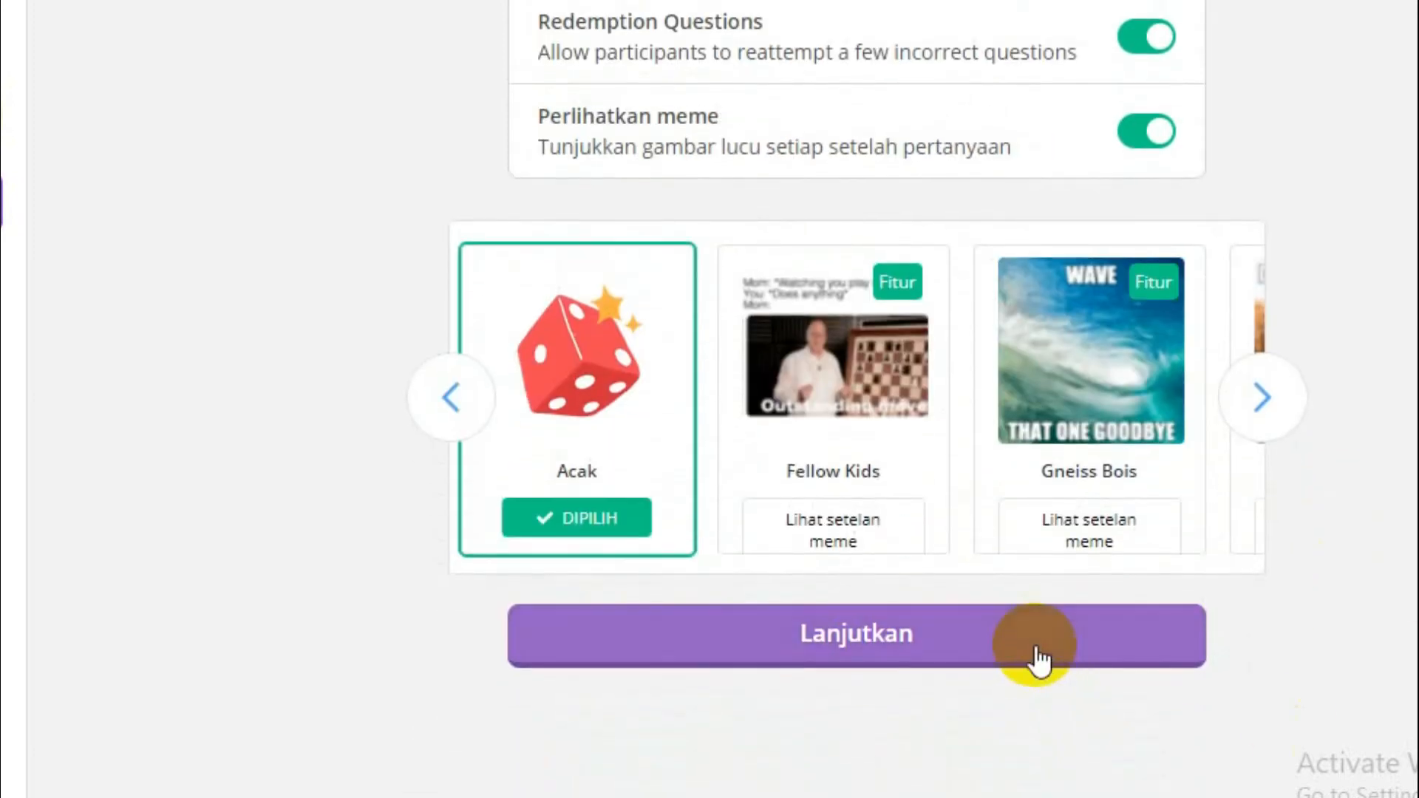
click(1038, 656)
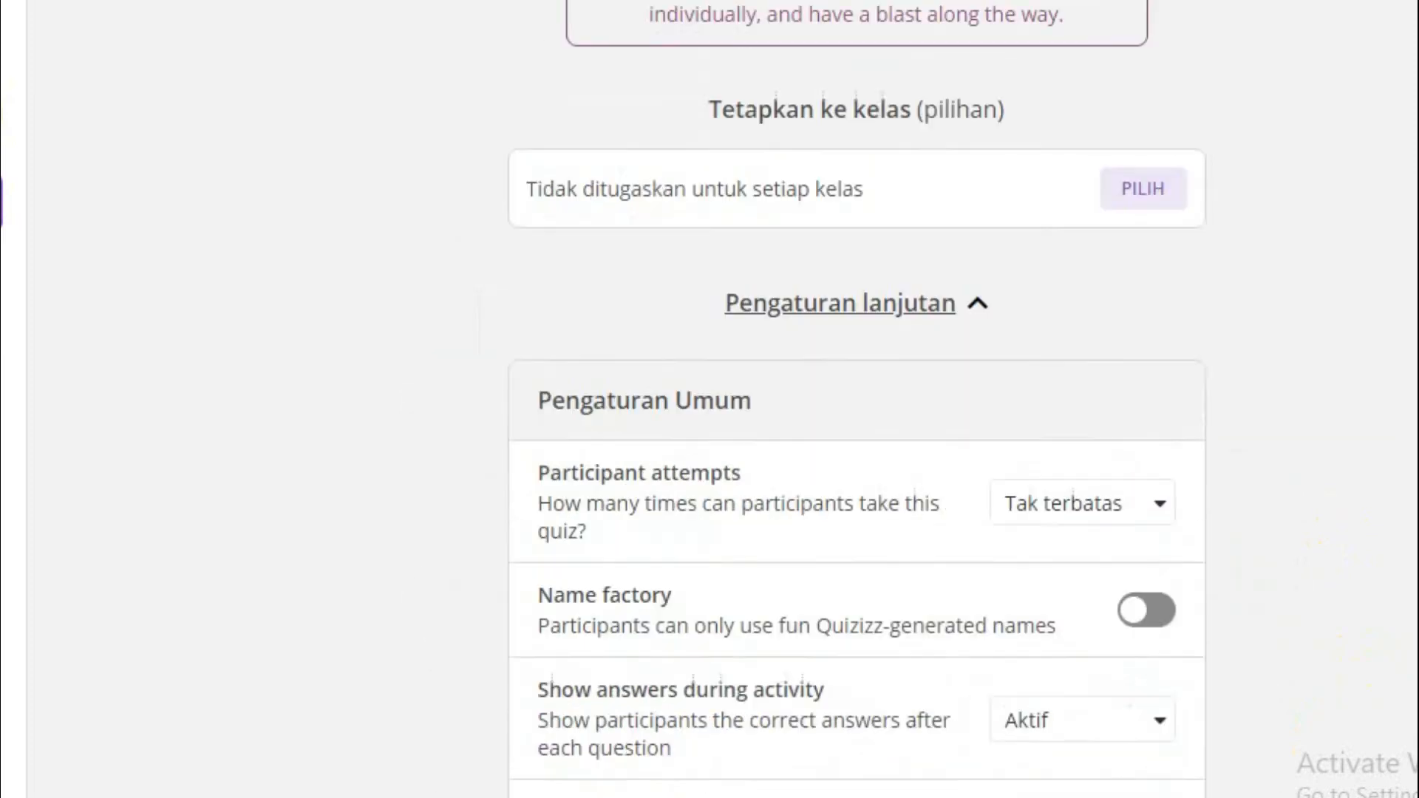
scroll(854, 189, up, 10)
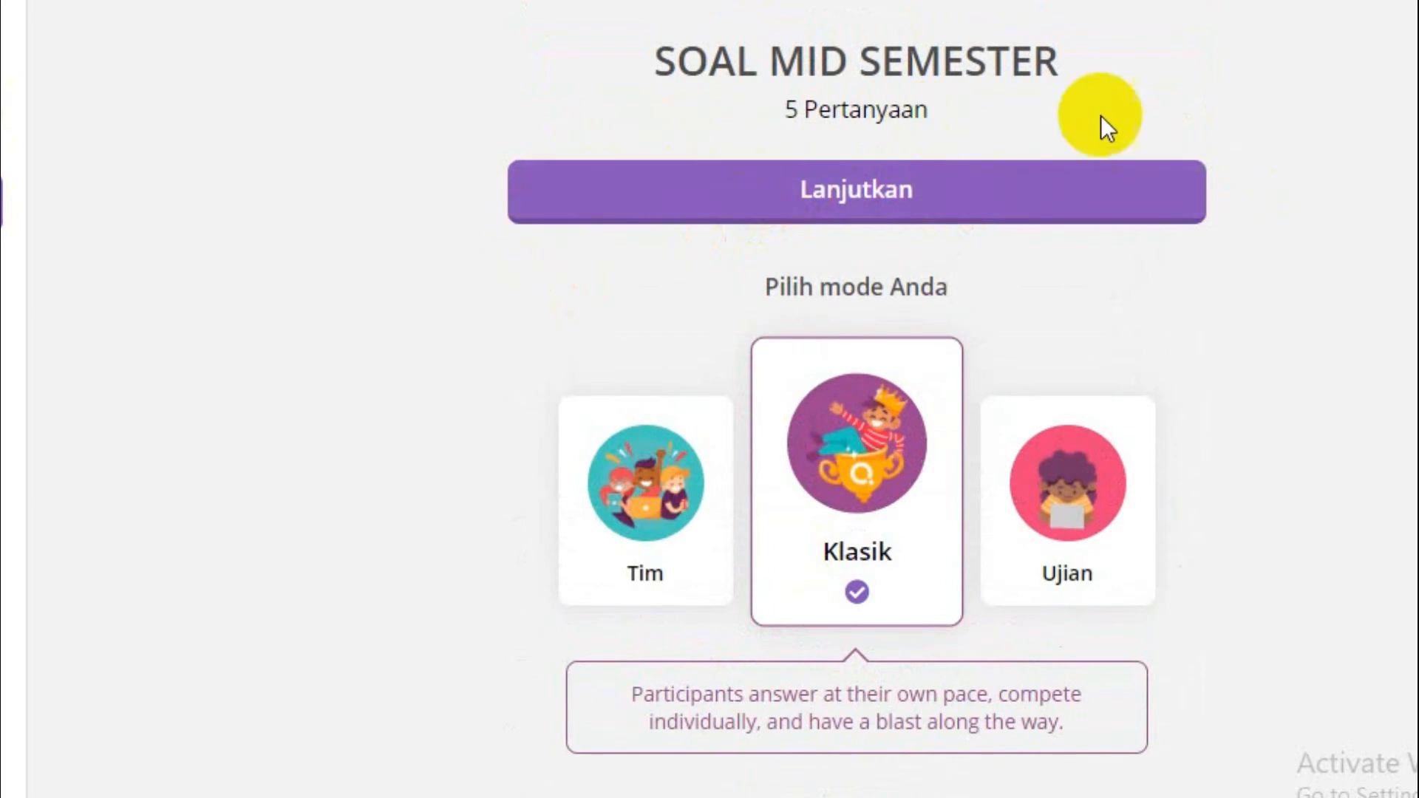
click(829, 198)
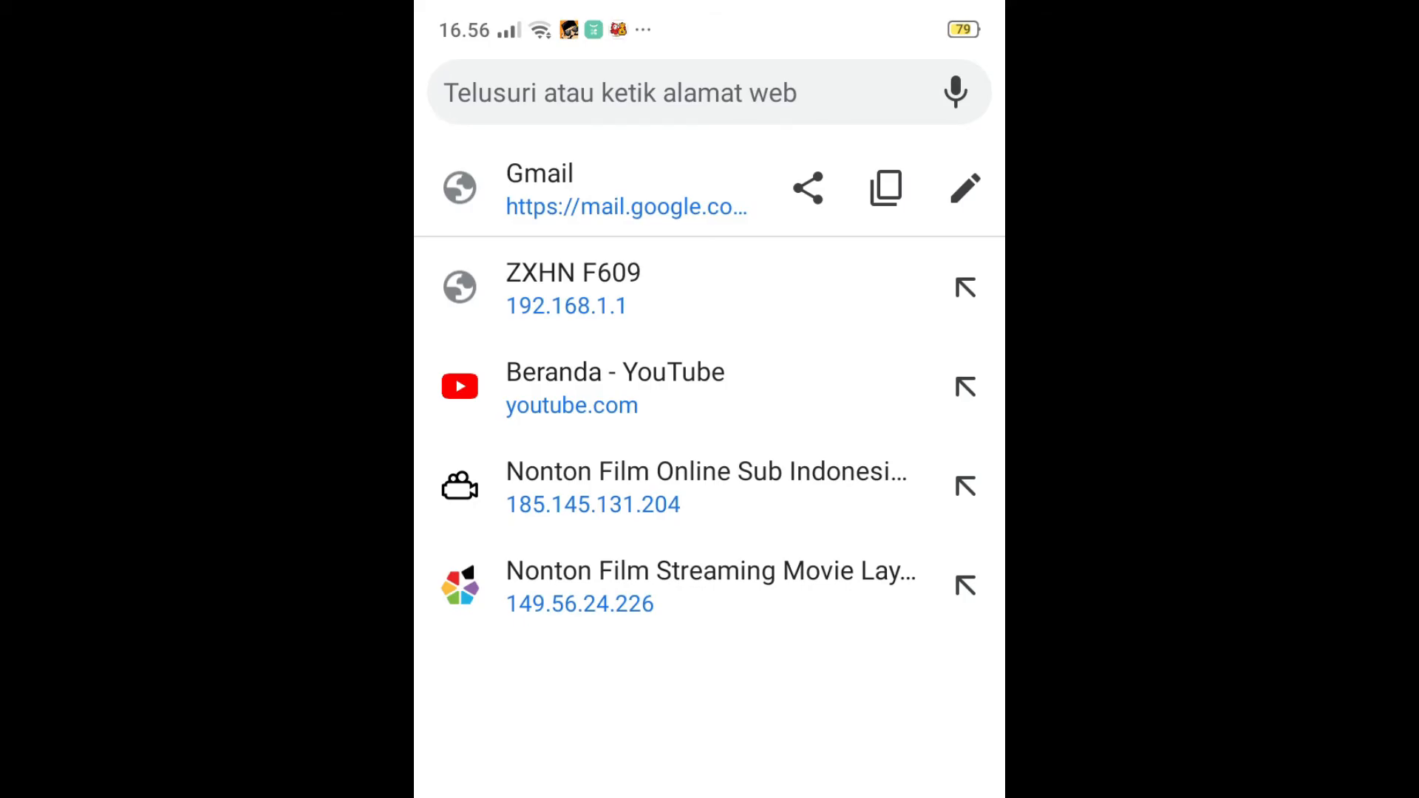
- On the phone's browser, search for joinmyquiz.com and open the Join a game - Quizizz result
text(joi)
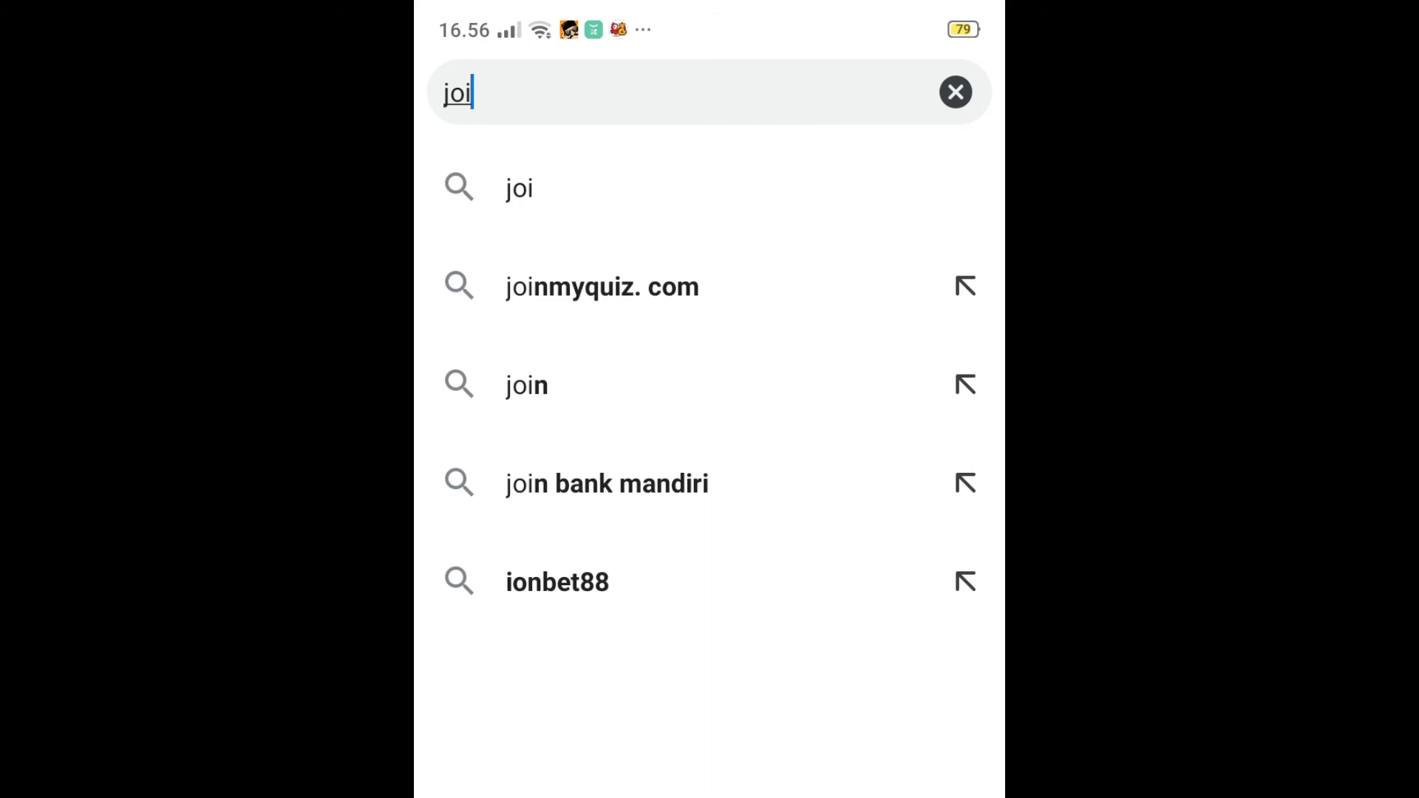
click(671, 288)
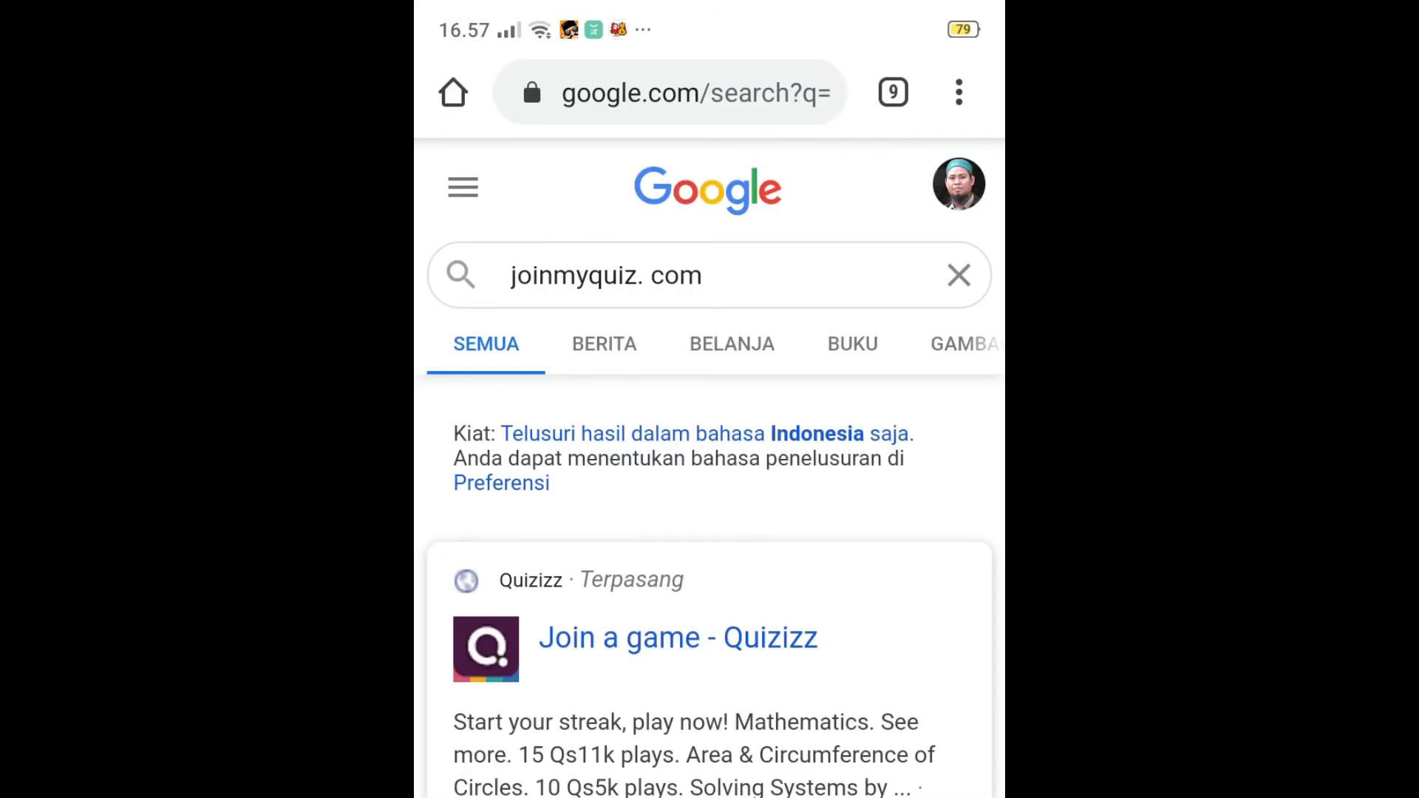
click(674, 630)
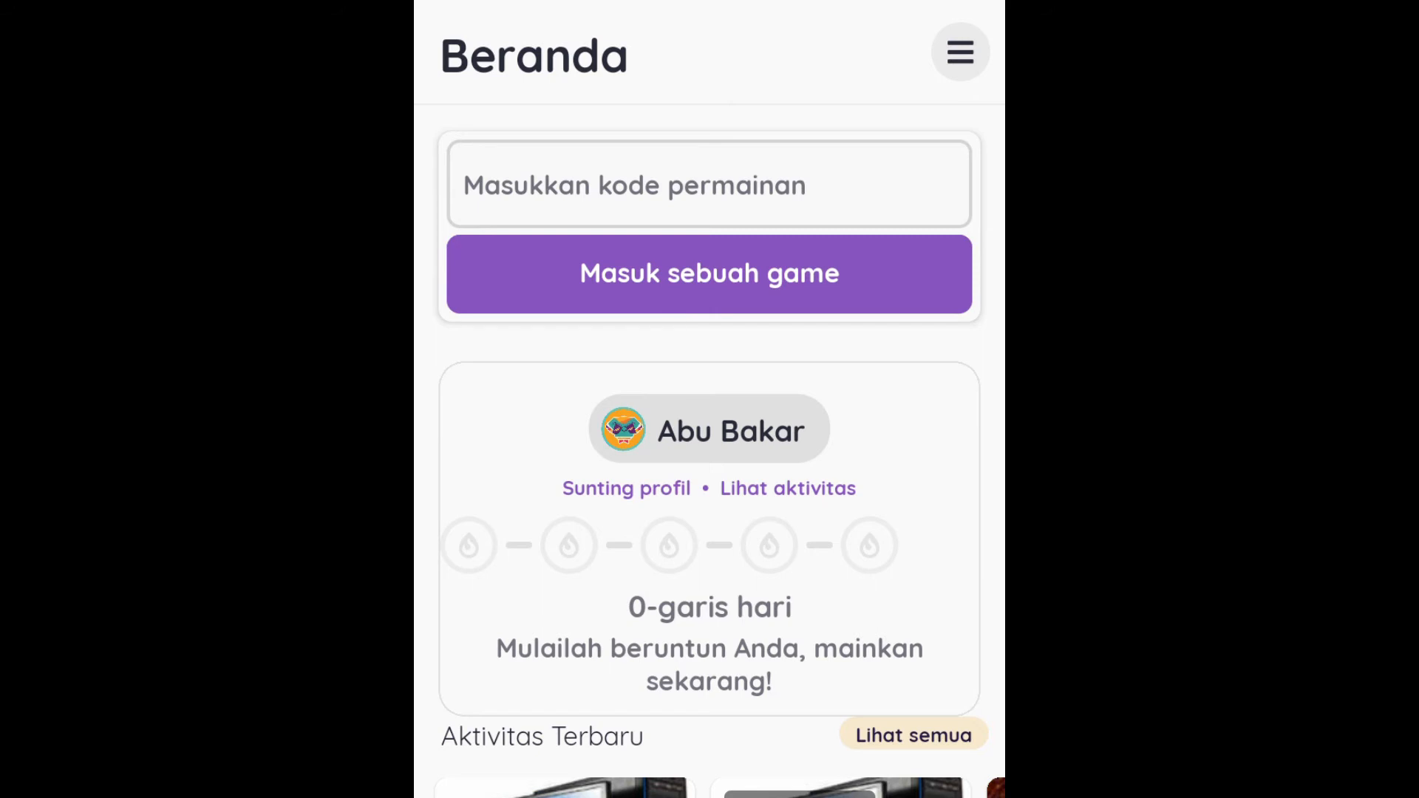
- Enter the live session's game code on the Quizizz home page and join the game
click(748, 181)
text(38)
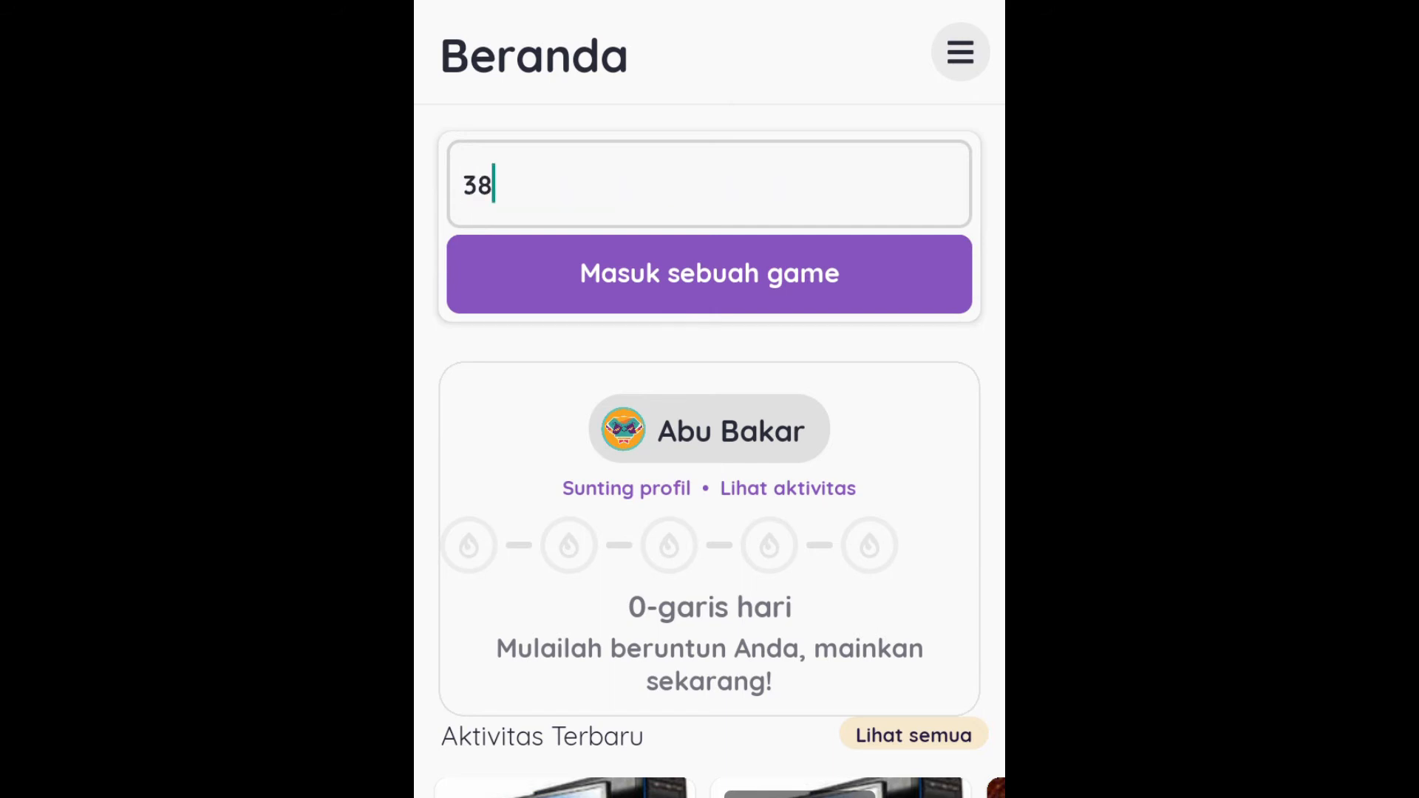
text(0703)
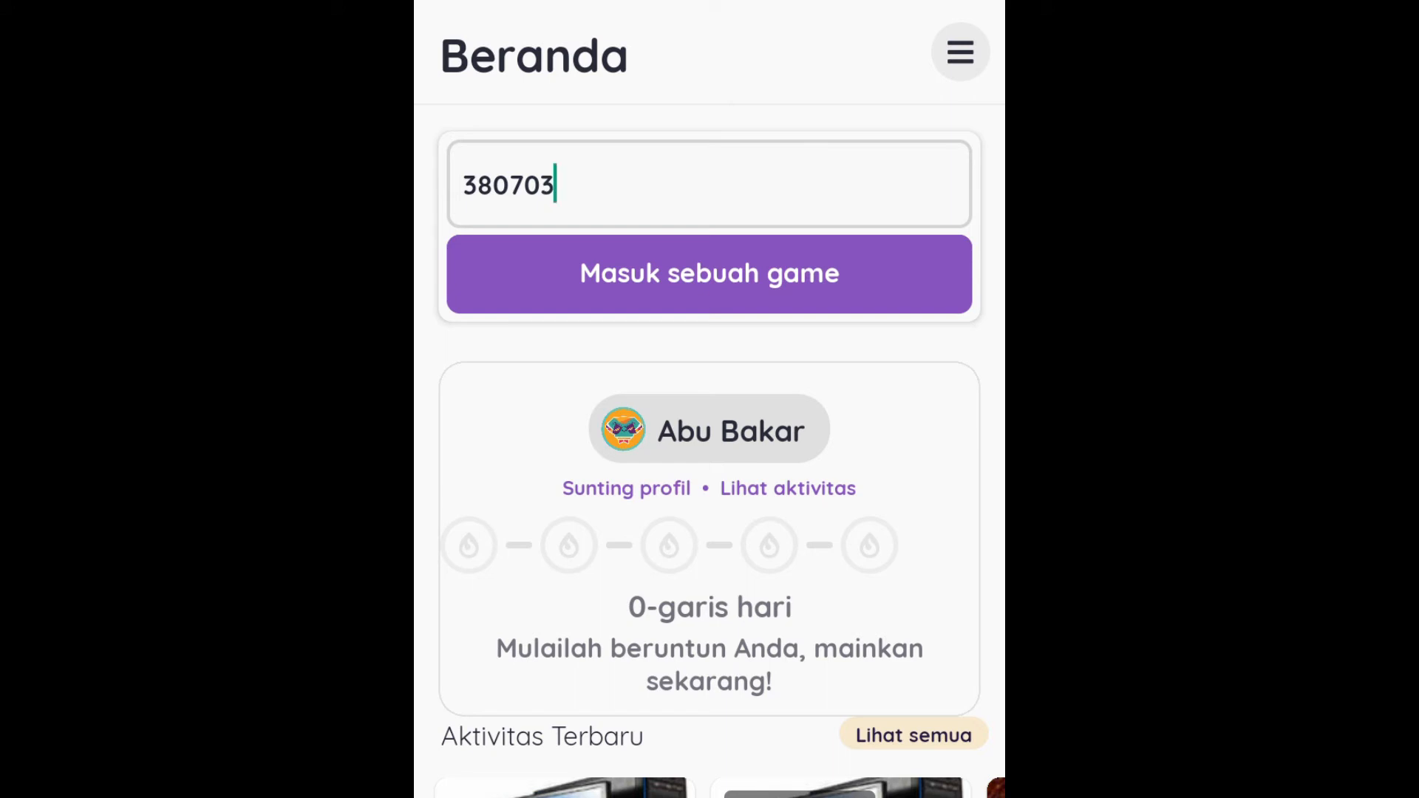
click(813, 277)
click(686, 267)
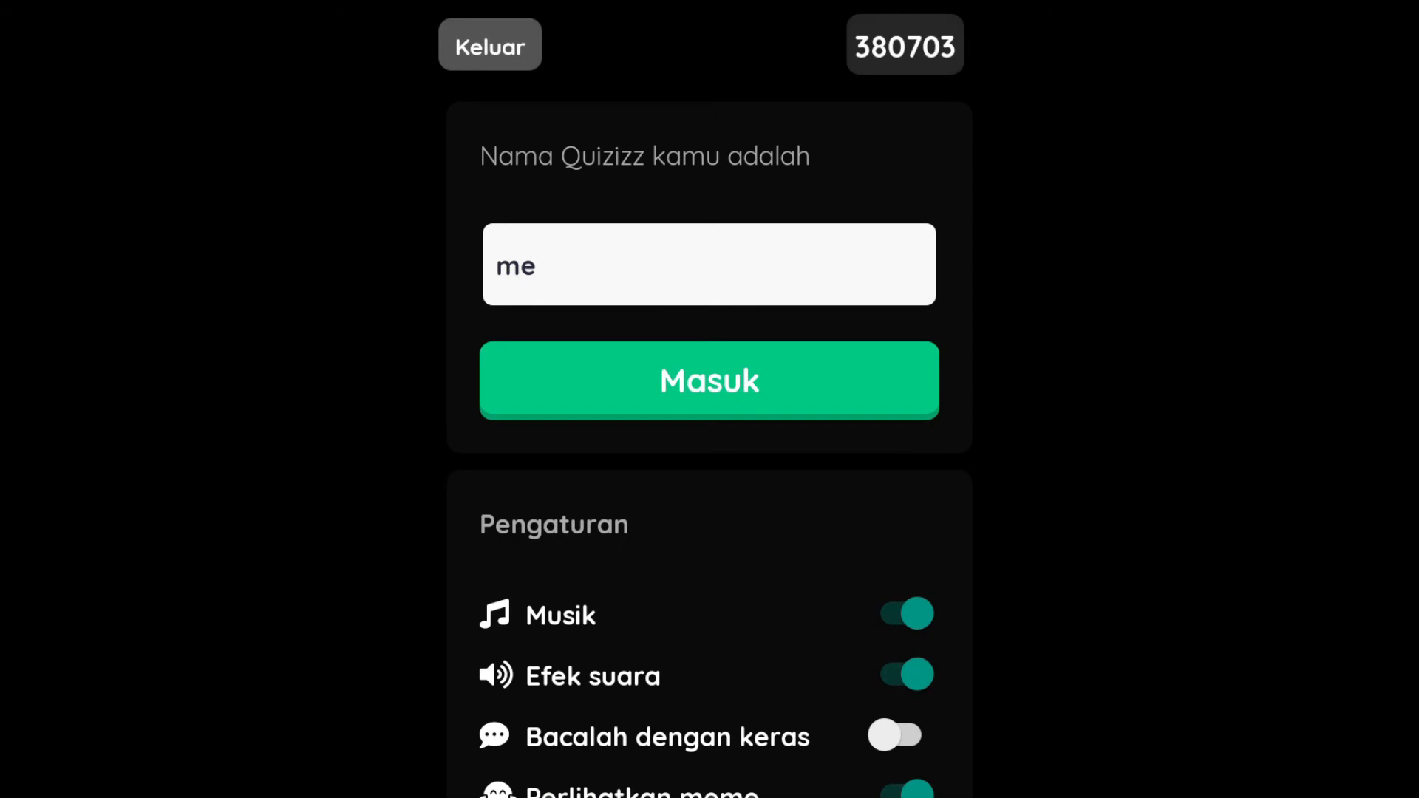
- Replace the prefilled Quizizz name with the participant's name and enter the session
click(760, 270)
key(BackSpace)
key(BackSpace)
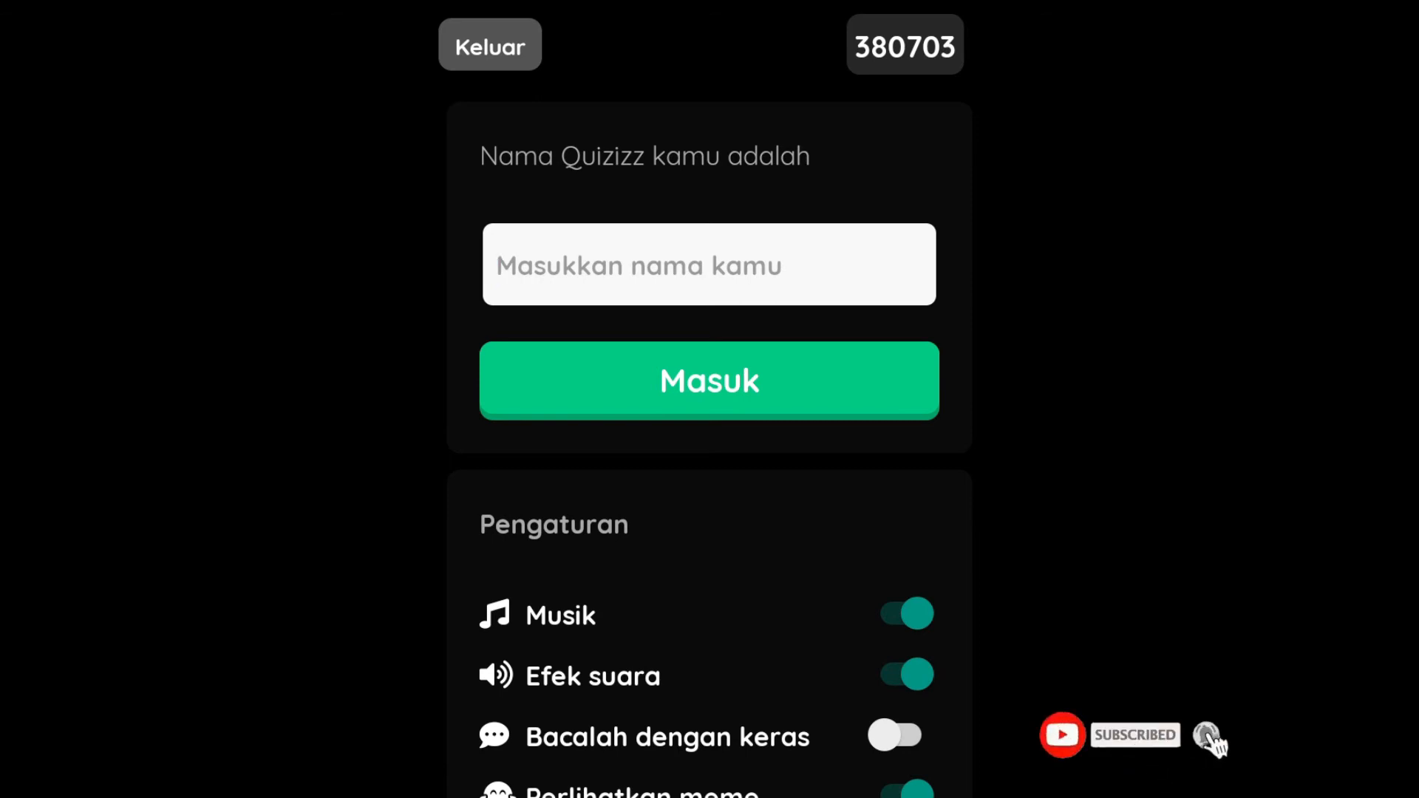
text(AGUS)
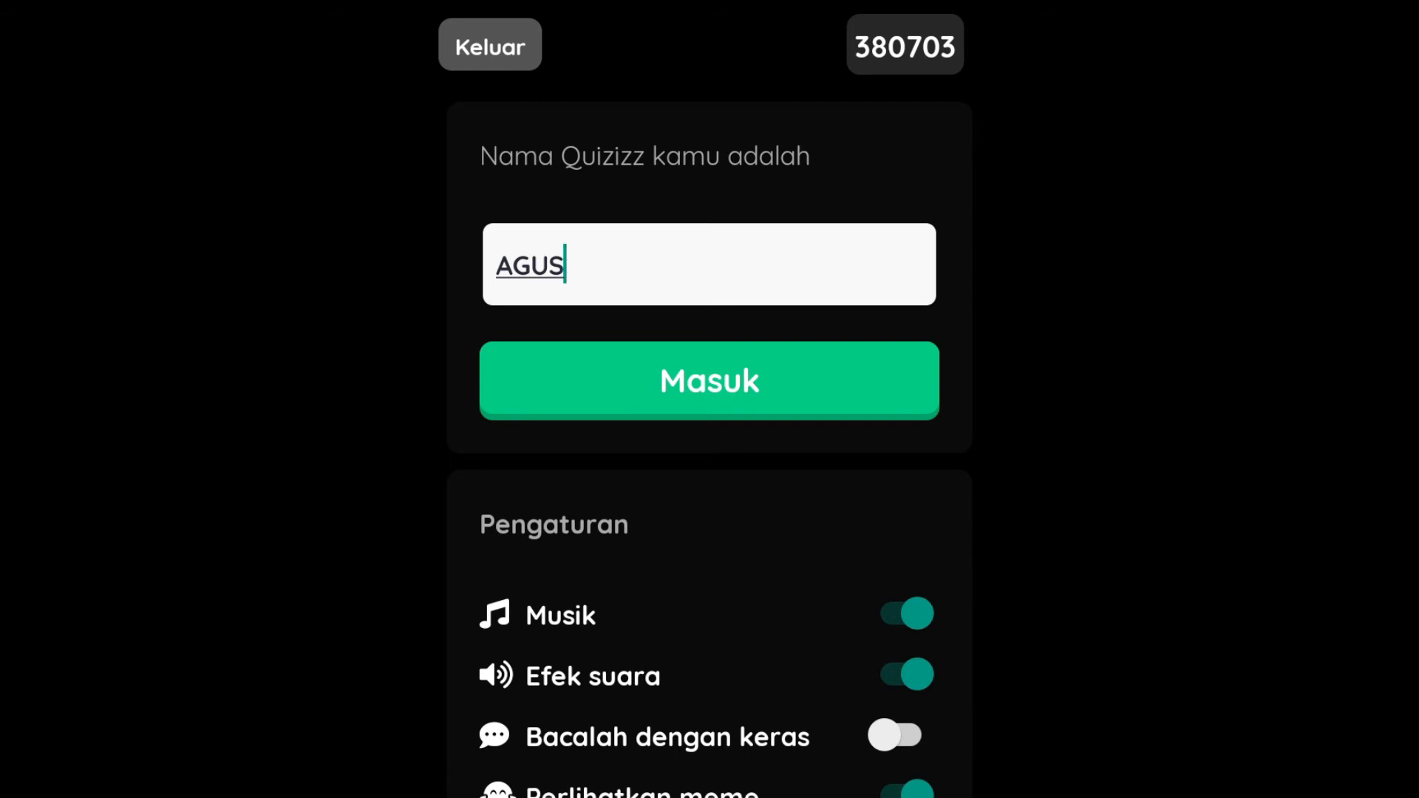
click(869, 484)
click(761, 379)
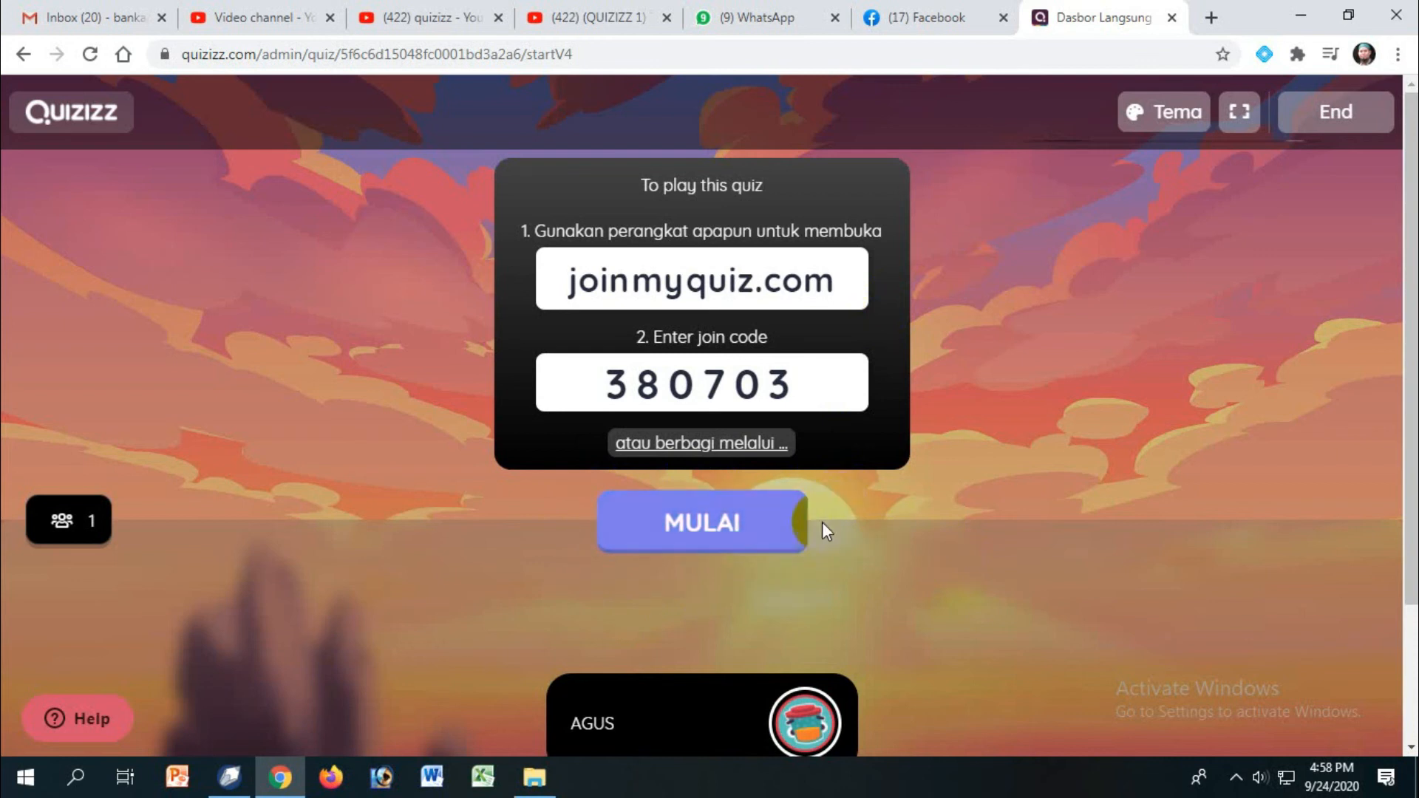
- Start the live quiz from the host dashboard and answer the first question on the phone with tabungan
click(736, 548)
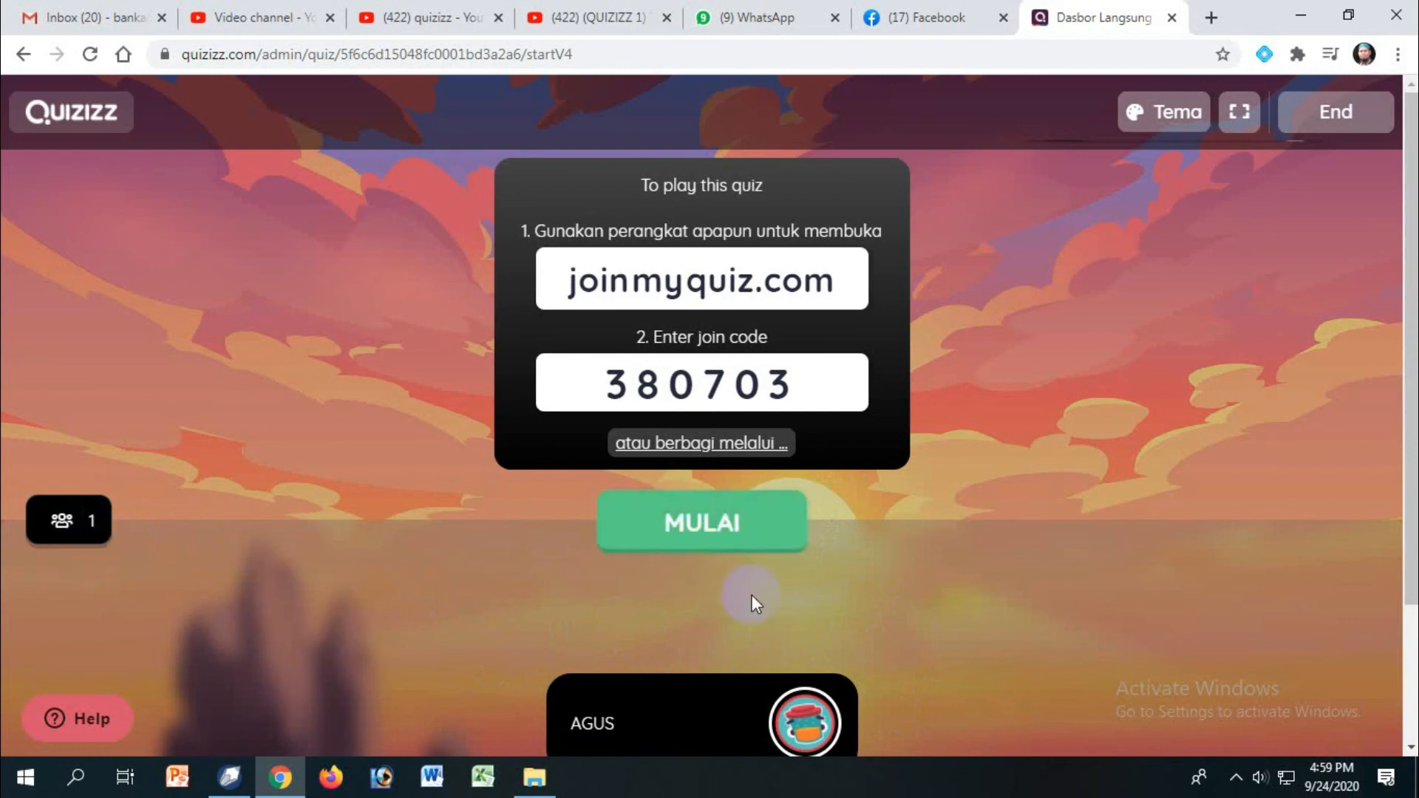
click(736, 540)
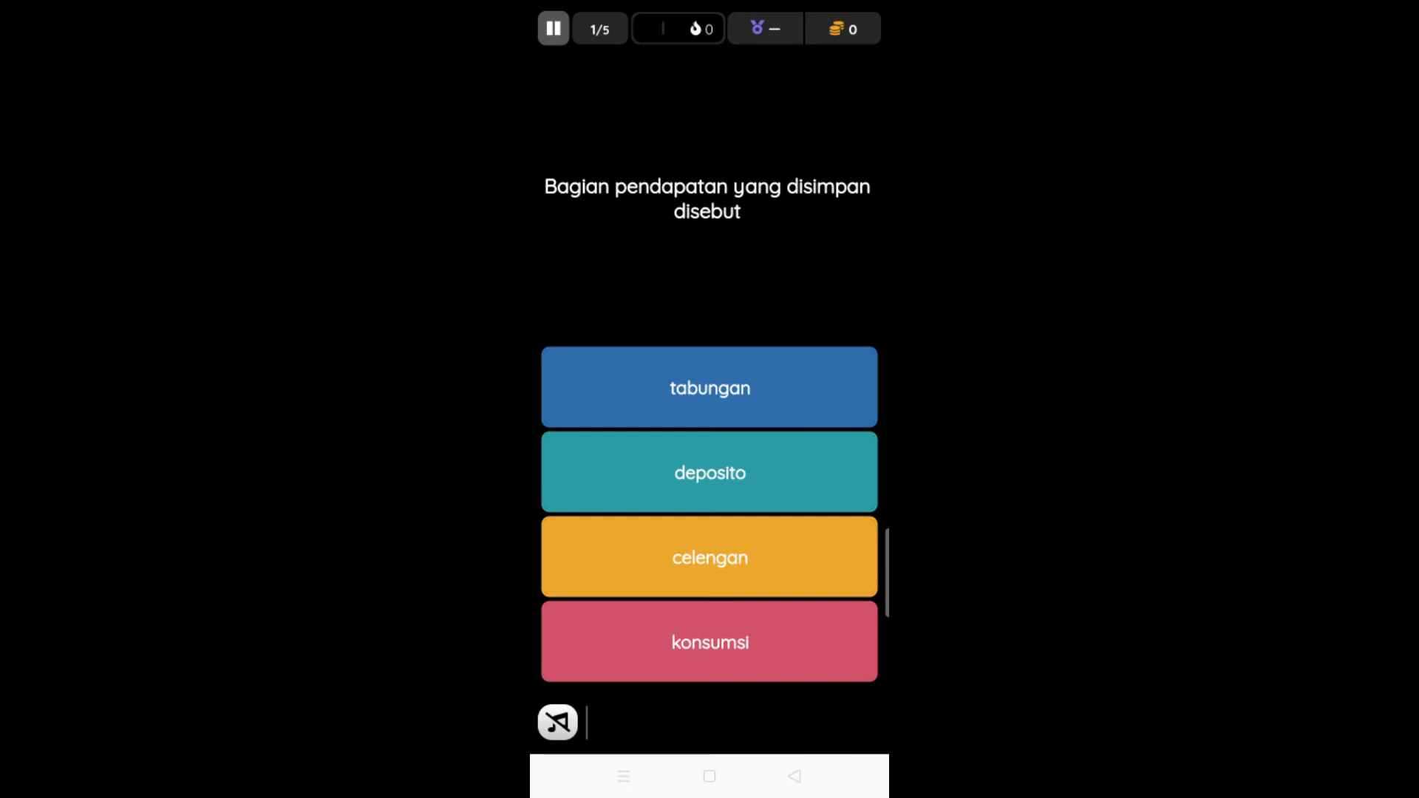
click(741, 386)
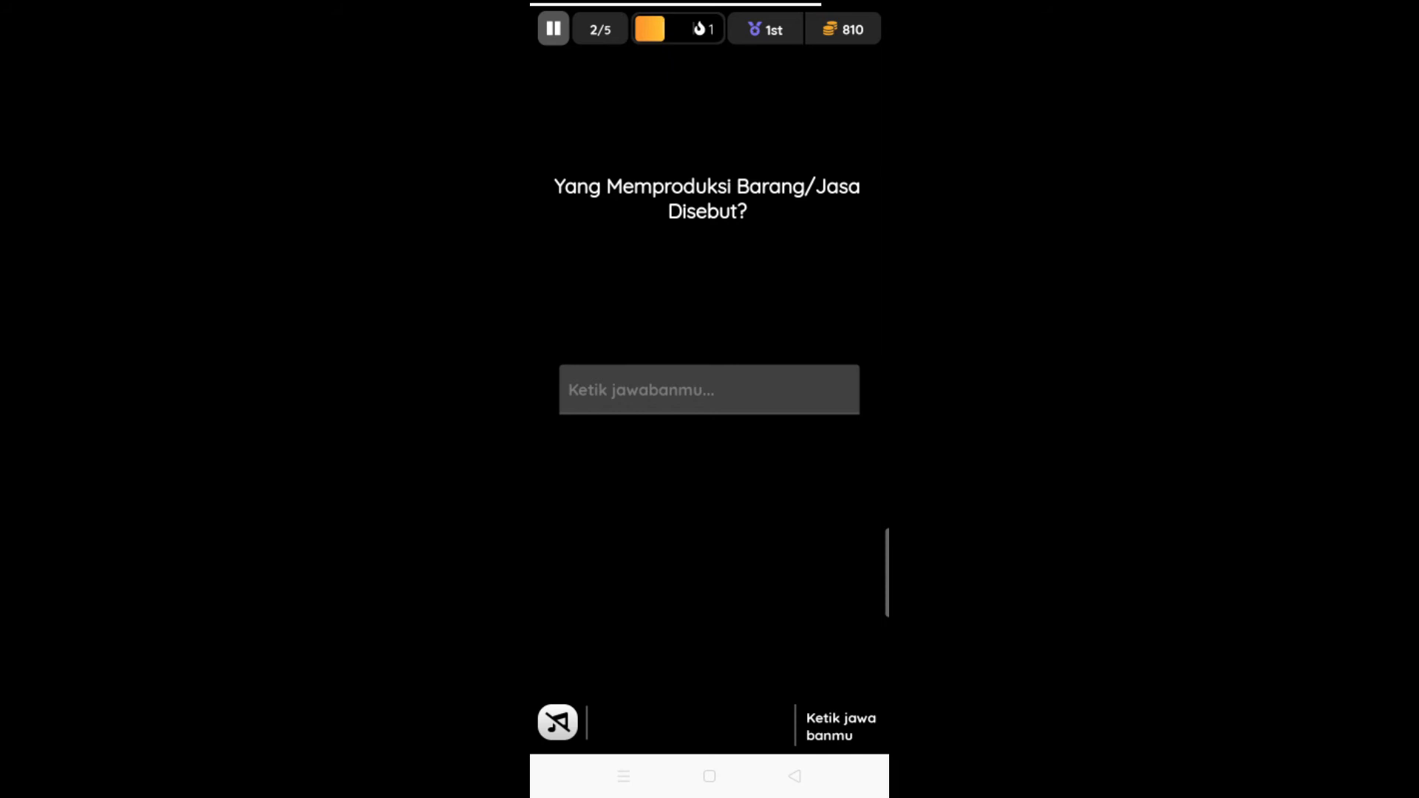
- Answer the question about who produces goods or services with "Produsen" and submit it
click(709, 390)
text(P)
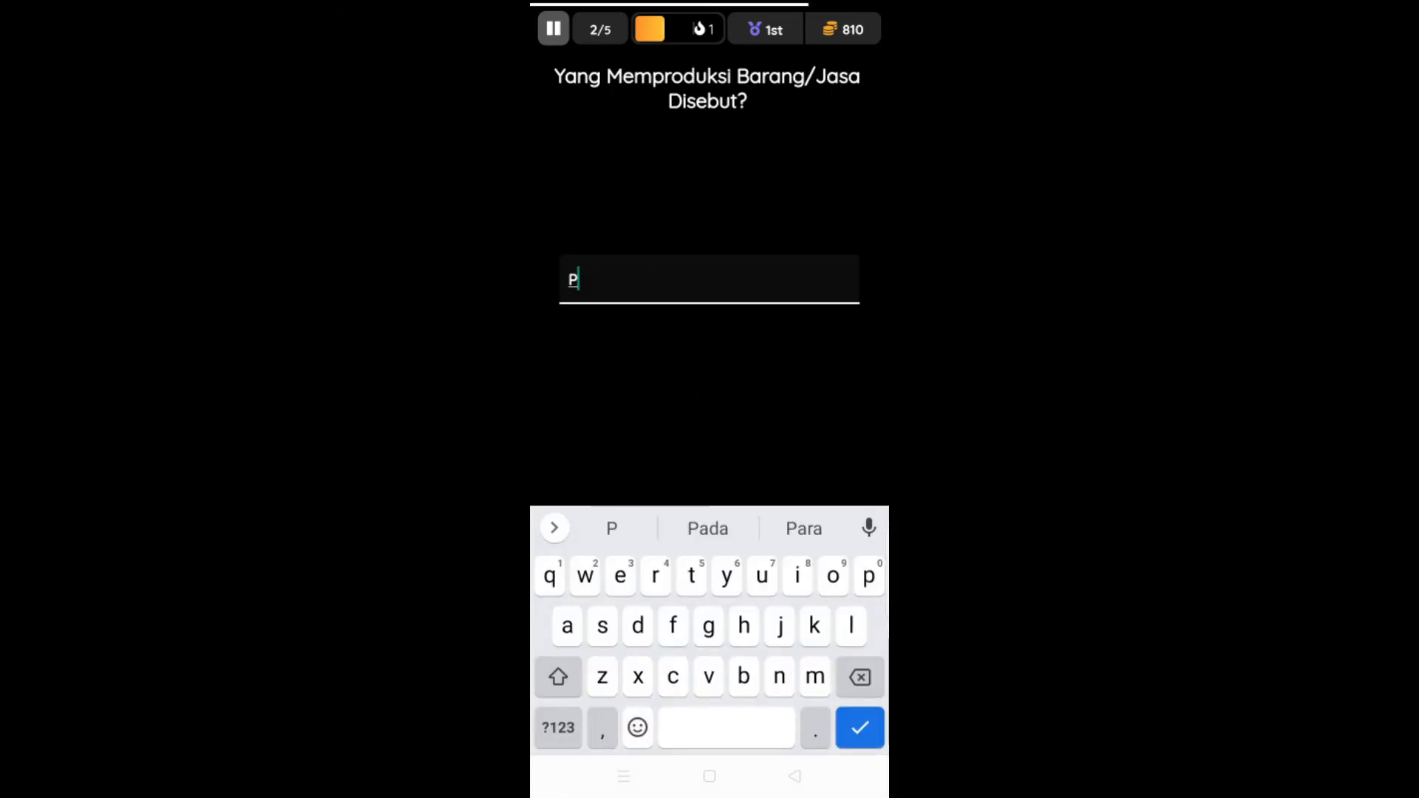
text(ro)
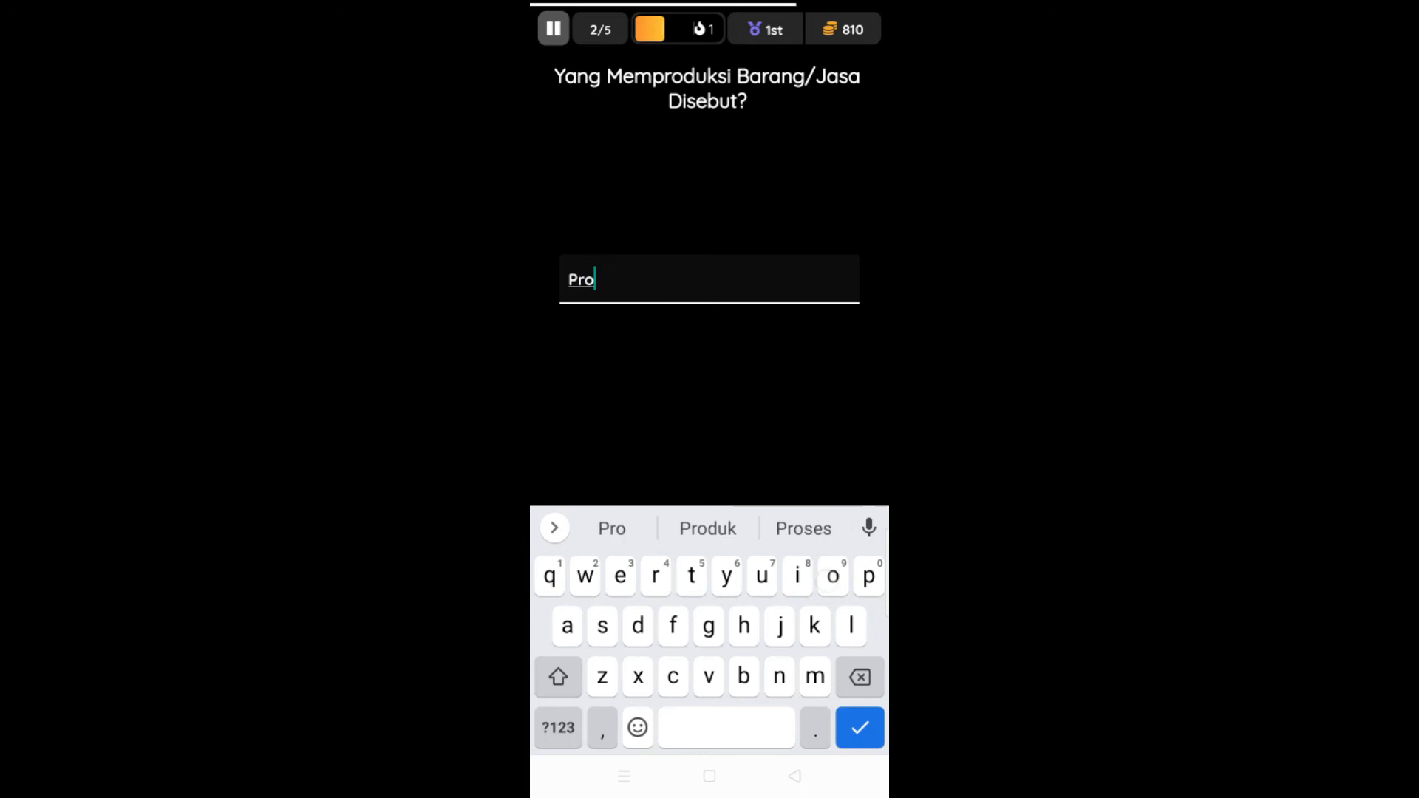
text(du)
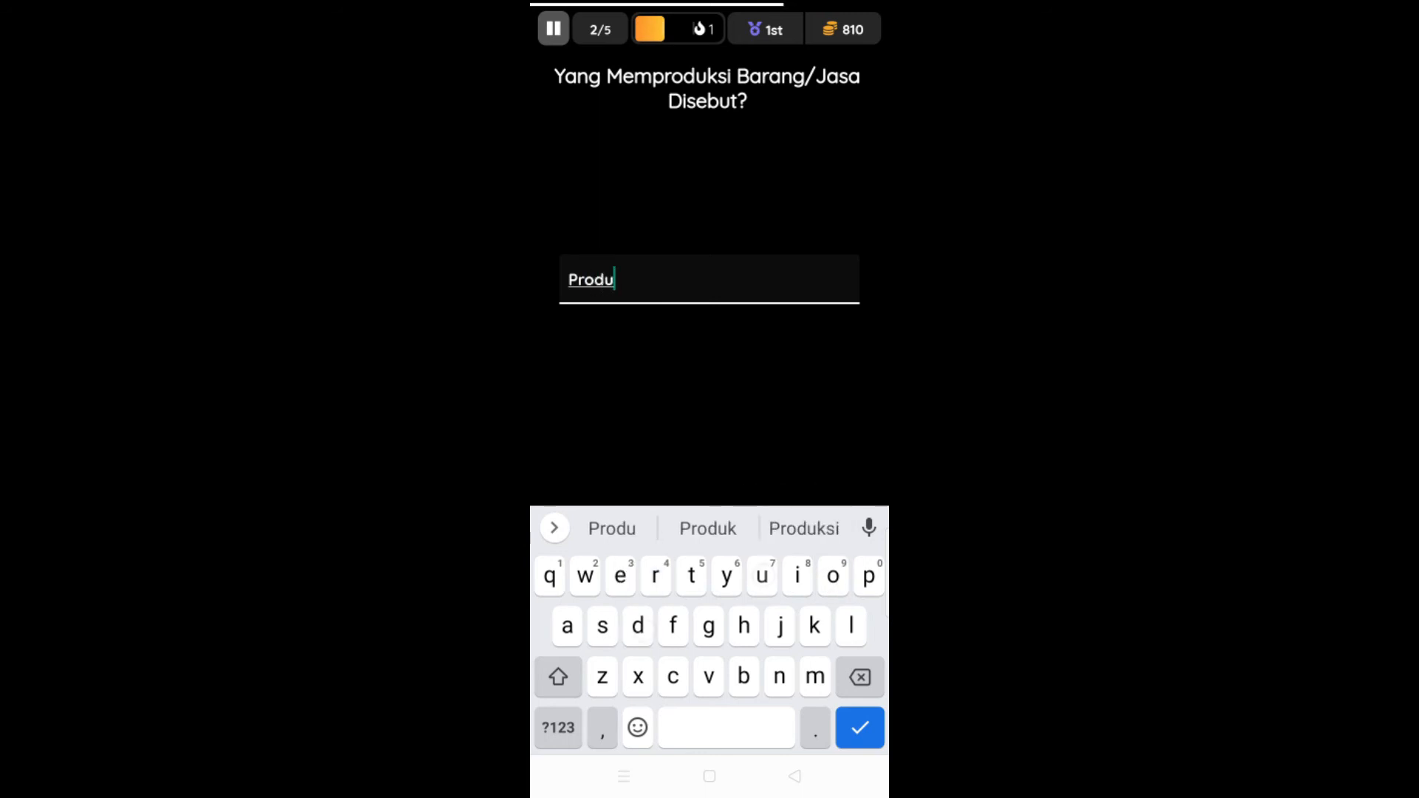
text(sen)
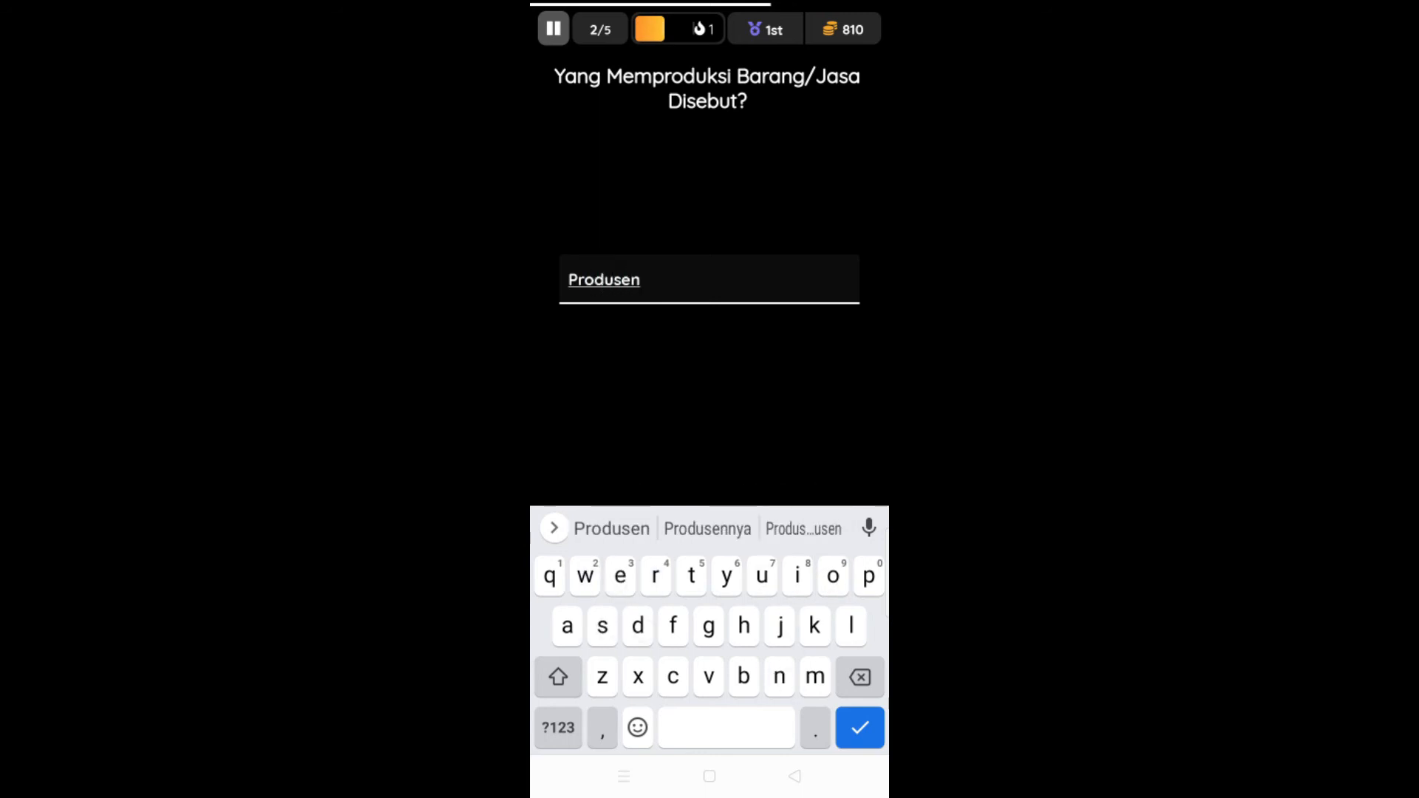
click(865, 730)
click(857, 728)
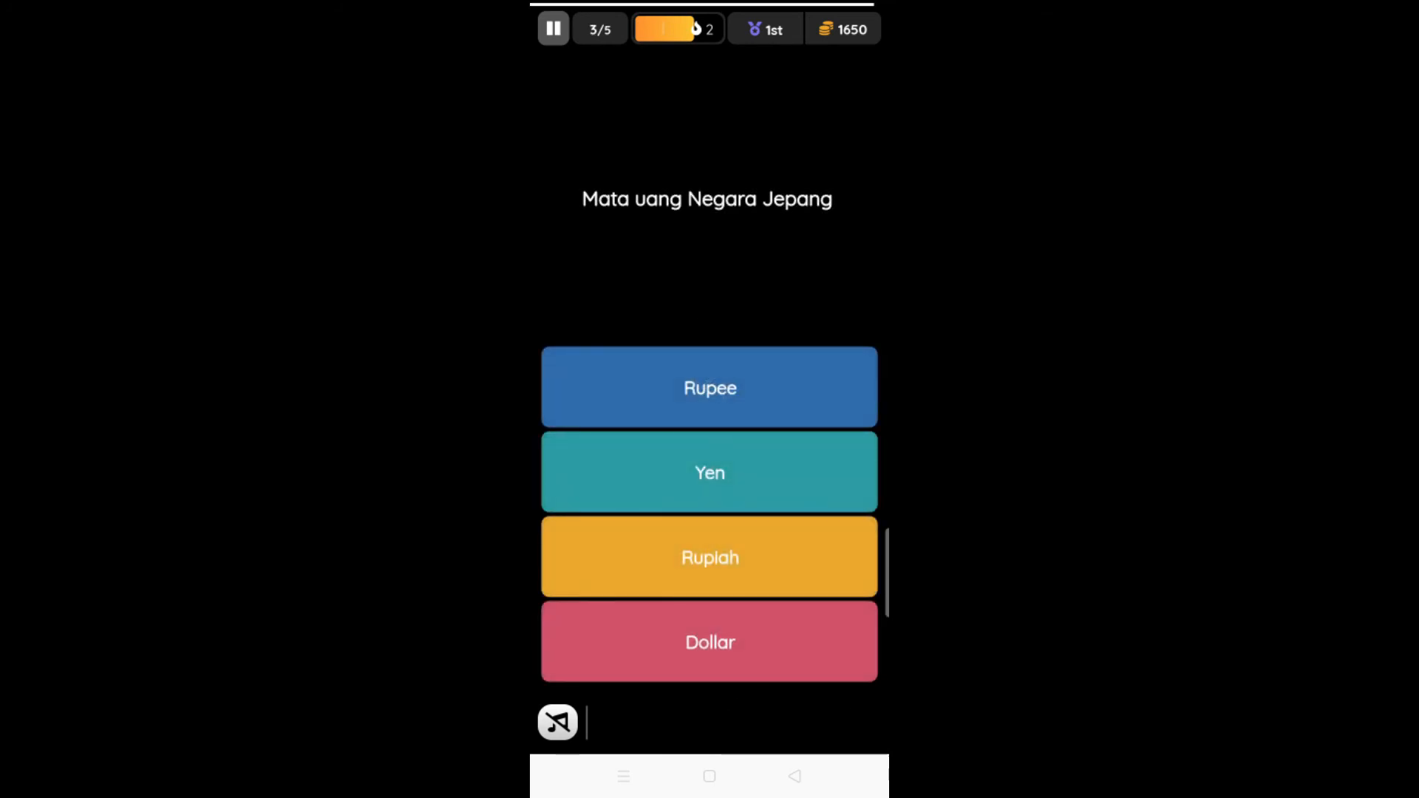
- Answer the Japanese currency question with Rupee and submit Rupiah for the Thai currency question
click(748, 390)
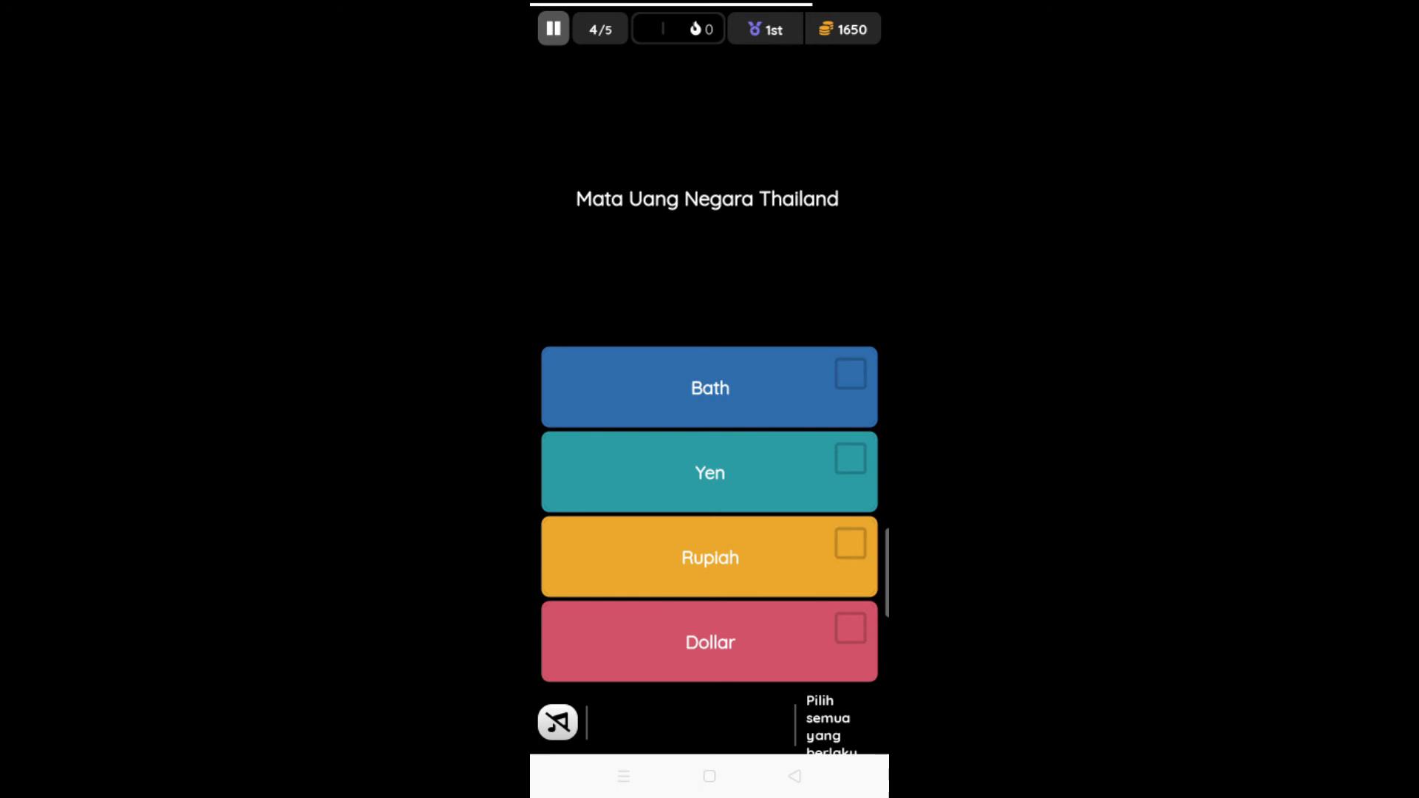
click(848, 545)
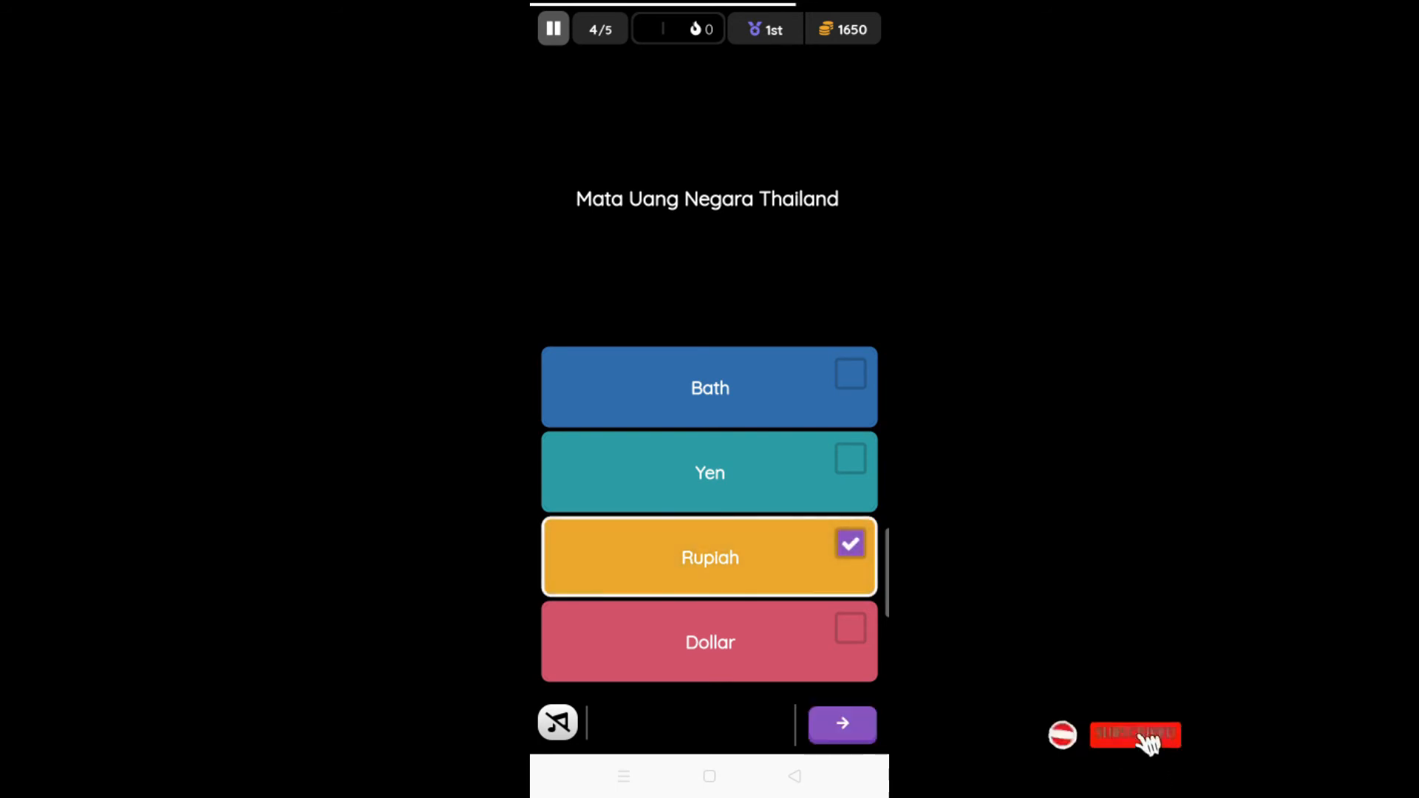
click(842, 723)
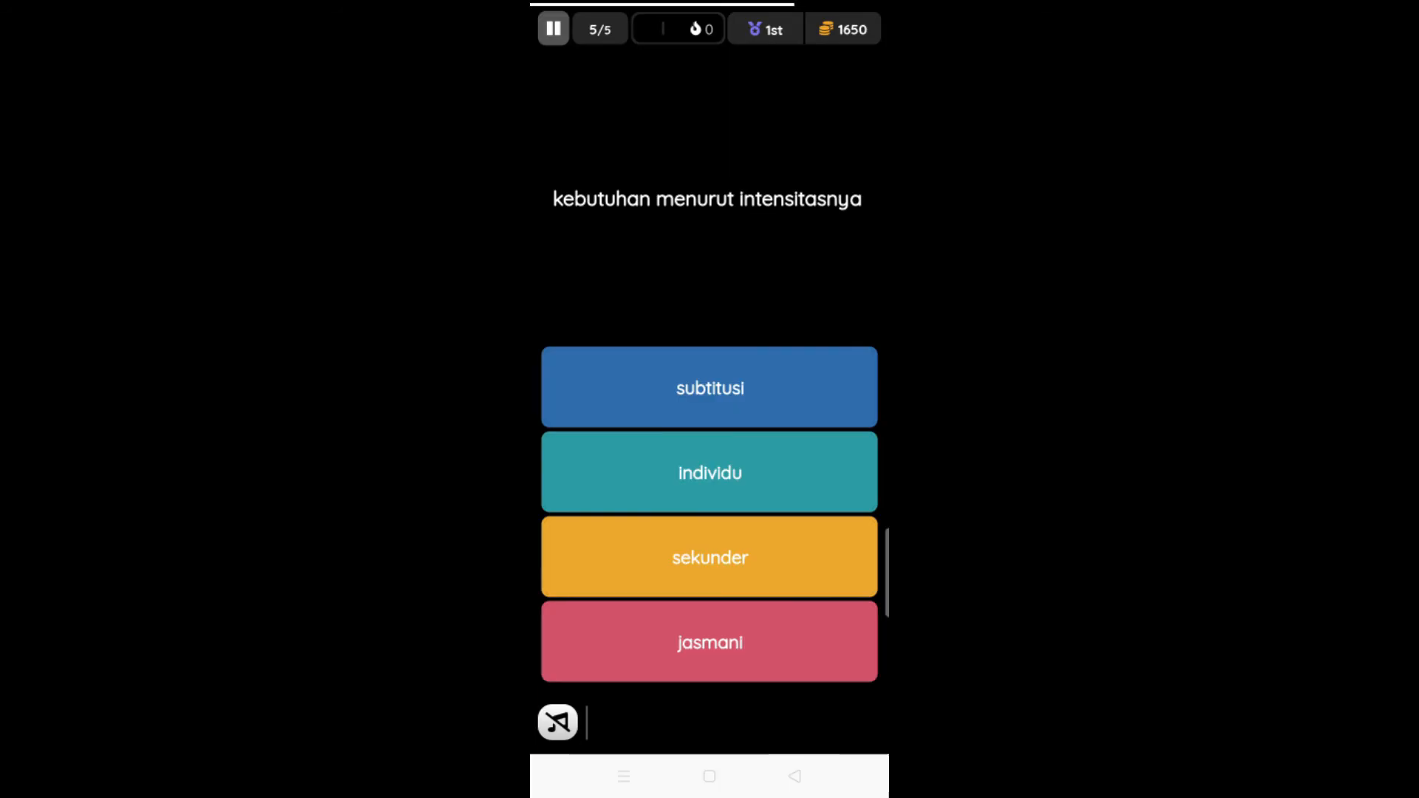
- Answer the needs-by-intensity question with sekunder, take the first redemption question, and submit Bath as Thailand's currency
click(783, 554)
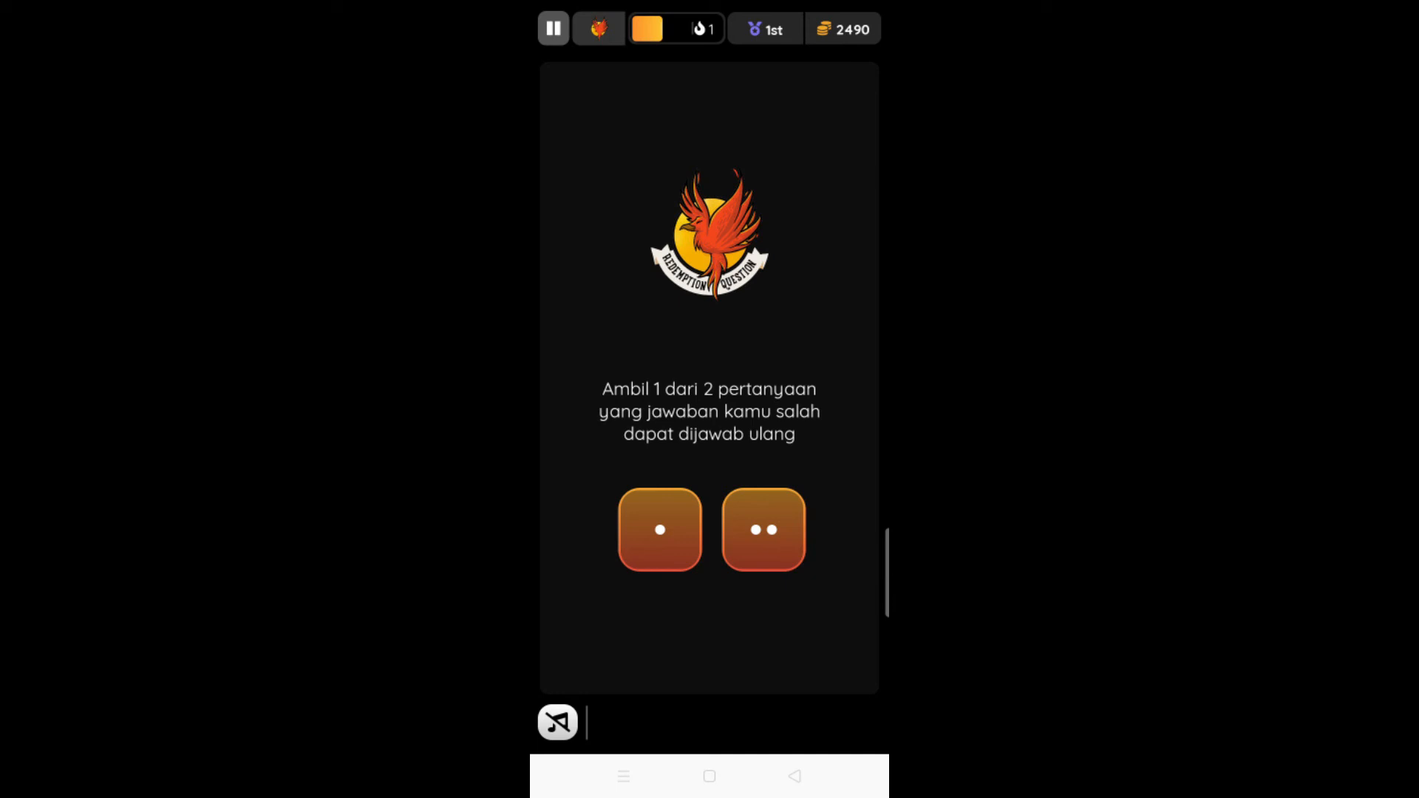
click(660, 529)
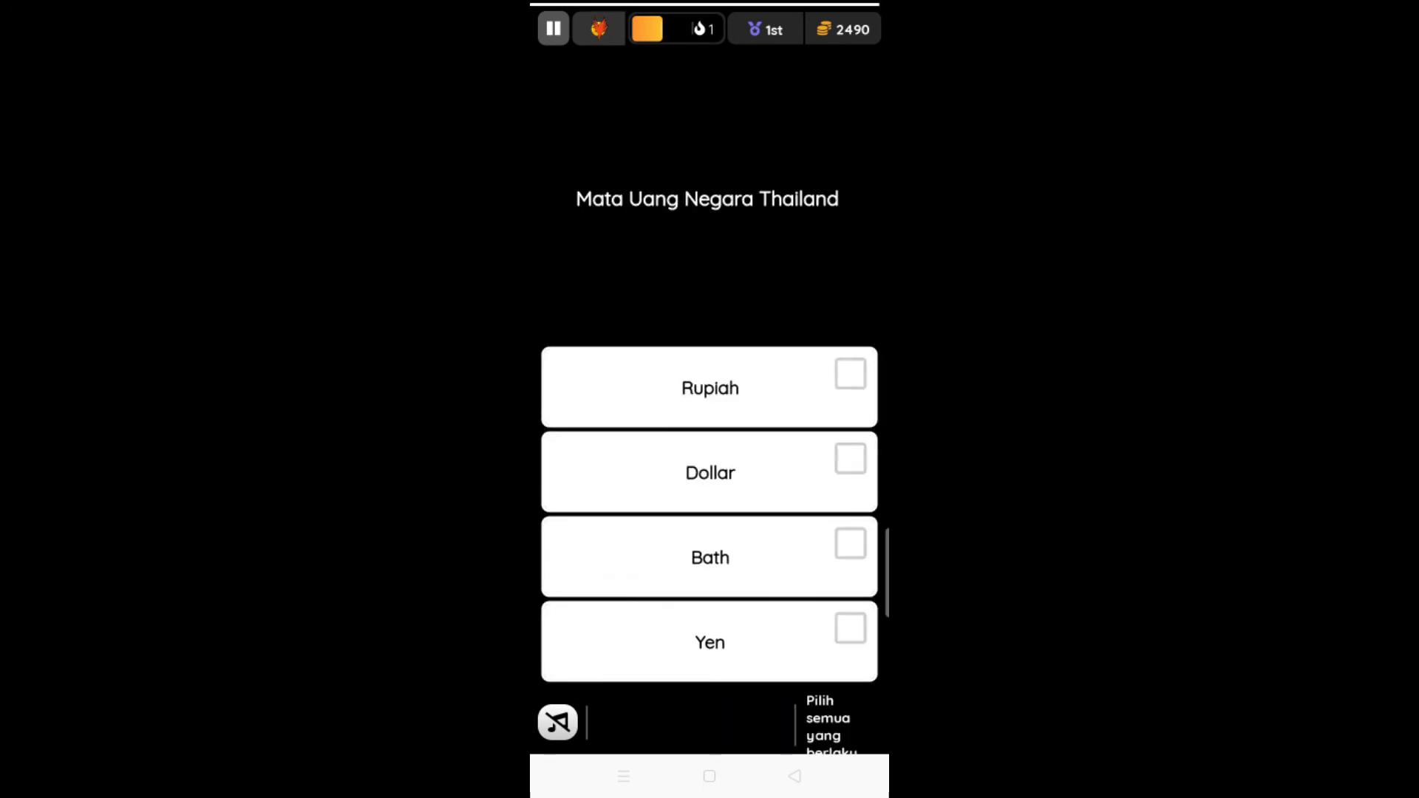
click(709, 557)
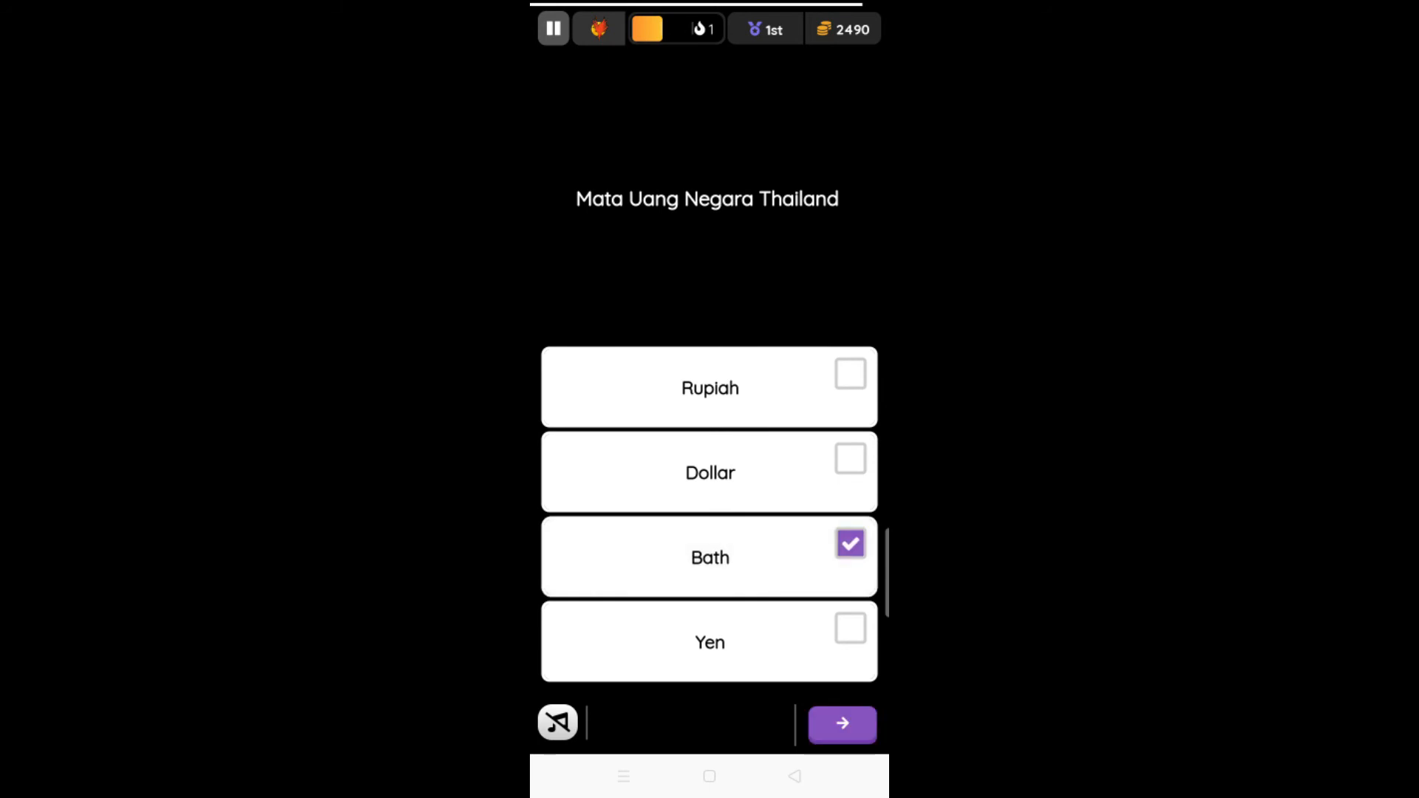
click(842, 724)
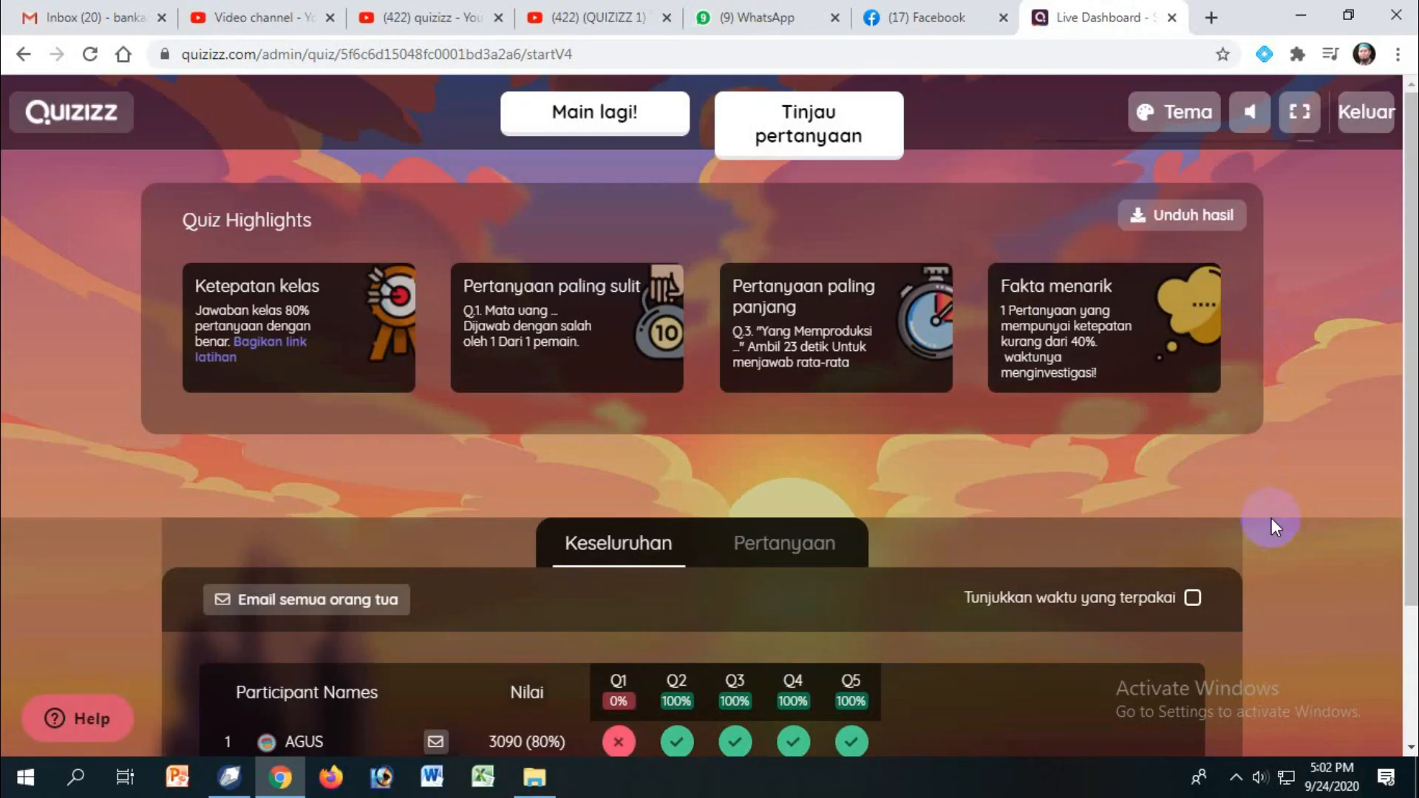
- Review the finished quiz's overall participant results and its per-question results on the host dashboard
drag(1412, 277, 1402, 349)
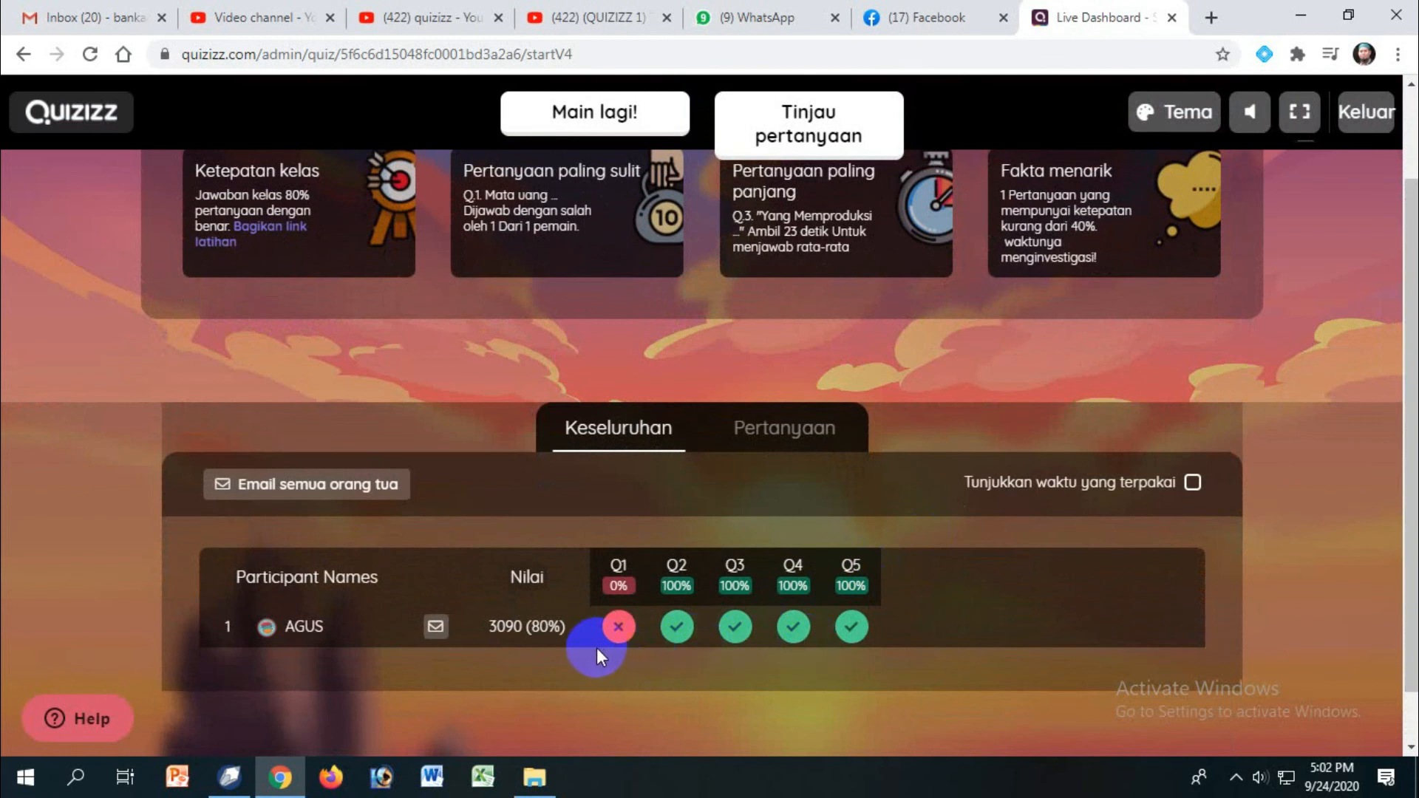
click(776, 443)
drag(1410, 269, 1410, 437)
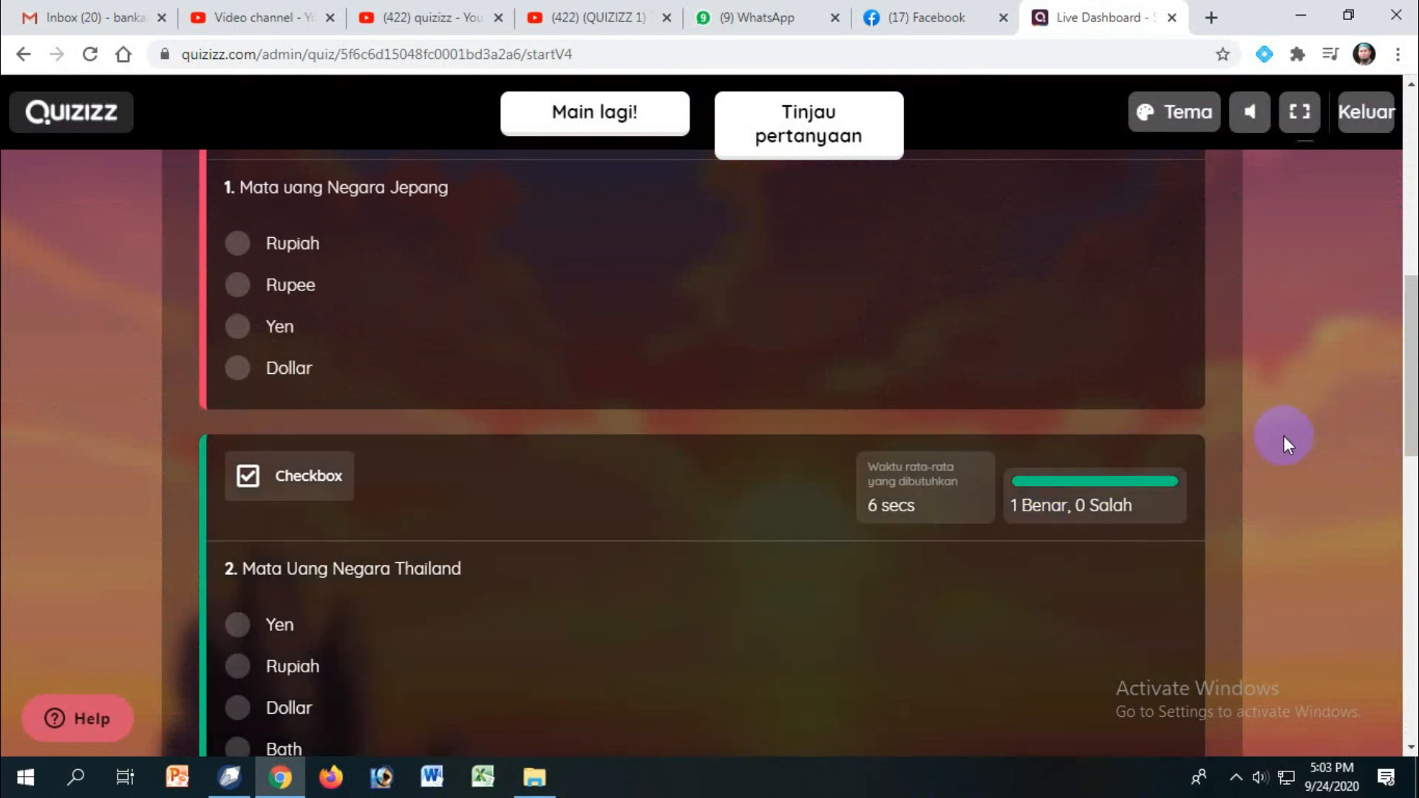
drag(1409, 440, 1403, 311)
scroll(628, 452, up, 6)
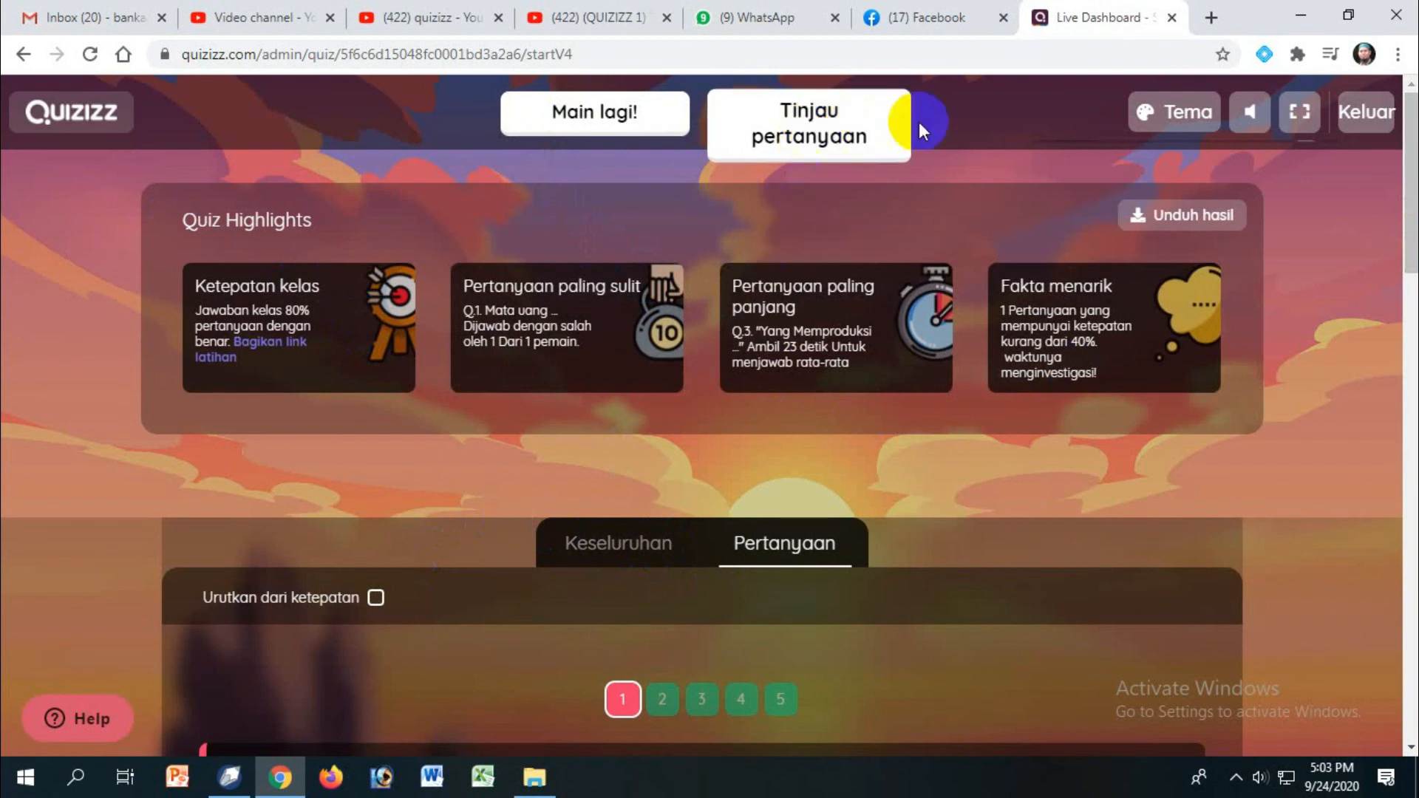
- Download the quiz results as a spreadsheet, open it in Excel and enable editing
click(1187, 221)
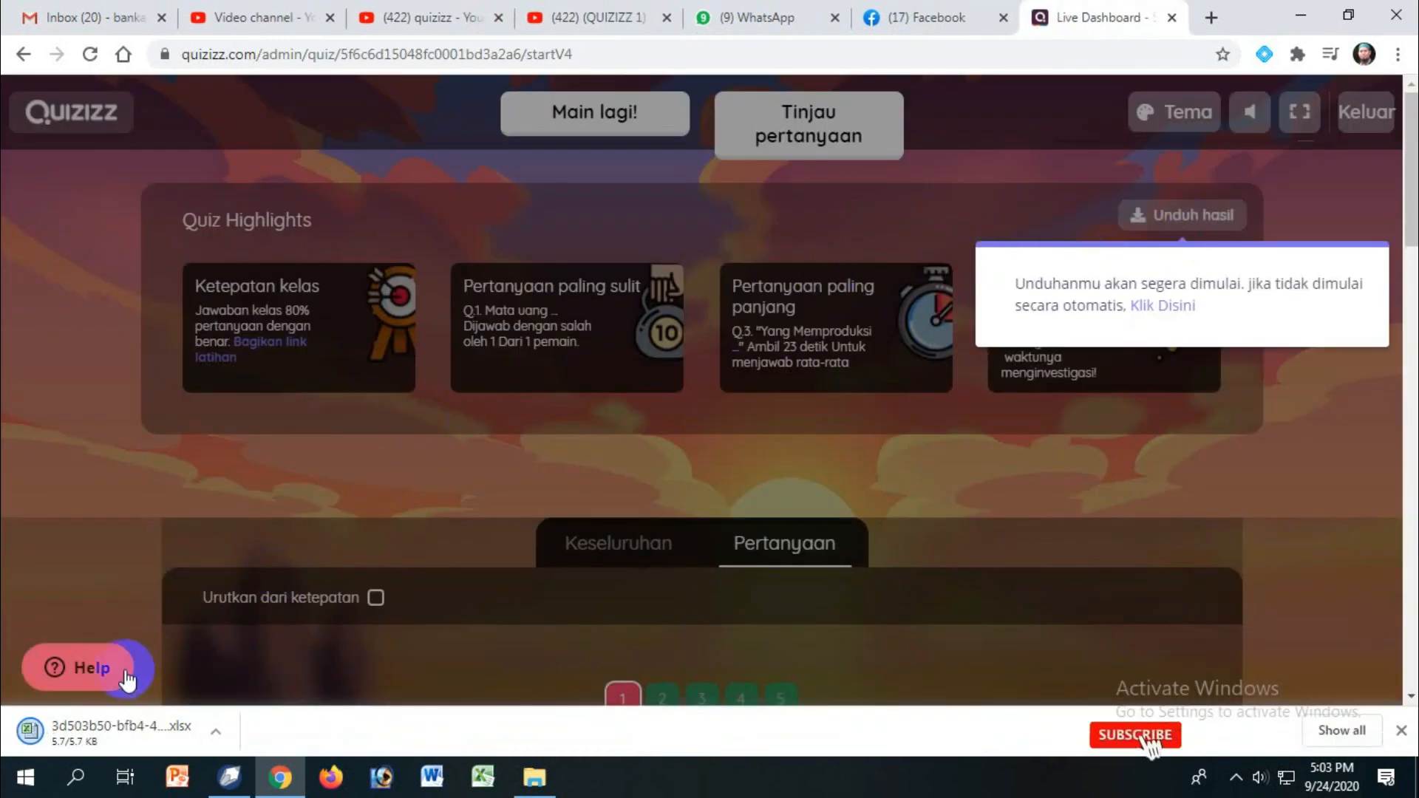
click(112, 733)
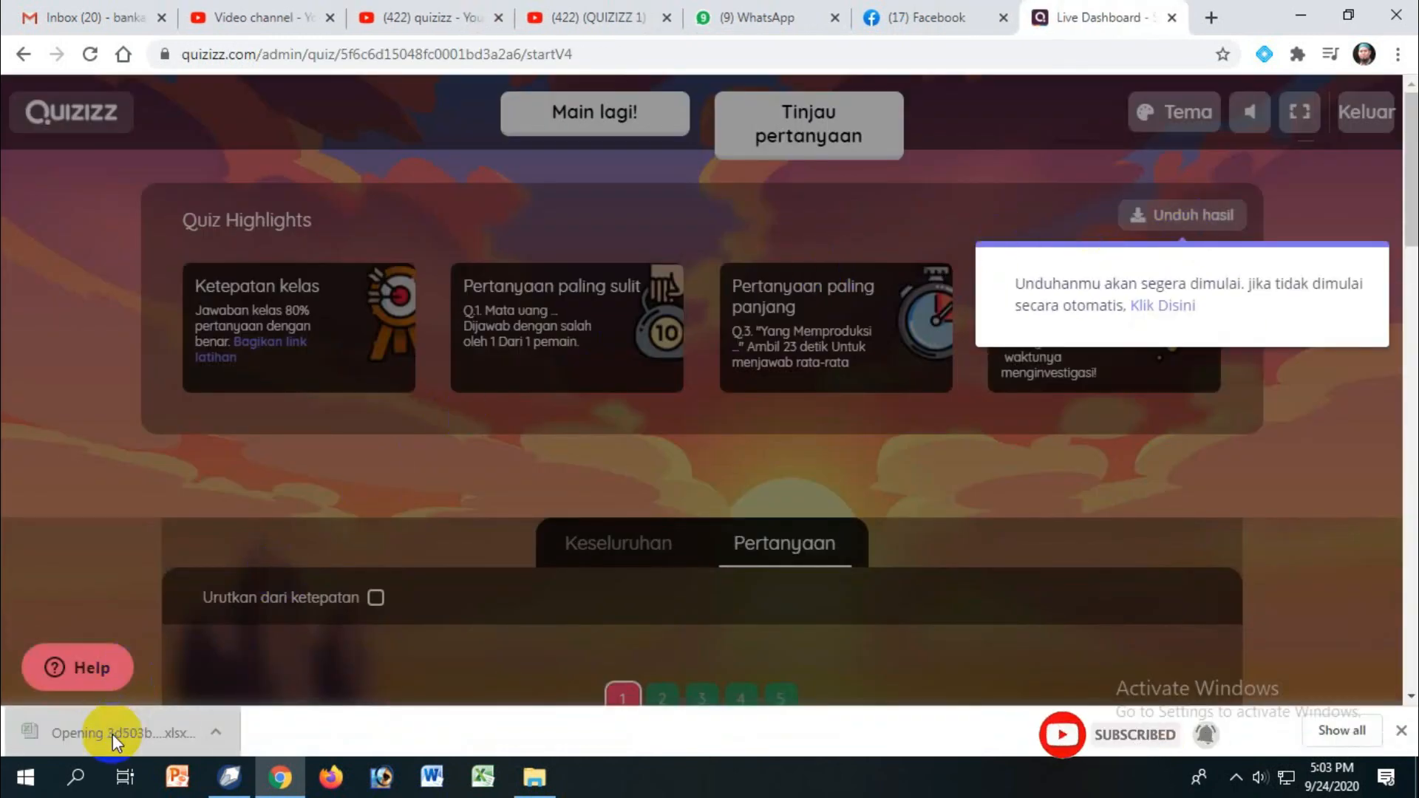
drag(1410, 316, 1409, 393)
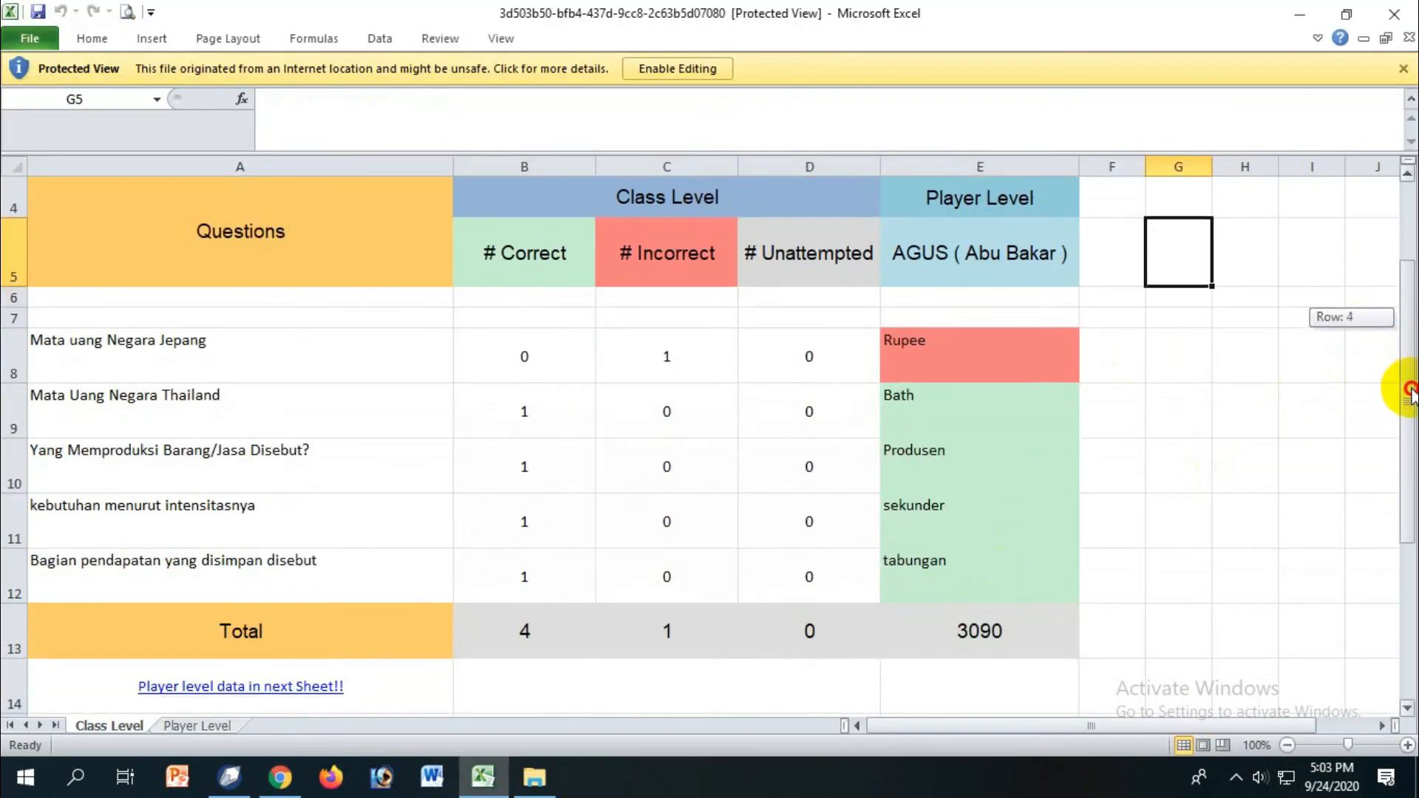
click(677, 68)
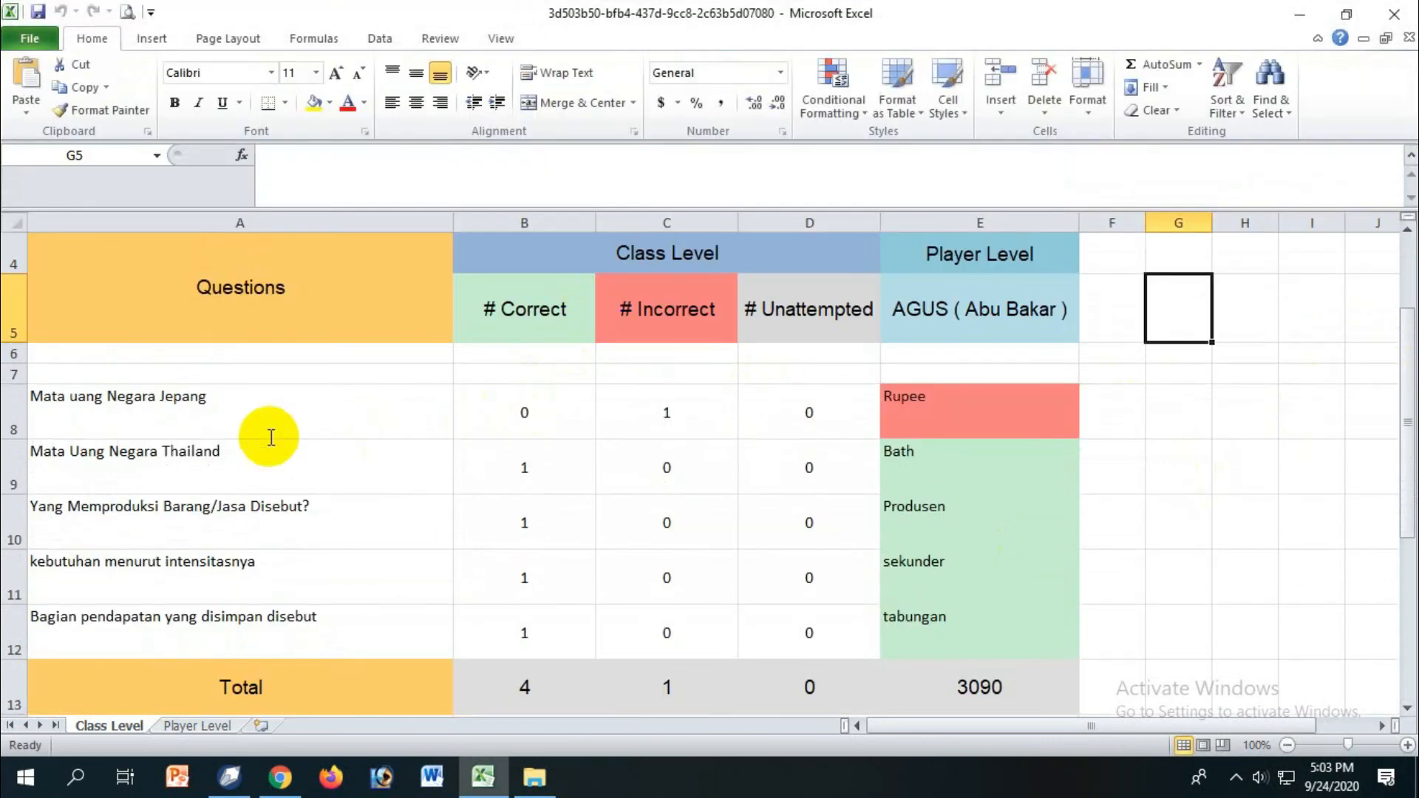
- Examine the answers per question on the Class Level sheet and the participant's score on the Player Level sheet
click(525, 416)
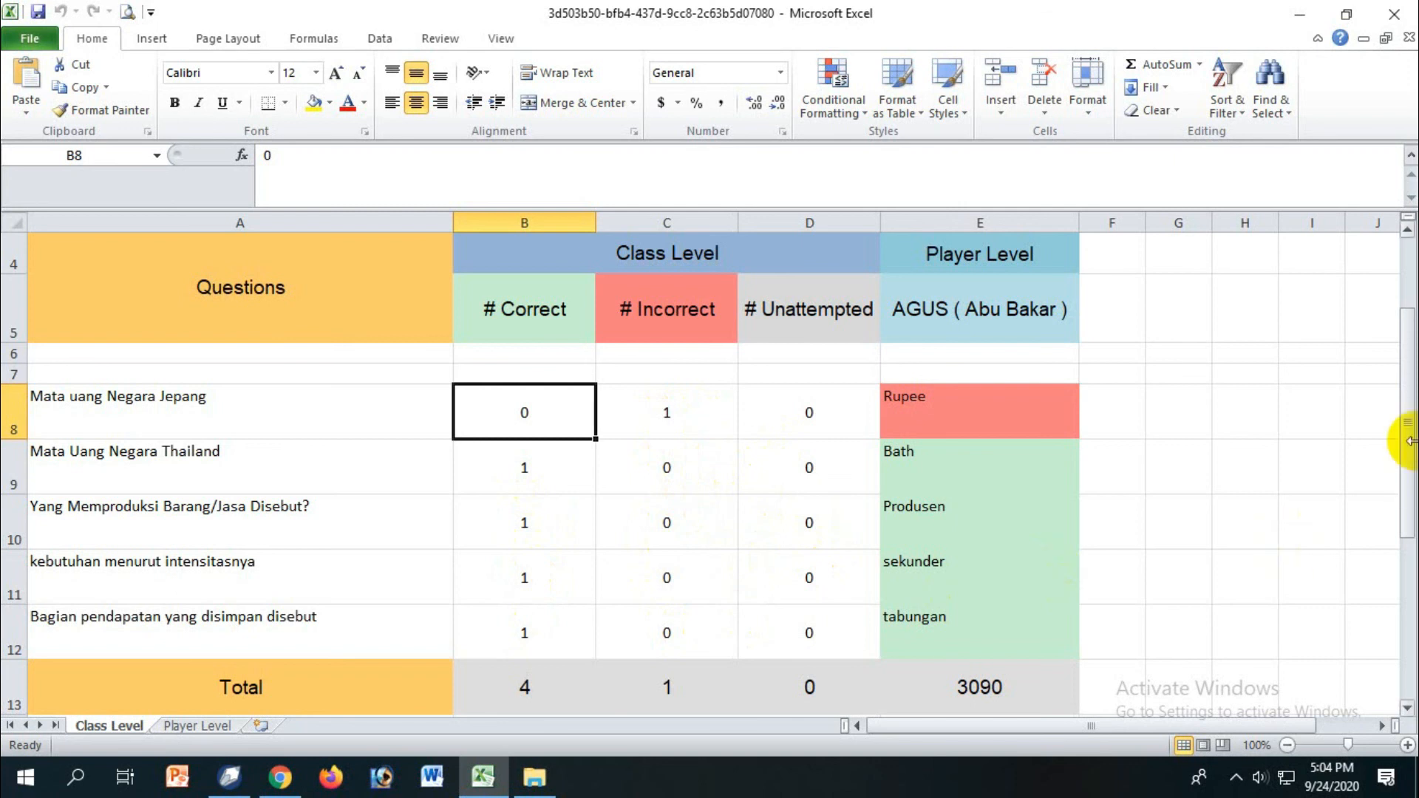
drag(1408, 414, 1402, 352)
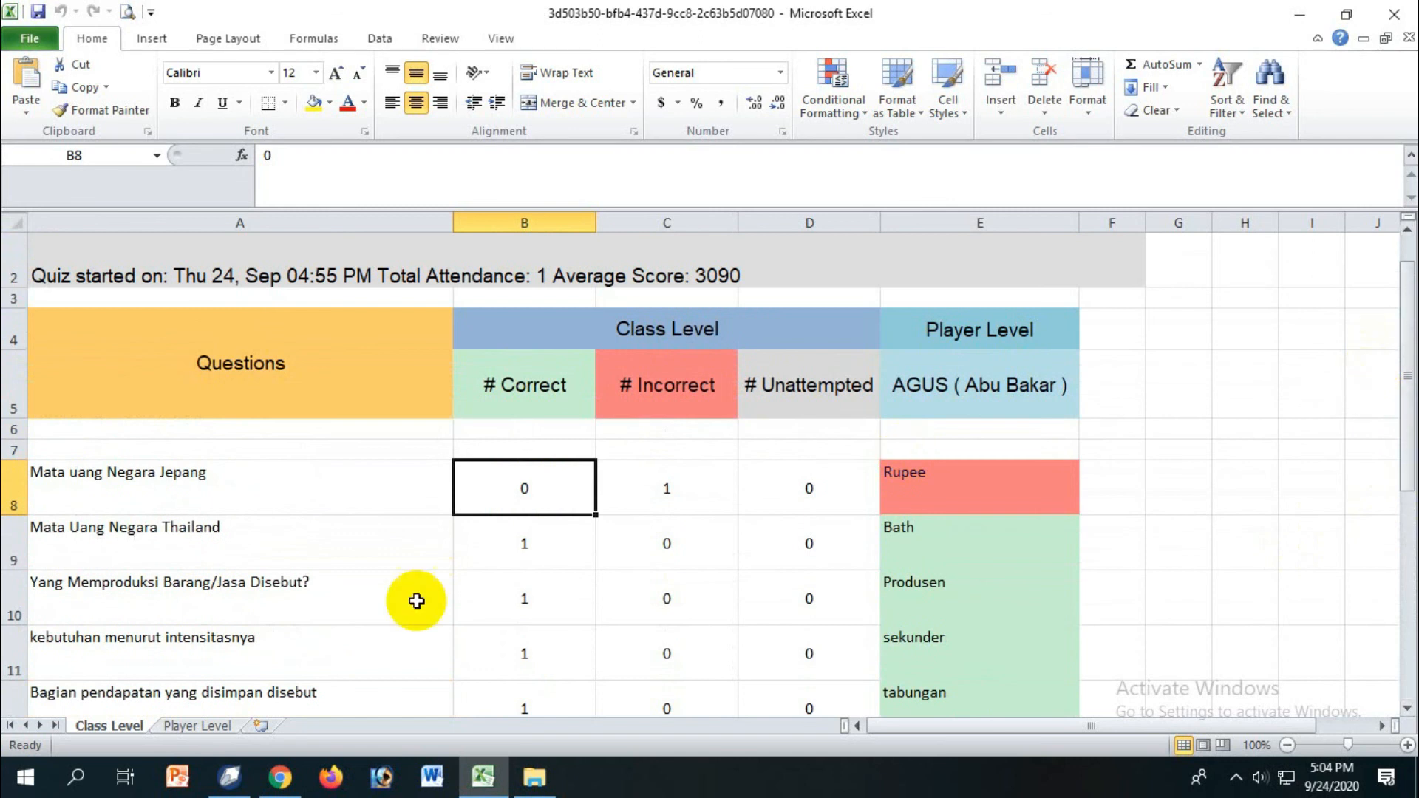
click(211, 724)
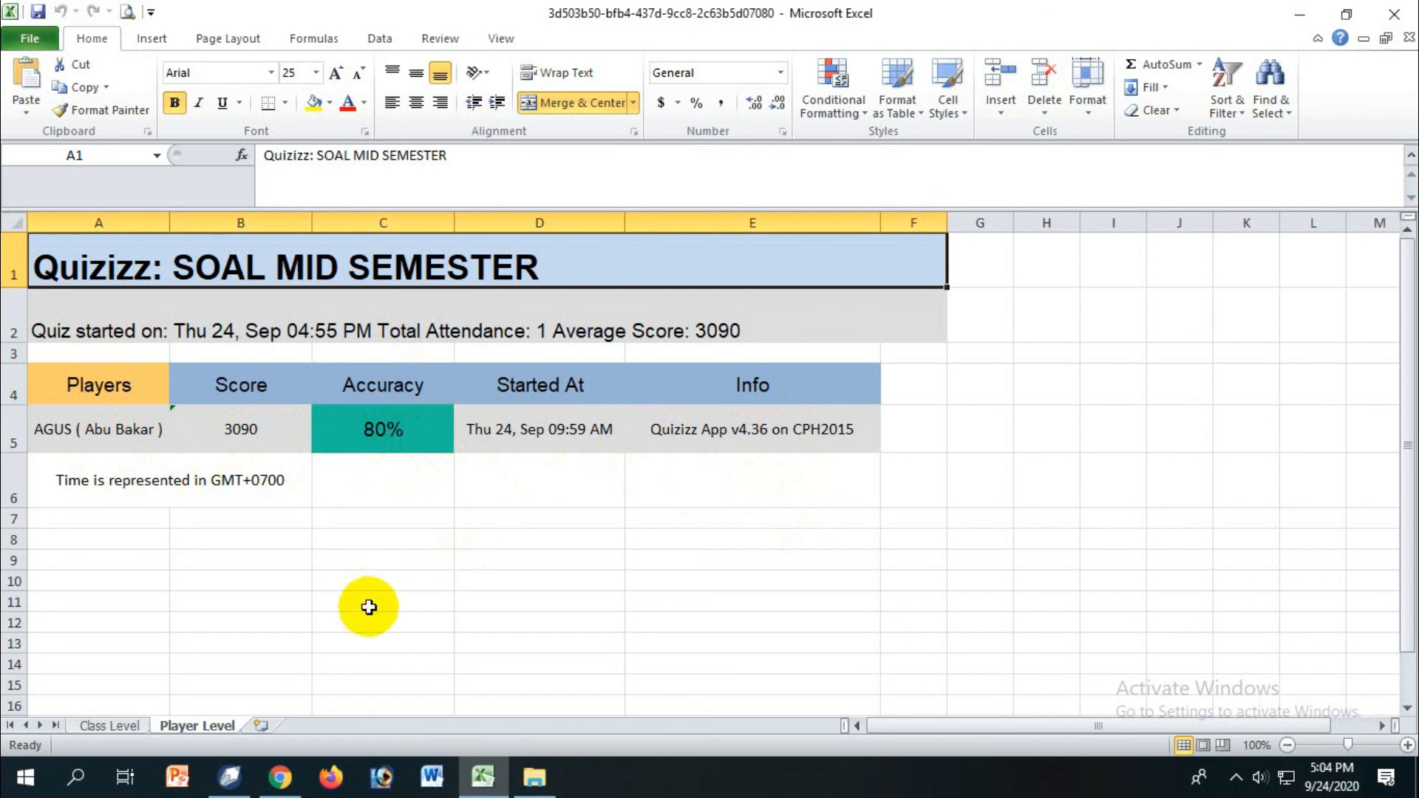
click(111, 728)
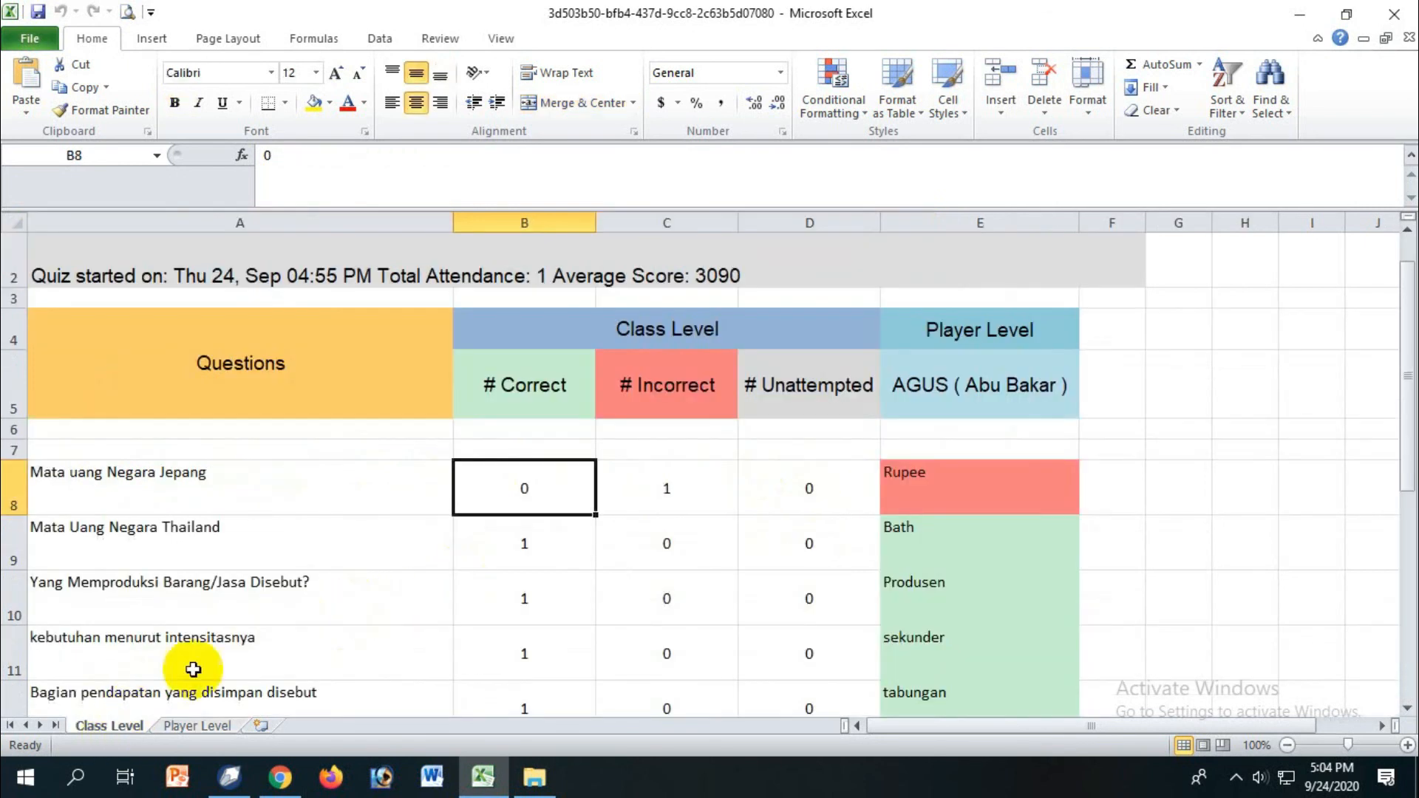
- Switch back to Quizizz in Chrome and search the public quiz library for ekonomi
click(280, 777)
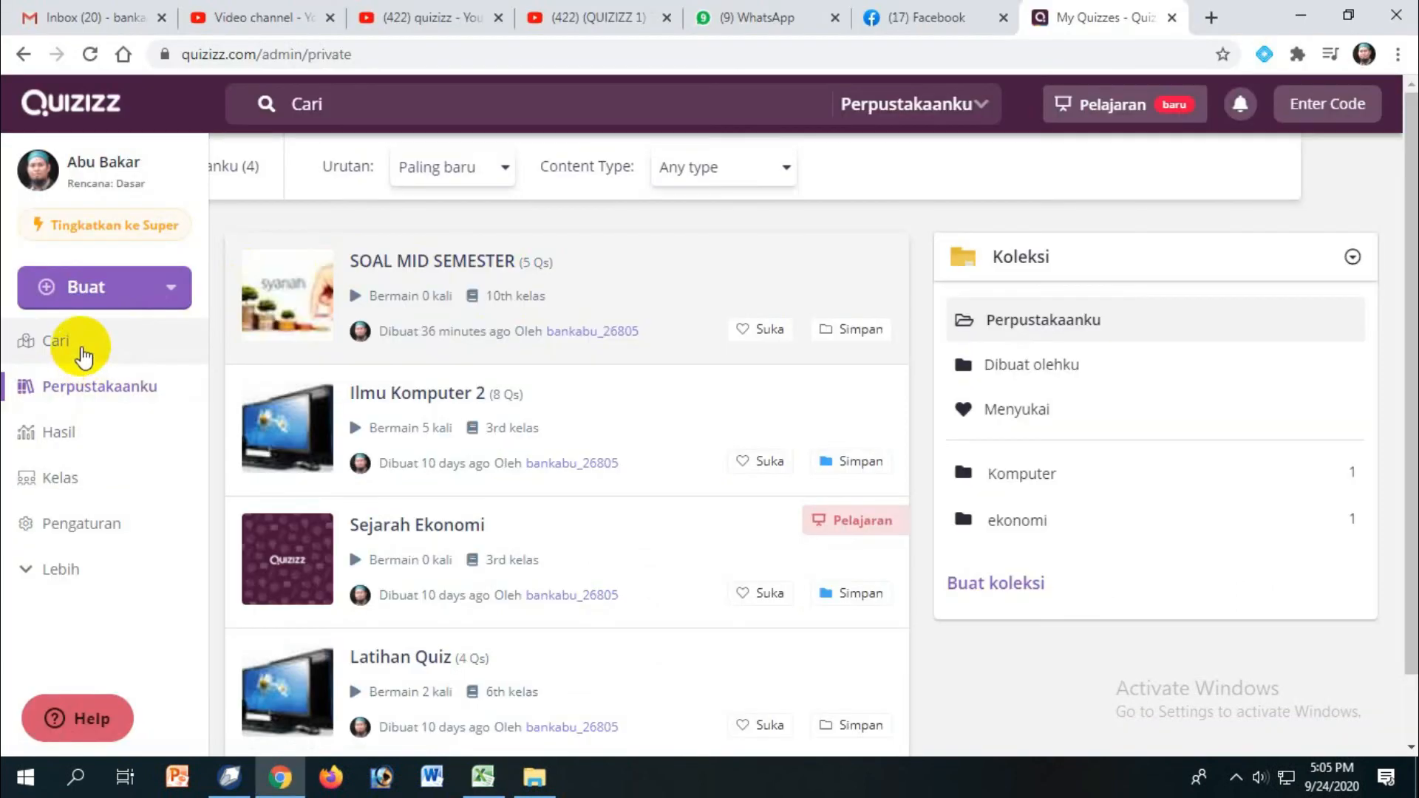
click(82, 352)
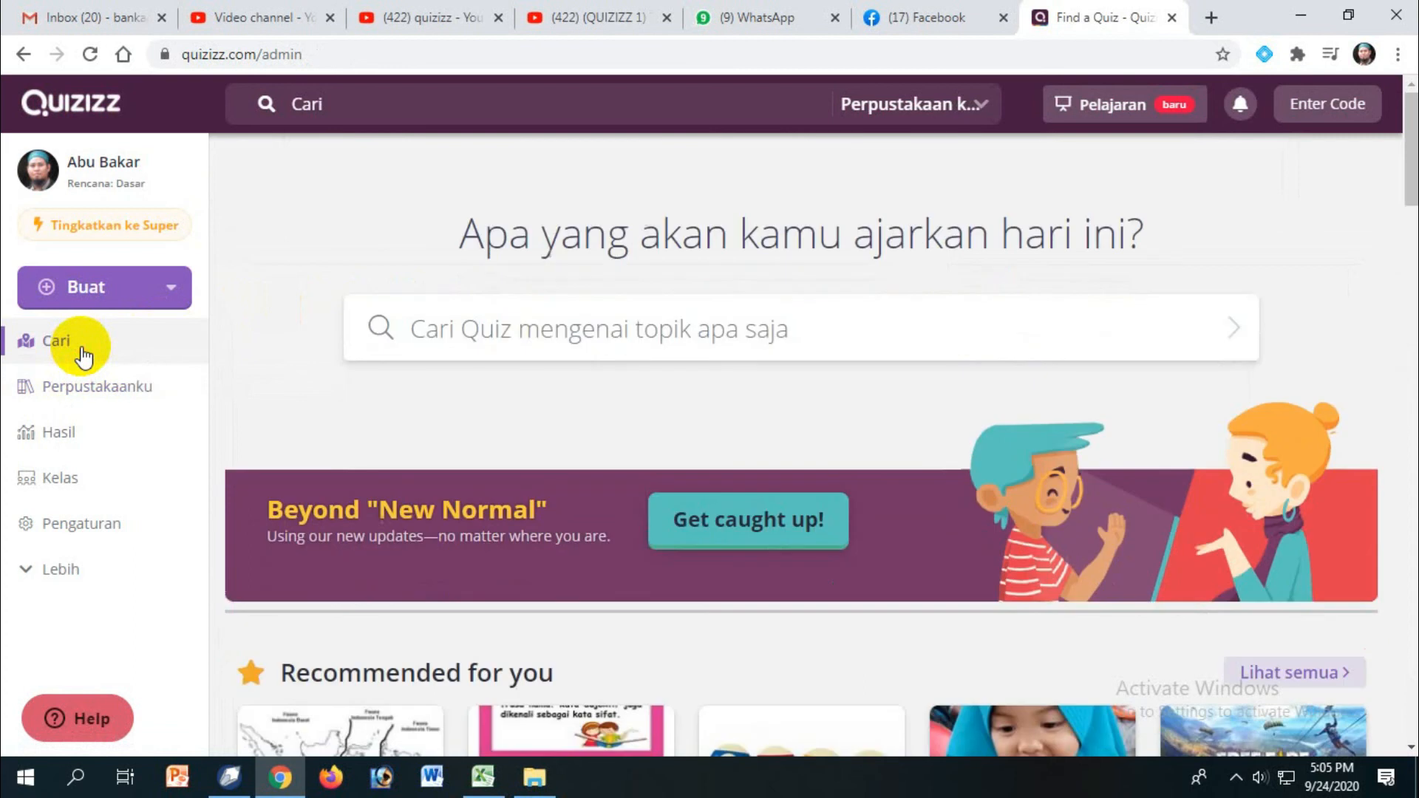
click(698, 331)
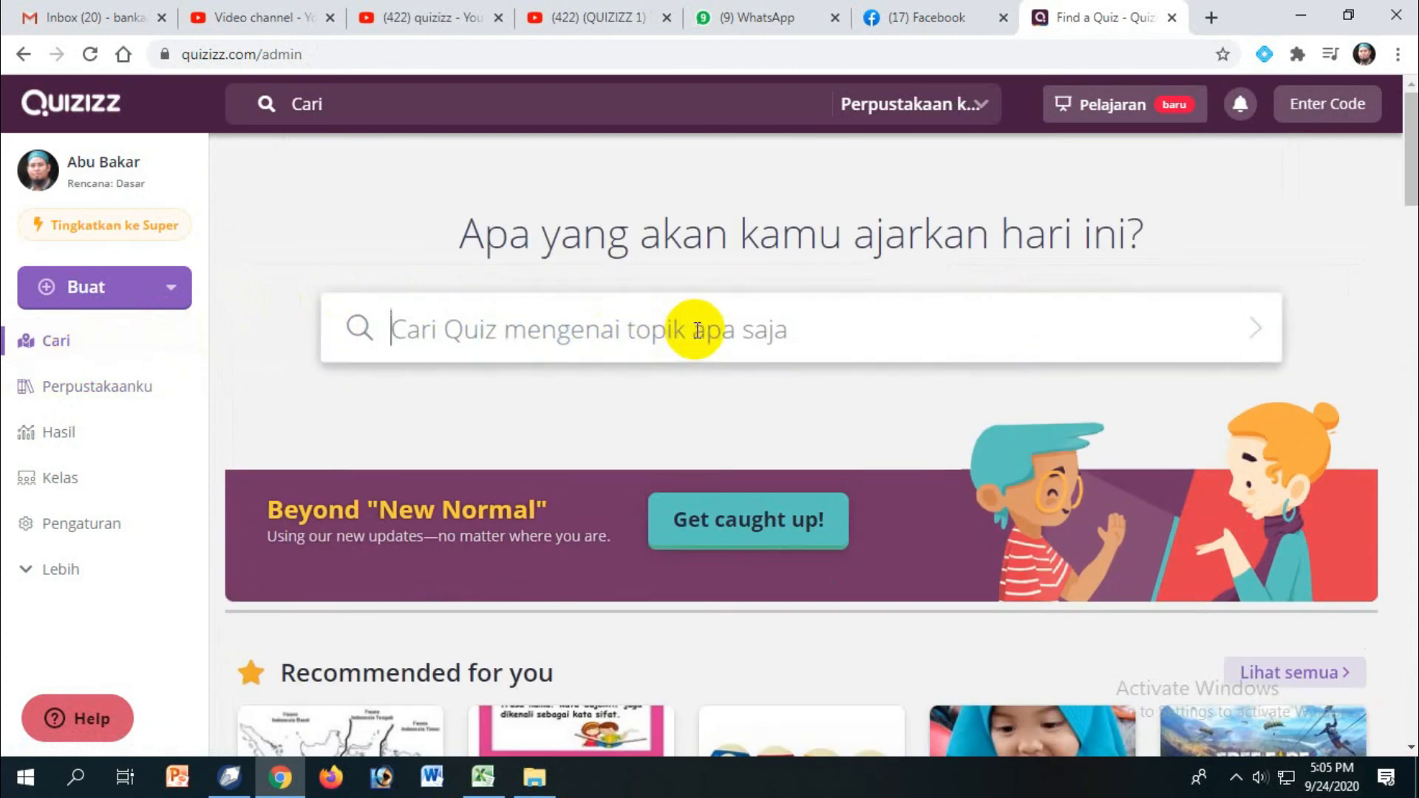
text(ekonomi)
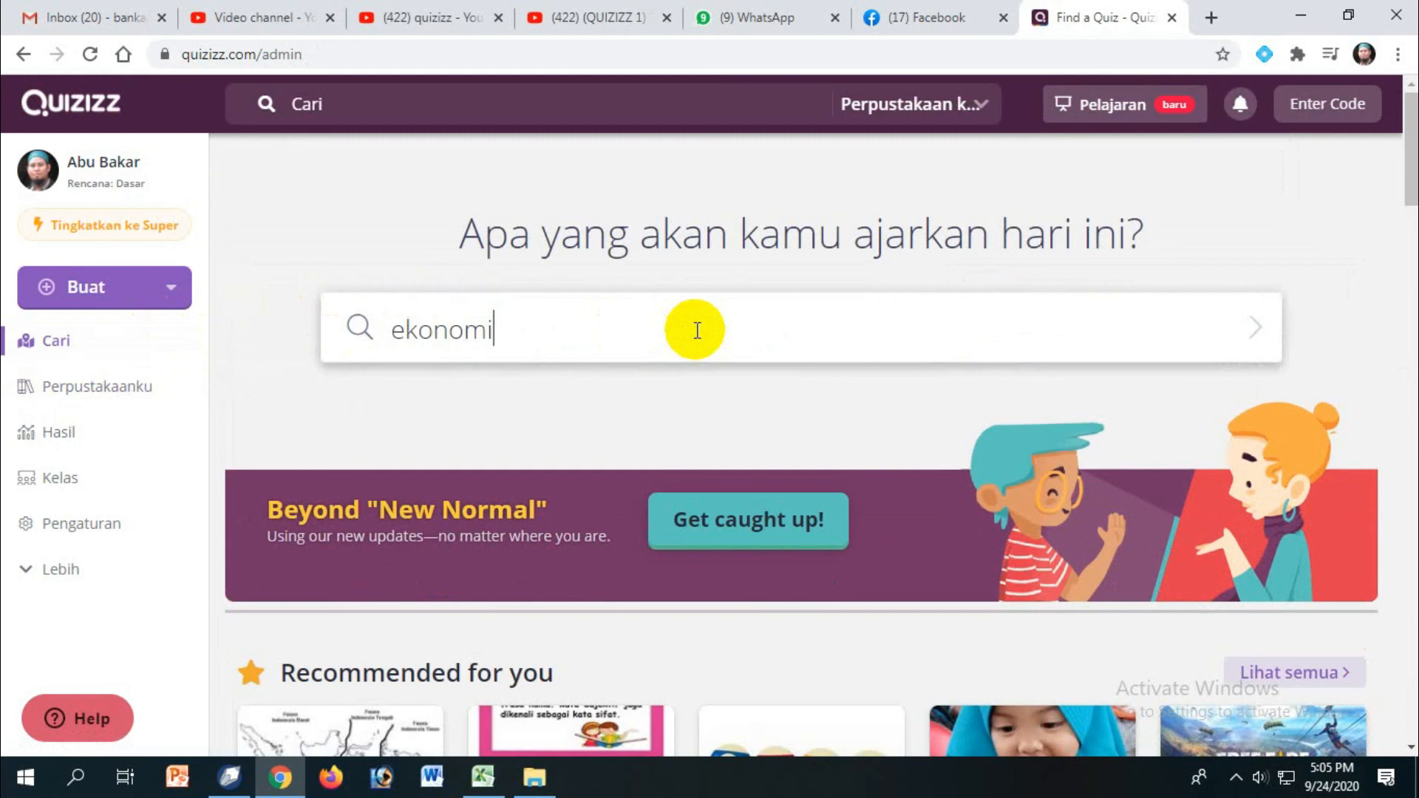
key(Return)
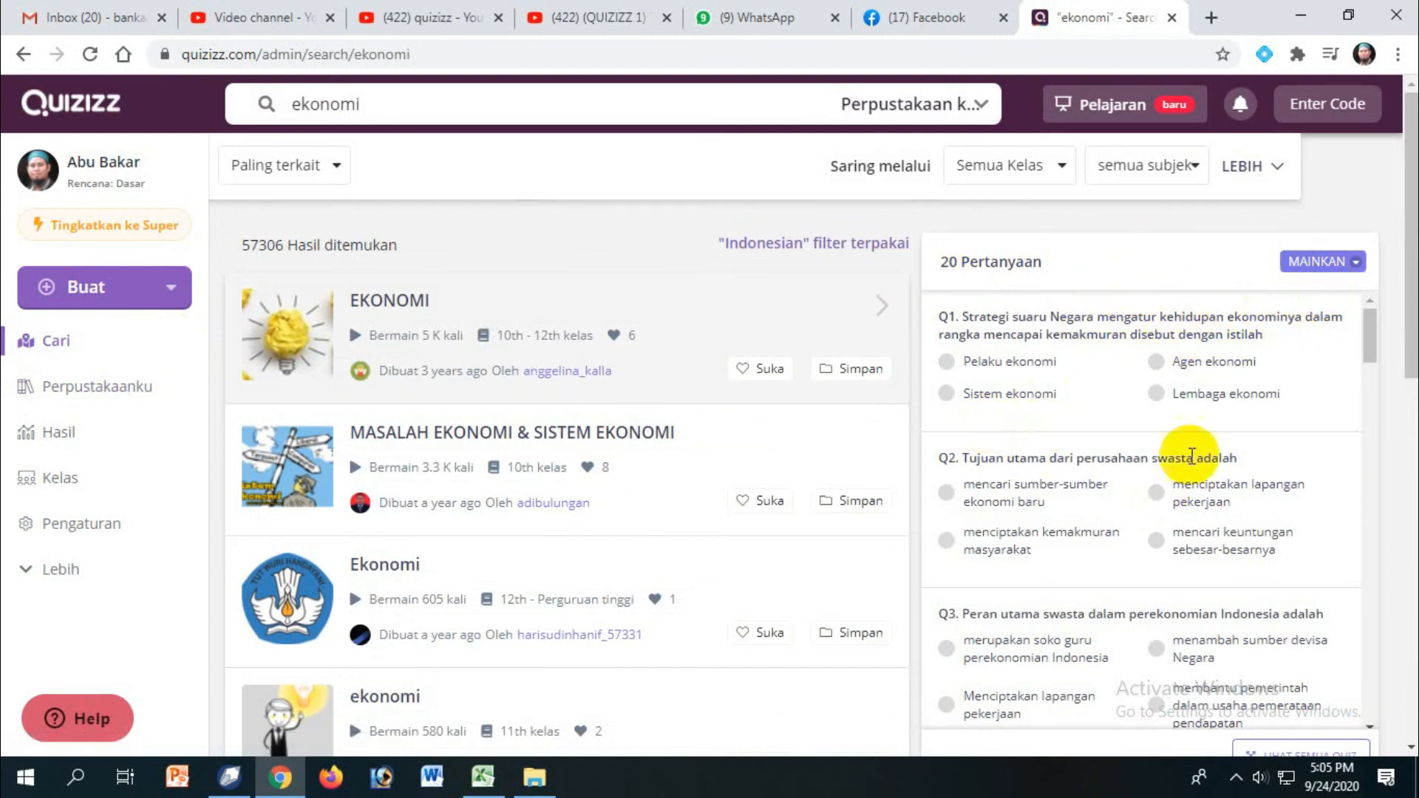
- Open the 20-question EKONOMI quiz, create an editable copy of it and look through the copied questions
click(415, 327)
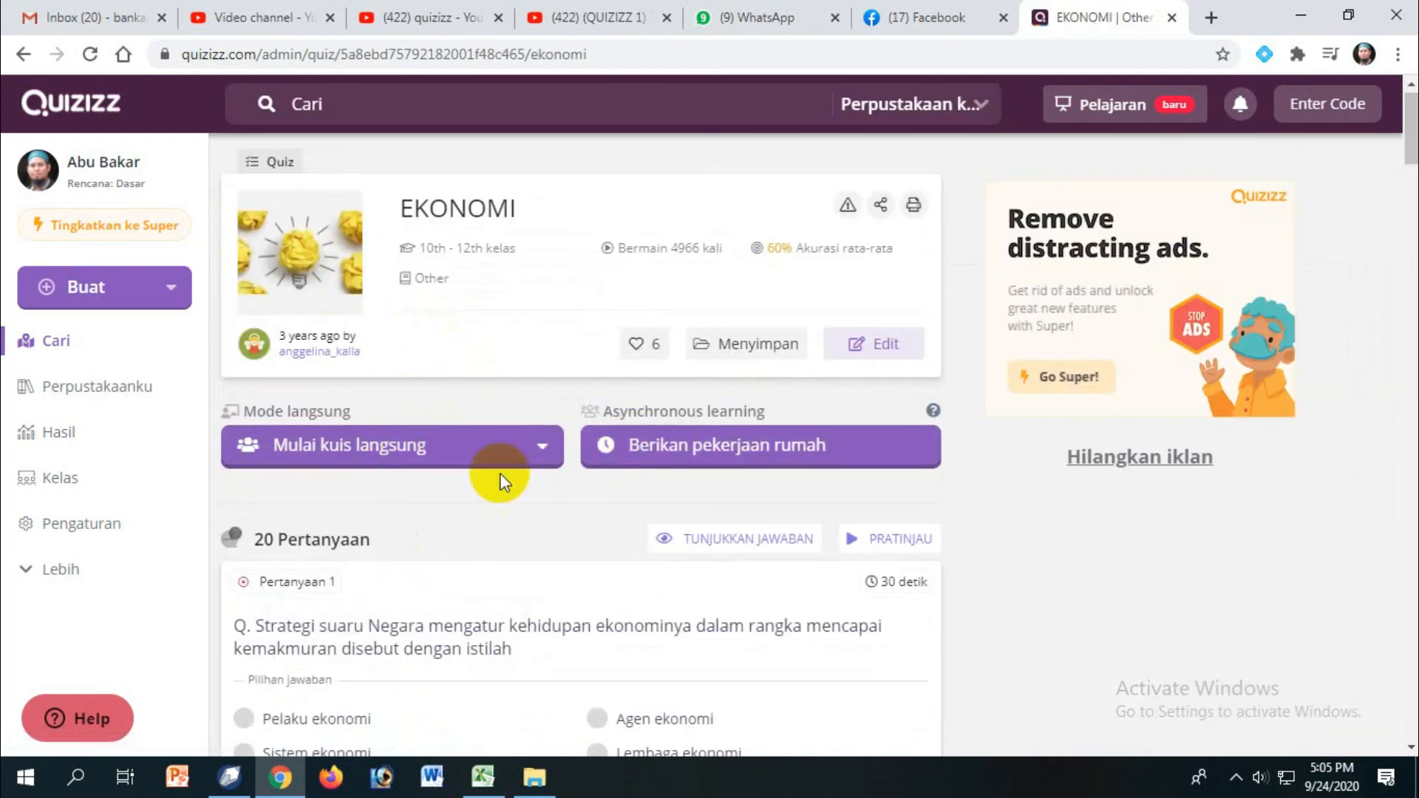
click(867, 345)
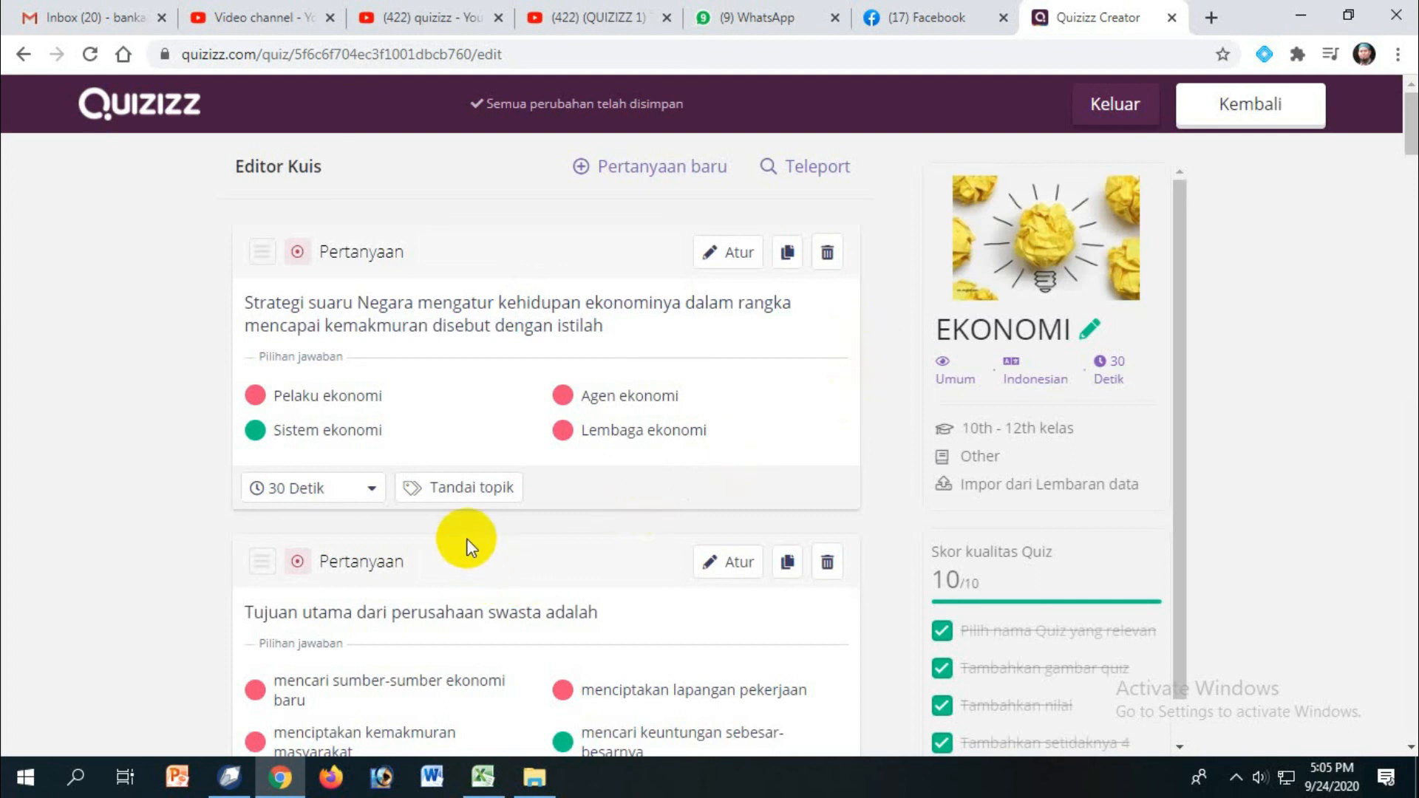
mouse_move(1410, 144)
mouse_down()
mouse_move(1412, 233)
mouse_move(1409, 147)
mouse_up()
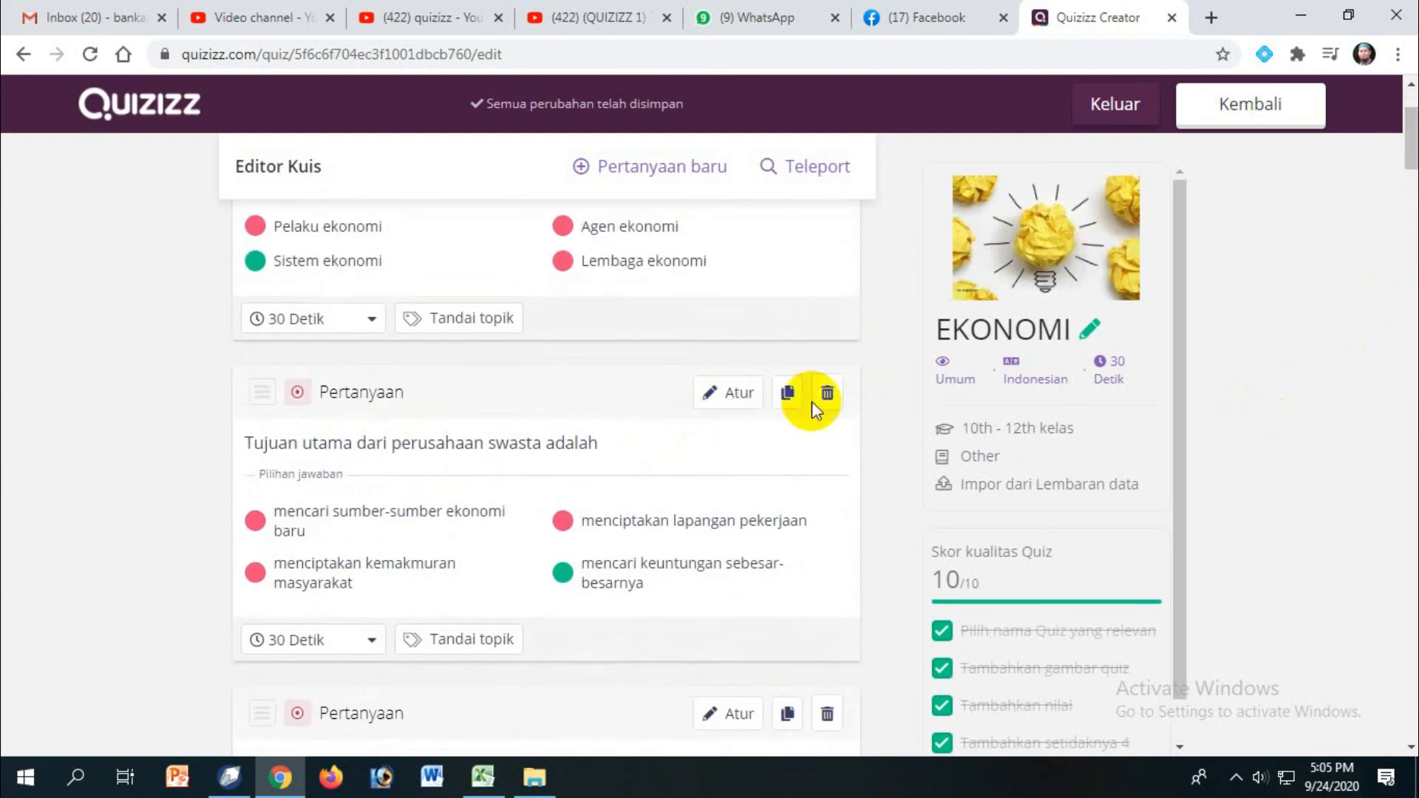
drag(1412, 159, 1410, 122)
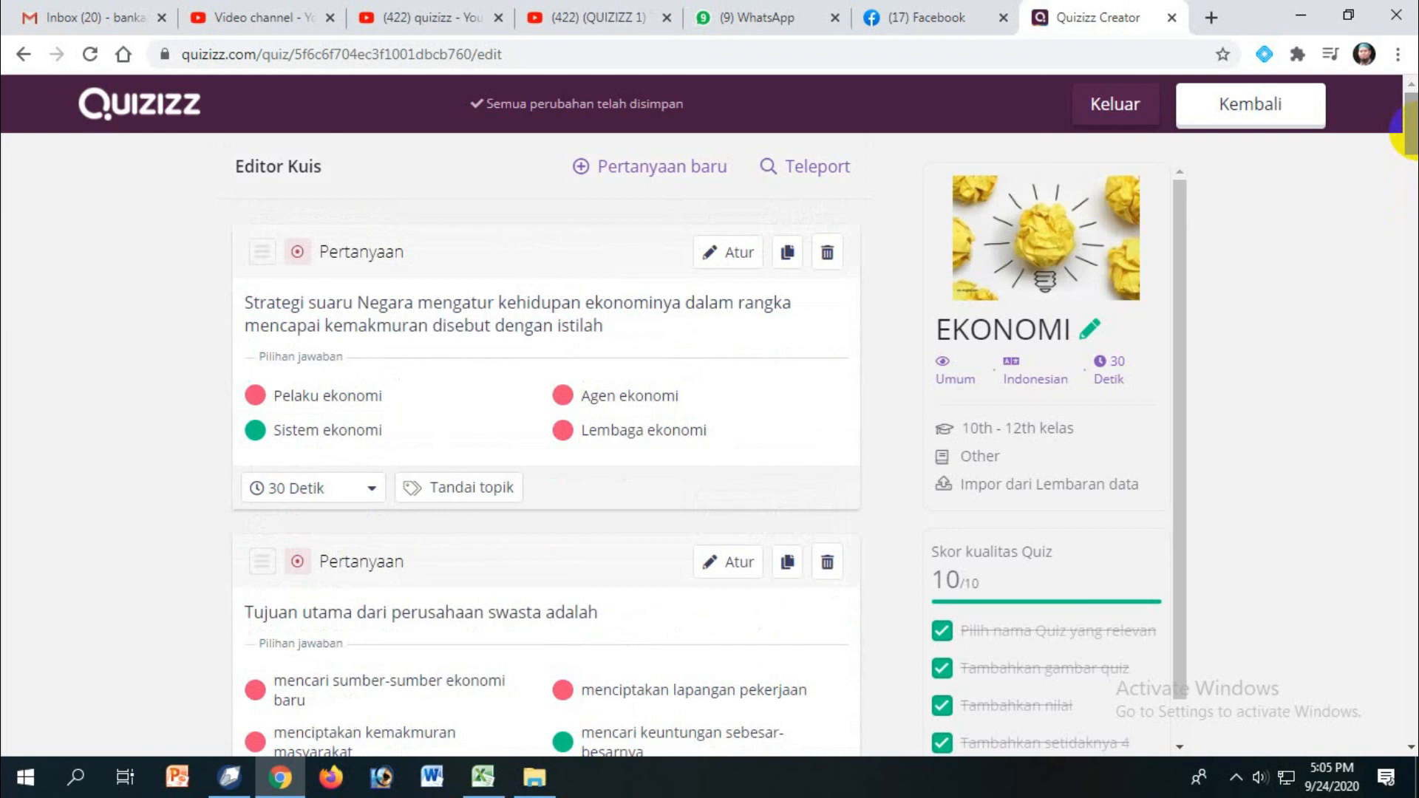
- Exit the quiz editor, reopen the EKONOMI draft for editing and finish it without changing its questions
click(1101, 111)
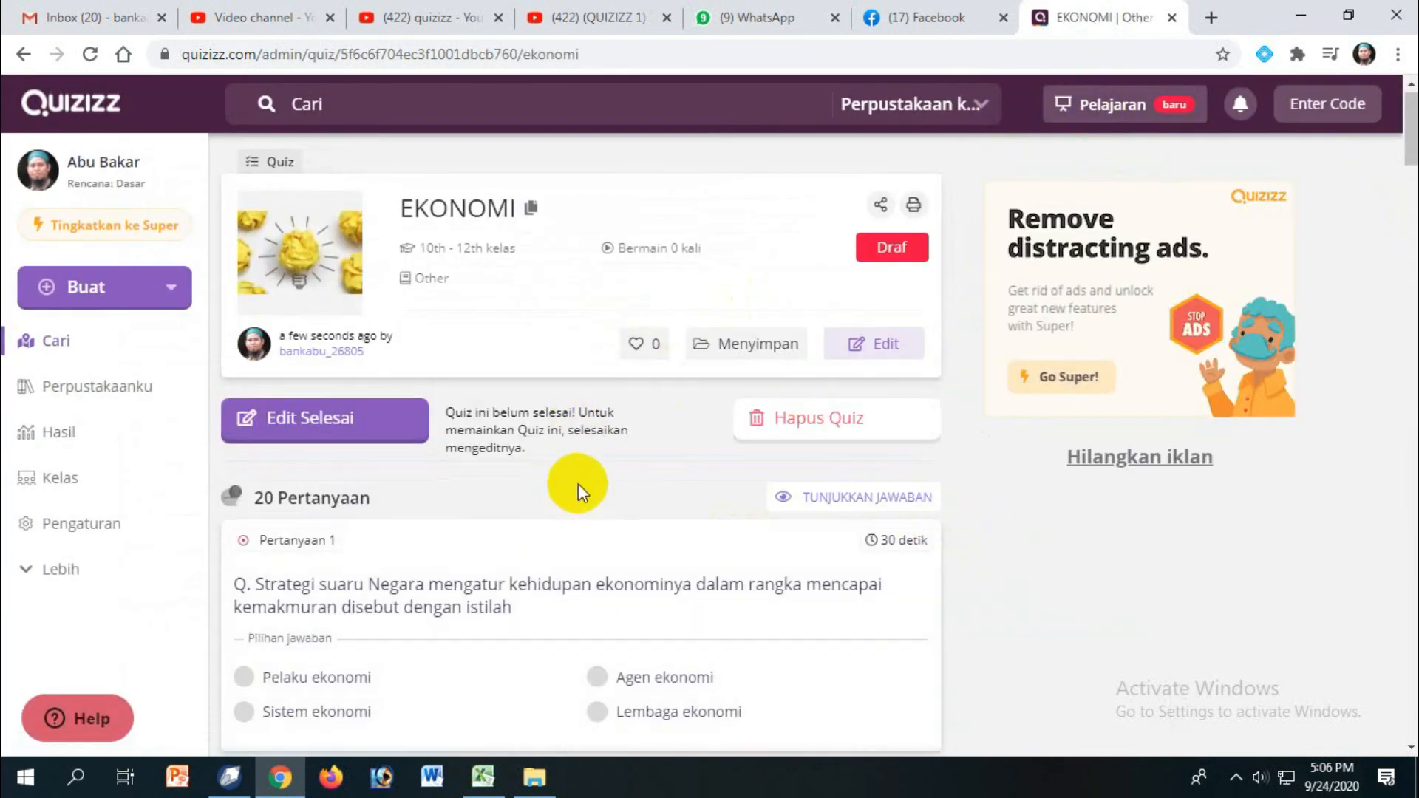
click(362, 434)
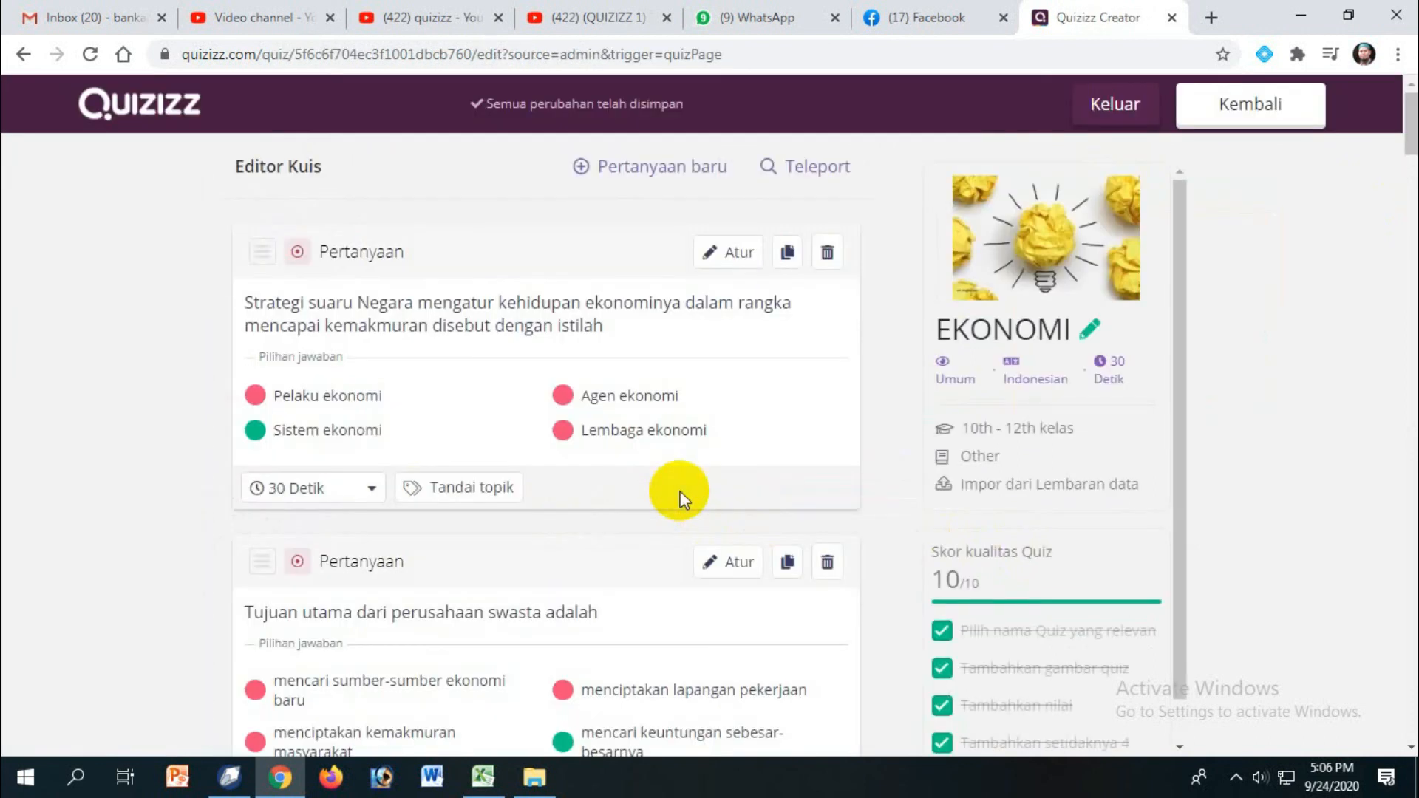
click(1187, 105)
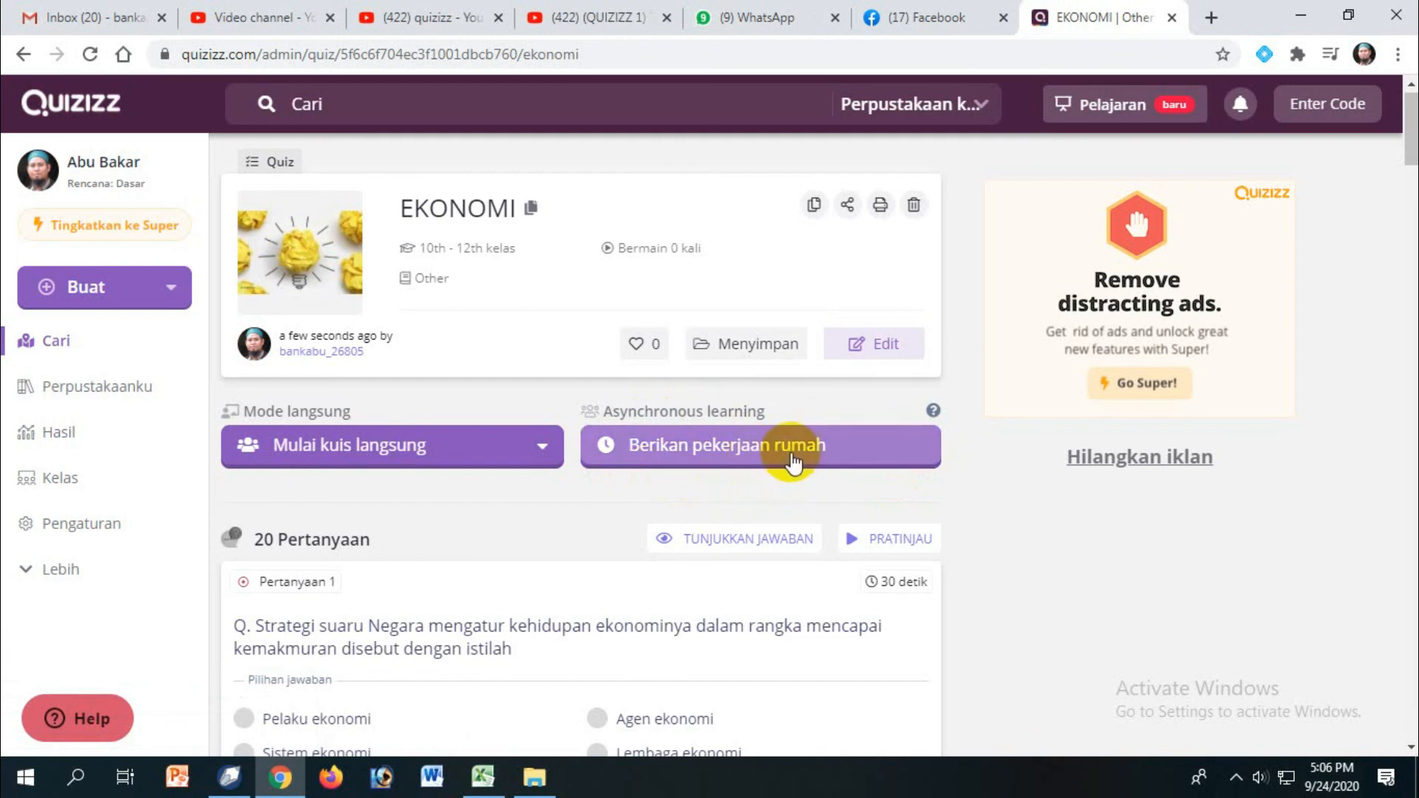
- Start assigning the EKONOMI quiz as homework and look through its deadline, class, general and activity settings
click(854, 462)
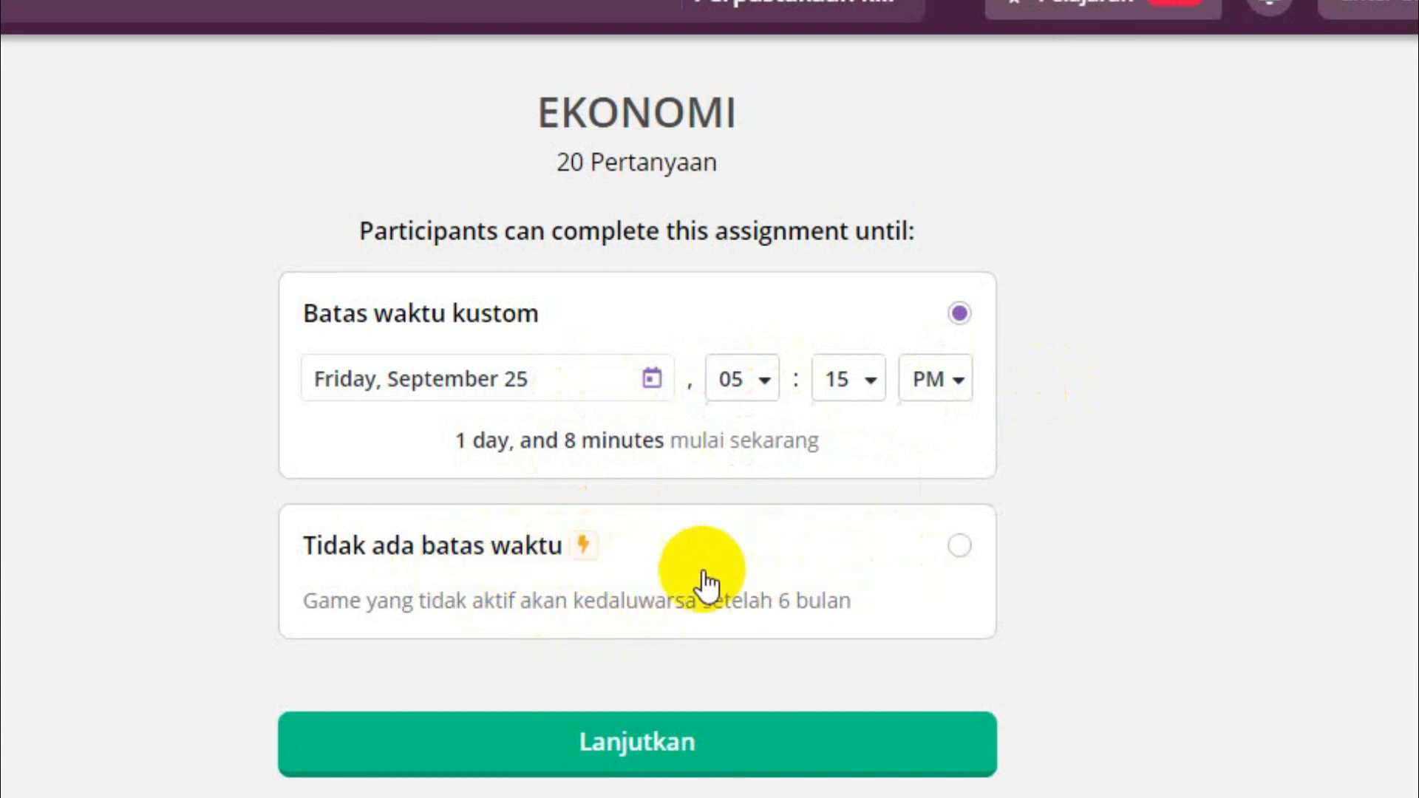
scroll(637, 421, down, 8)
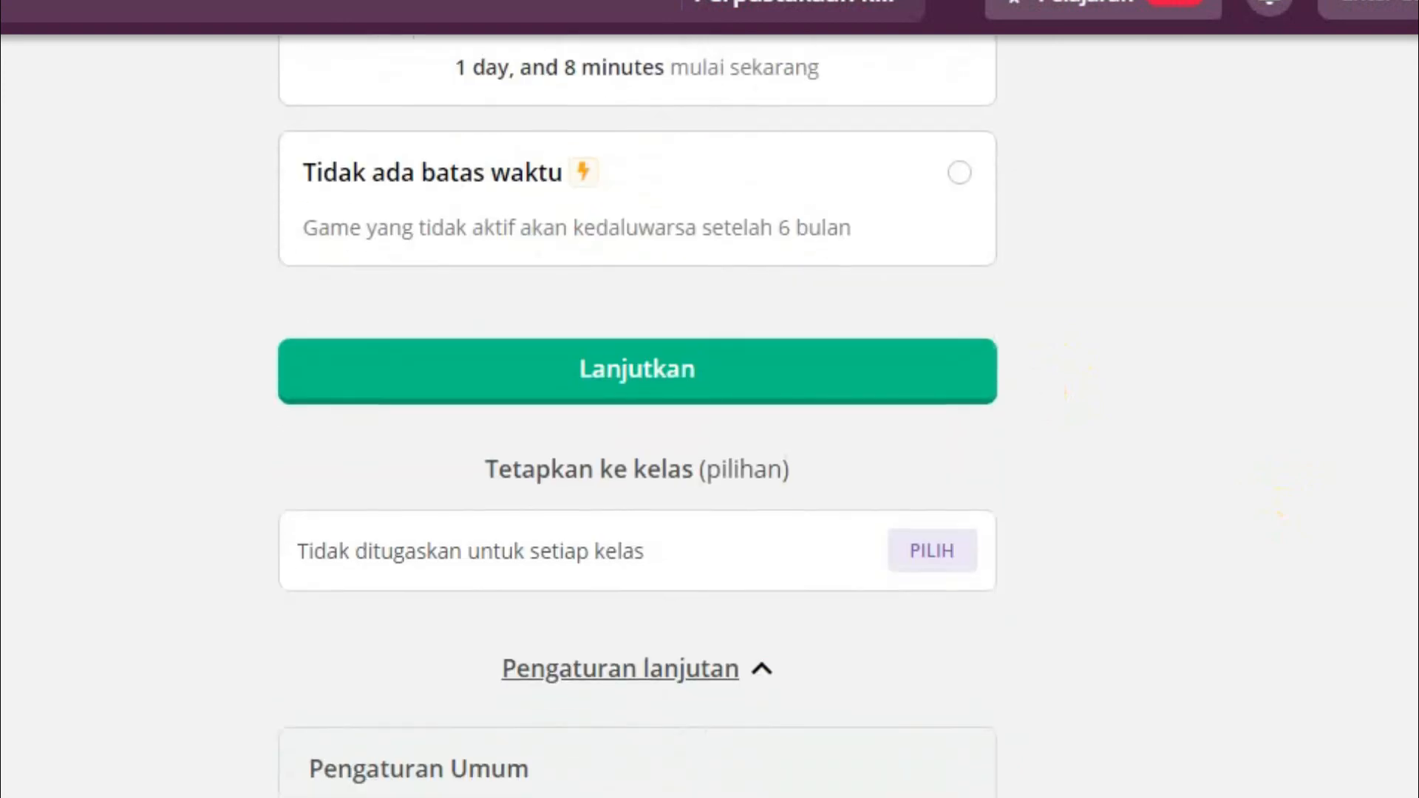
scroll(637, 417, down, 1)
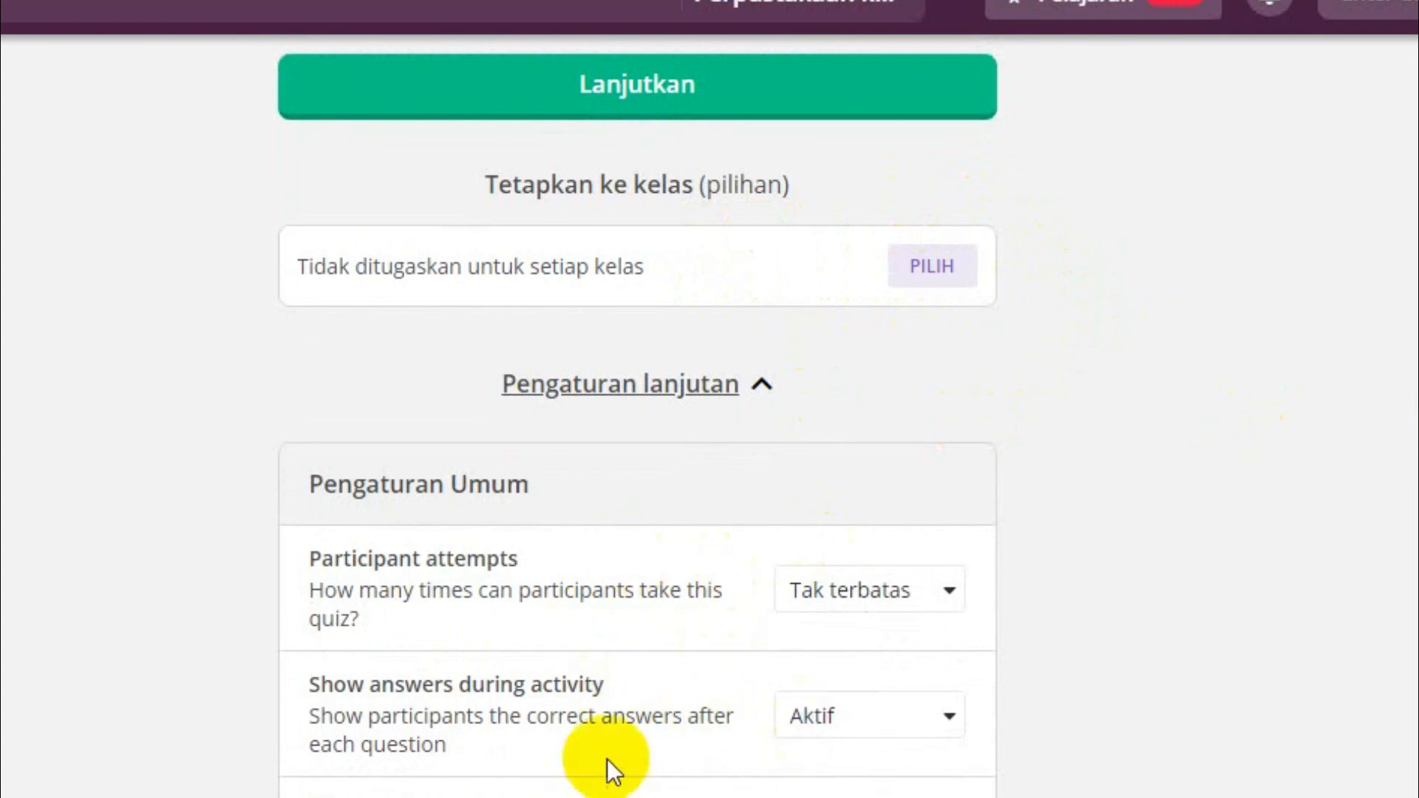
scroll(637, 418, down, 10)
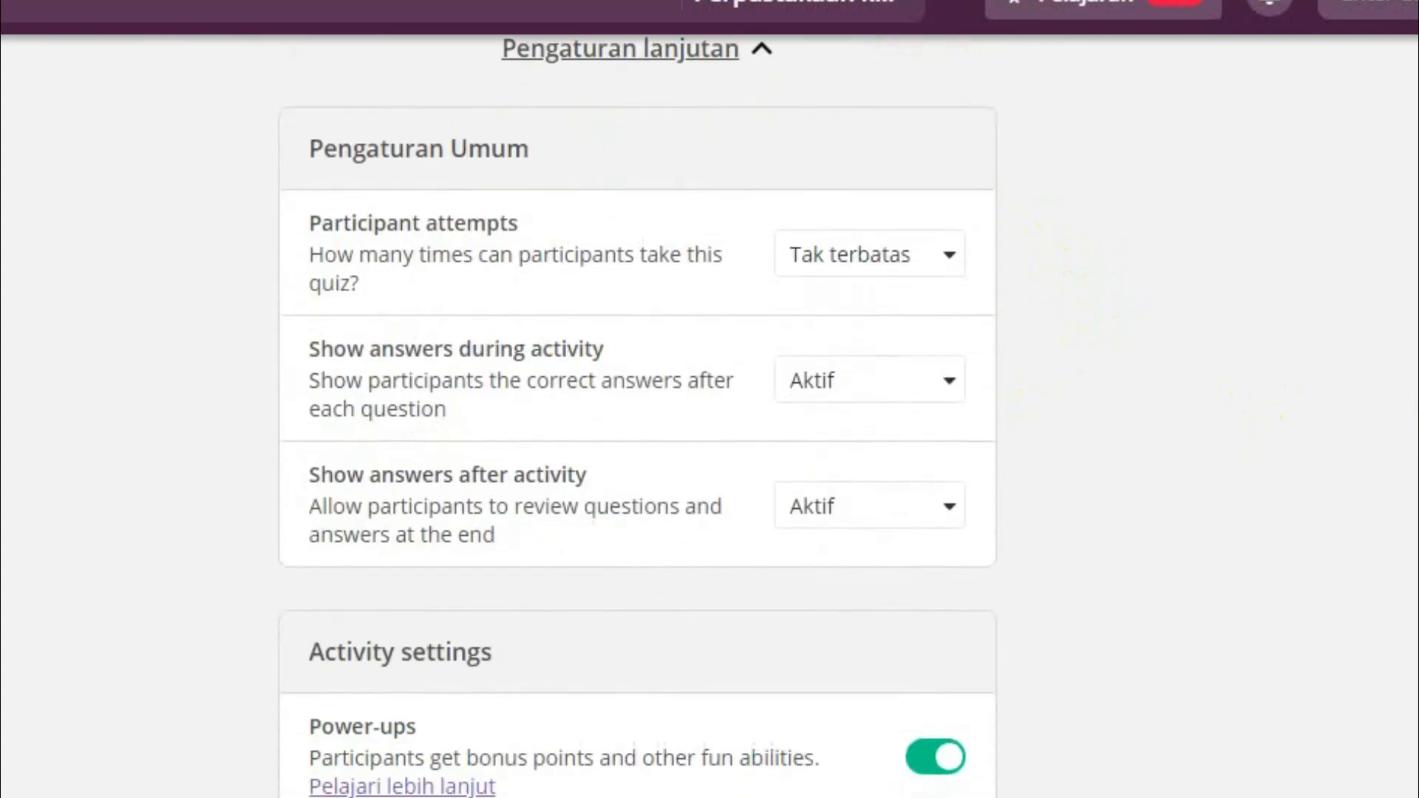
scroll(638, 417, down, 4)
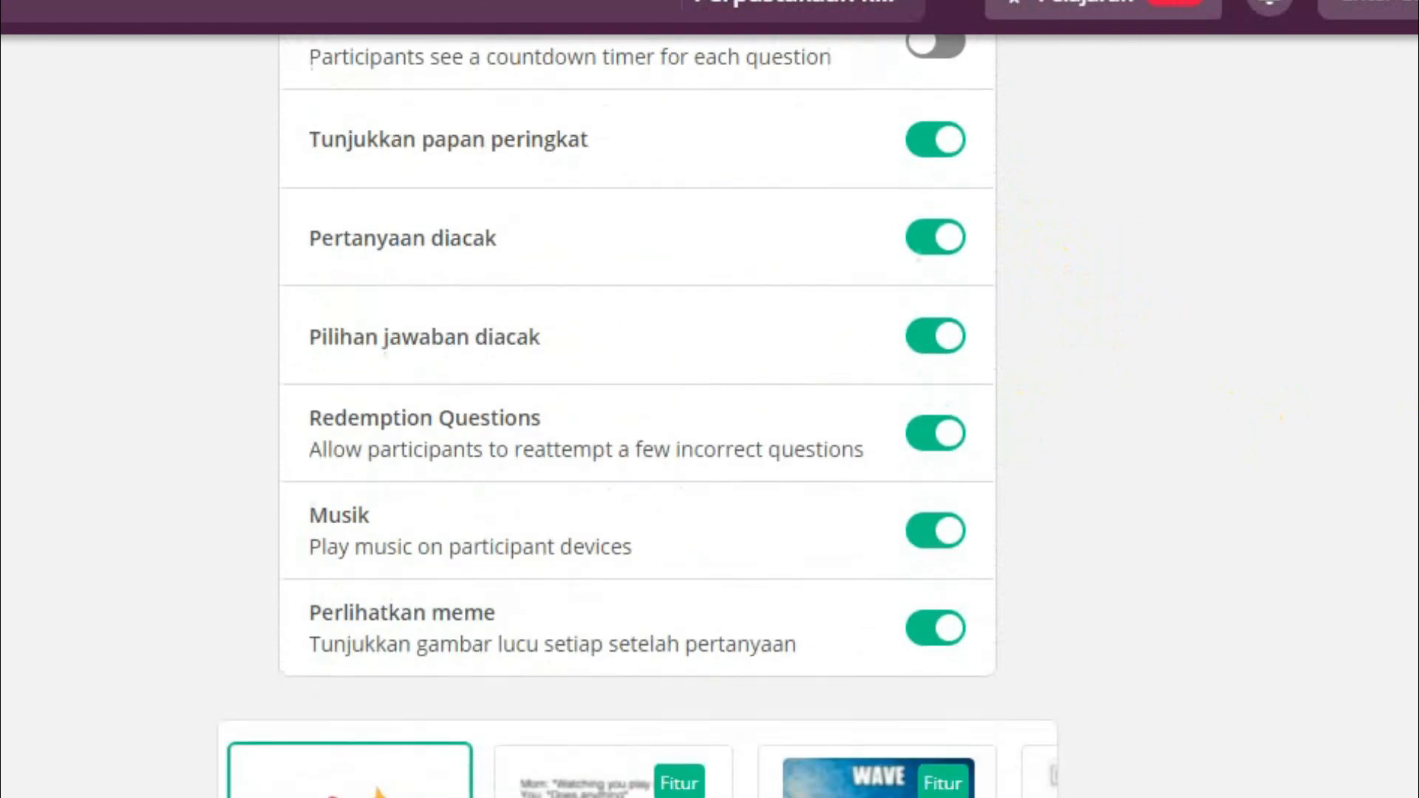
scroll(637, 418, up, 3)
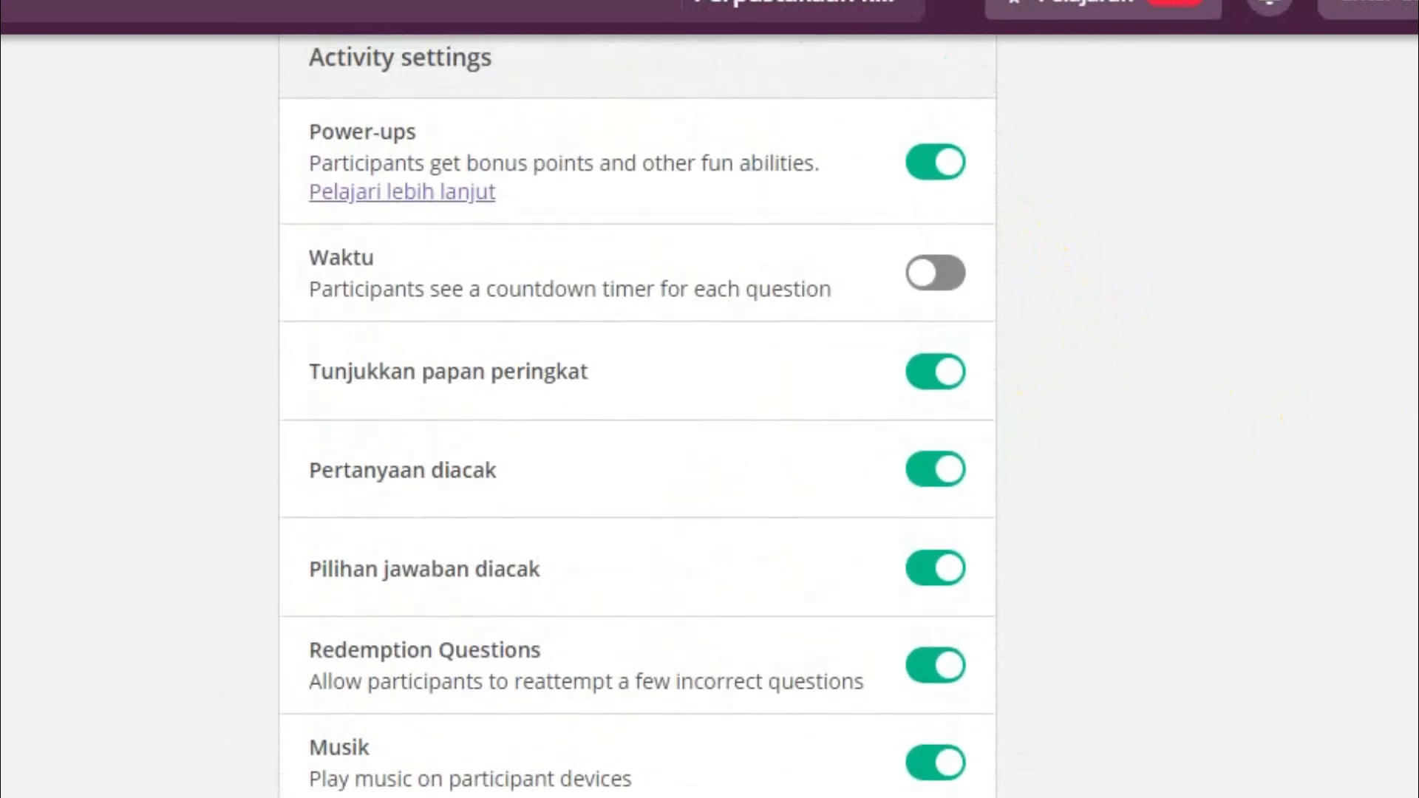
scroll(637, 418, up, 1)
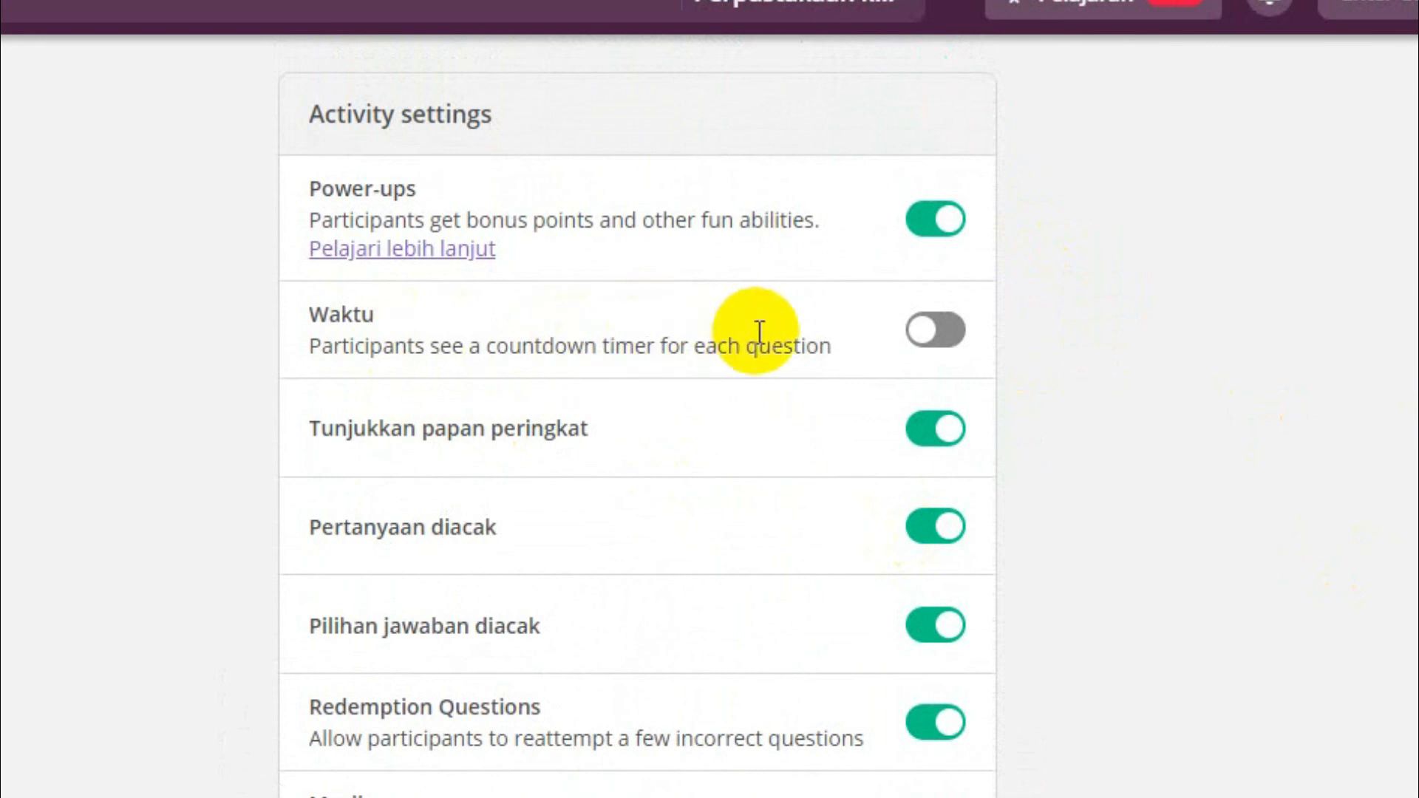
scroll(1035, 363, up, 10)
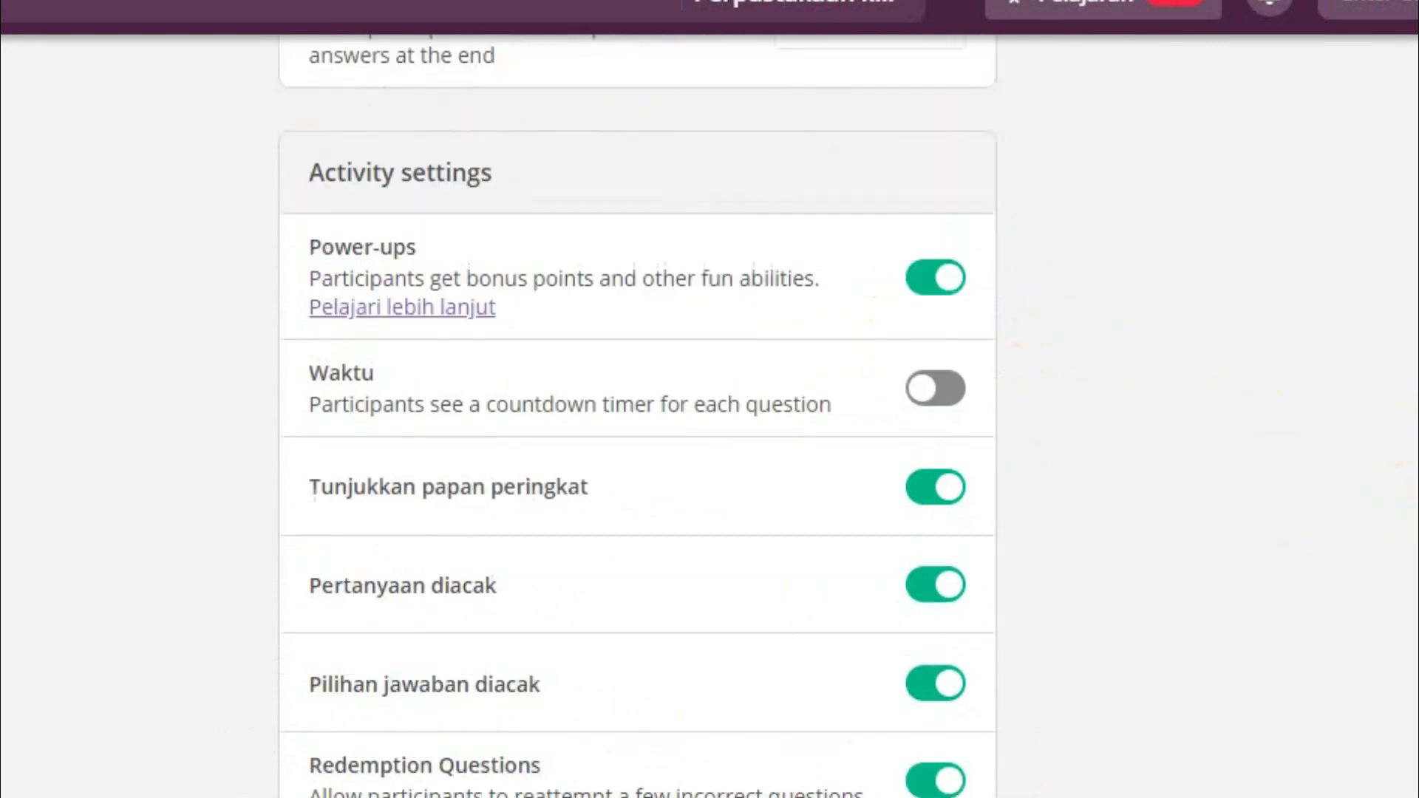
scroll(637, 410, up, 14)
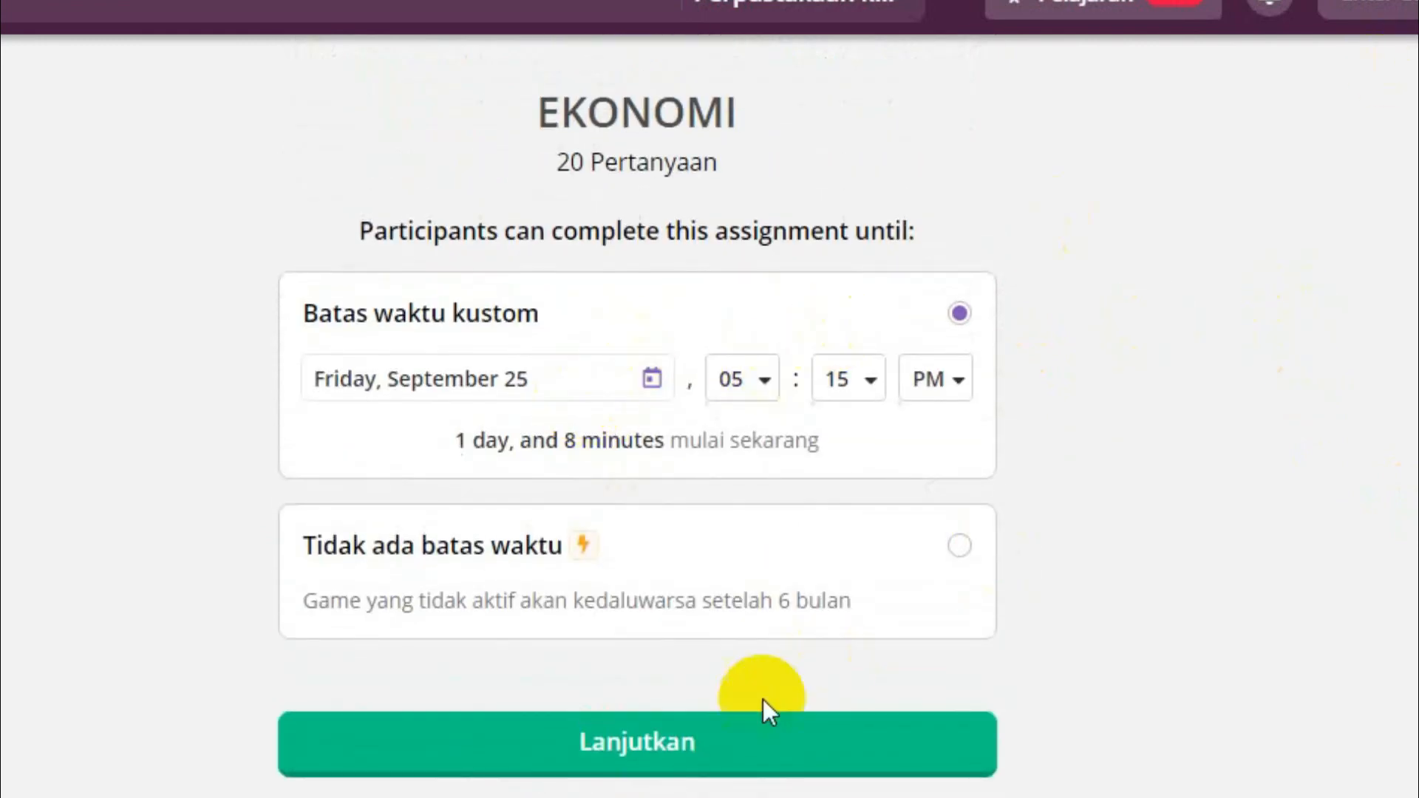
- Assign the EKONOMI homework with the custom deadline of Friday, September 25, 5:15 PM, and highlight its join code for participants
click(674, 762)
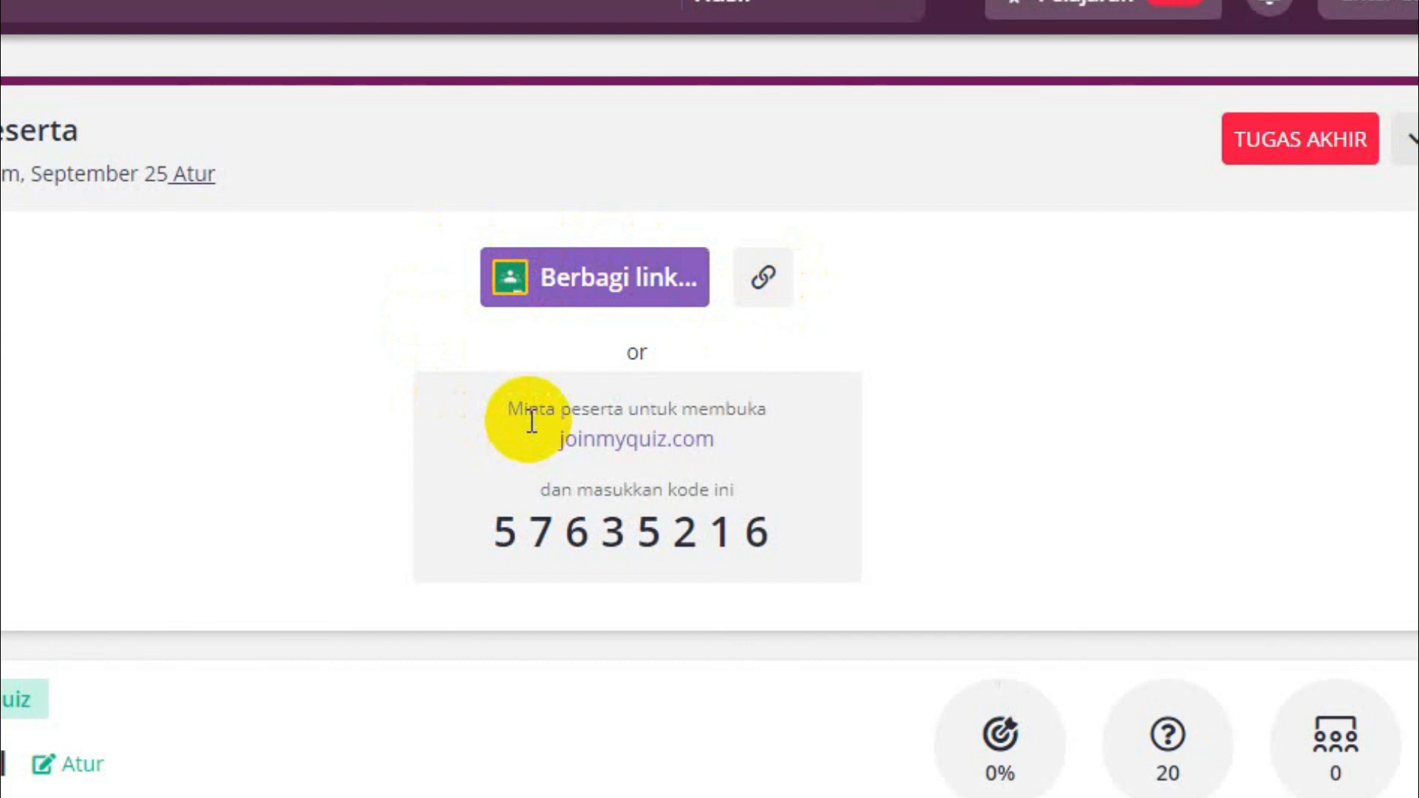
drag(780, 534, 491, 532)
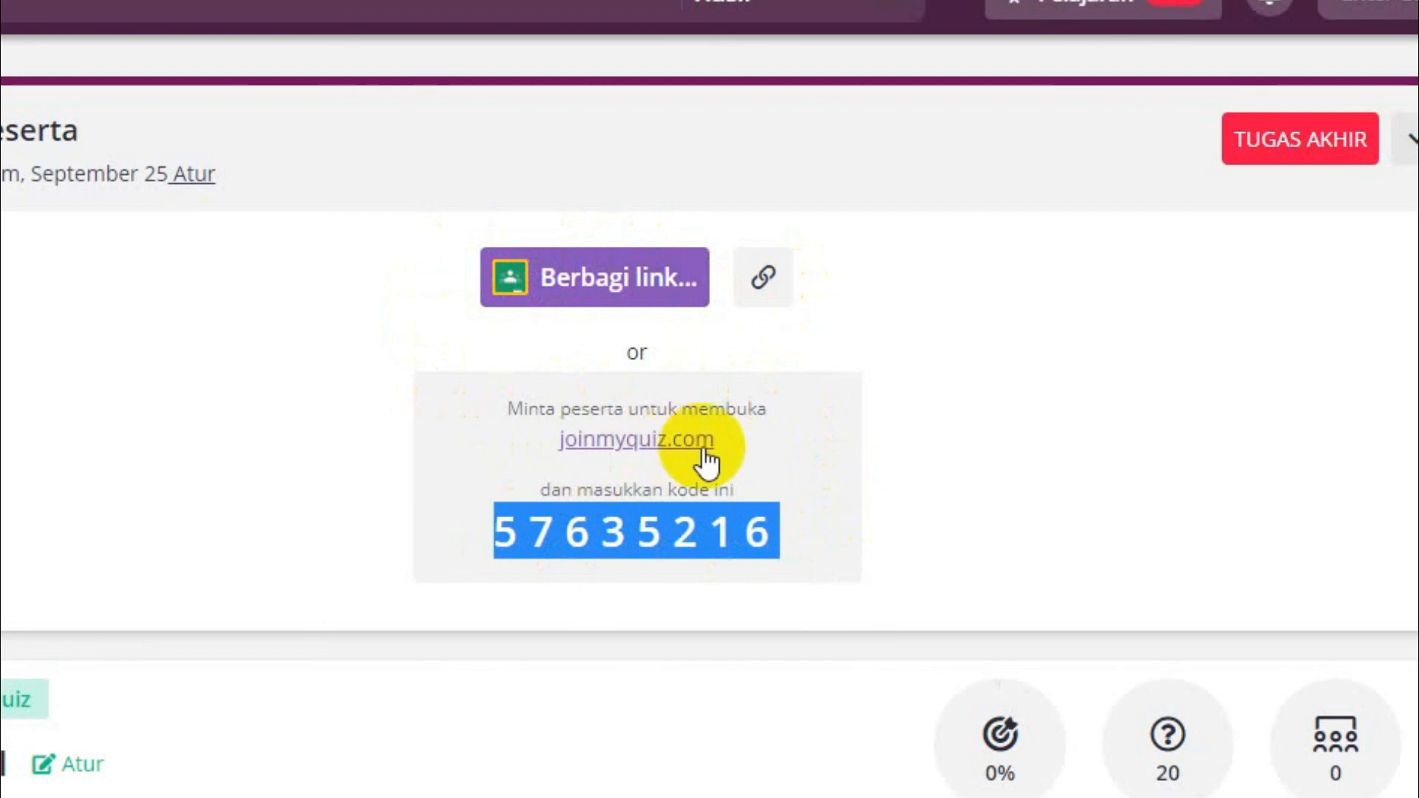
click(777, 530)
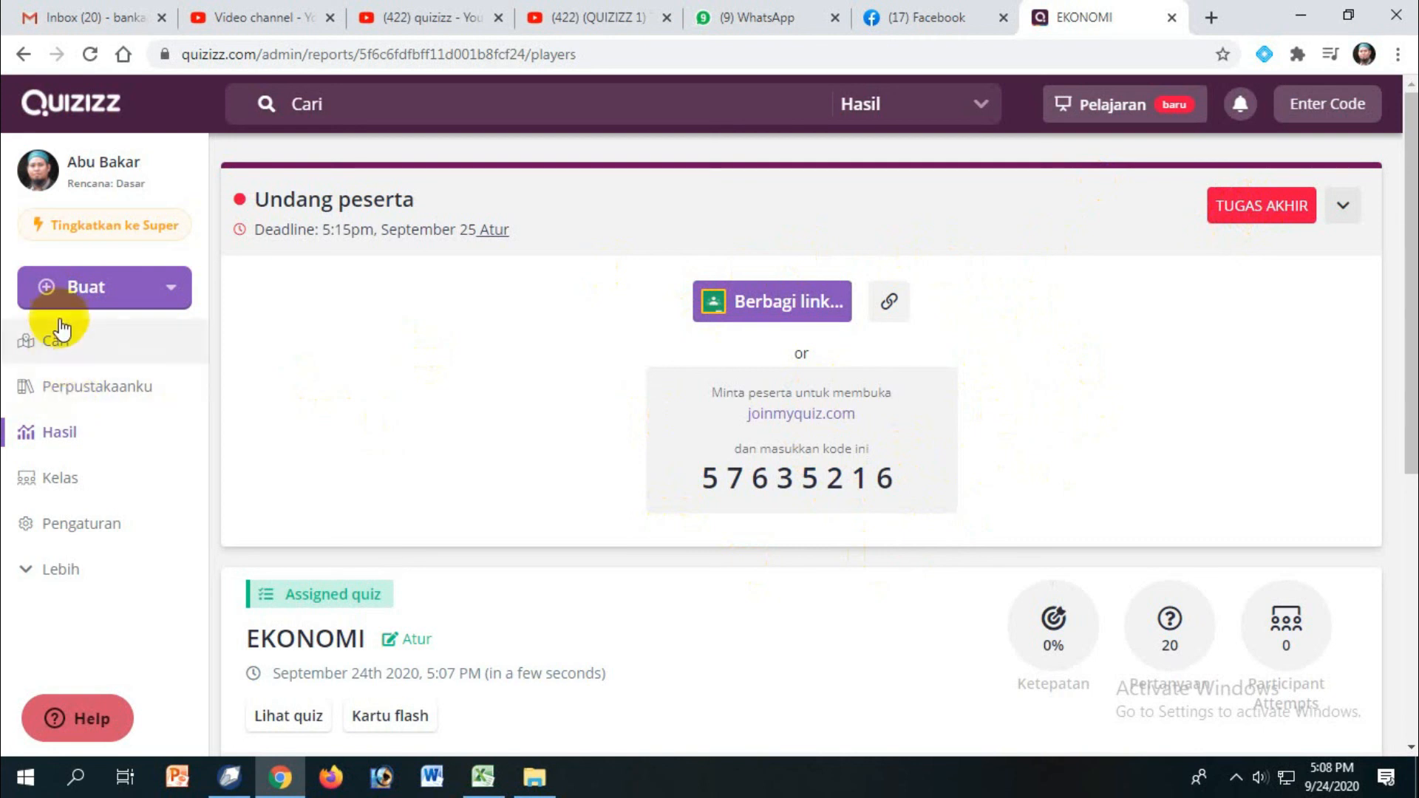
- Create a new class named "Kelas Quiziz 2" with the guardian e-mail requirement enabled
click(73, 488)
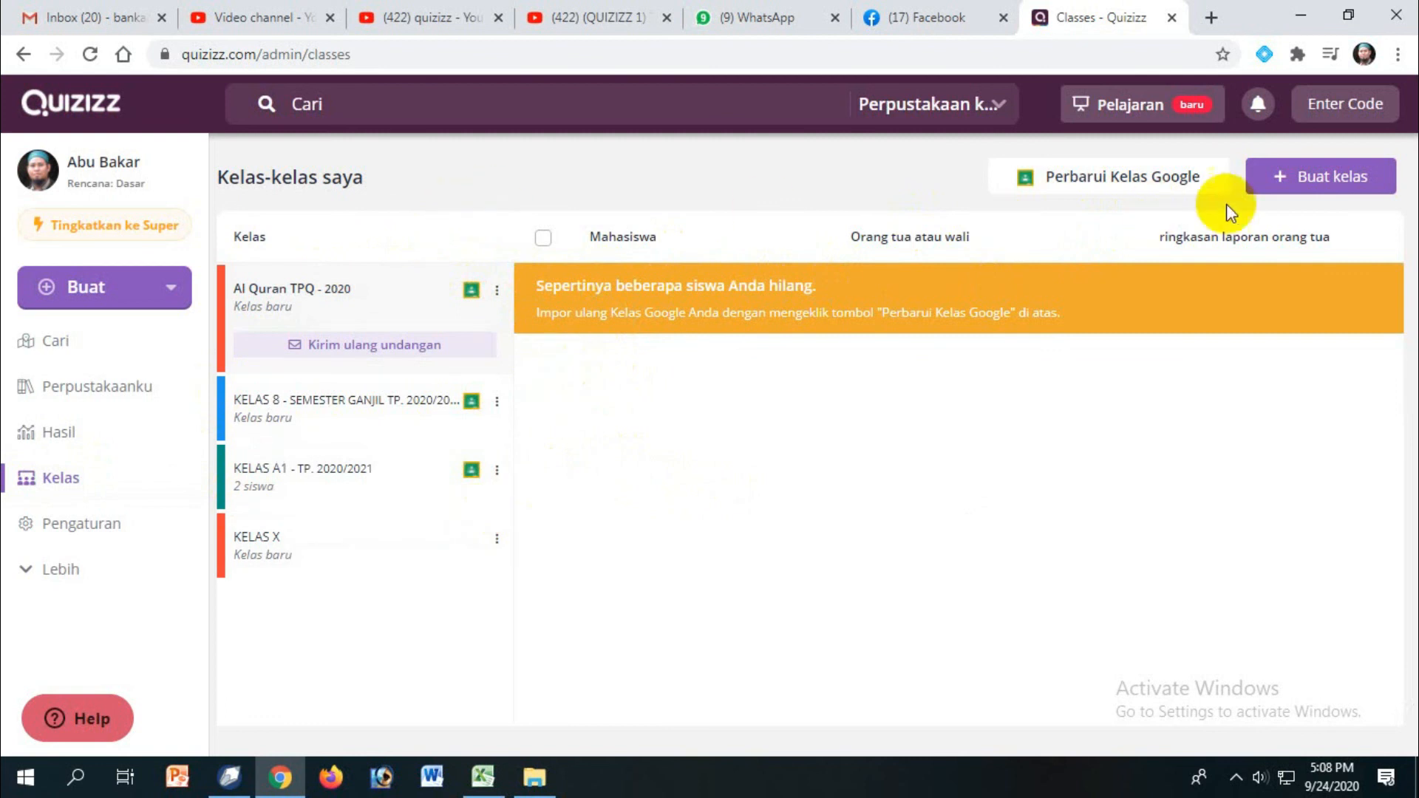
click(1344, 184)
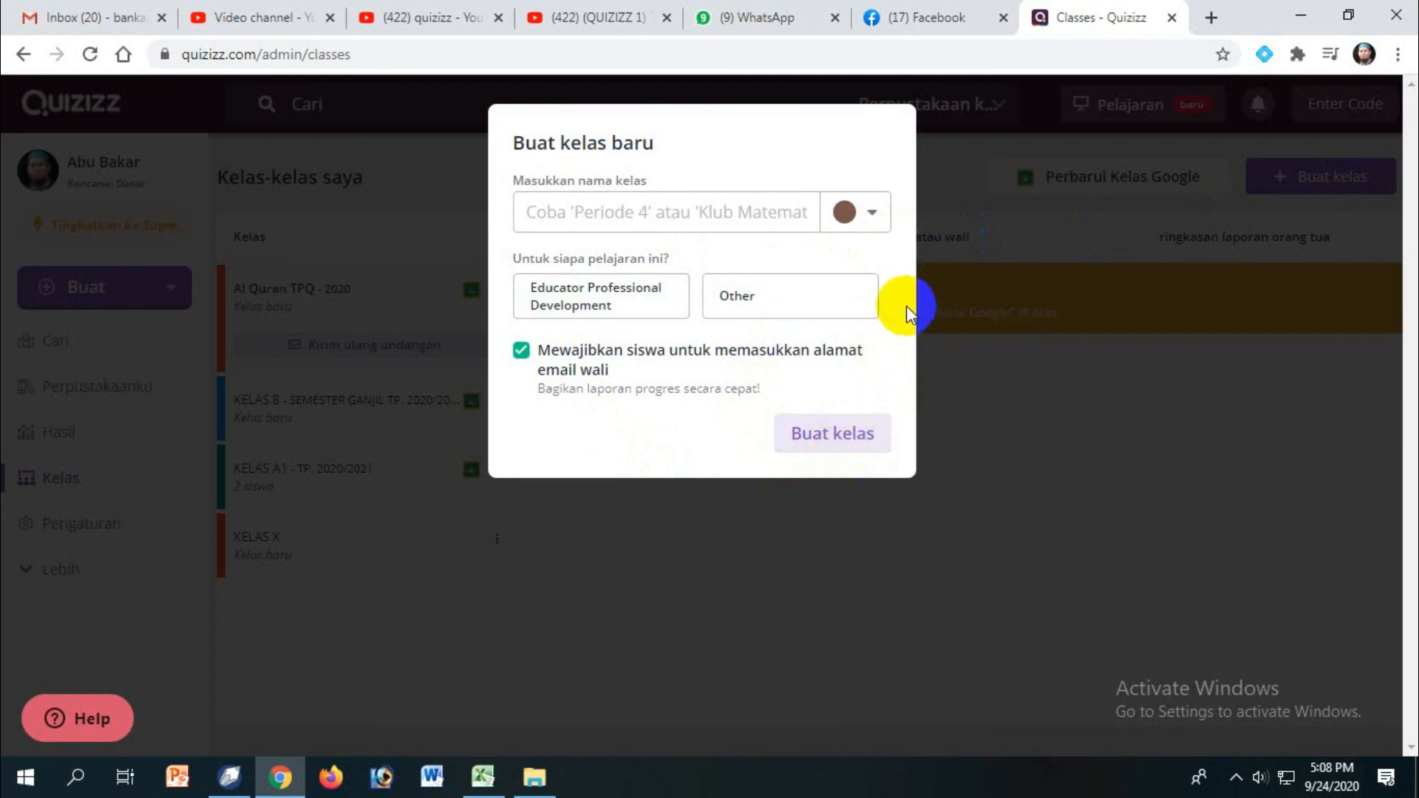
click(639, 216)
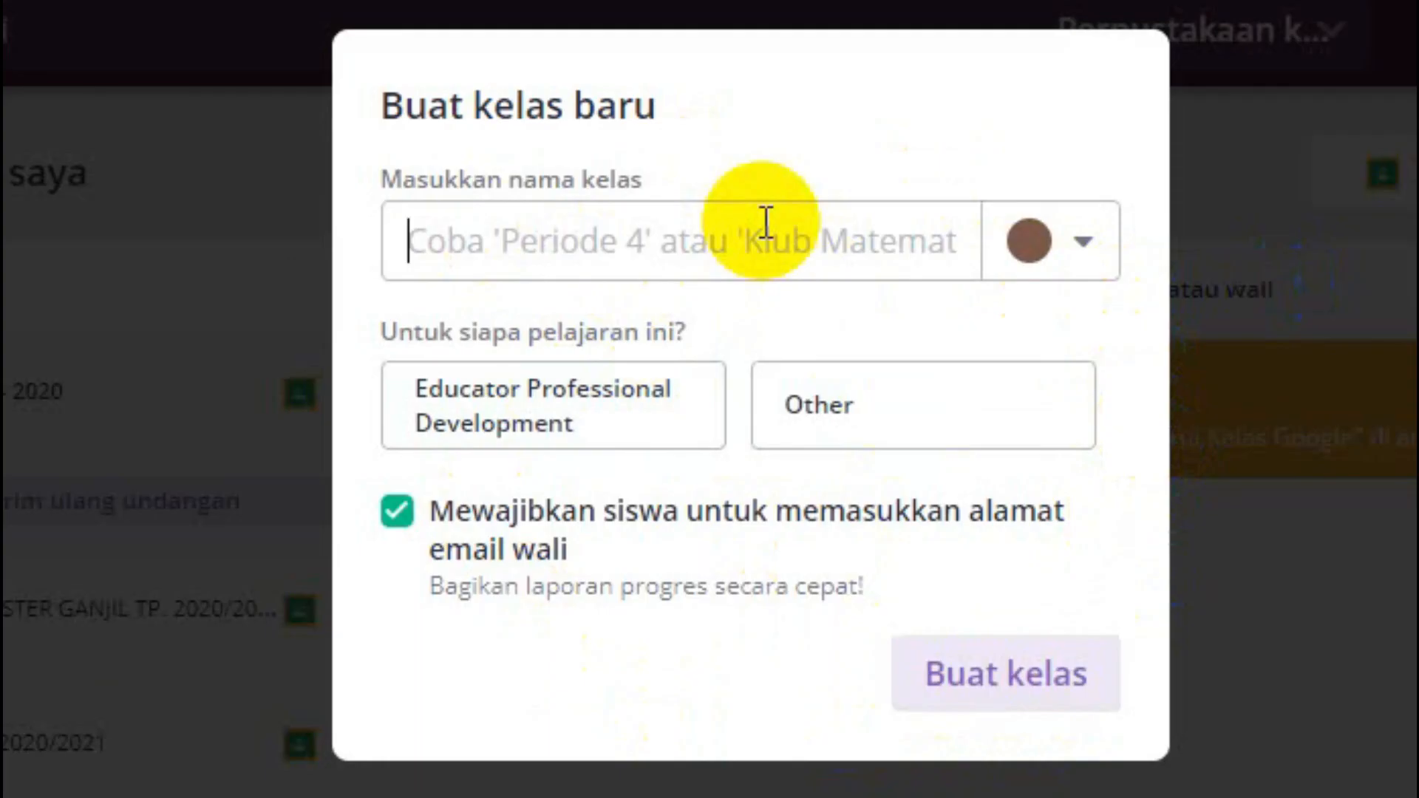
text(Kelas )
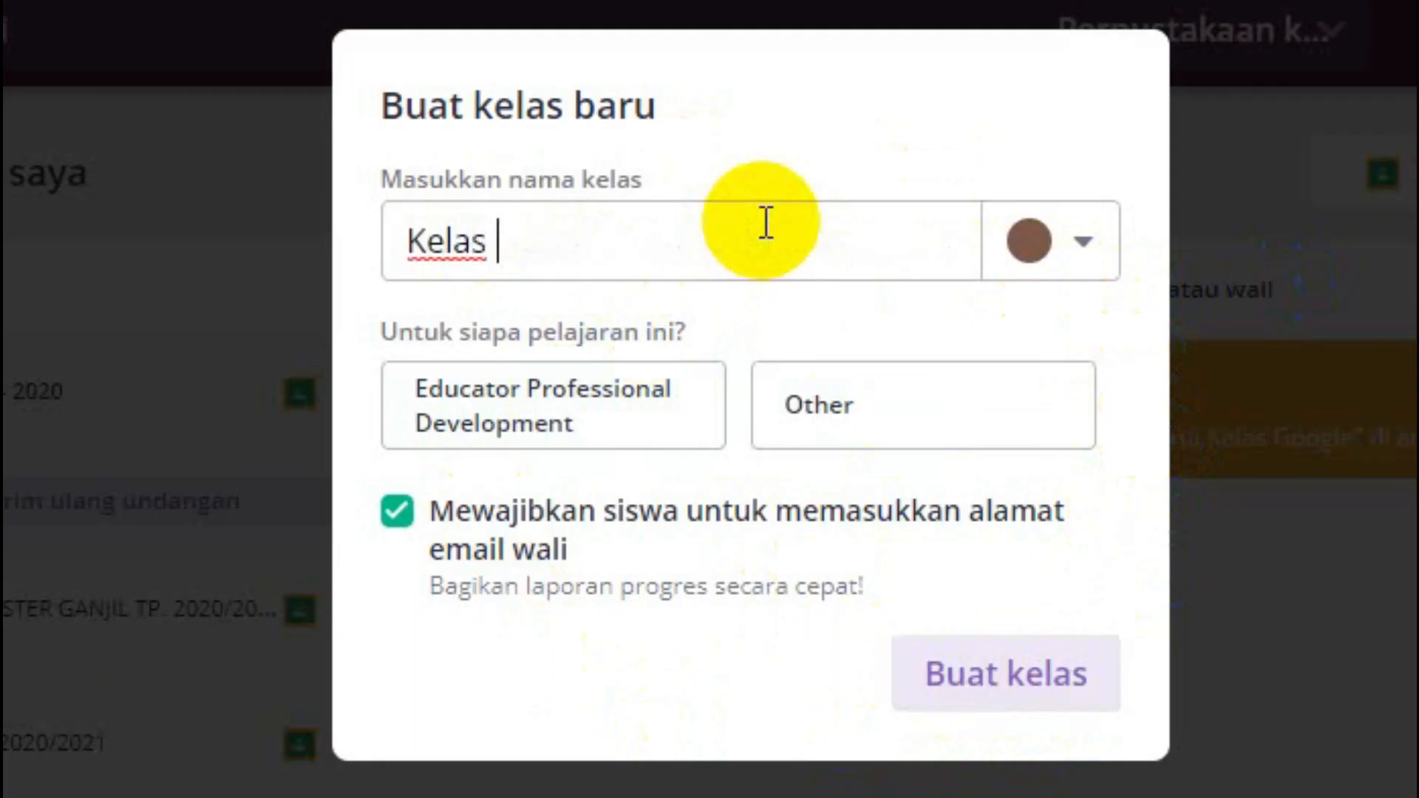
text(Quiziz 2)
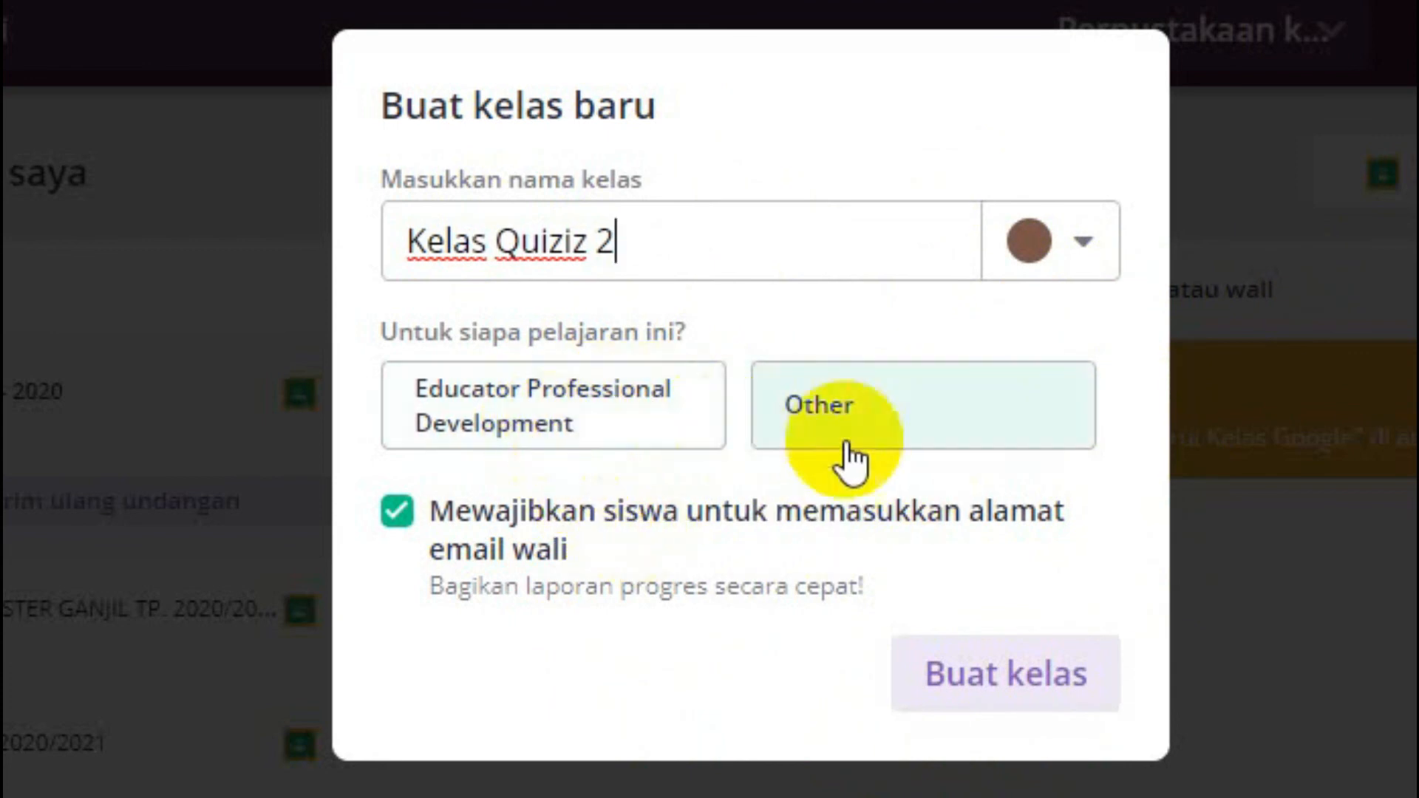
click(1015, 674)
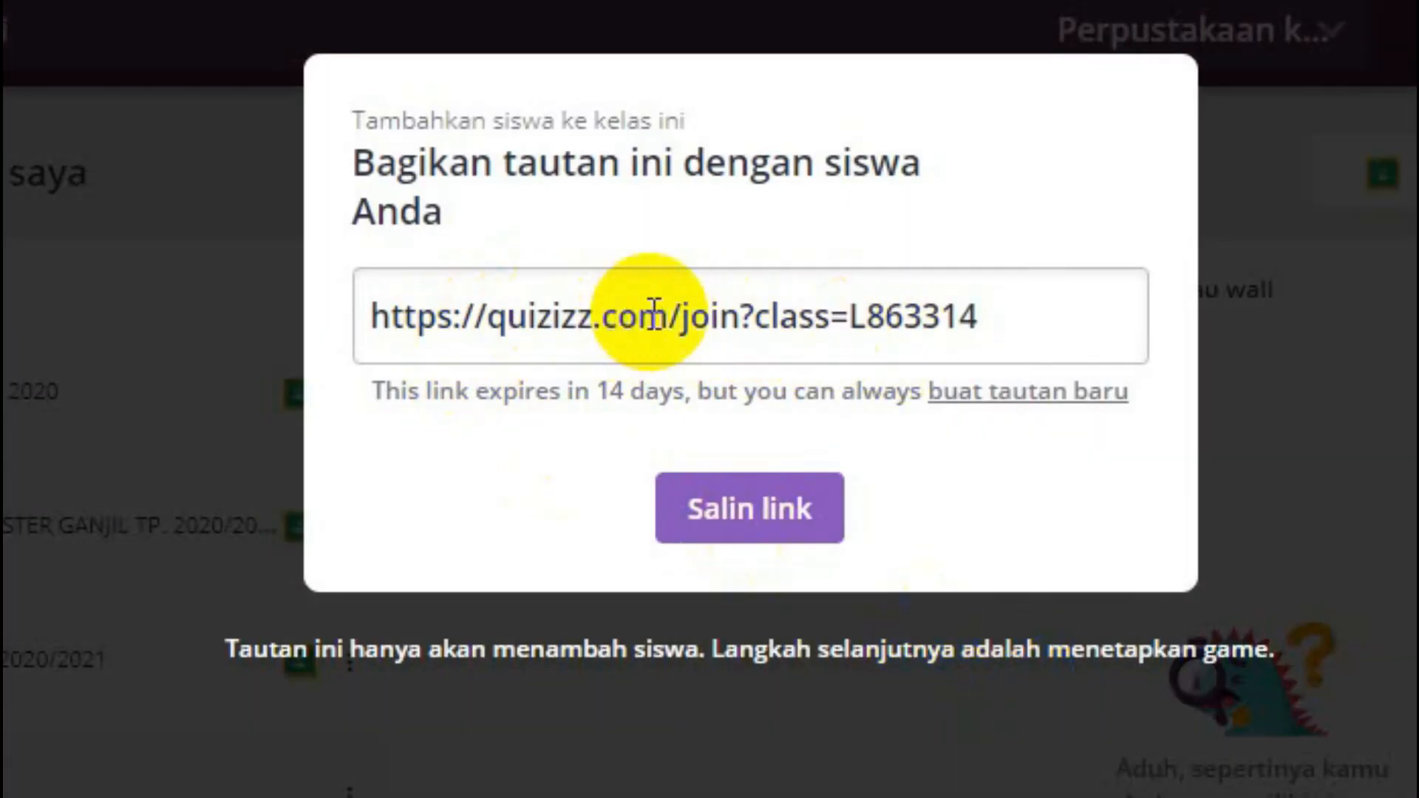
- Copy the student invitation link of the new class and close the sharing dialog
click(754, 513)
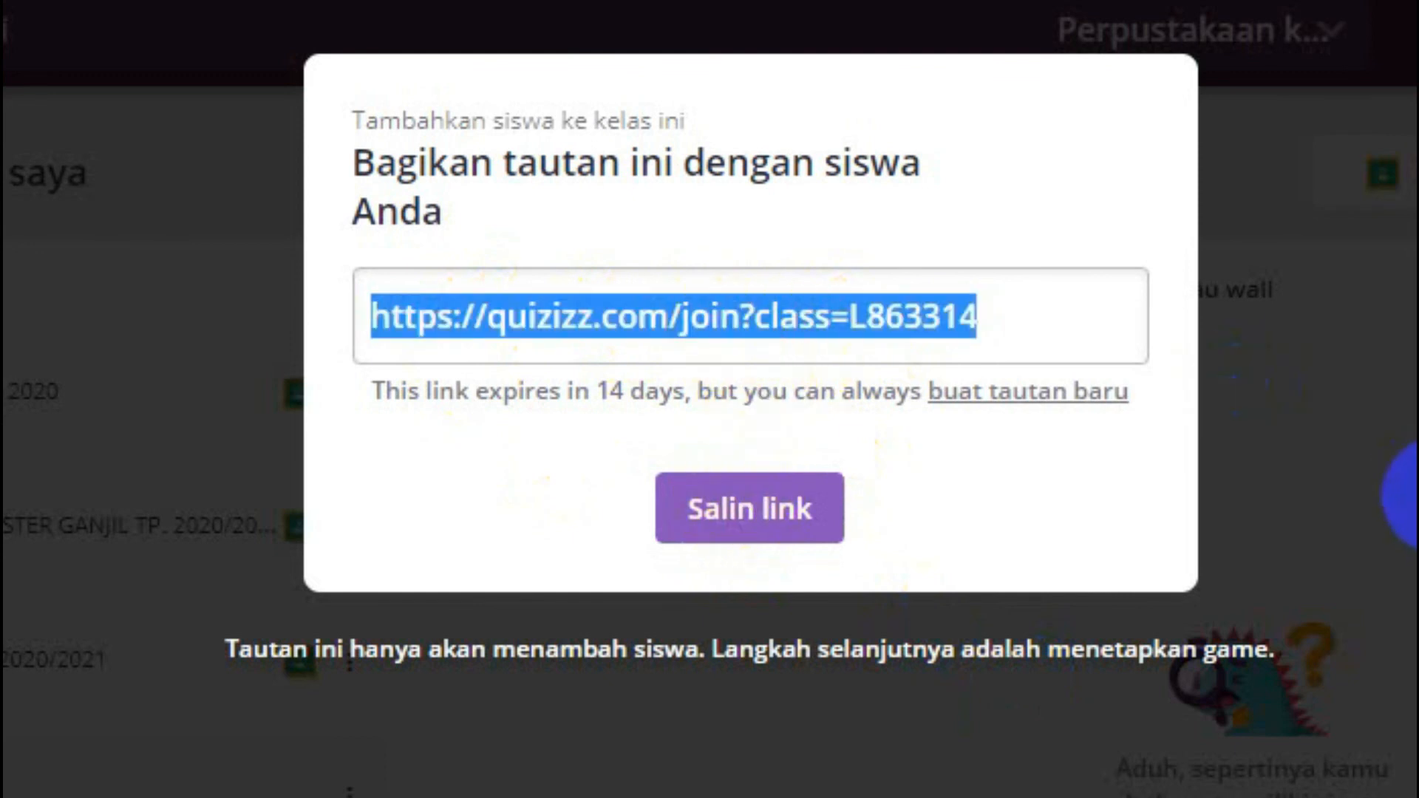
click(706, 531)
click(1410, 497)
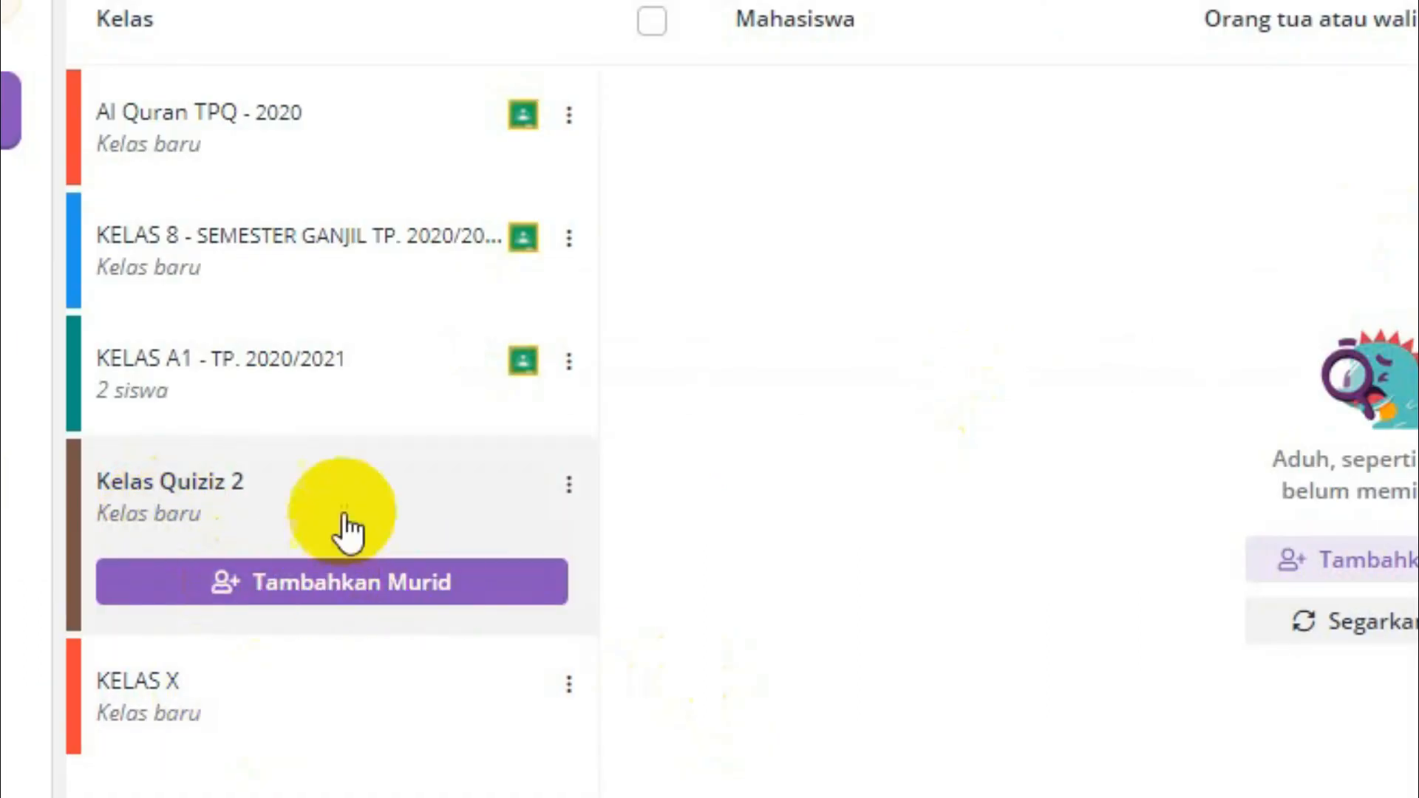
- View the KELAS X class, return to Kelas Quiziz 2 and open that class's options
click(194, 687)
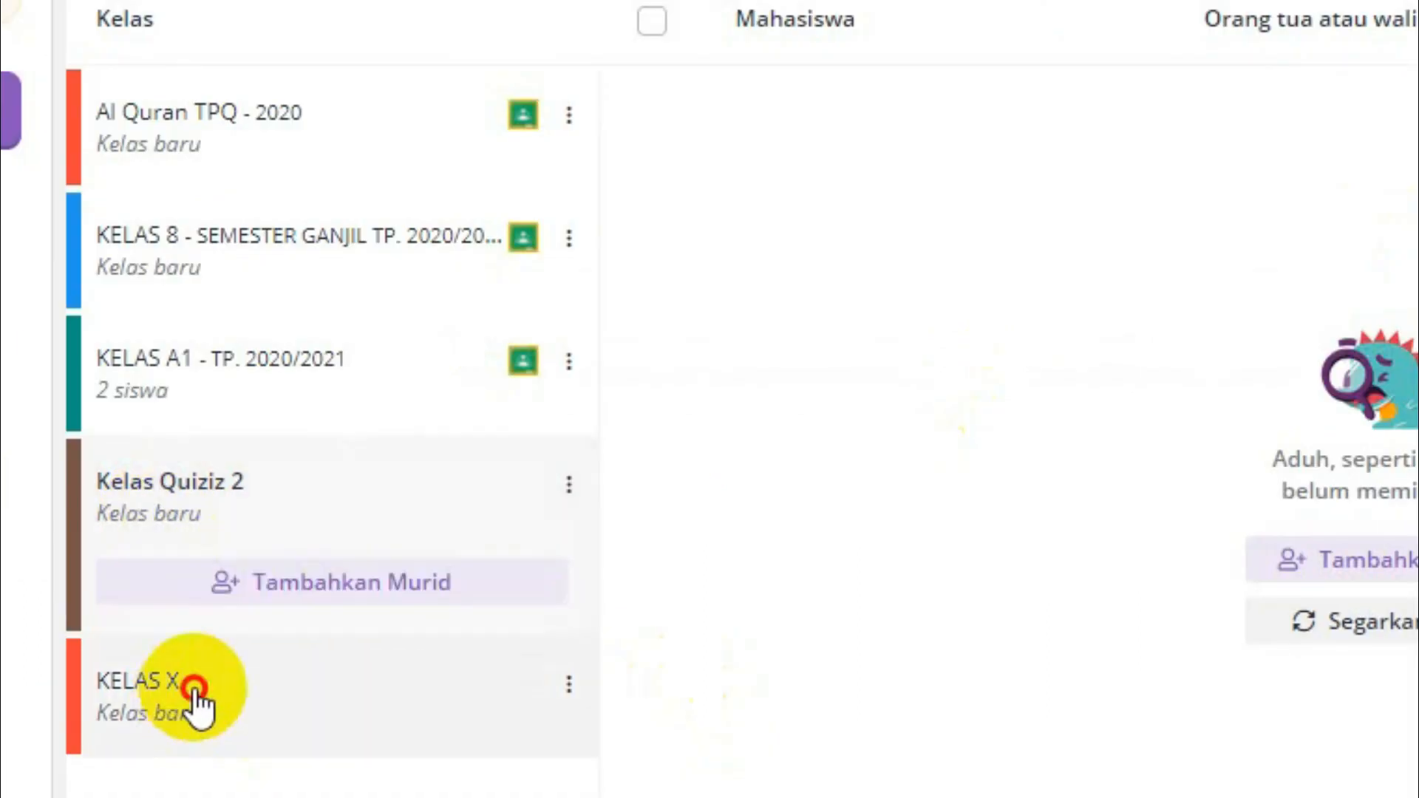
click(261, 512)
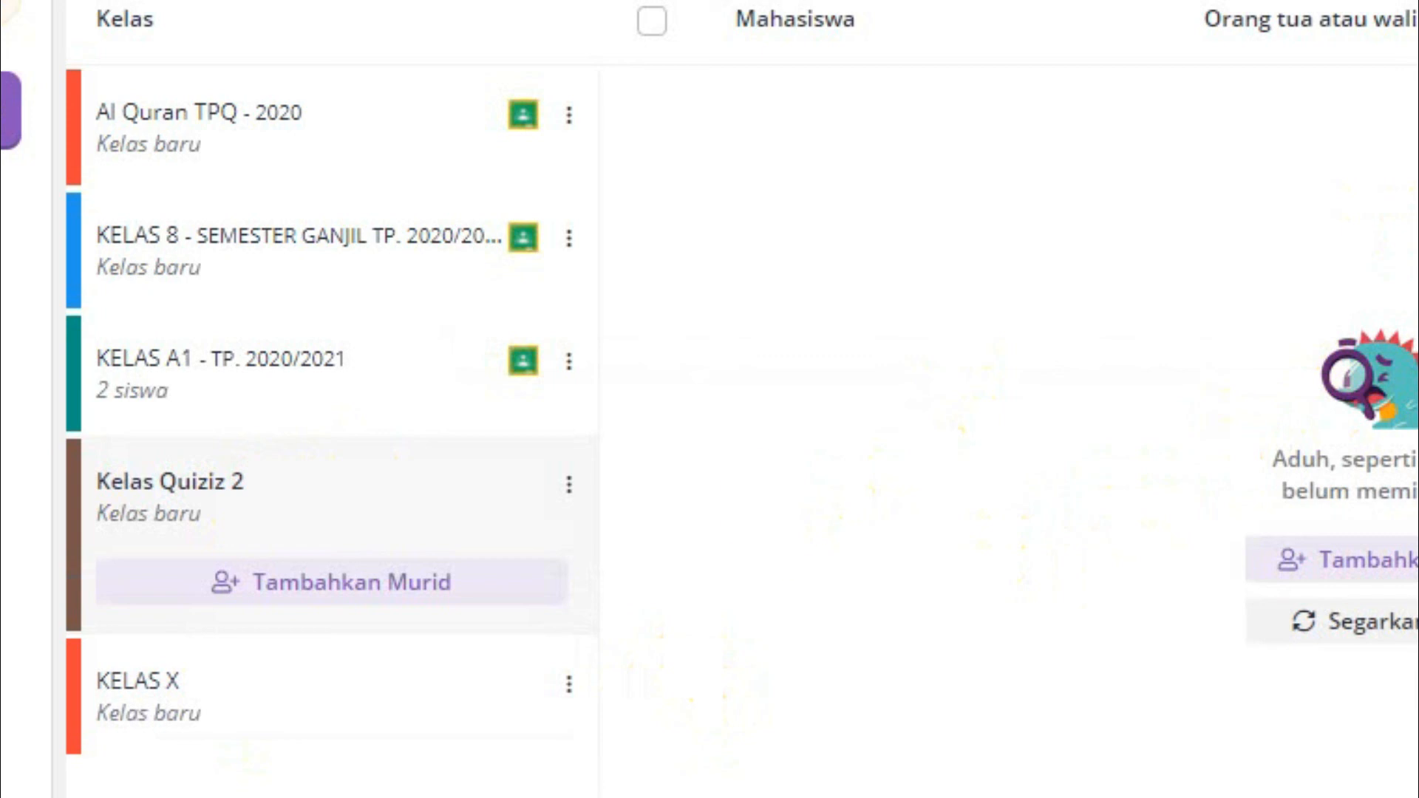
click(569, 489)
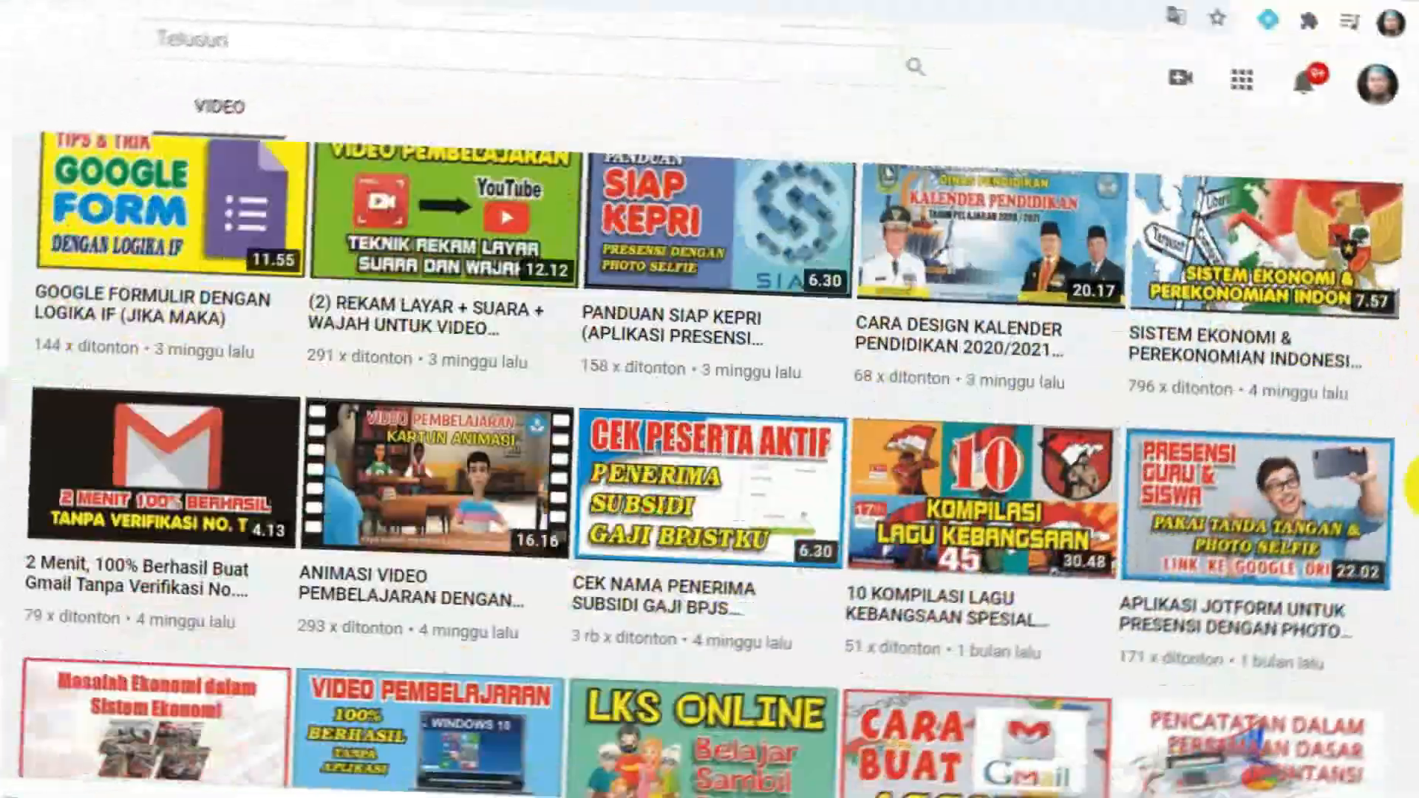
drag(1417, 485, 1417, 643)
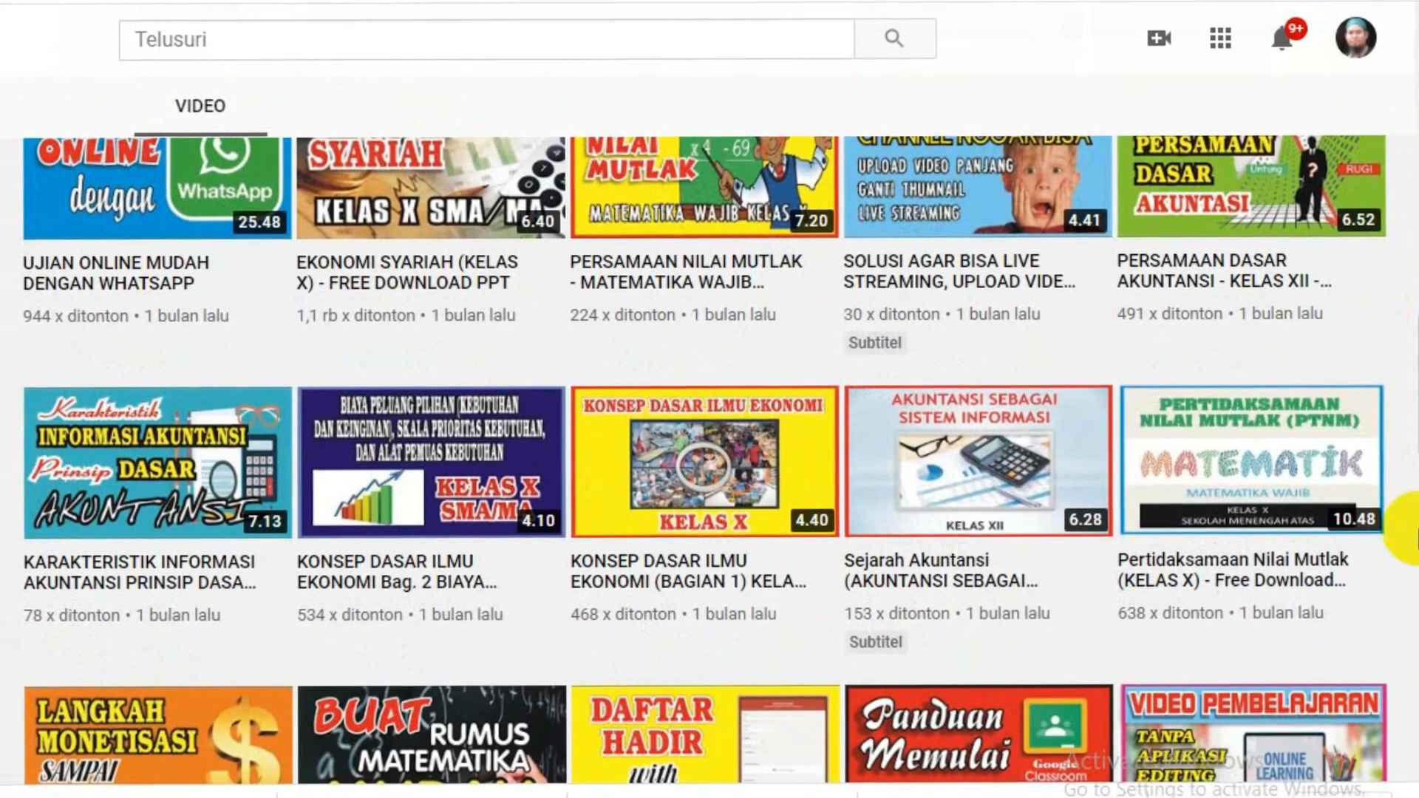